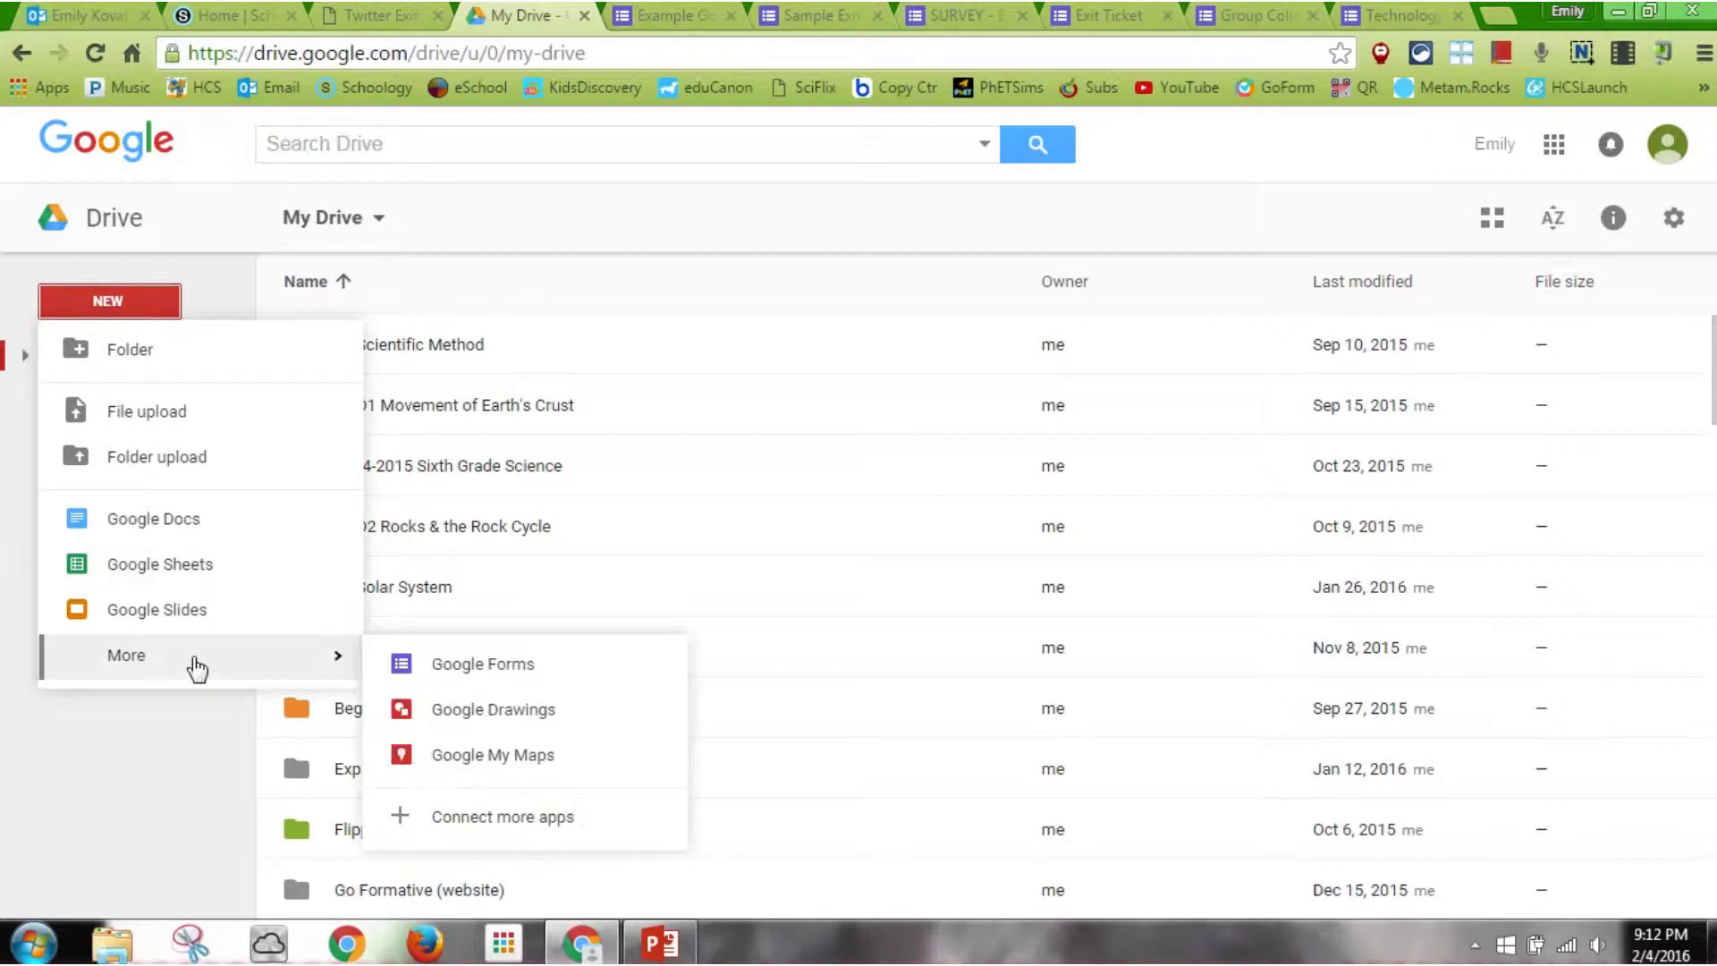
From Google Drive, create a new blank Google Form
left_click(438, 670)
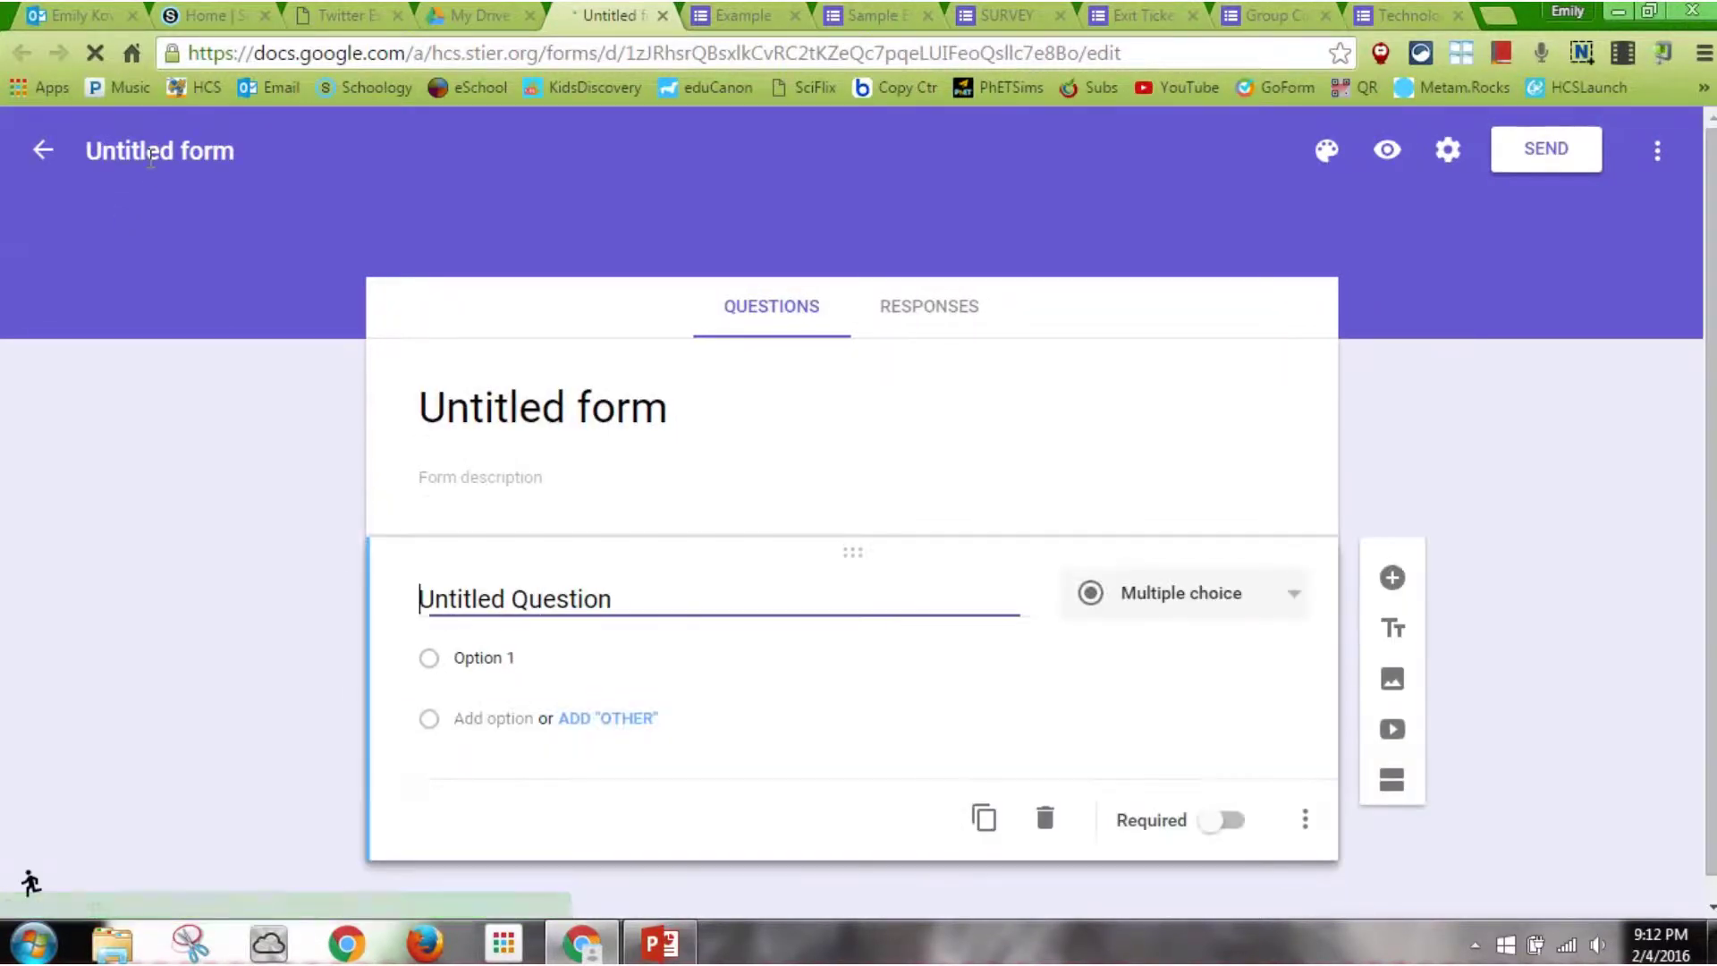
Title the form 'Sample Form for an Exit Ticket' and describe it as 'Answer the following based on today's lesson.'
left_click(148, 157)
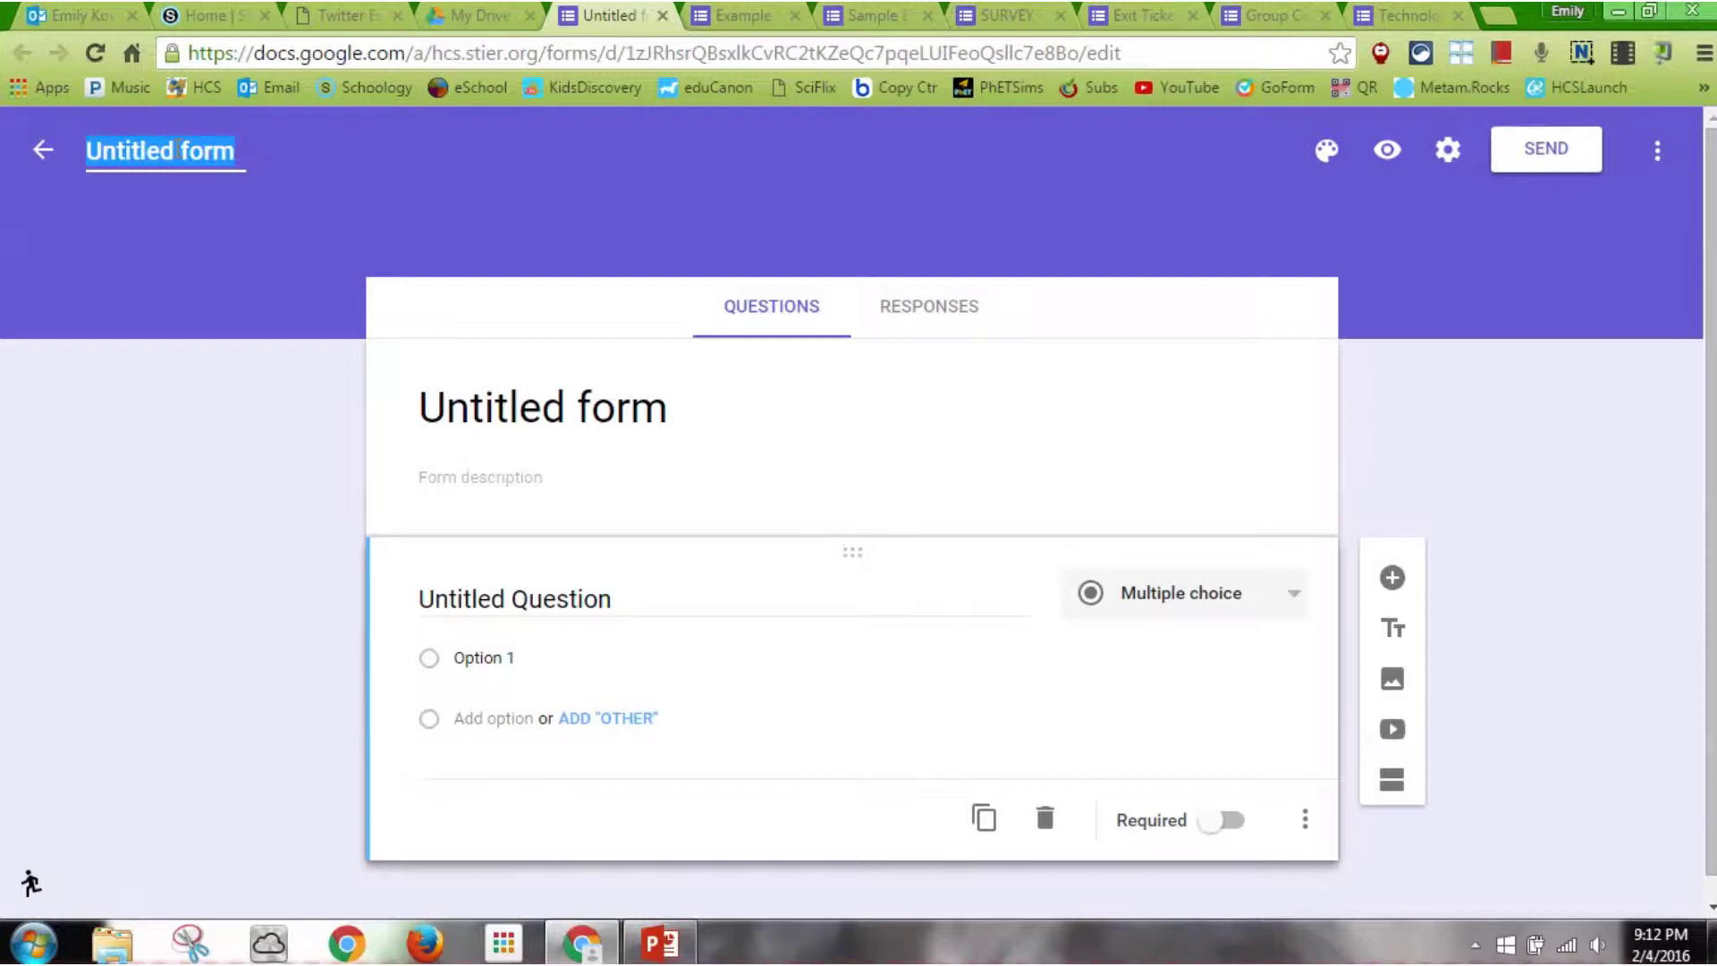
type("Sample")
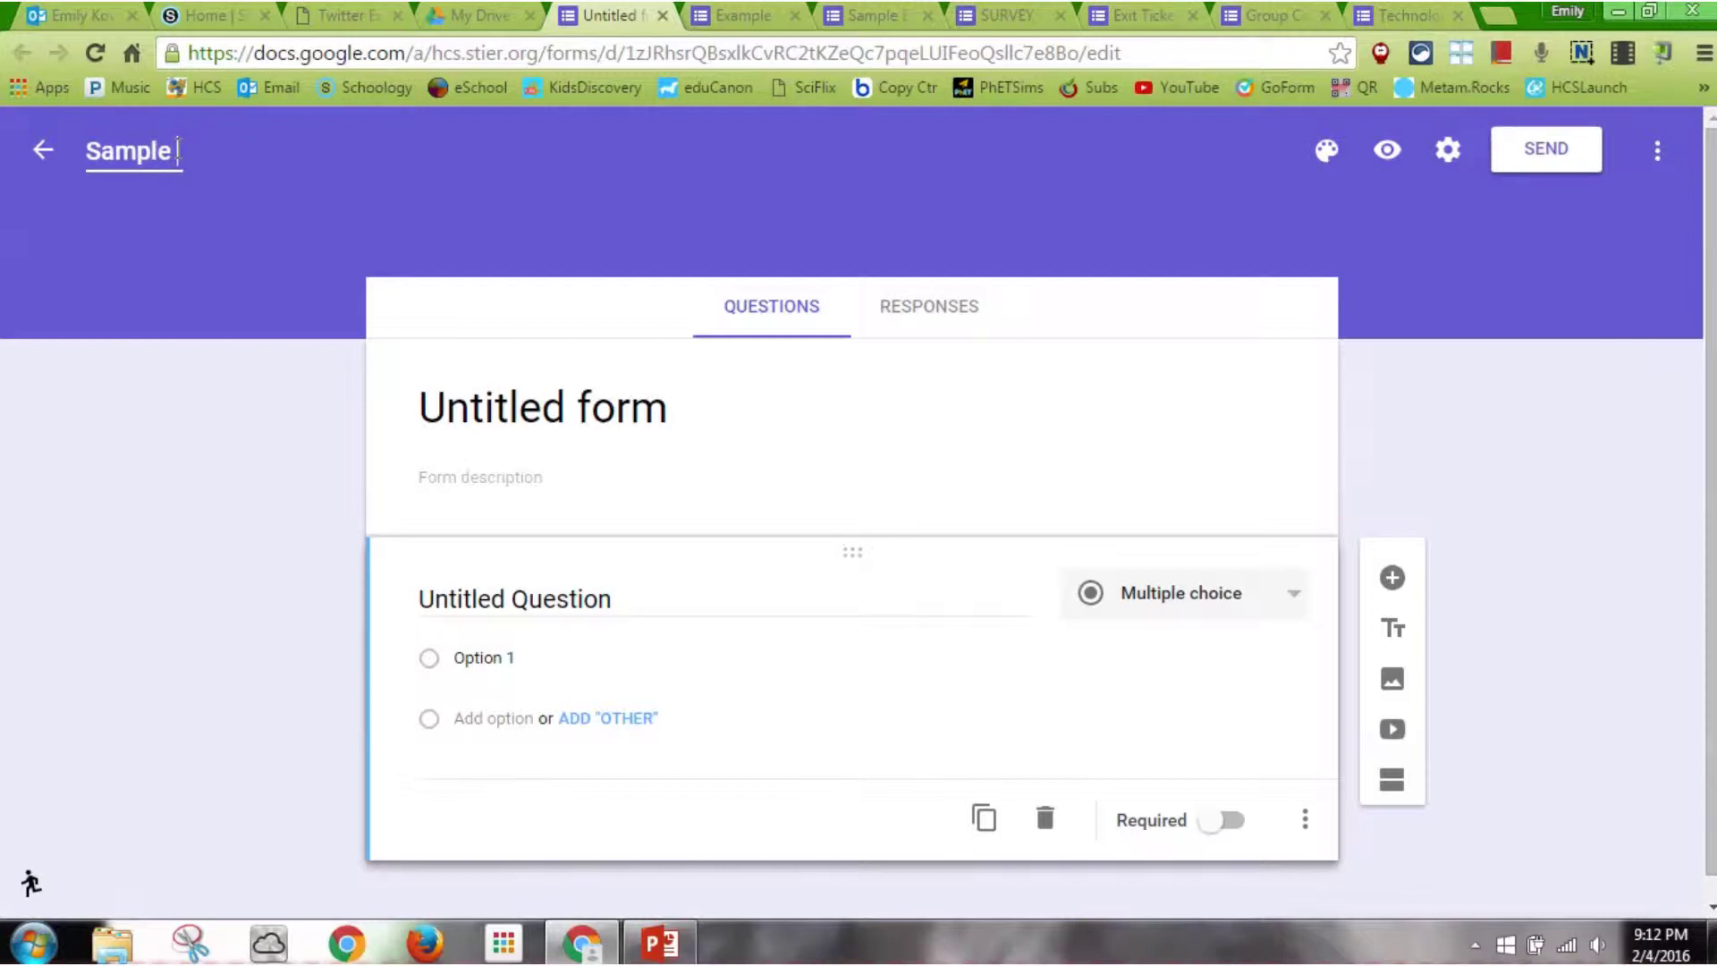
type(" Form")
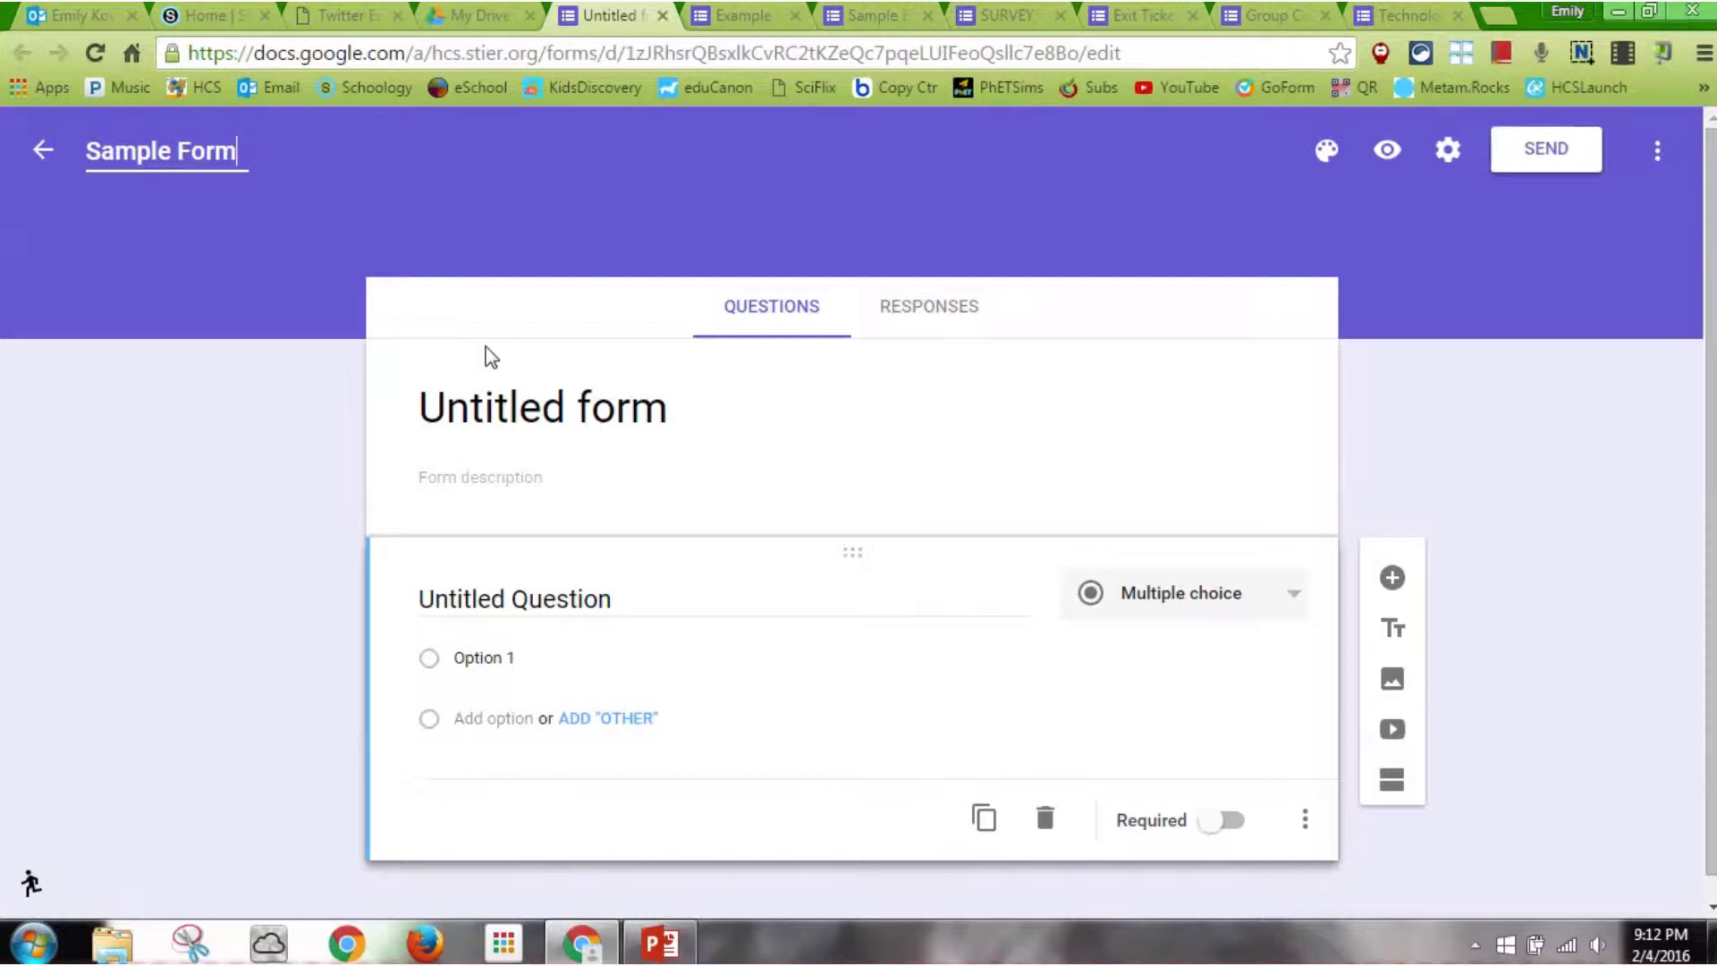
left_click(606, 418)
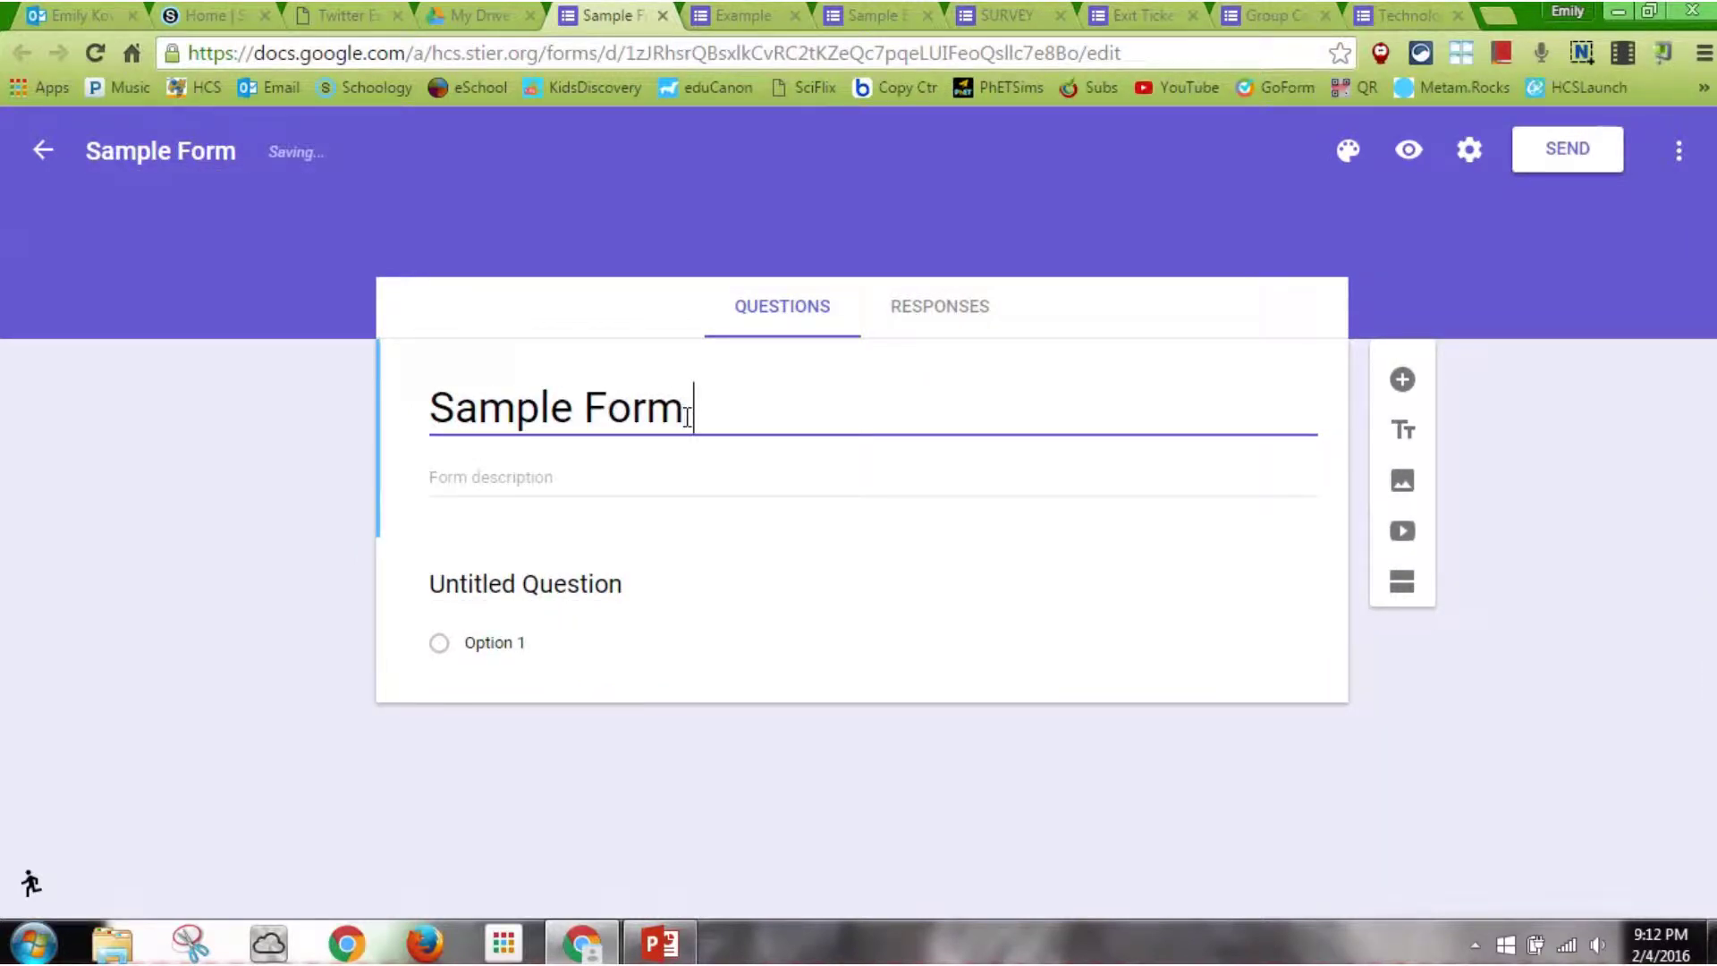
type("for an Exit Ticket")
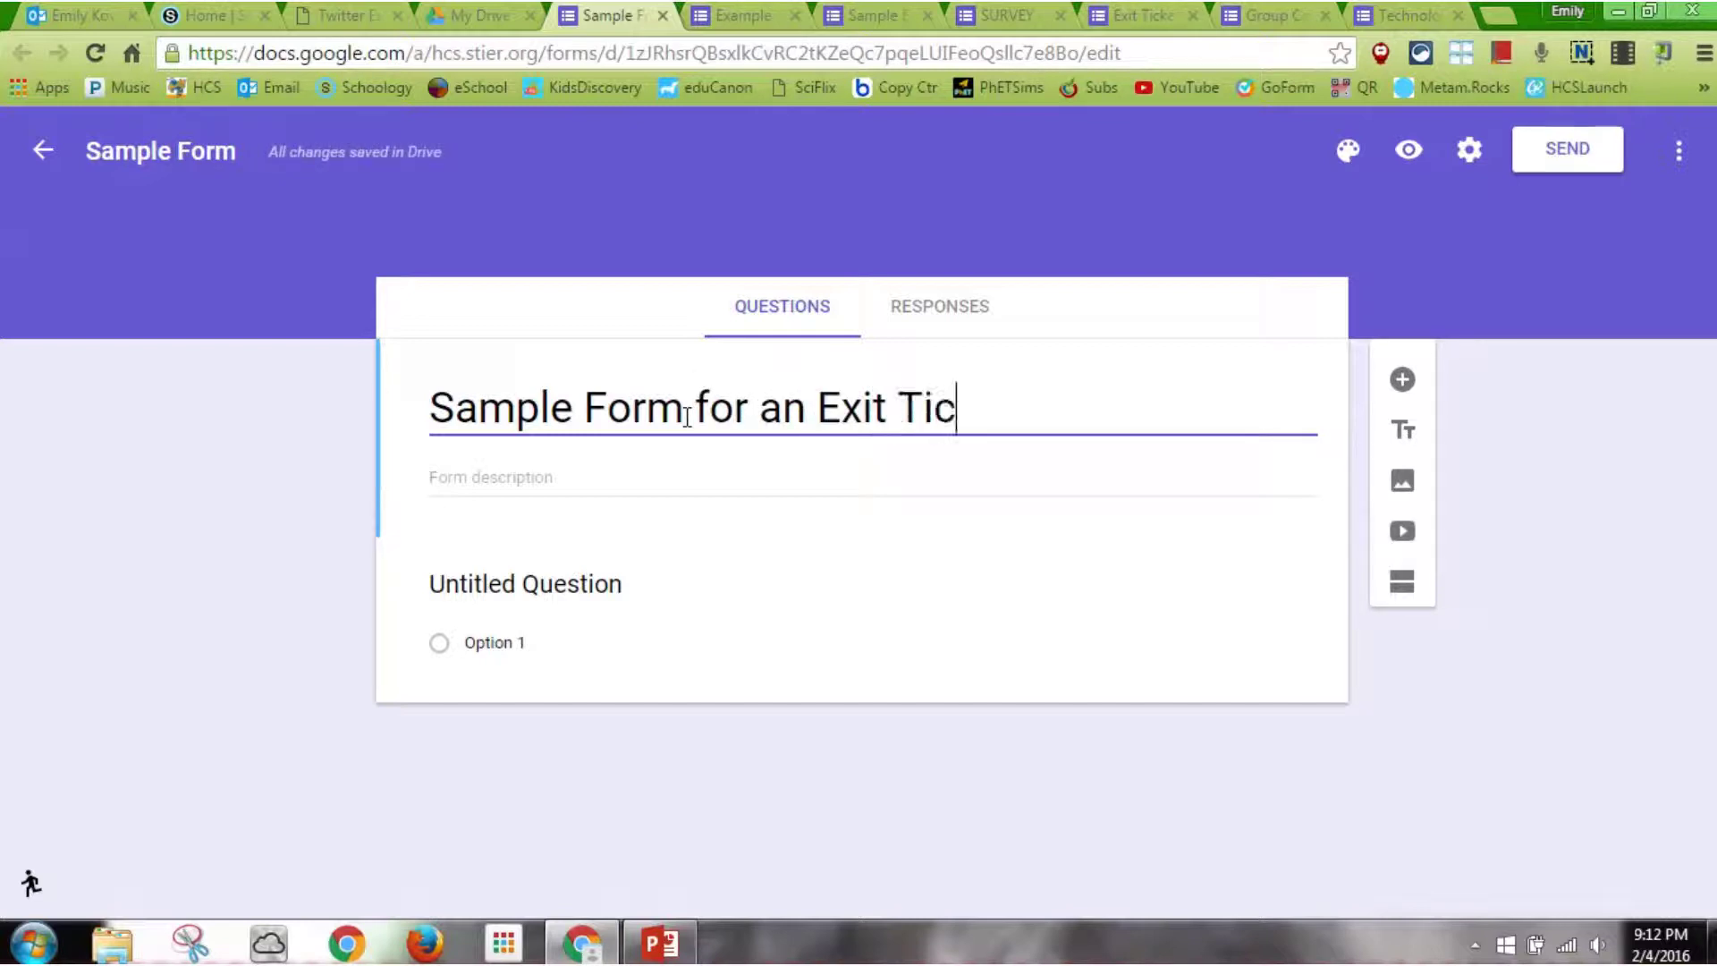
left_click(465, 484)
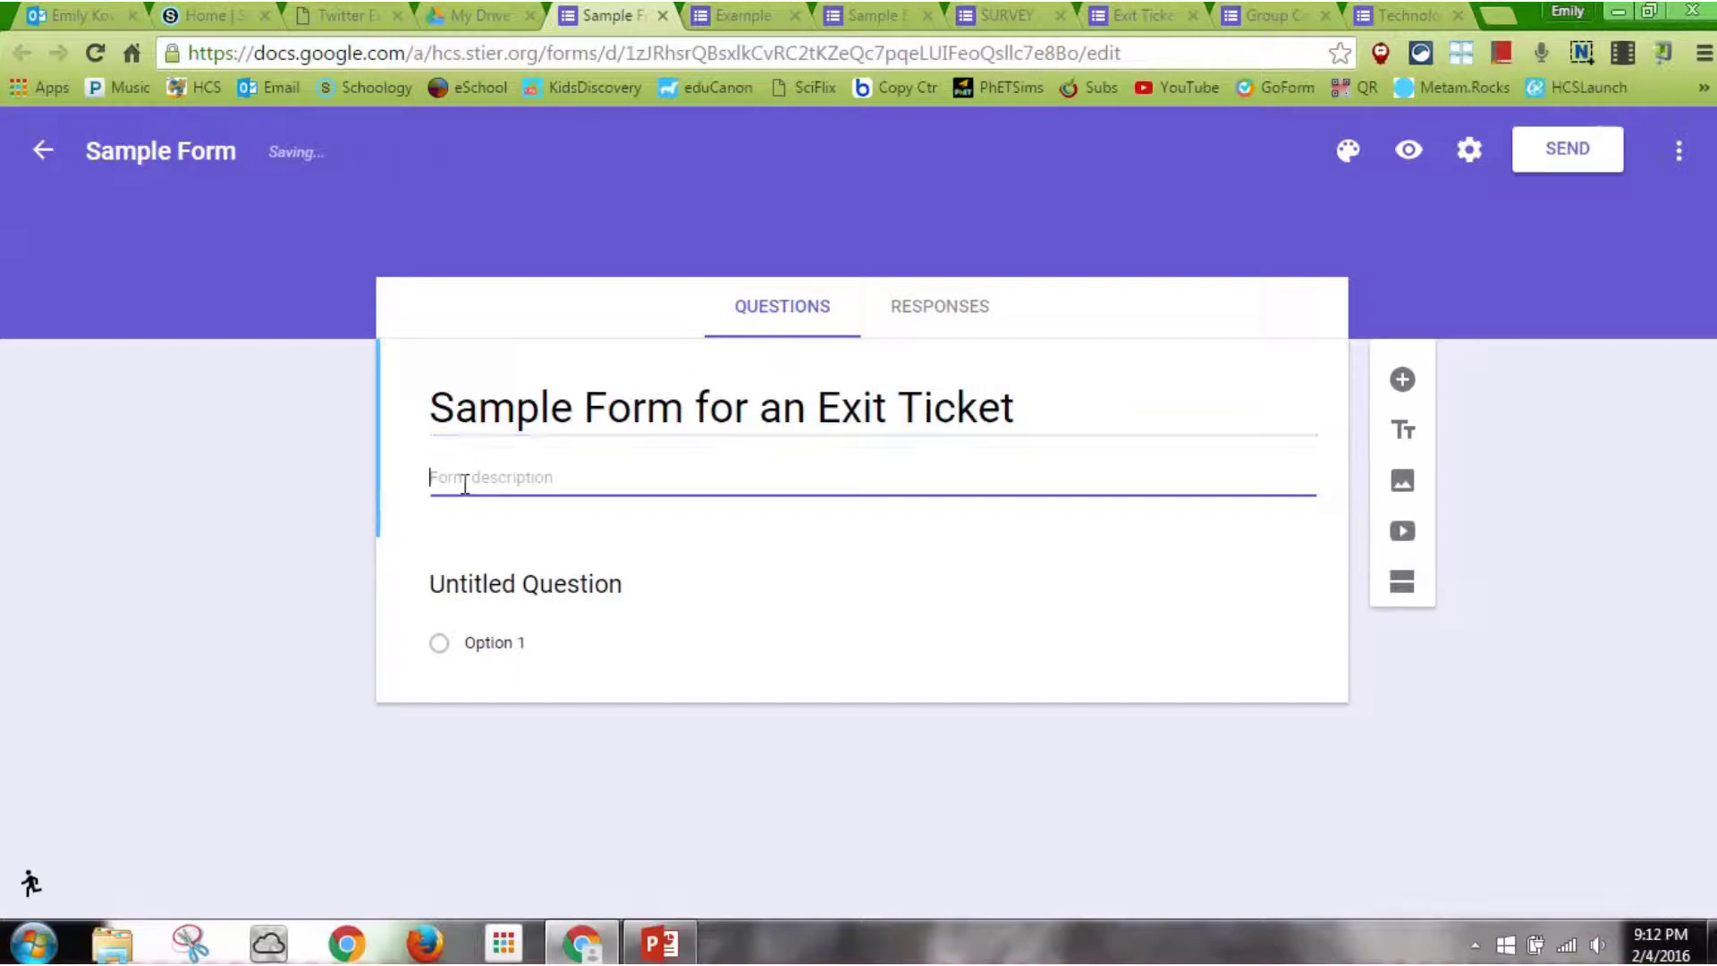
type("Answer")
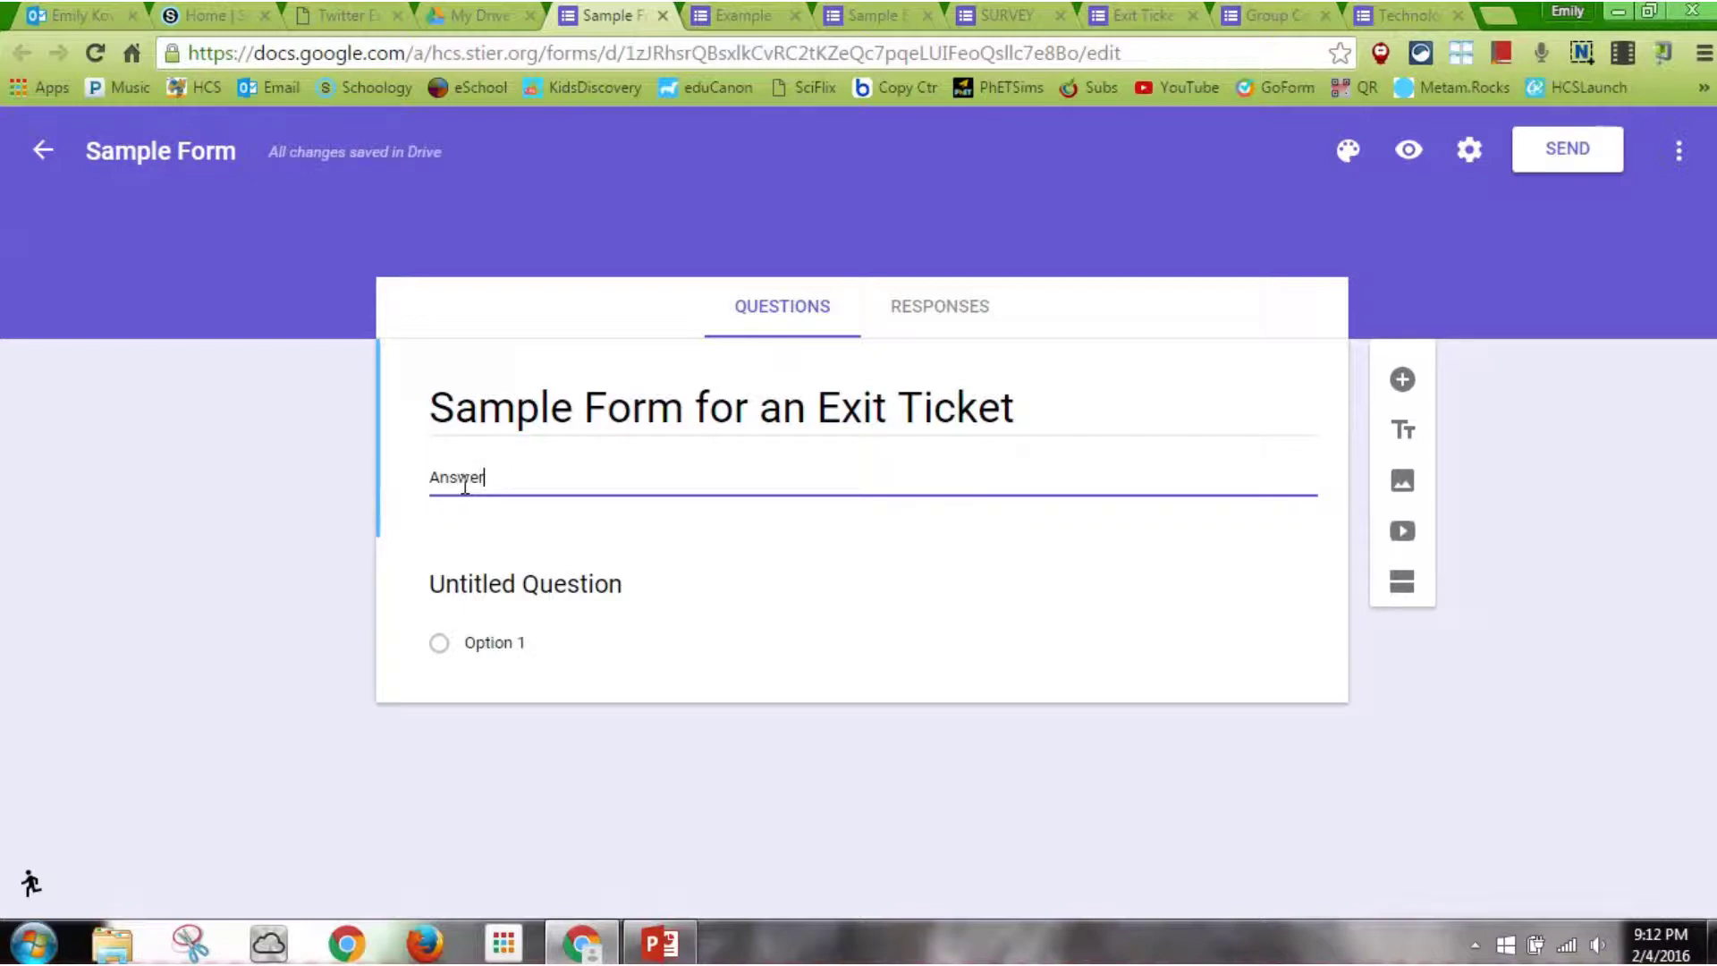
type(" the following based o")
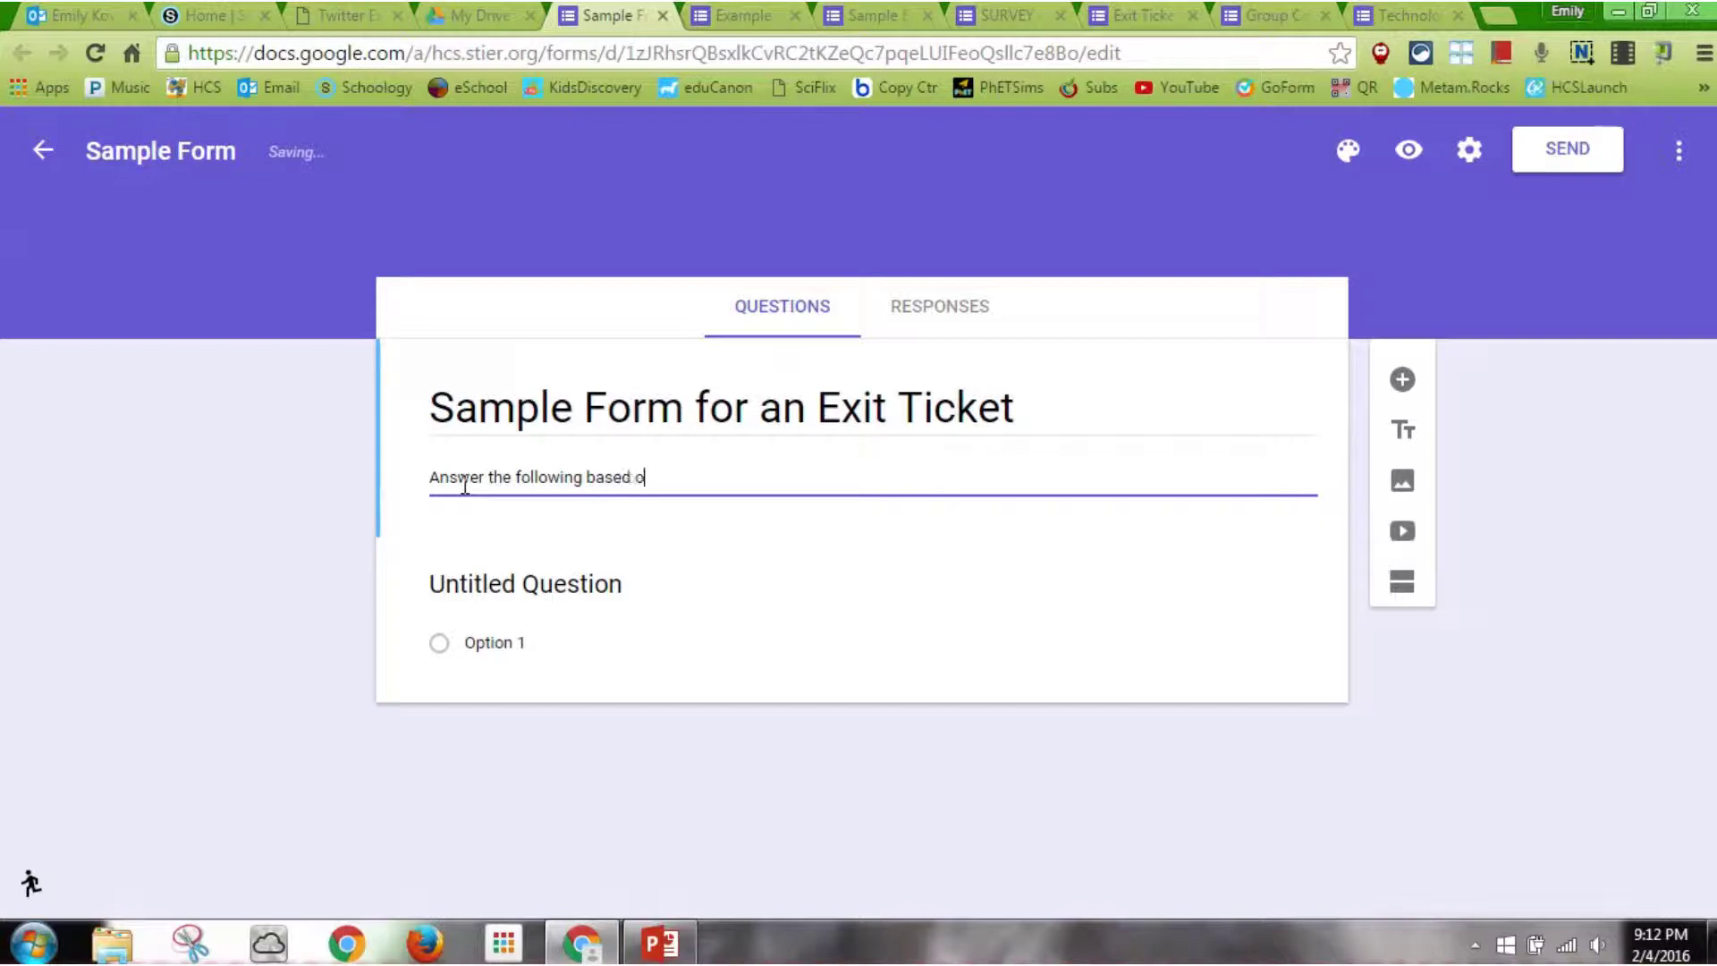
type("n today's lesson.")
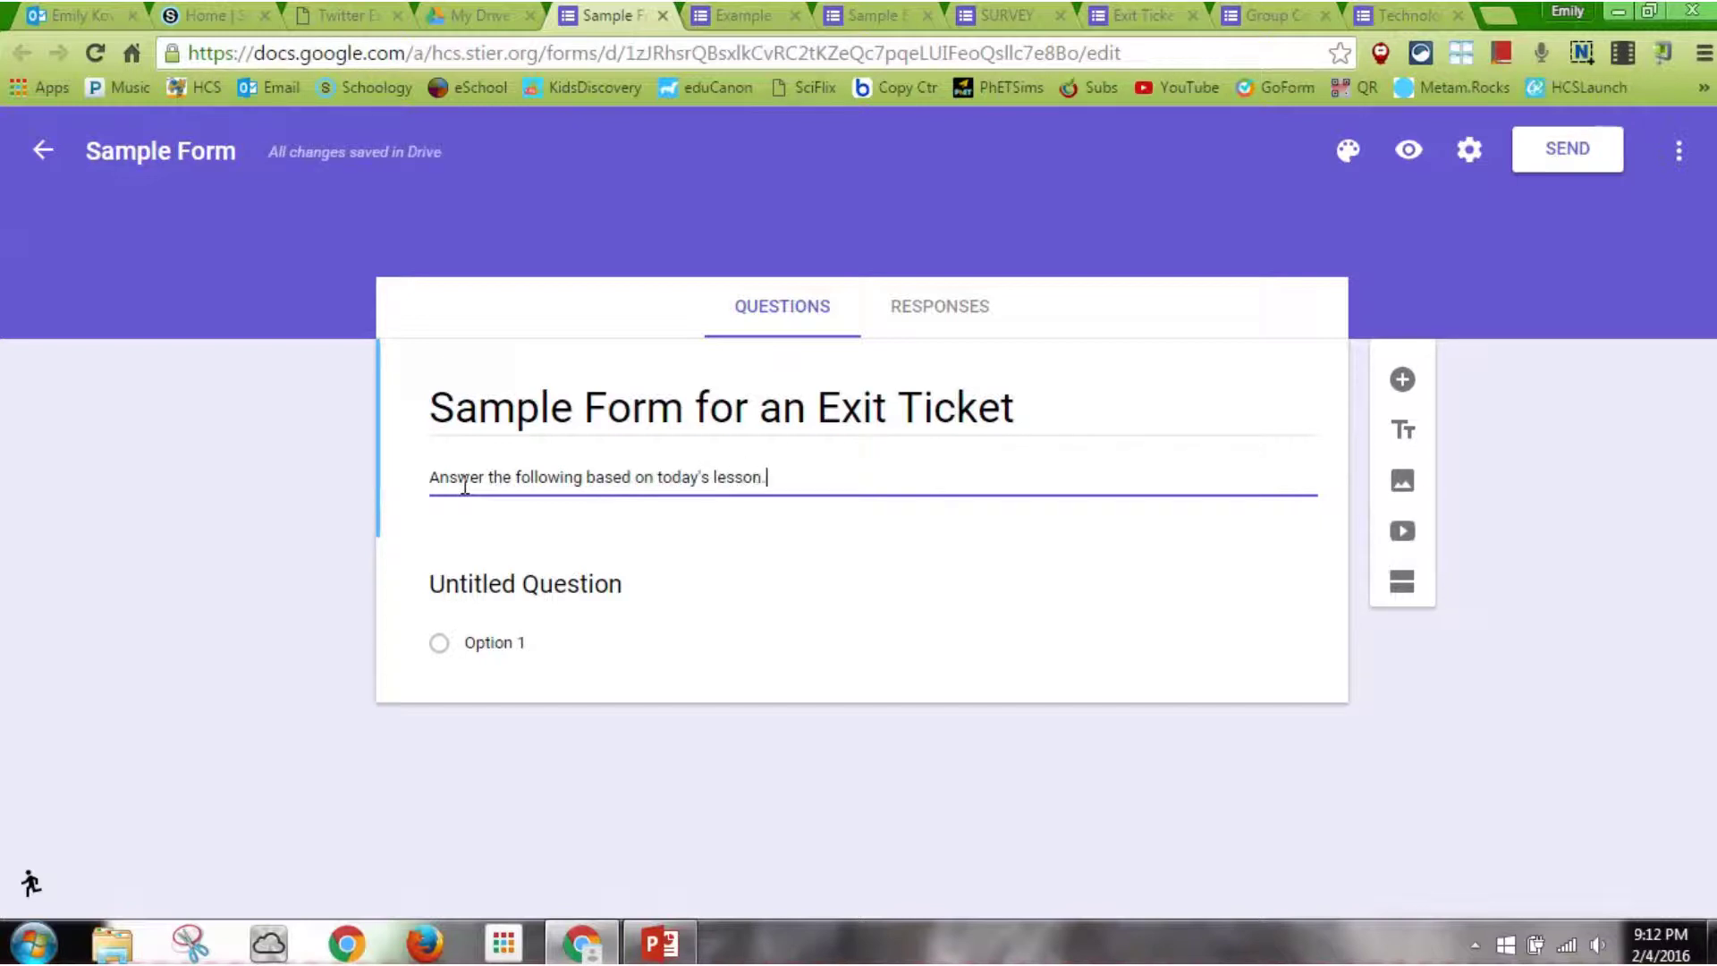
left_click(522, 581)
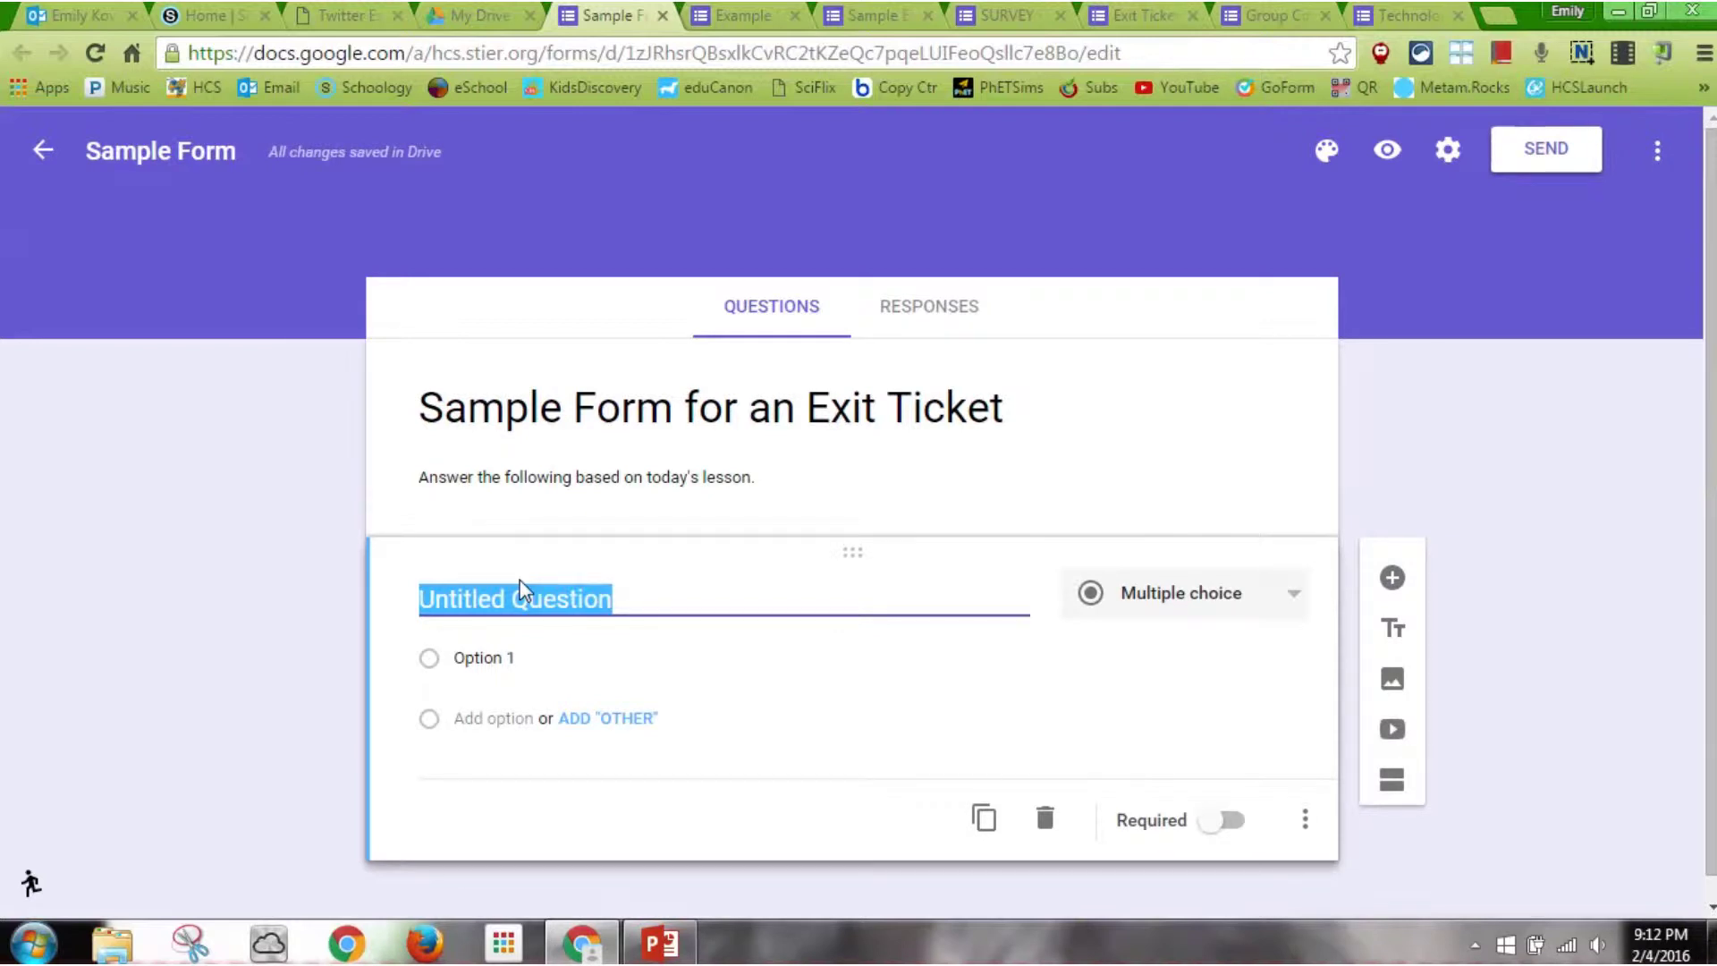
Make the first question a dropdown asking 'Who is your HR teacher'
type("Woh")
key("BackSpace")
key("BackSpace")
type("h")
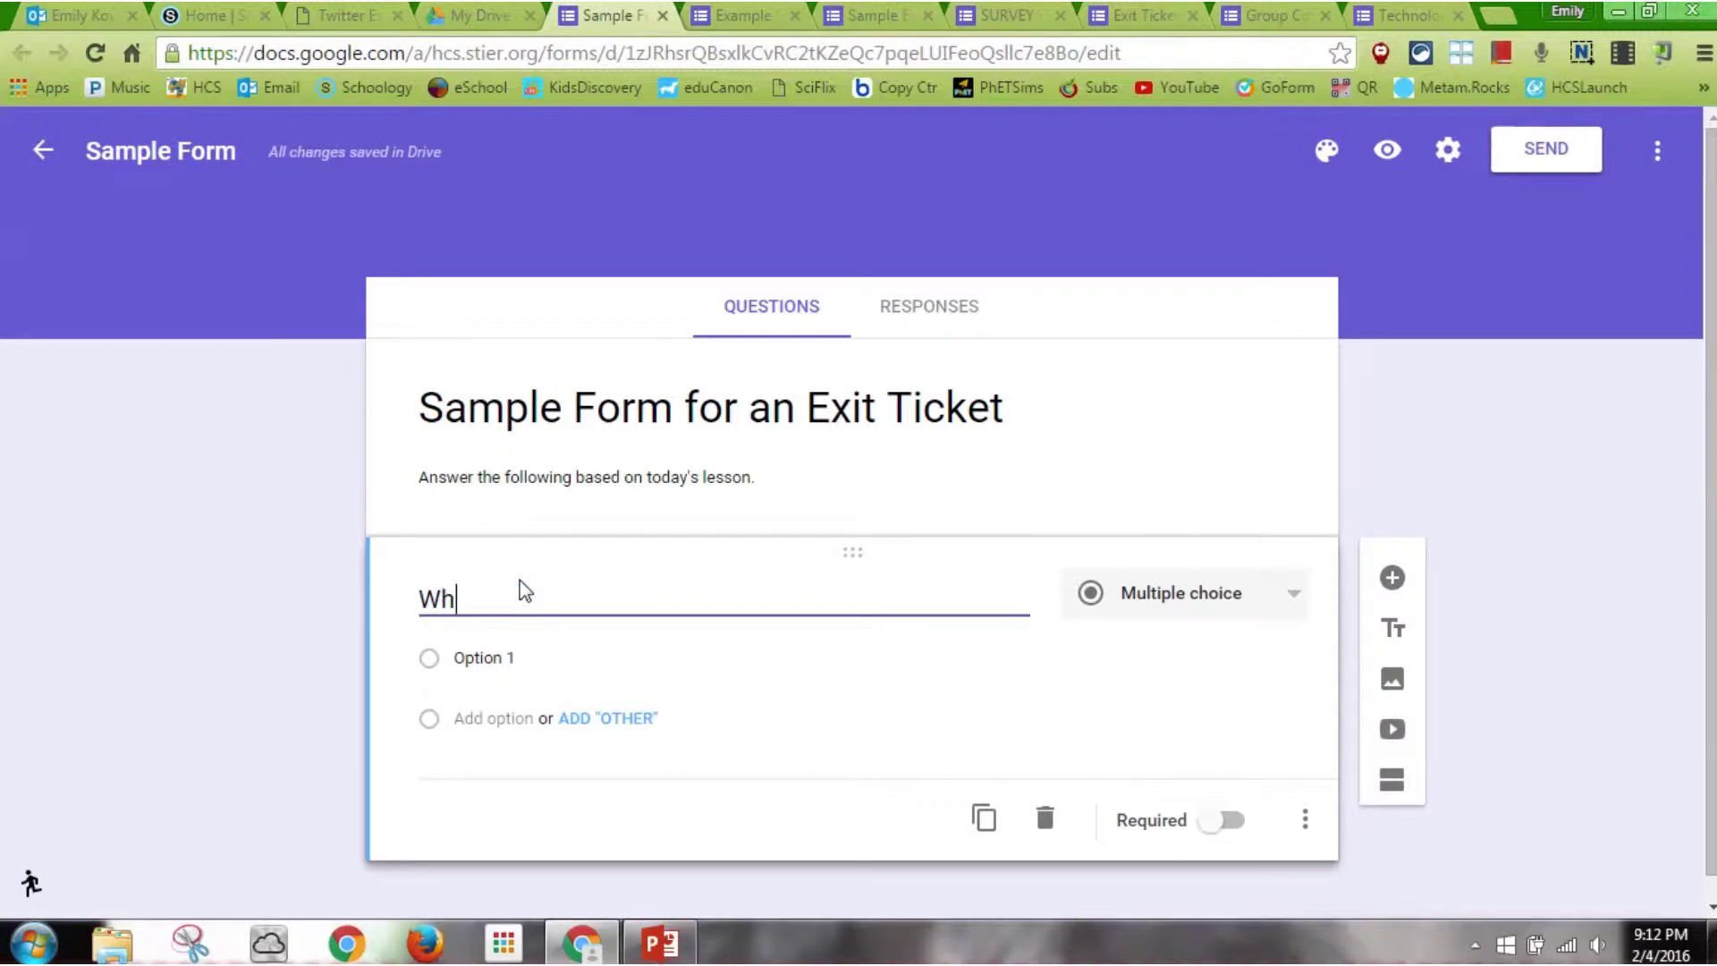
type("o is your HR teacher?")
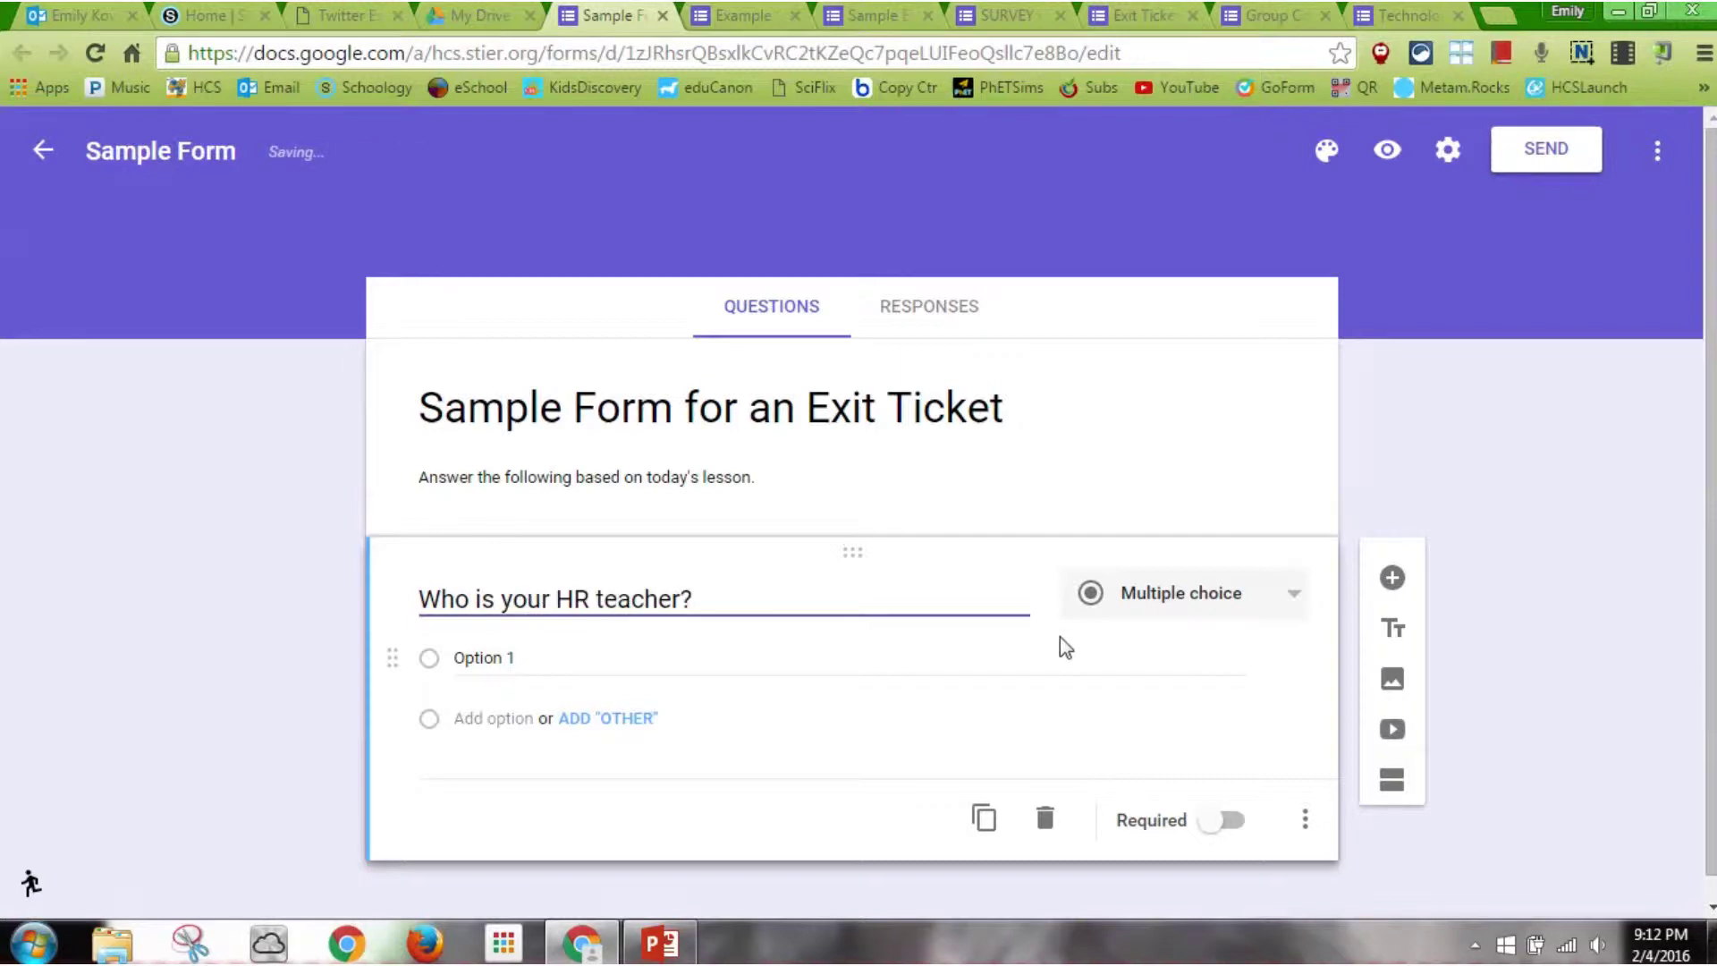
left_click(1227, 593)
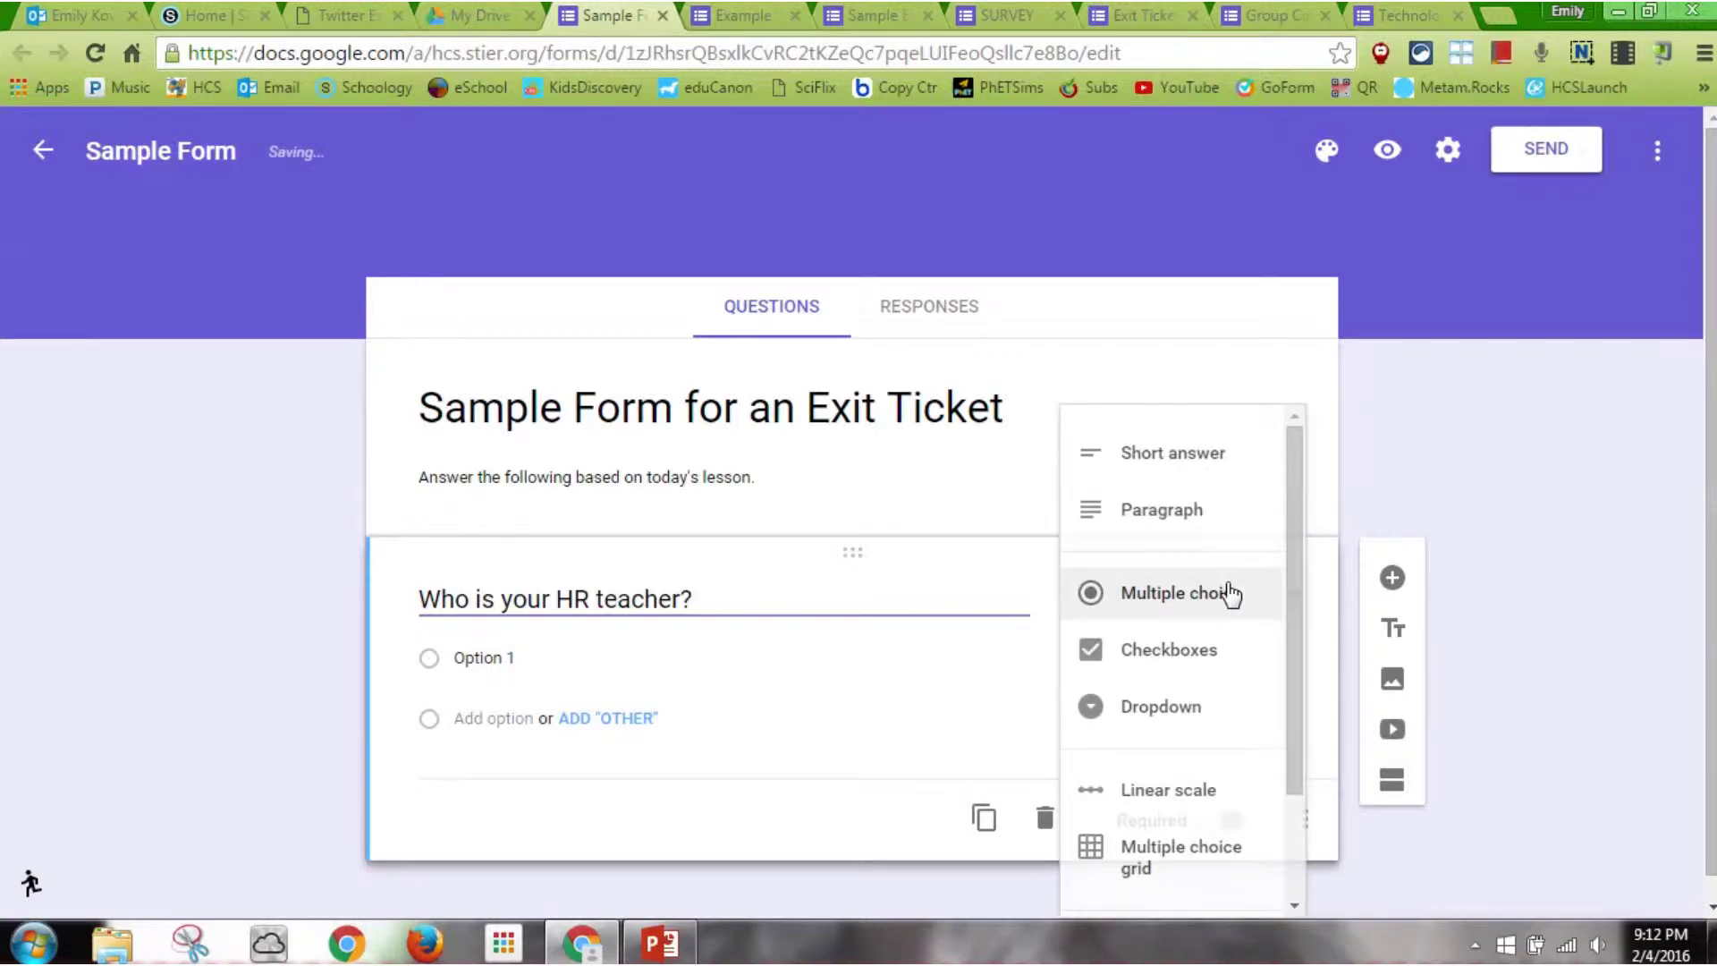
left_click(1182, 709)
Enter four teacher names as dropdown choices and mark the question required
left_click(556, 655)
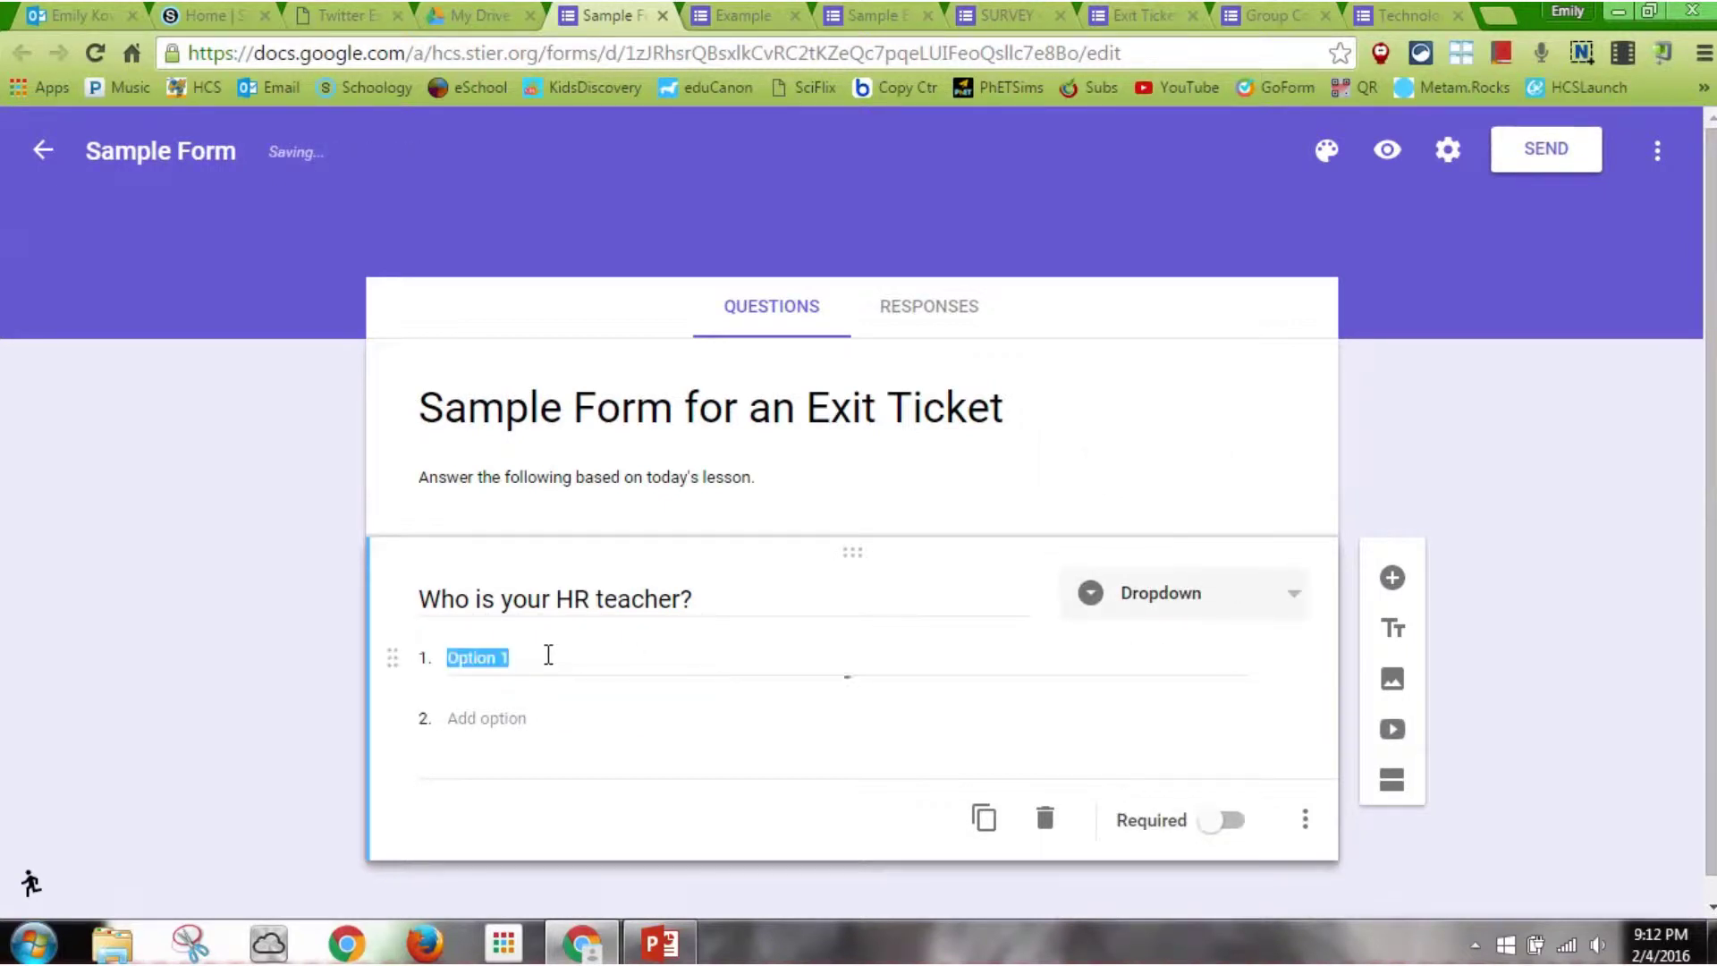
type("Mr. ")
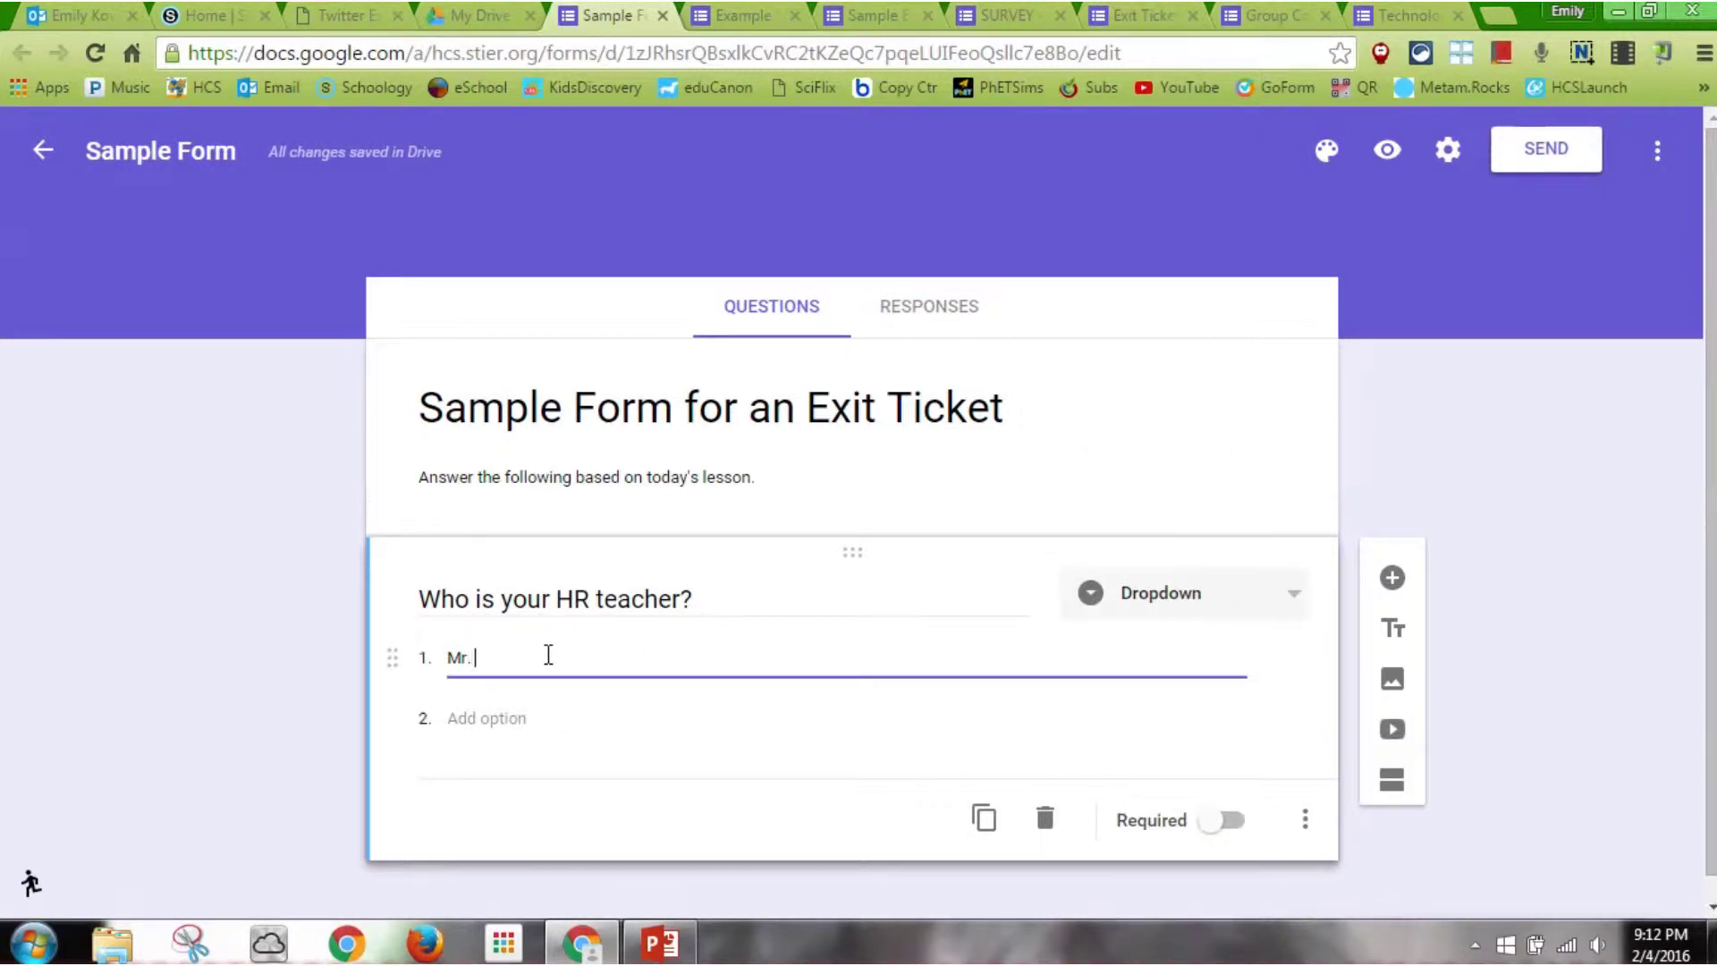
type("D")
left_click(524, 723)
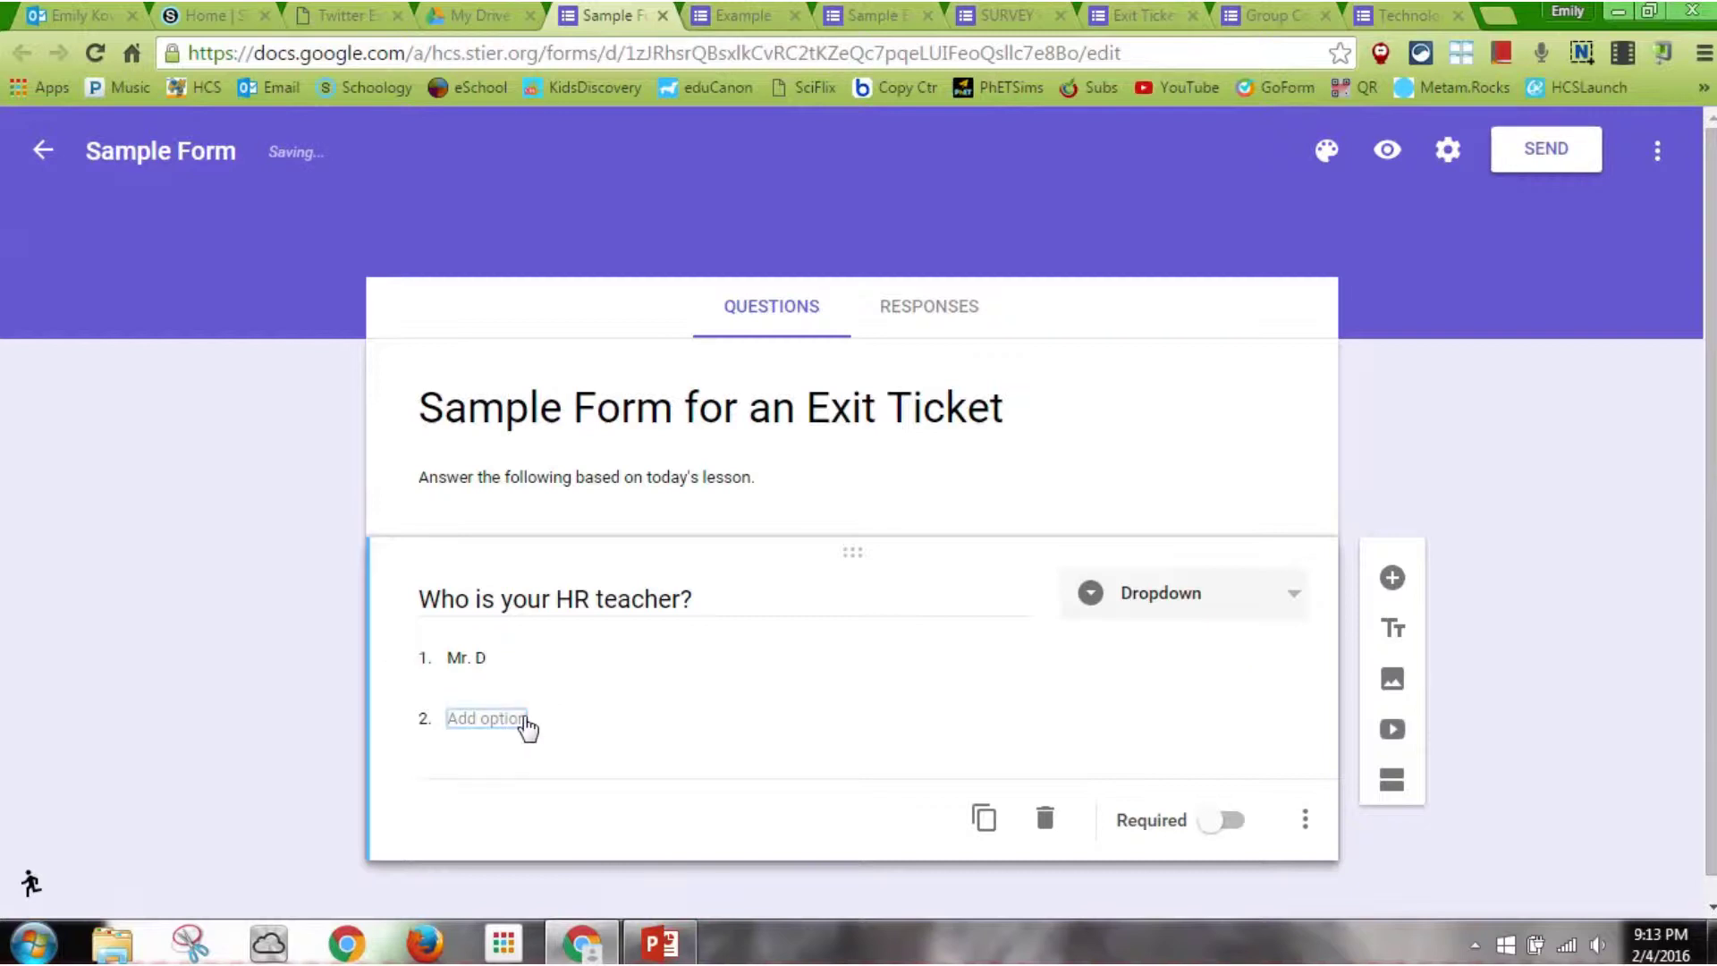
type("Ms")
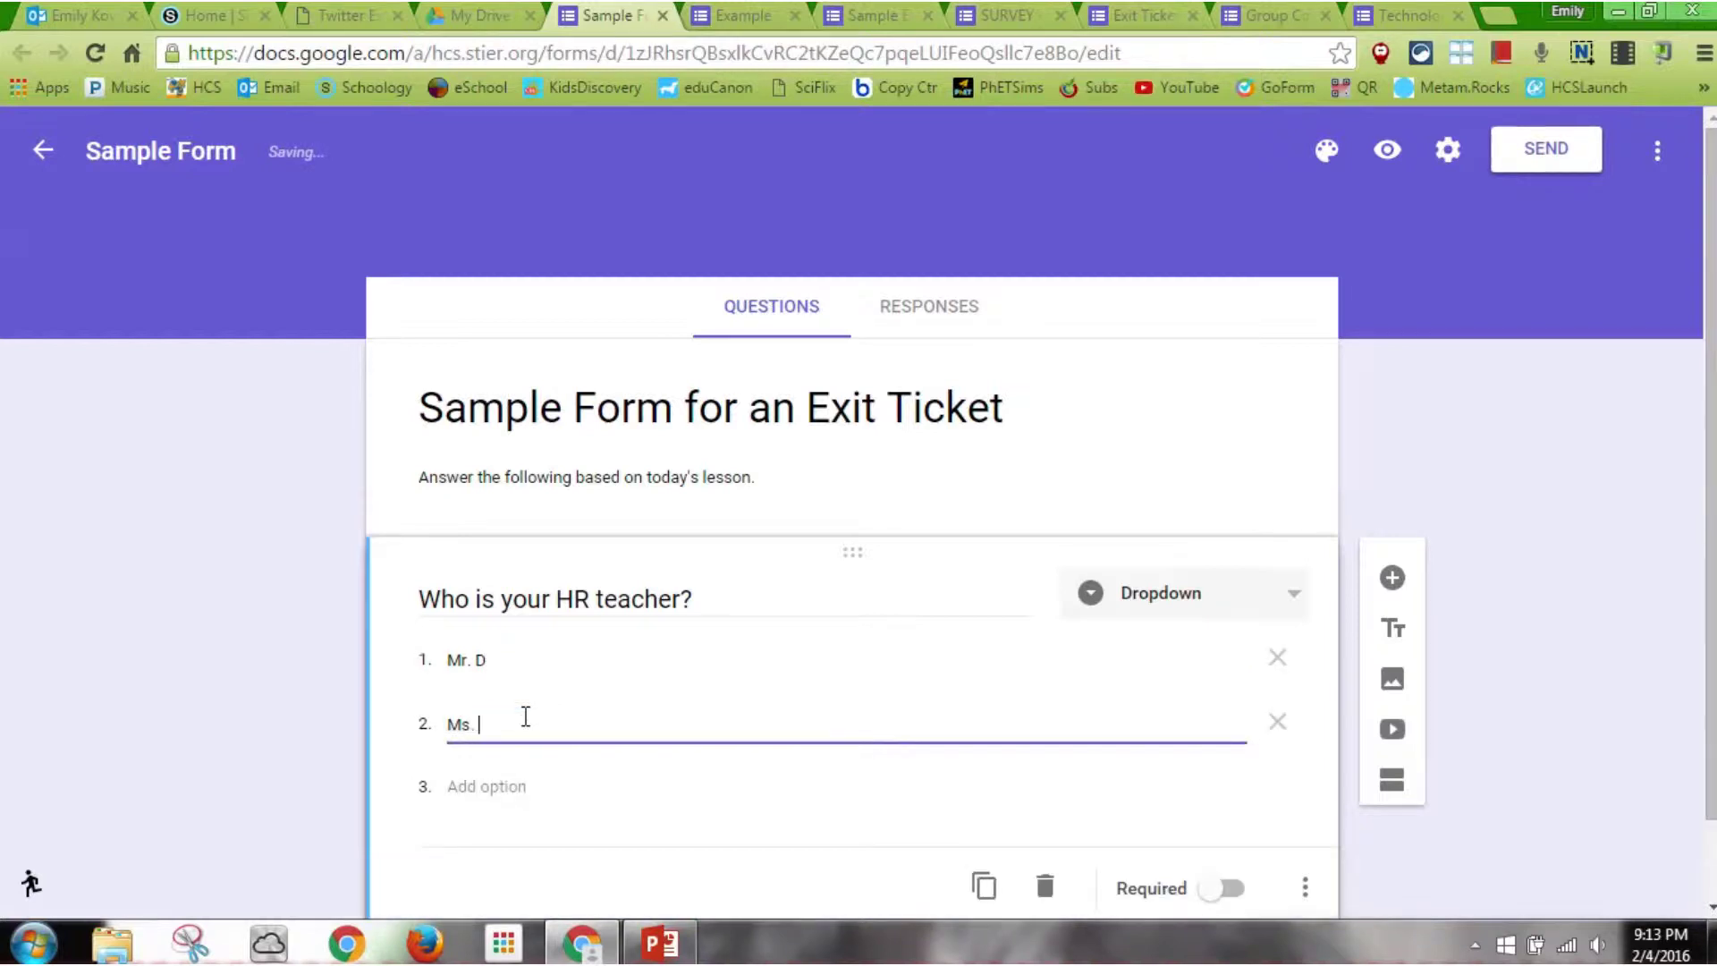
type(". T")
left_click(500, 787)
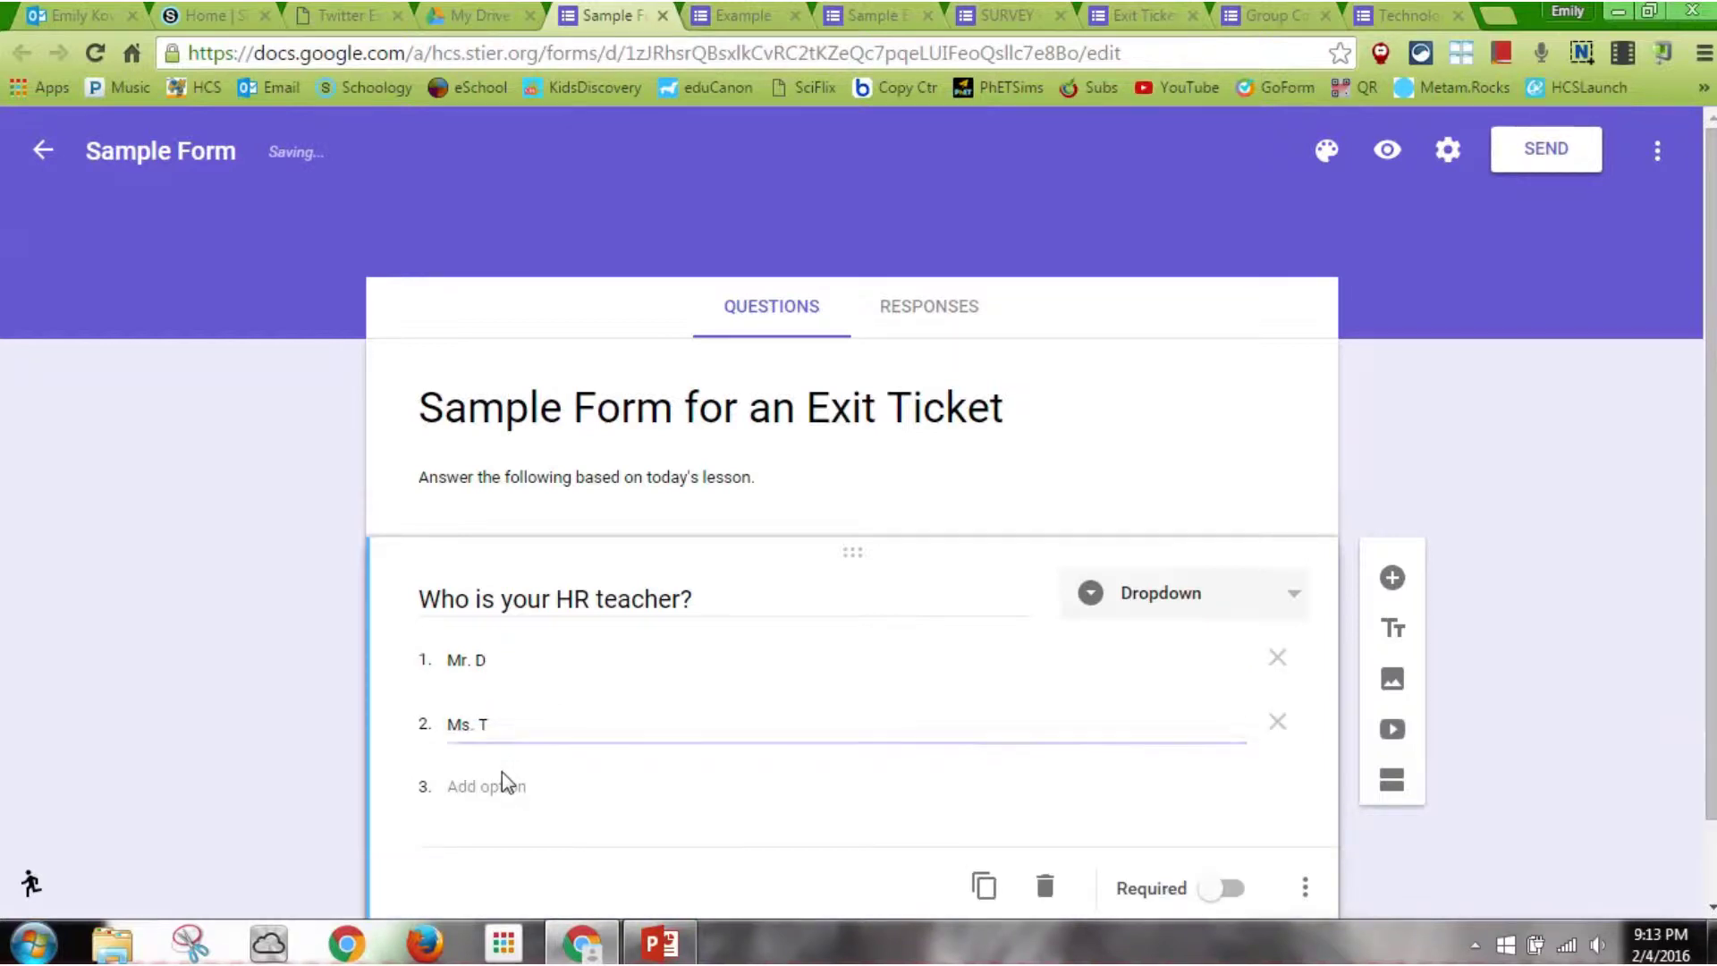
type("Mrs. N")
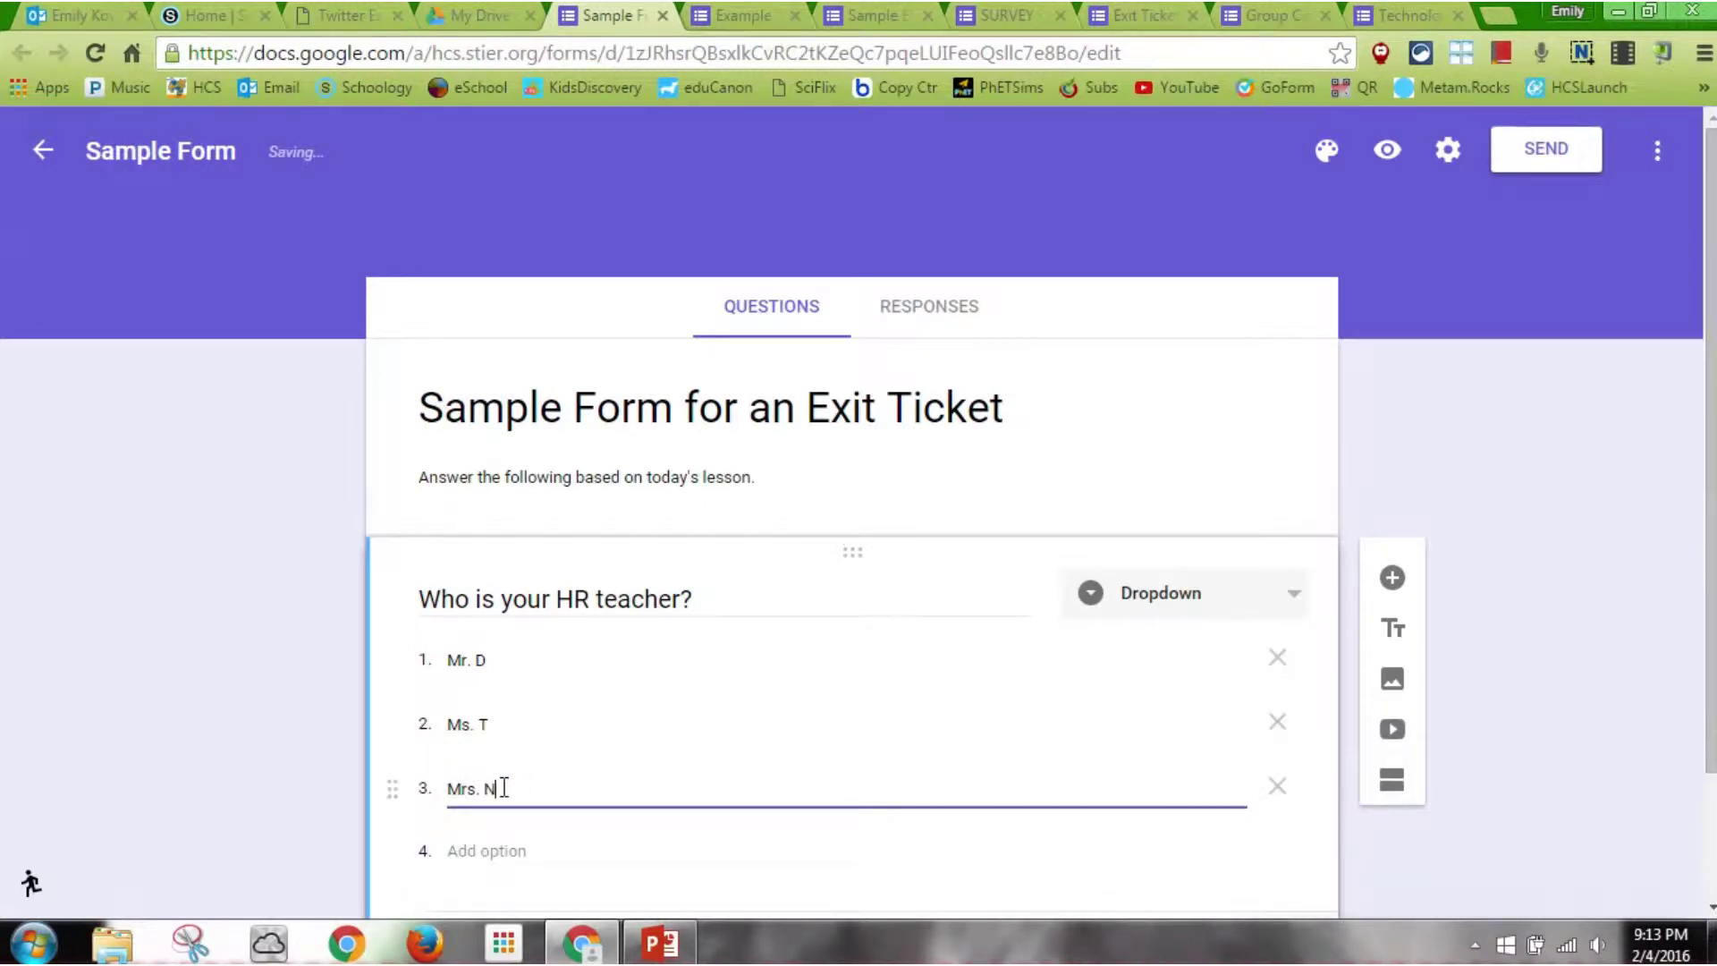
left_click(498, 850)
type("Mrs. K")
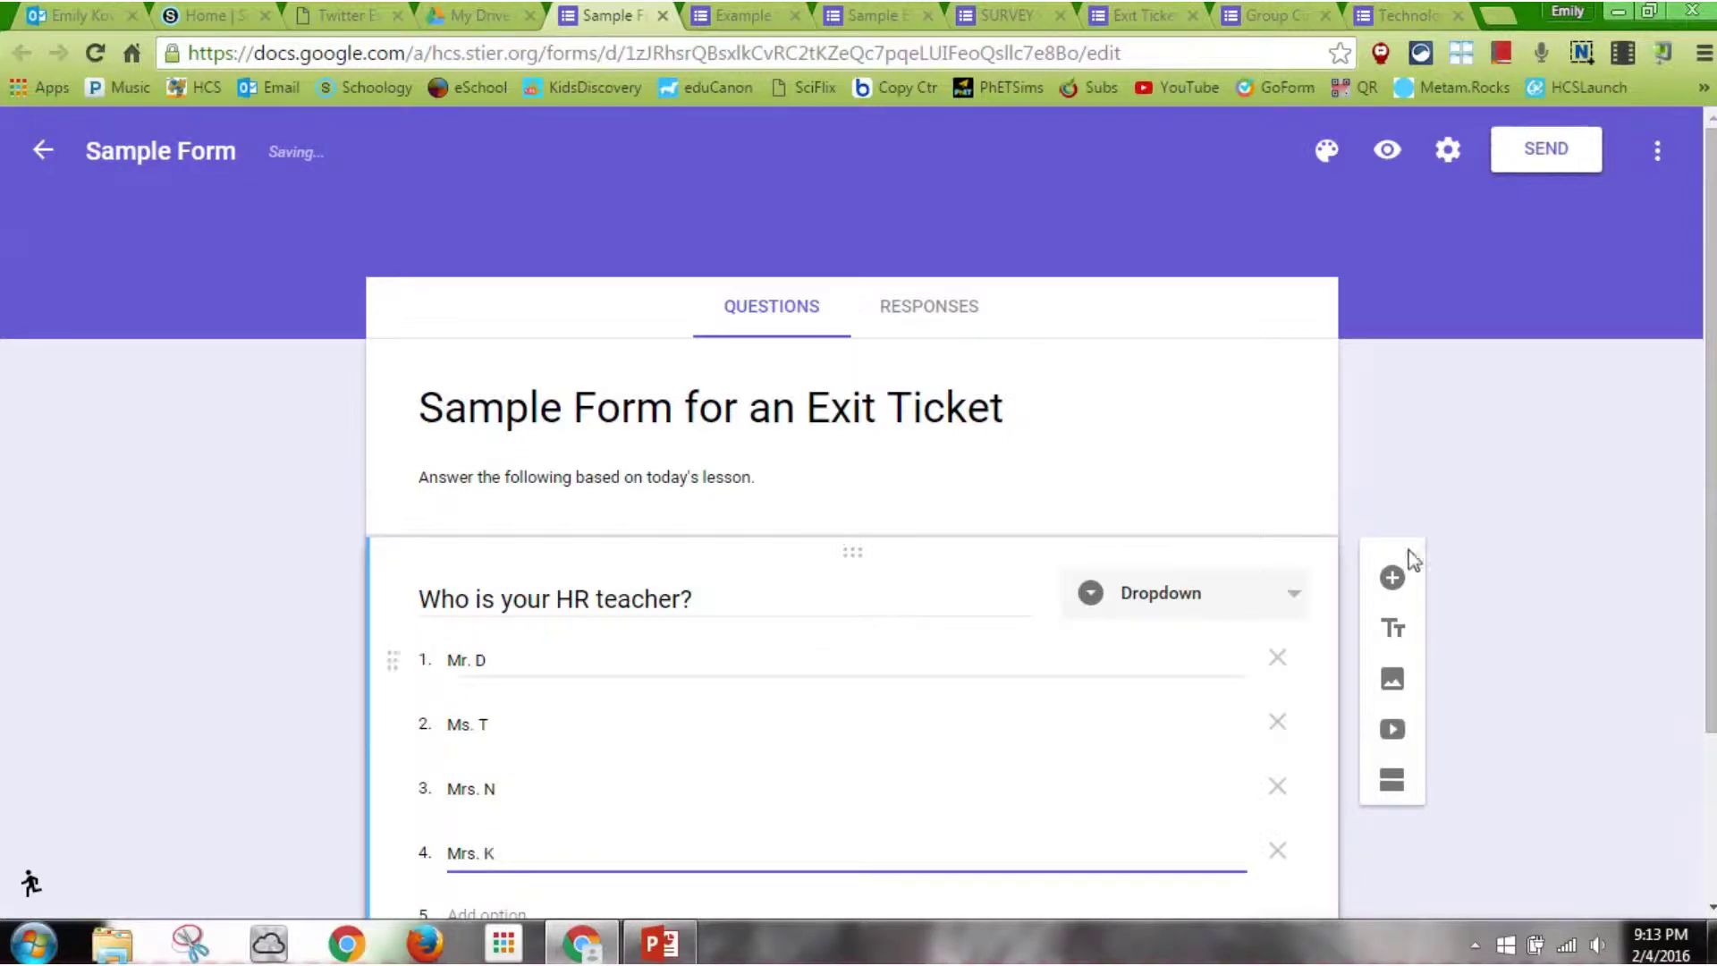
scroll(1041, 576, "down", 3)
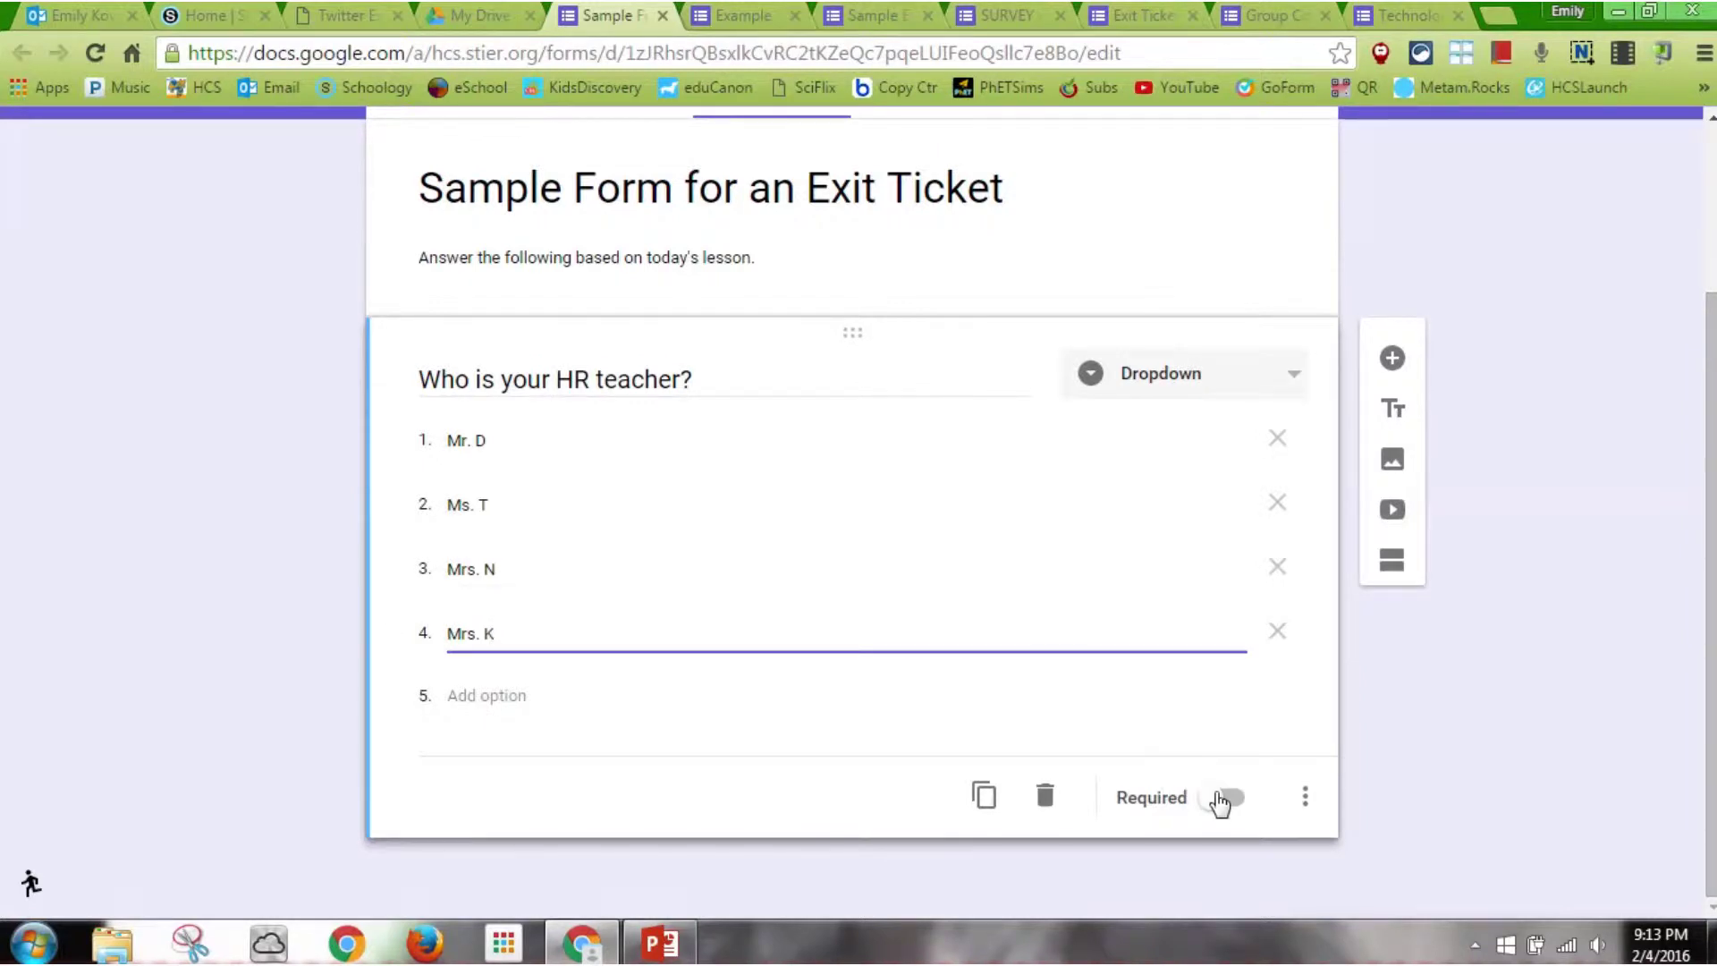
left_click(1213, 805)
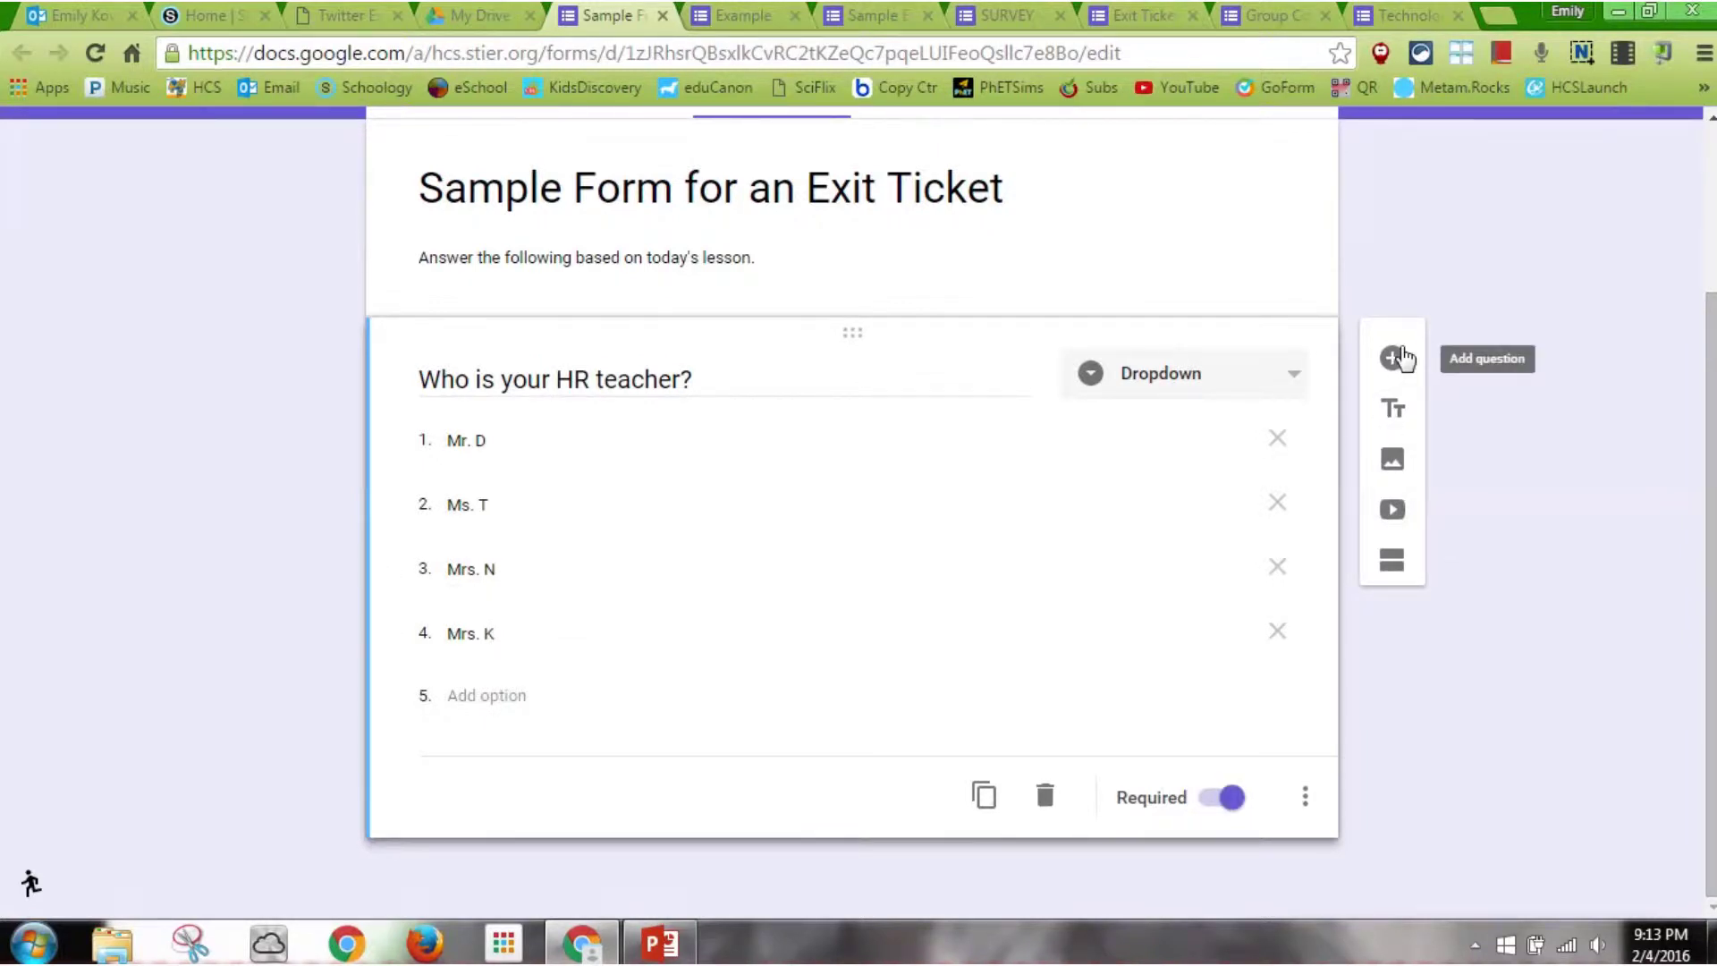
Add a required short-answer question 'What is your LAST name, first name?' plus a blank question below
left_click(1389, 362)
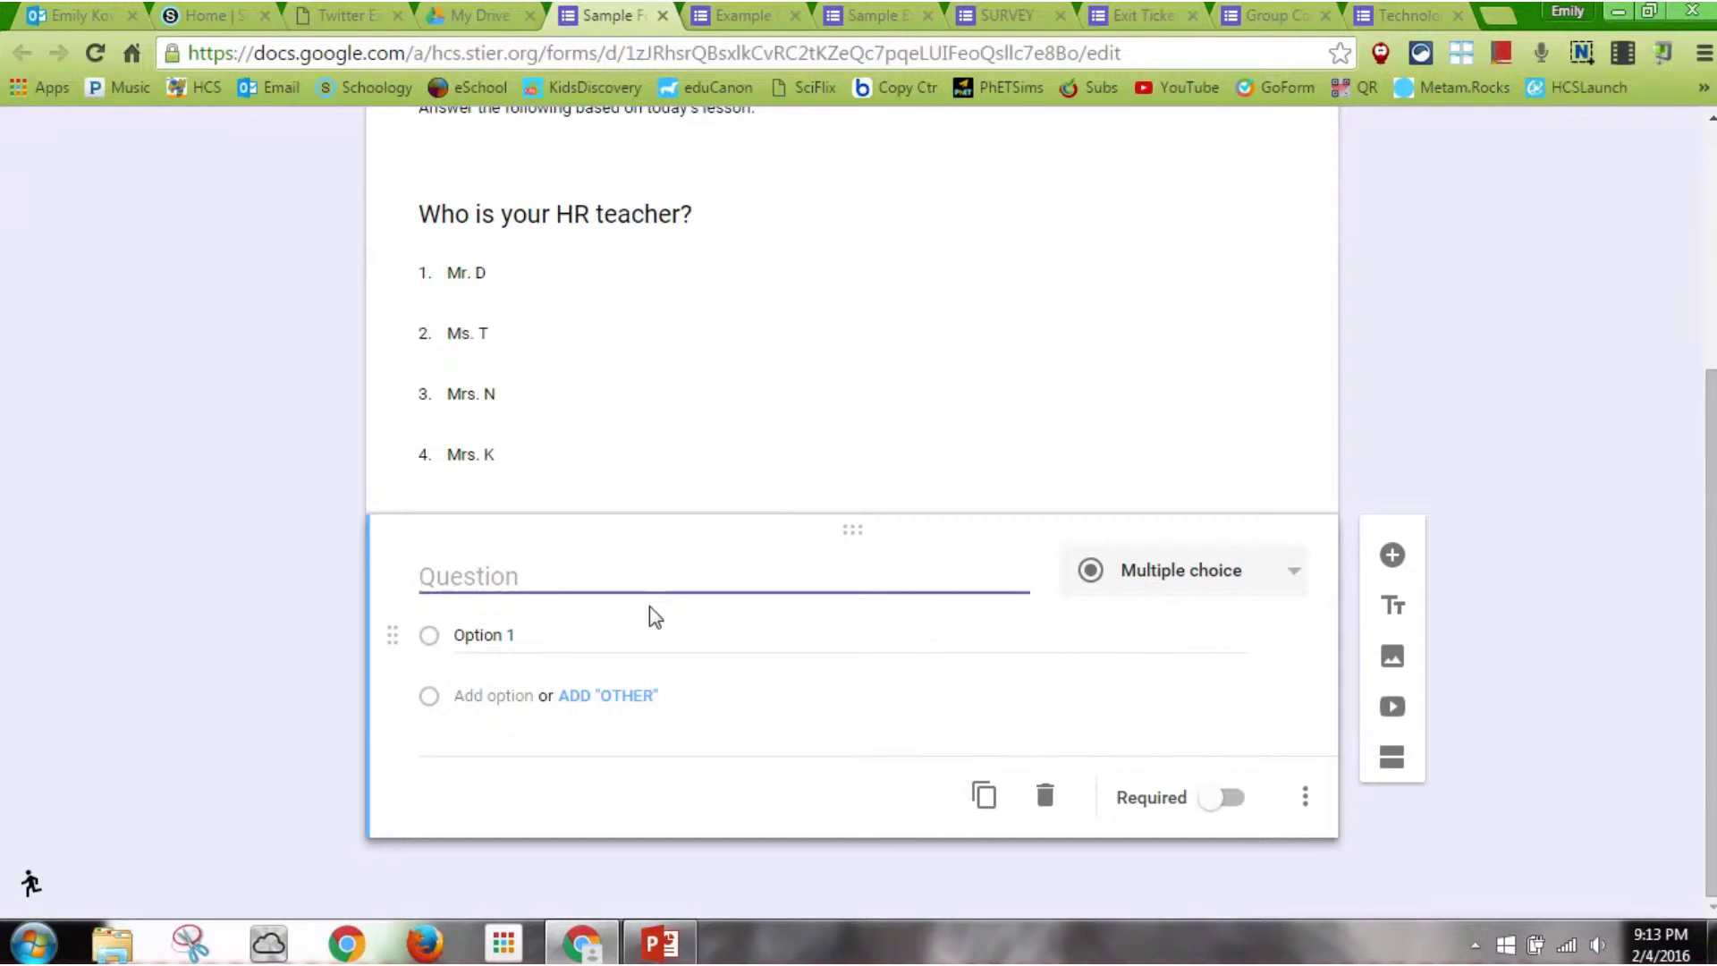
type("What is your ")
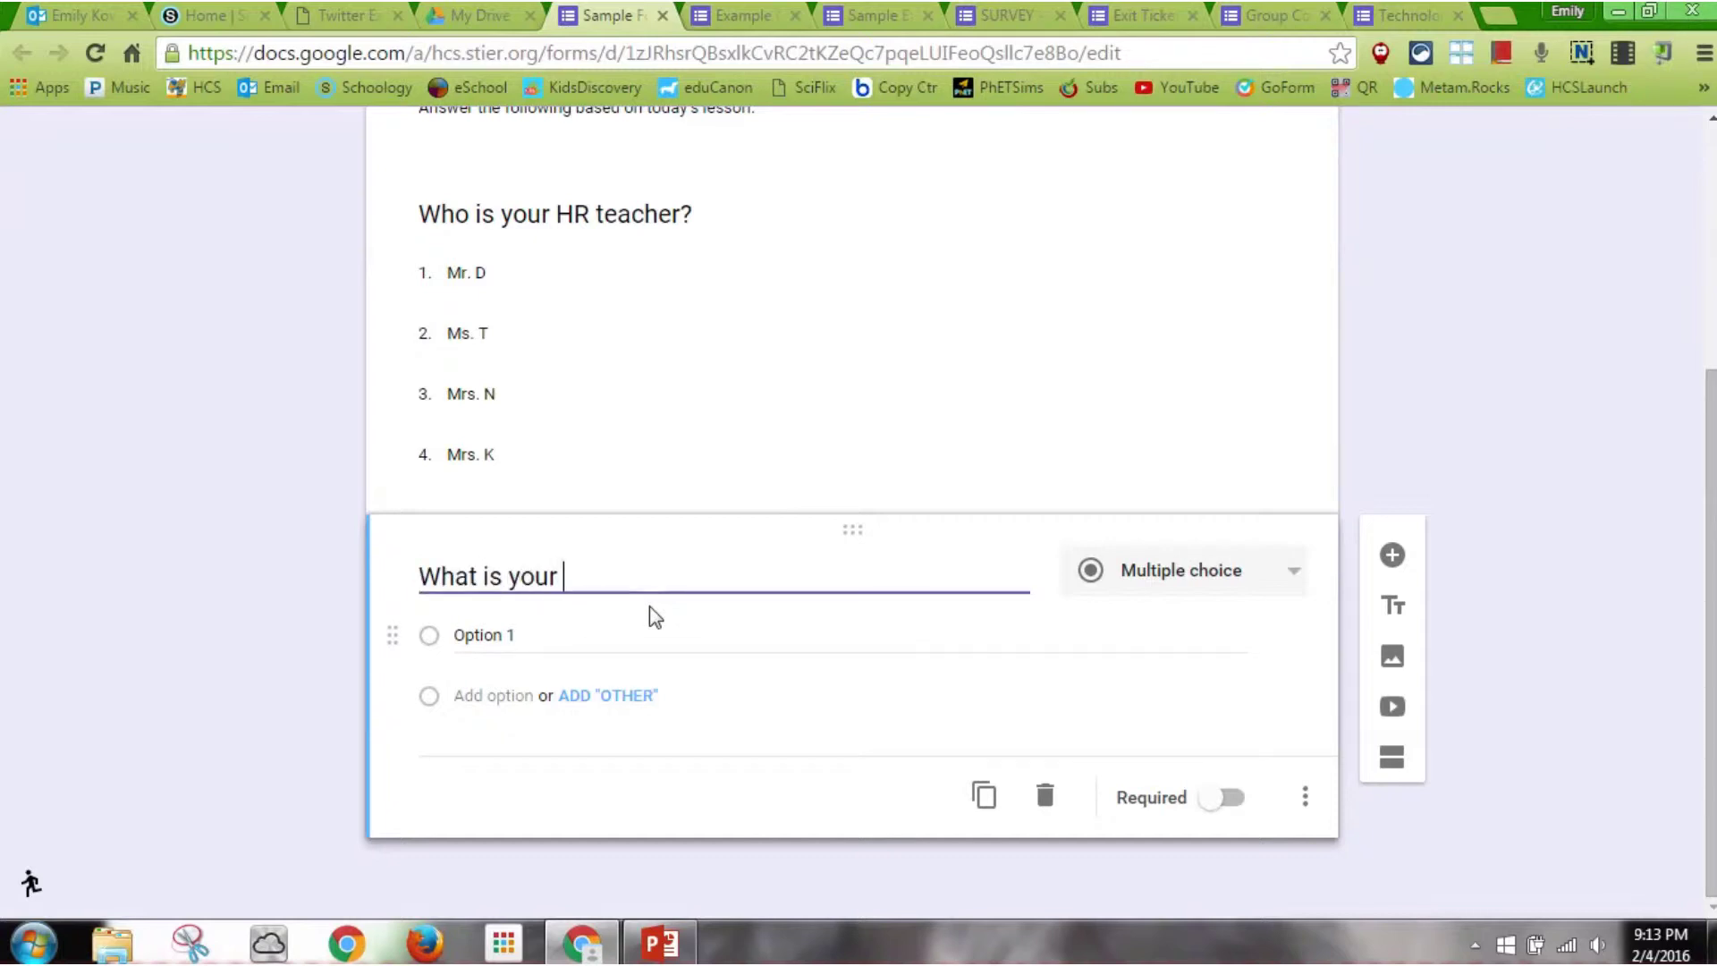
type("LAST name ")
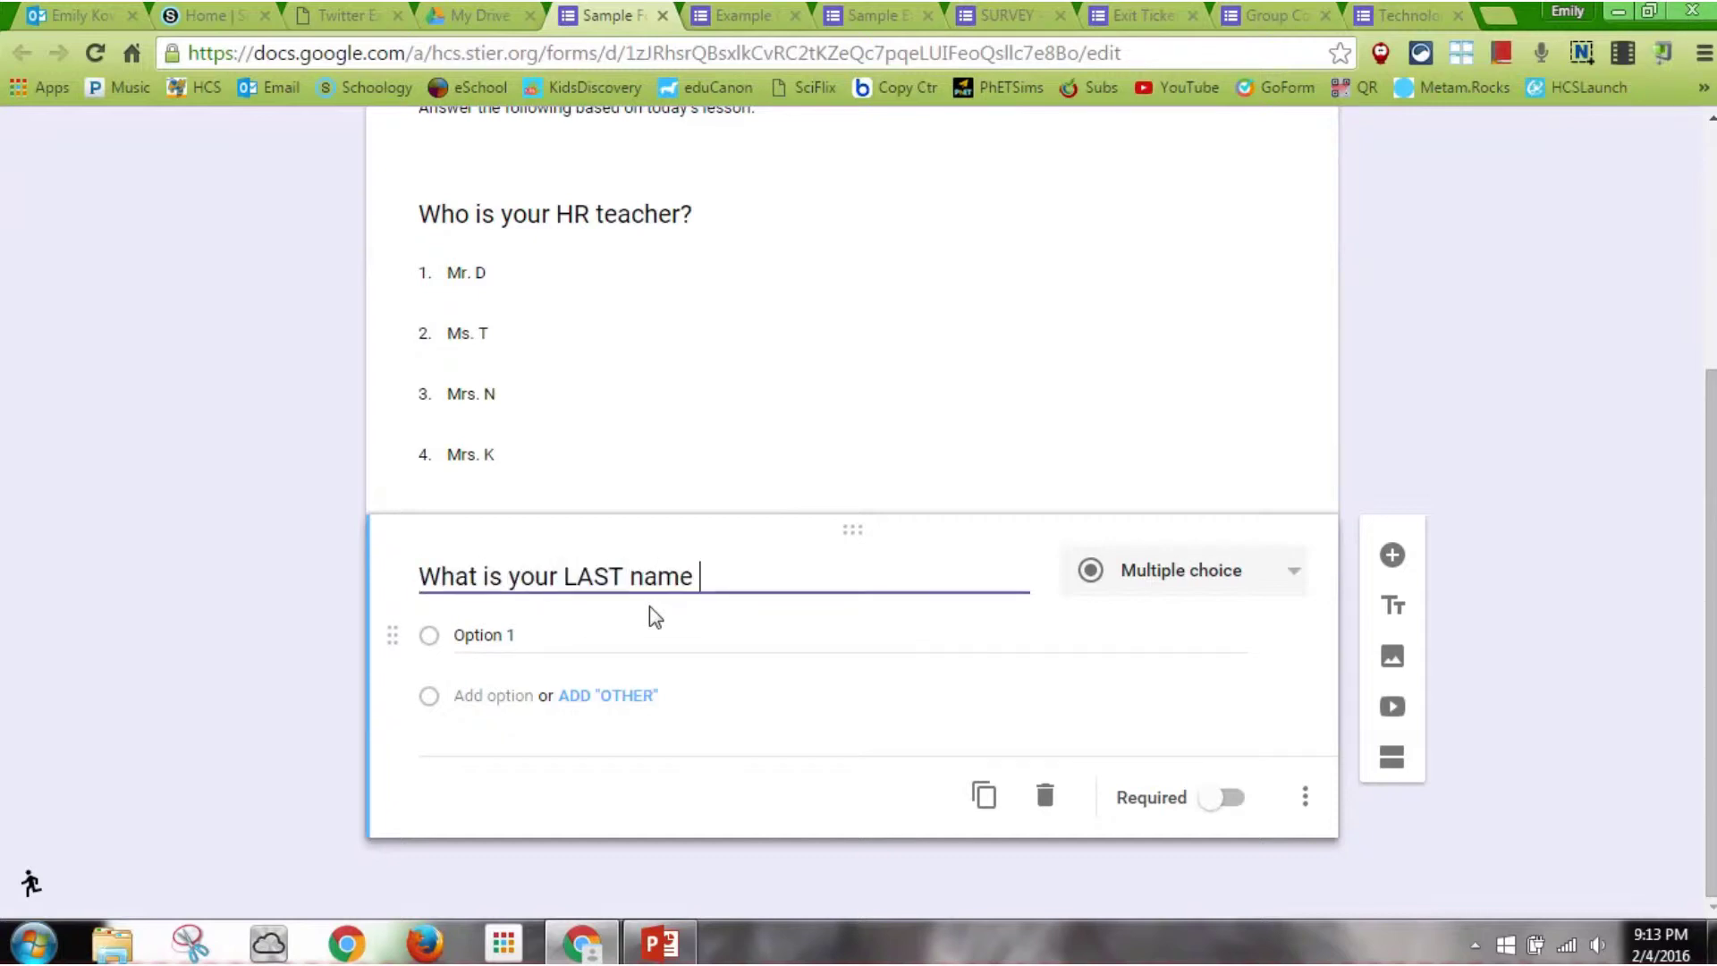
type(", first name")
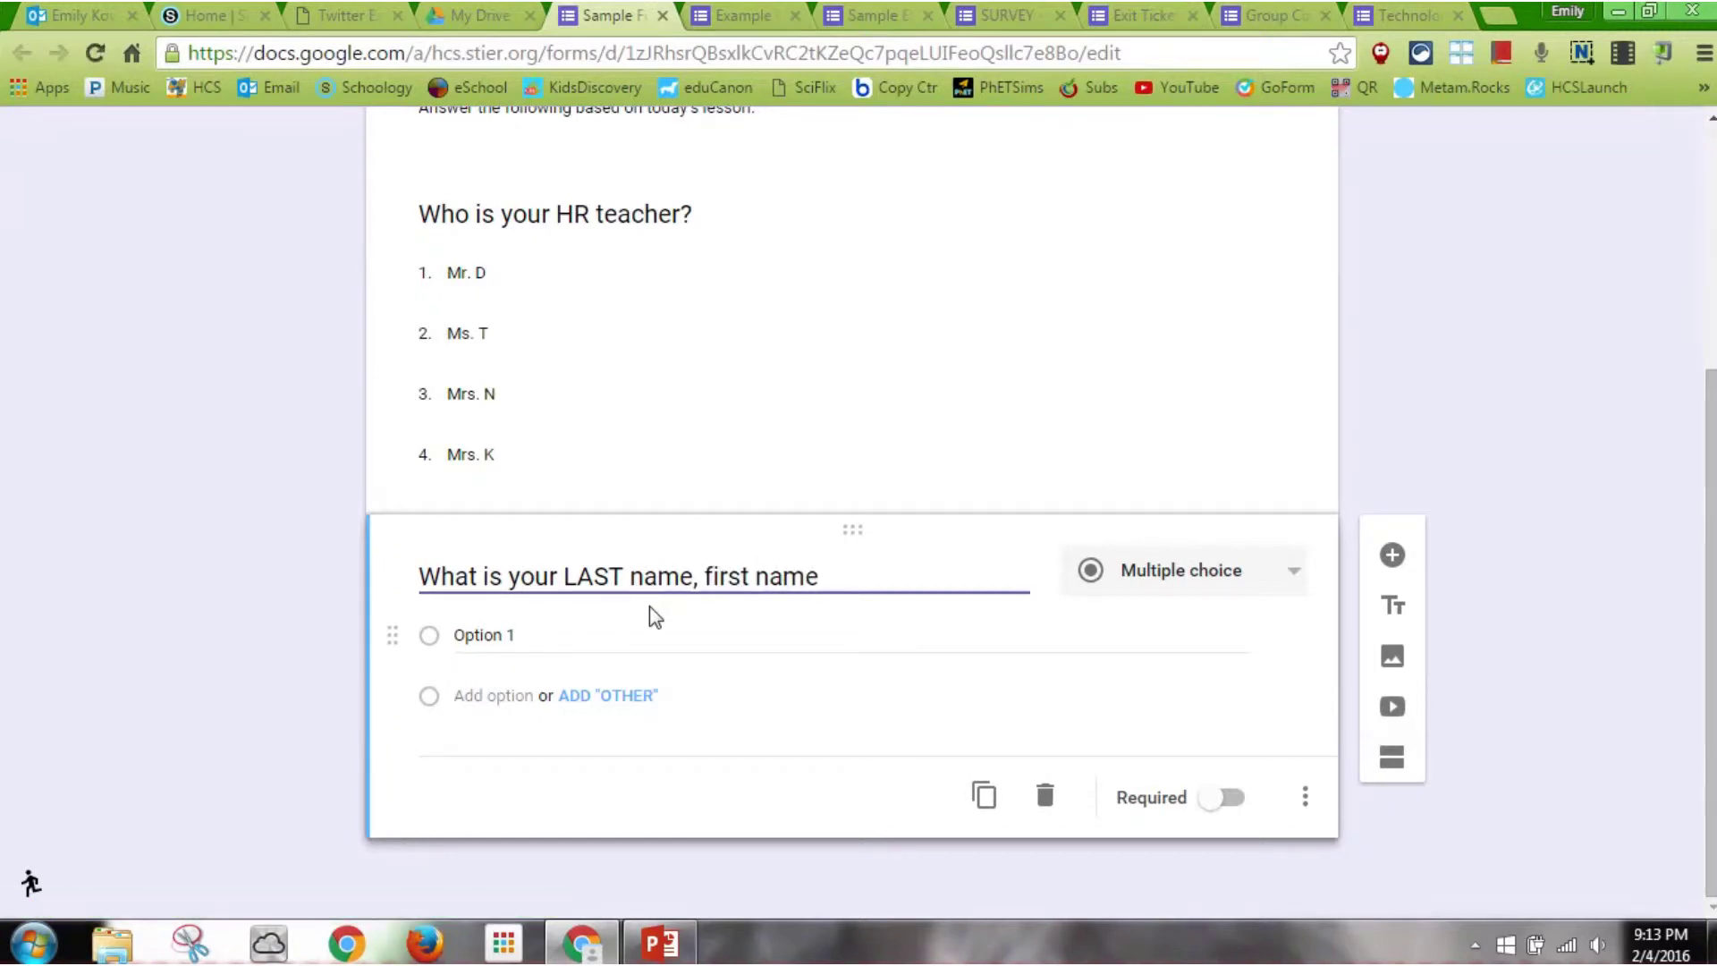
type("?")
left_click(1180, 577)
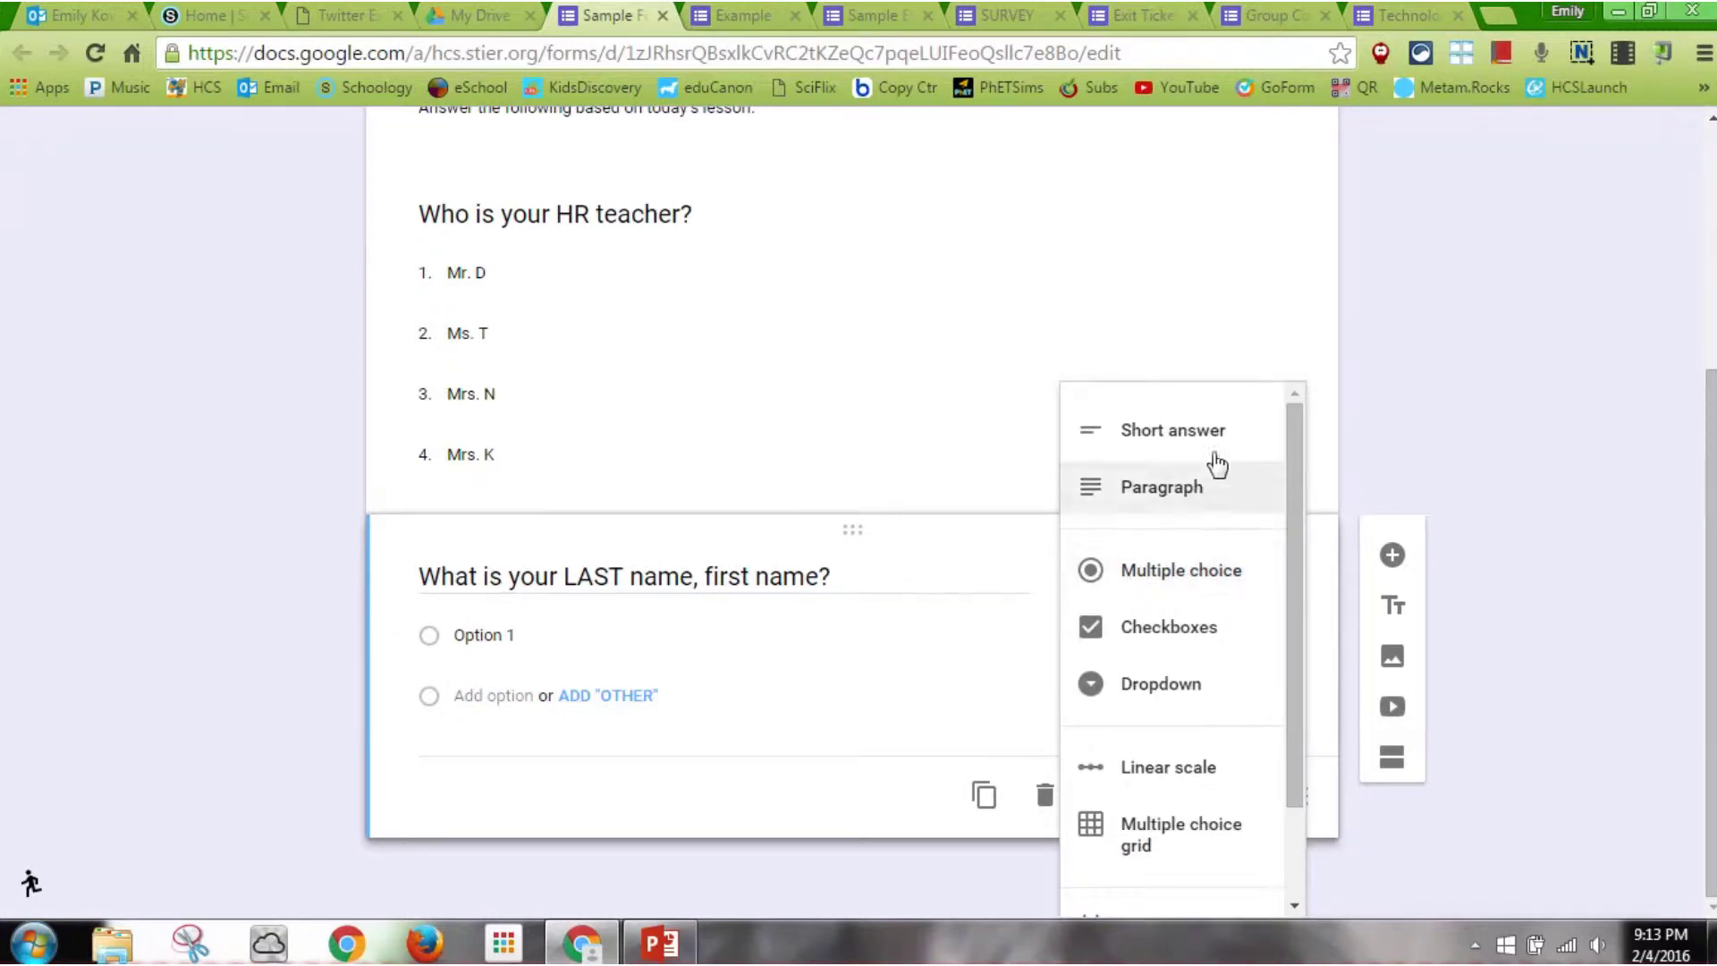
left_click(1216, 461)
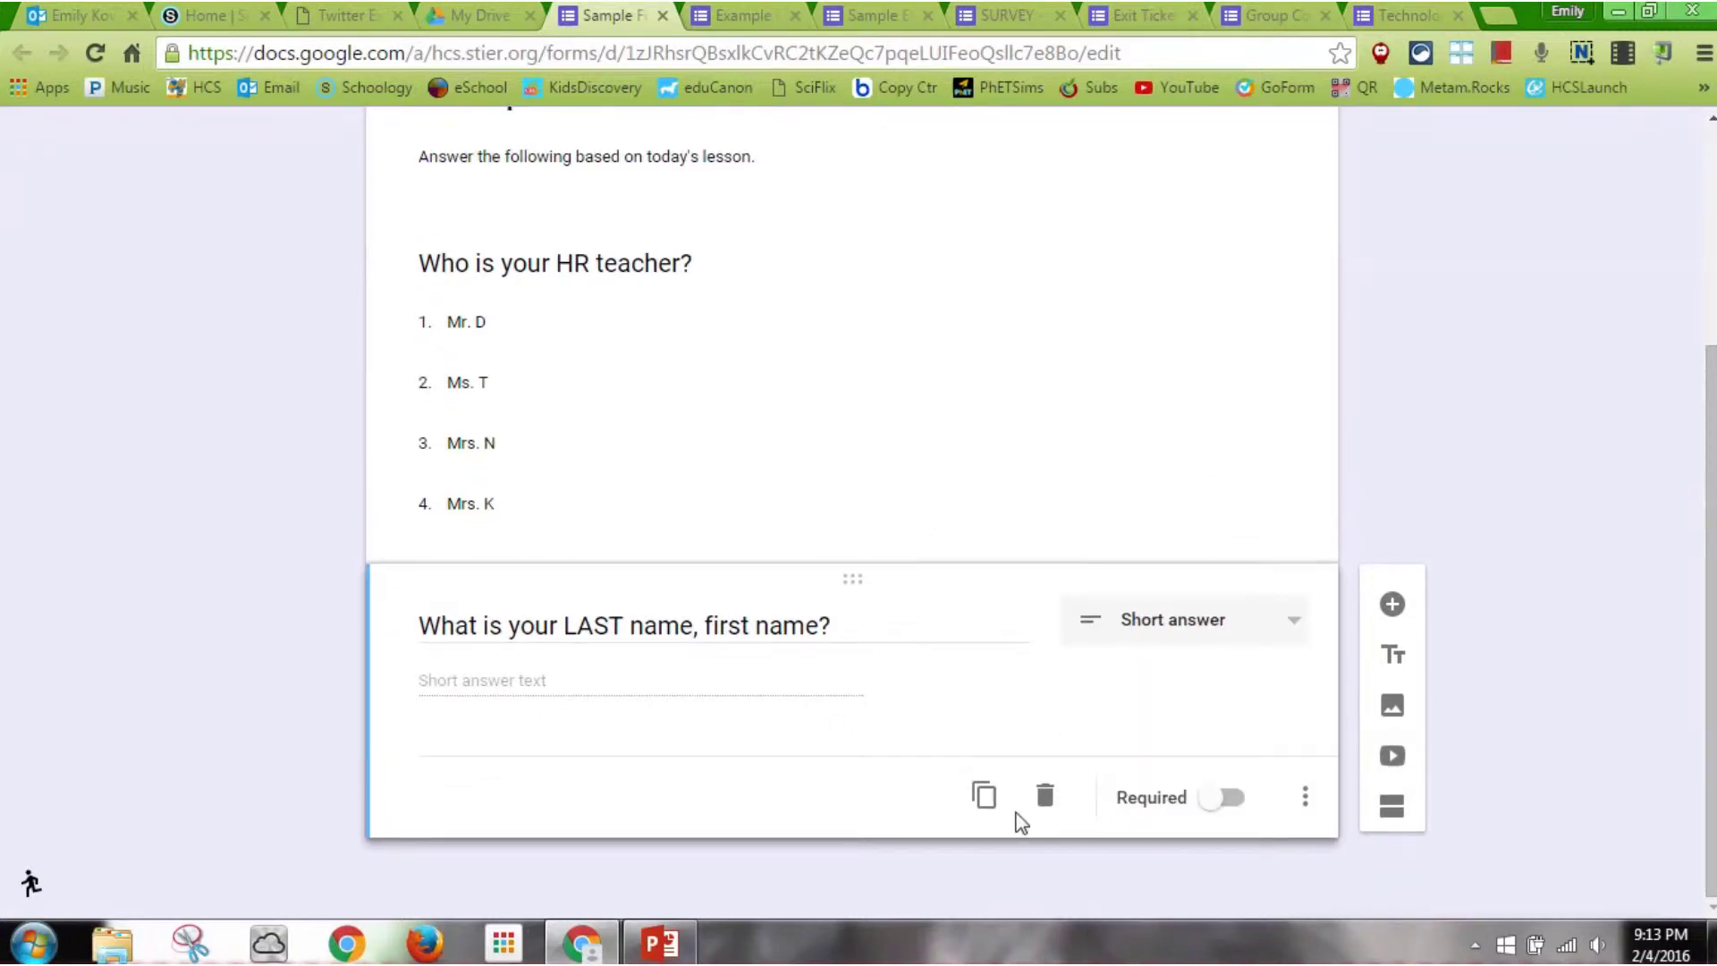
left_click(1216, 799)
left_click(1392, 605)
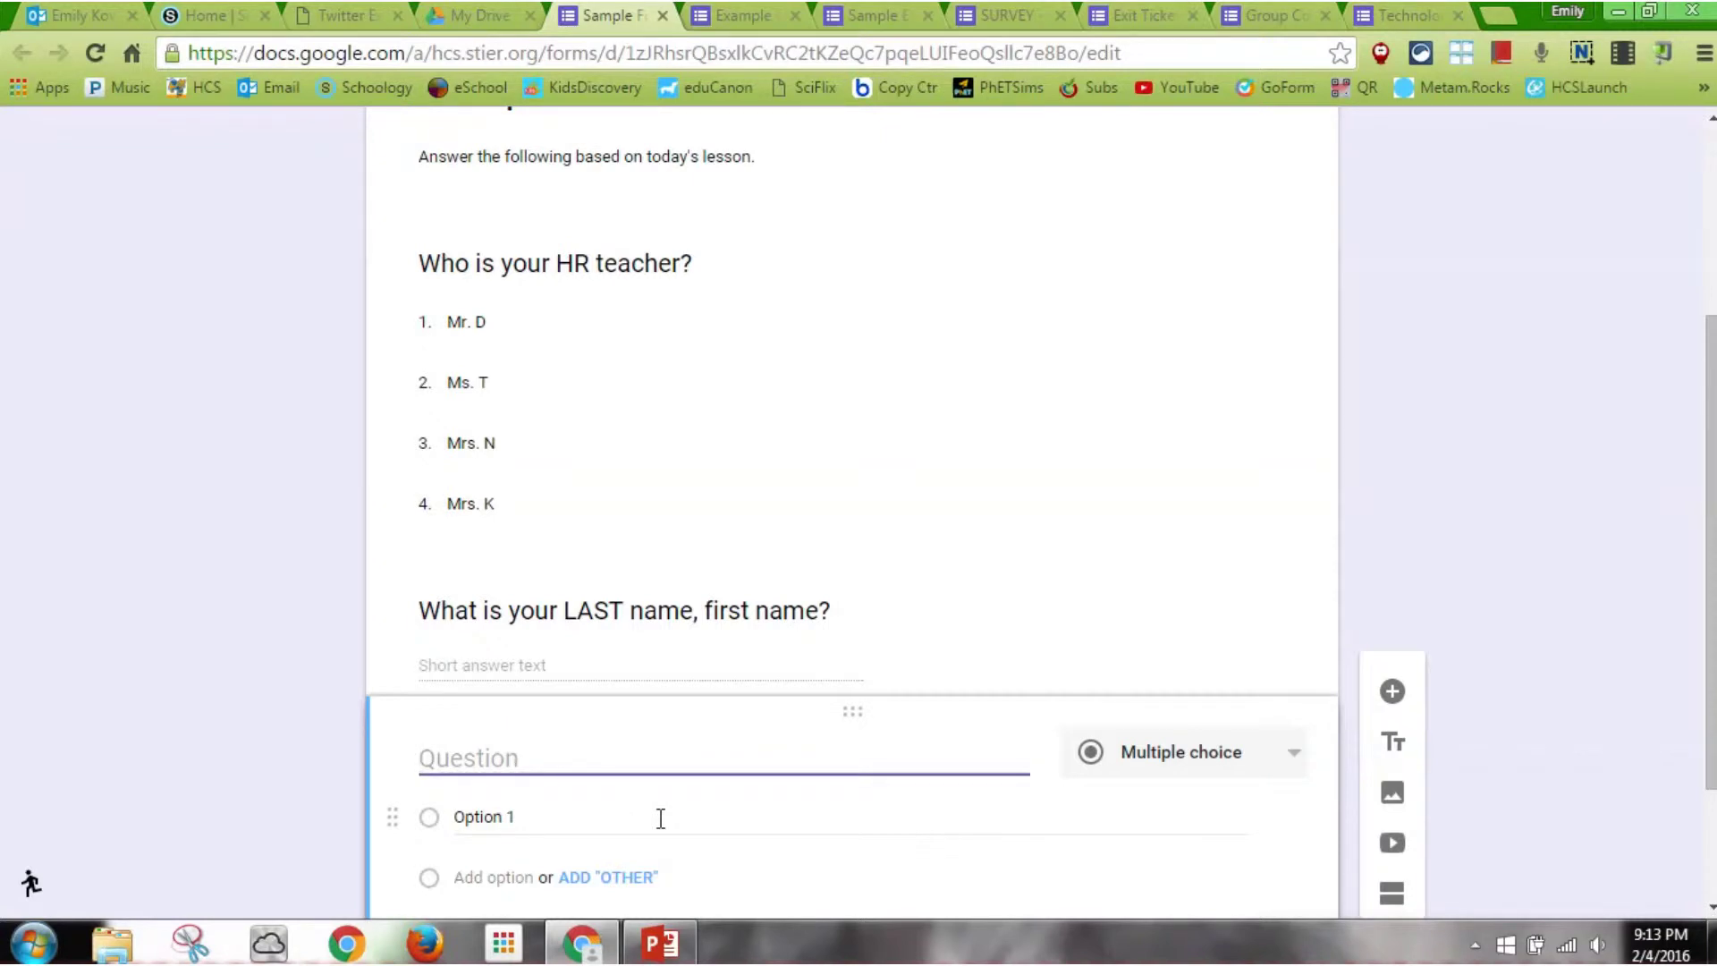
Make it a required paragraph: 'What is one new piece of information you gained from today's lesson'
left_click(1189, 755)
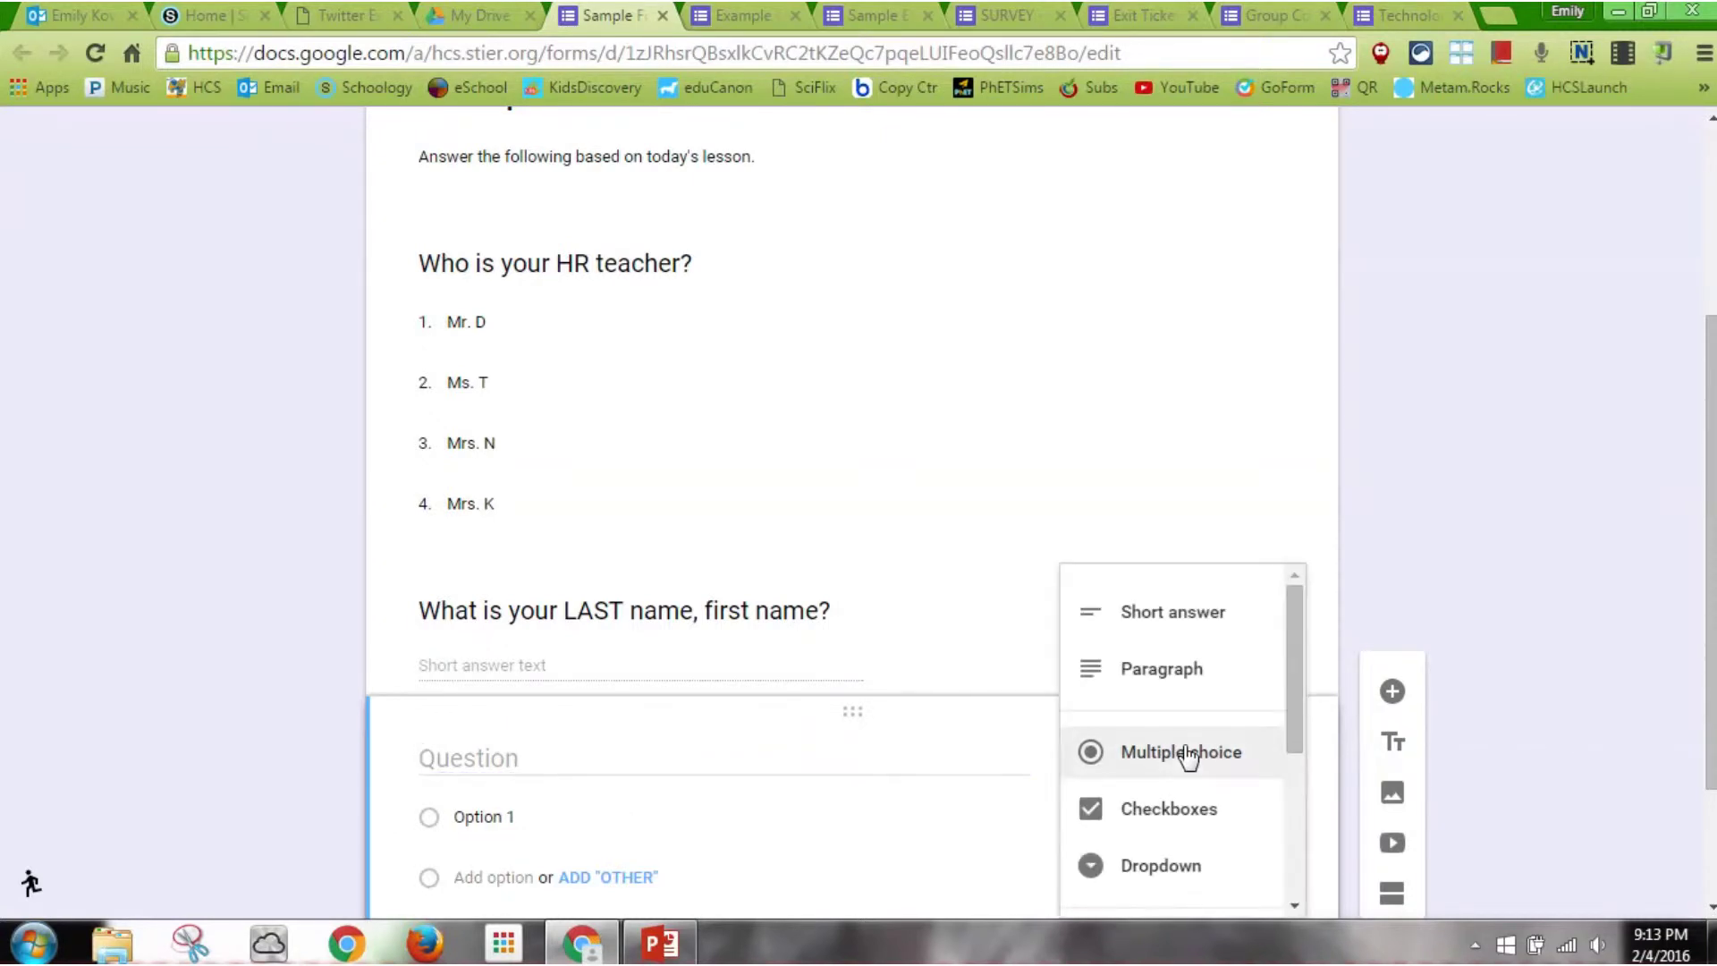
left_click(1198, 681)
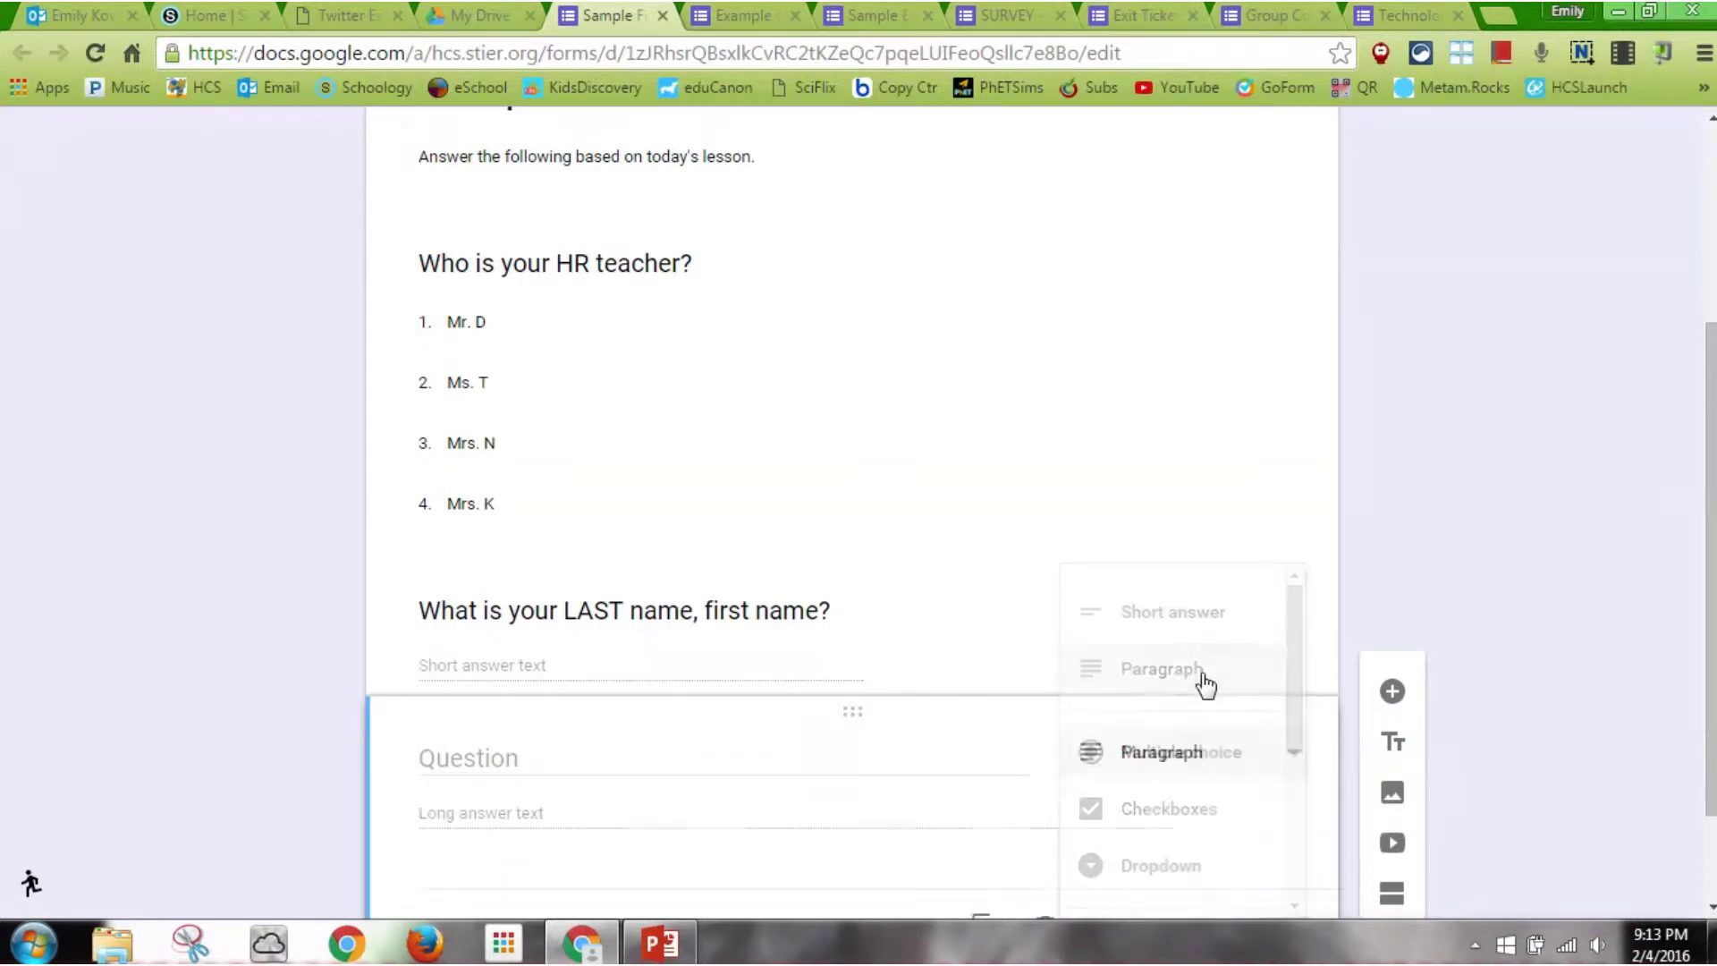
left_click(711, 773)
type("What ")
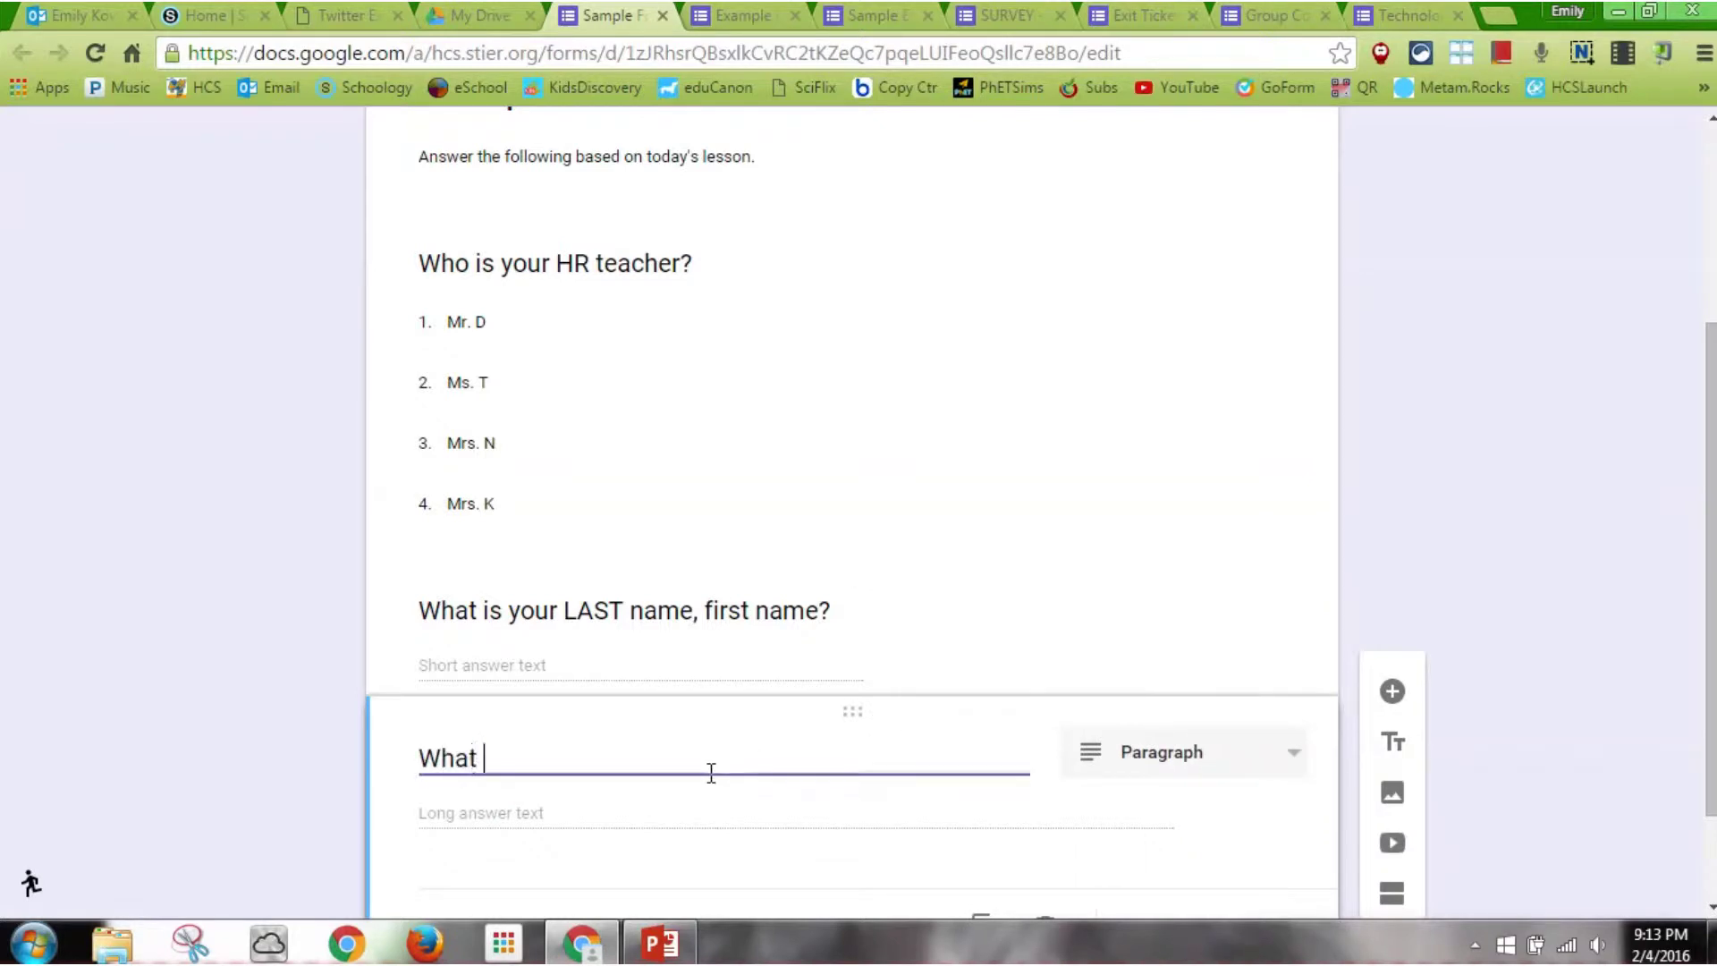
type("is one new pi")
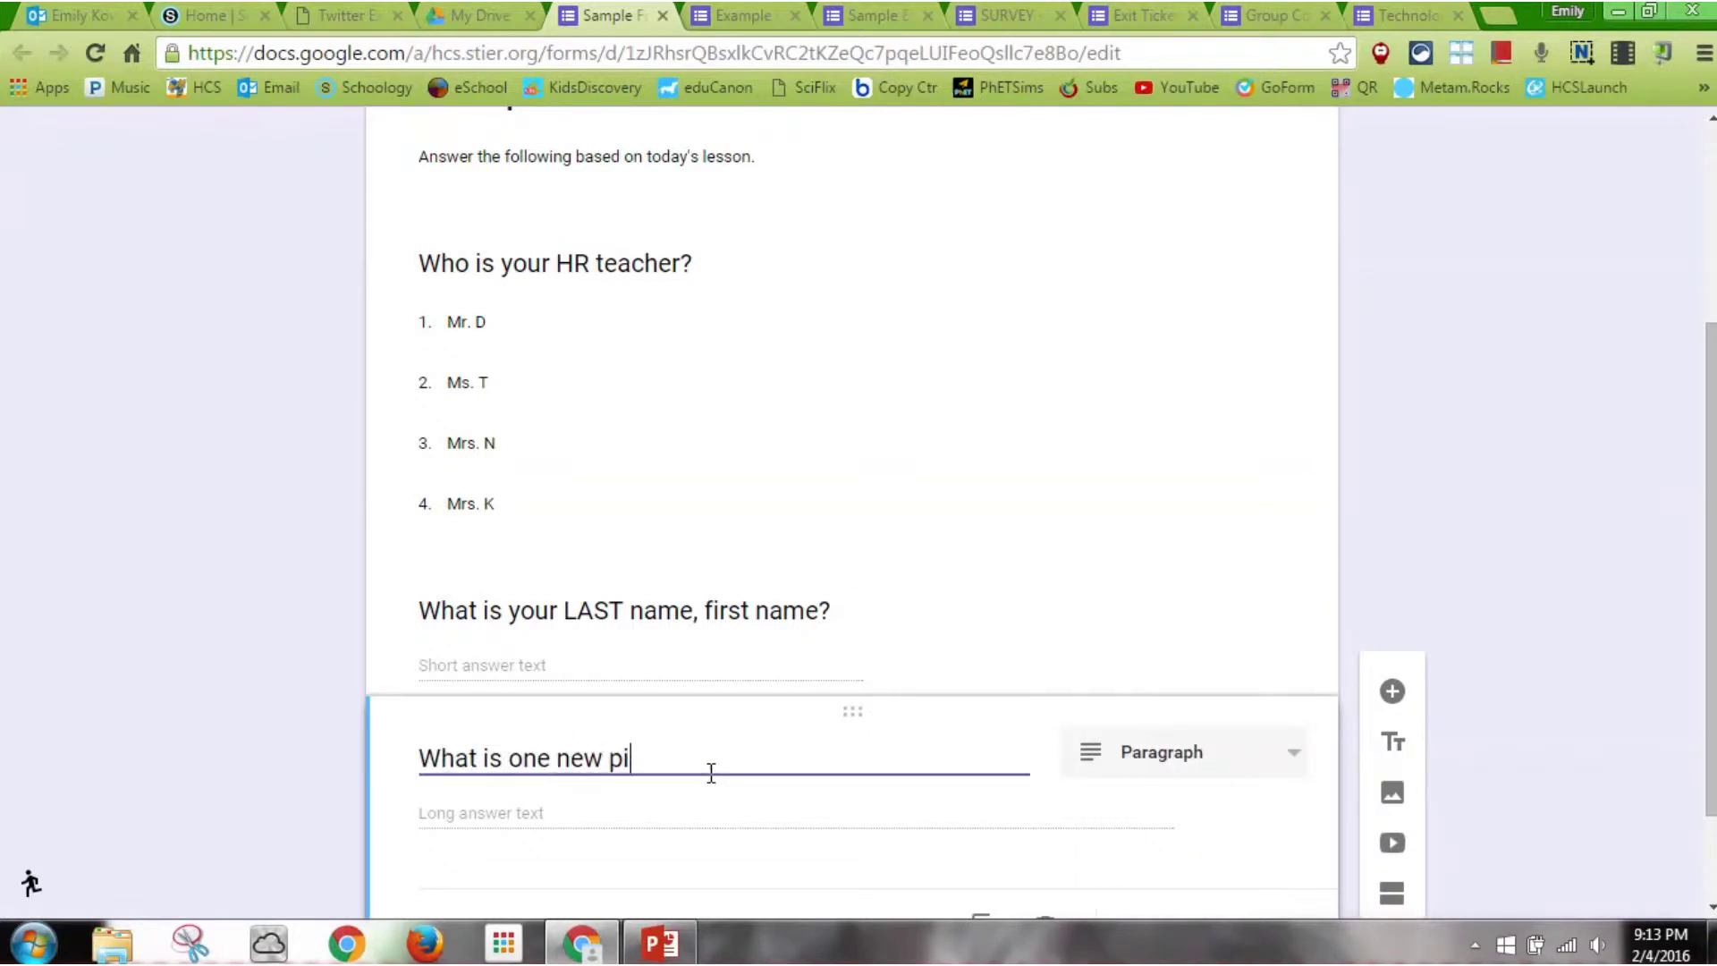
type("ece of informat")
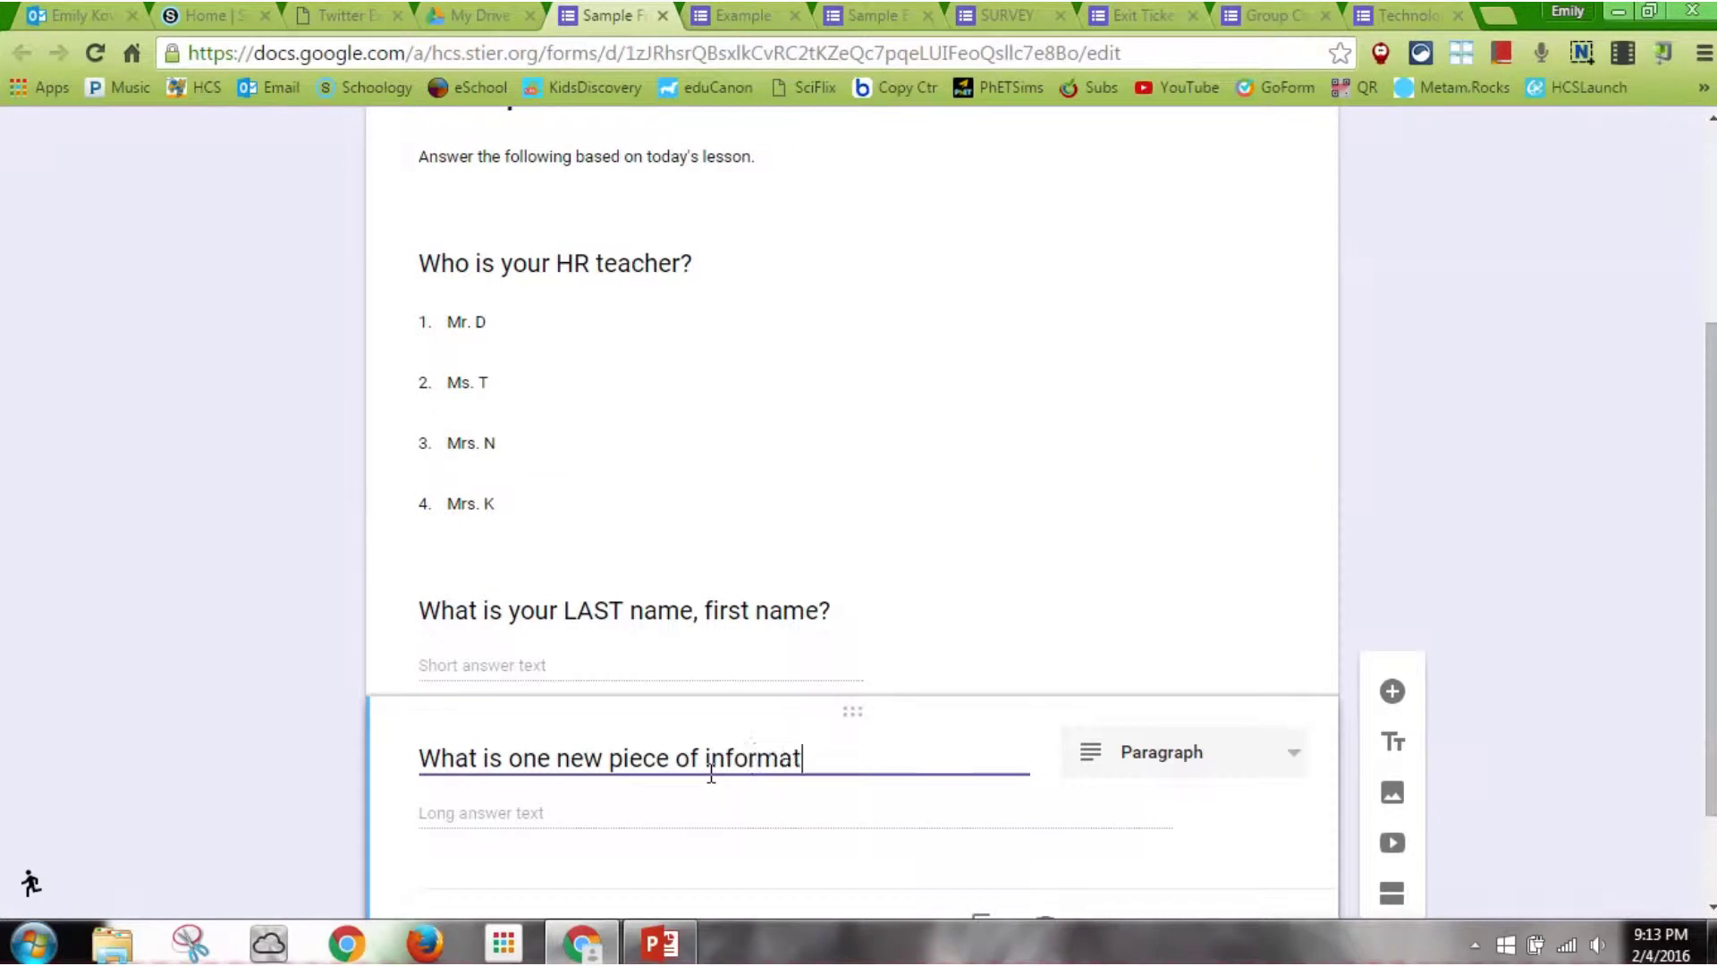
type("ion you gain")
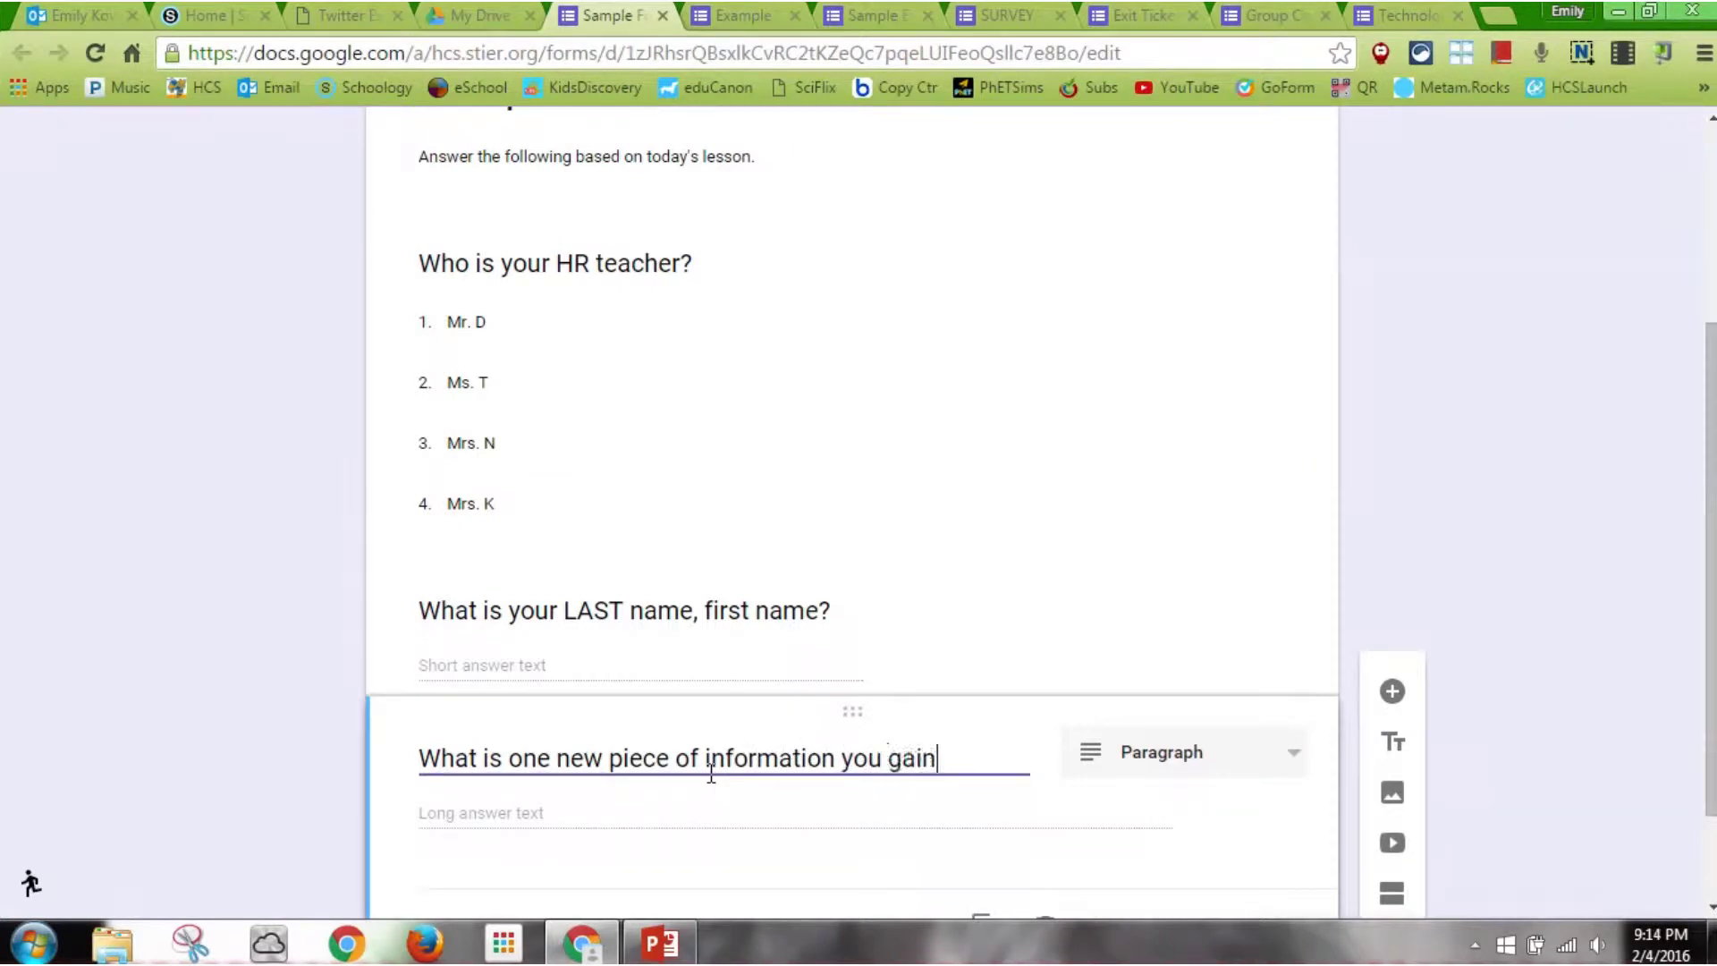
type("ed from today's lesson?")
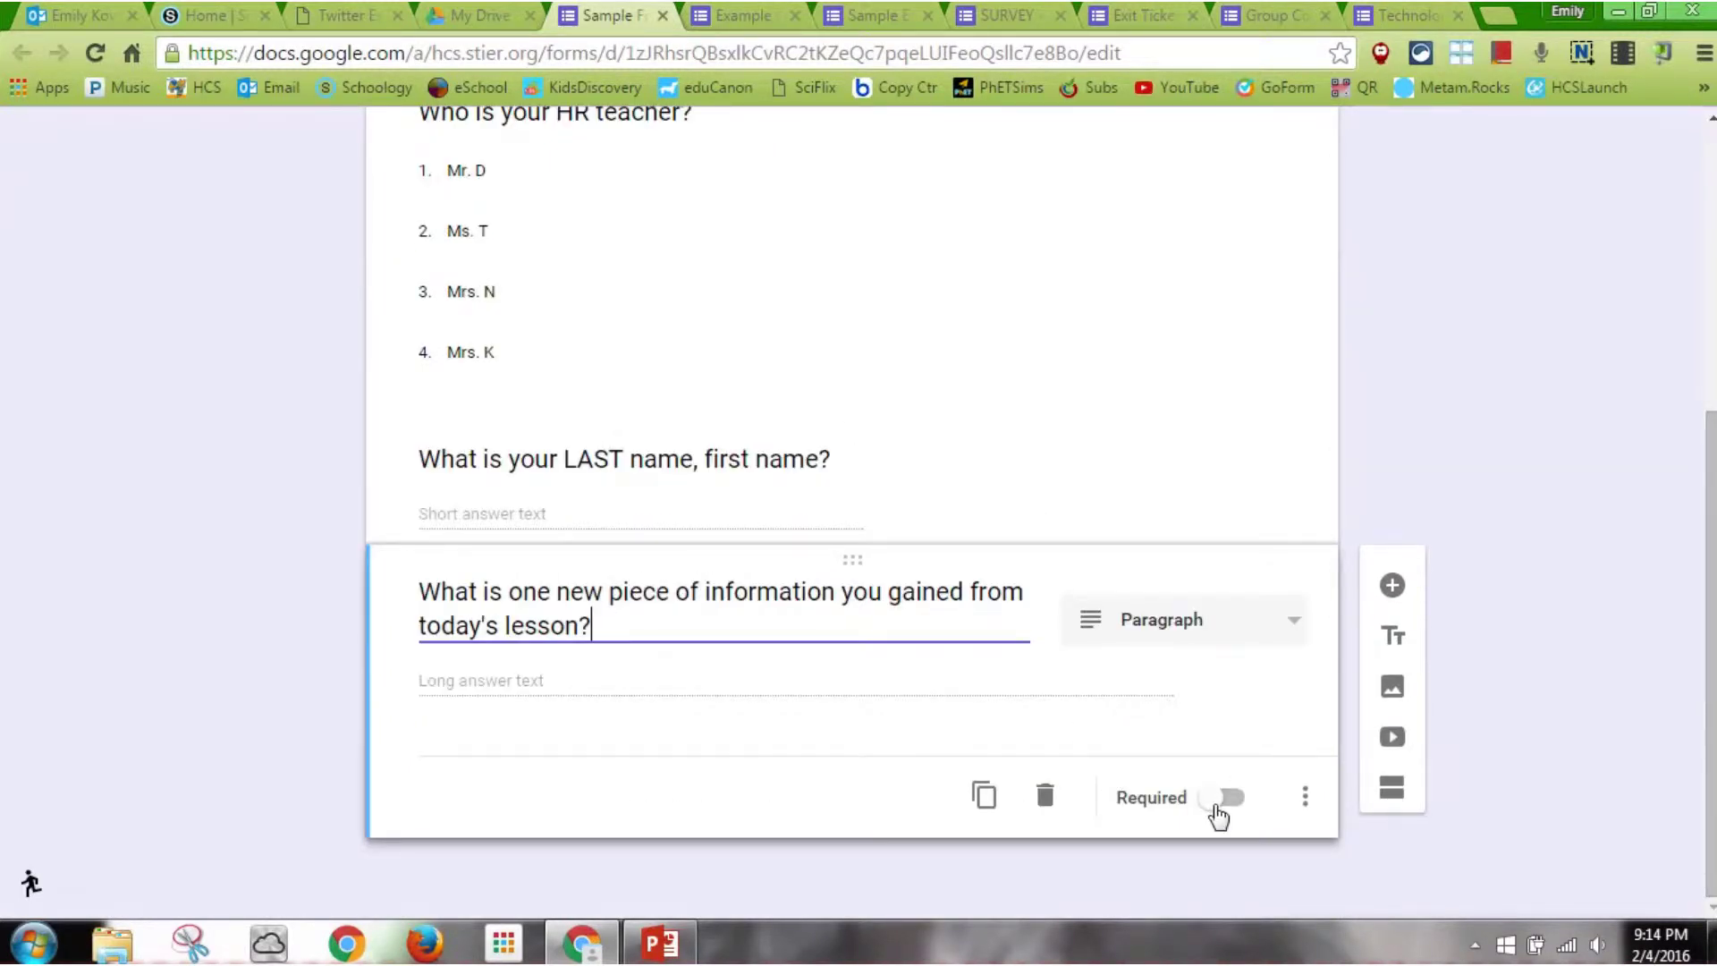
left_click(1218, 813)
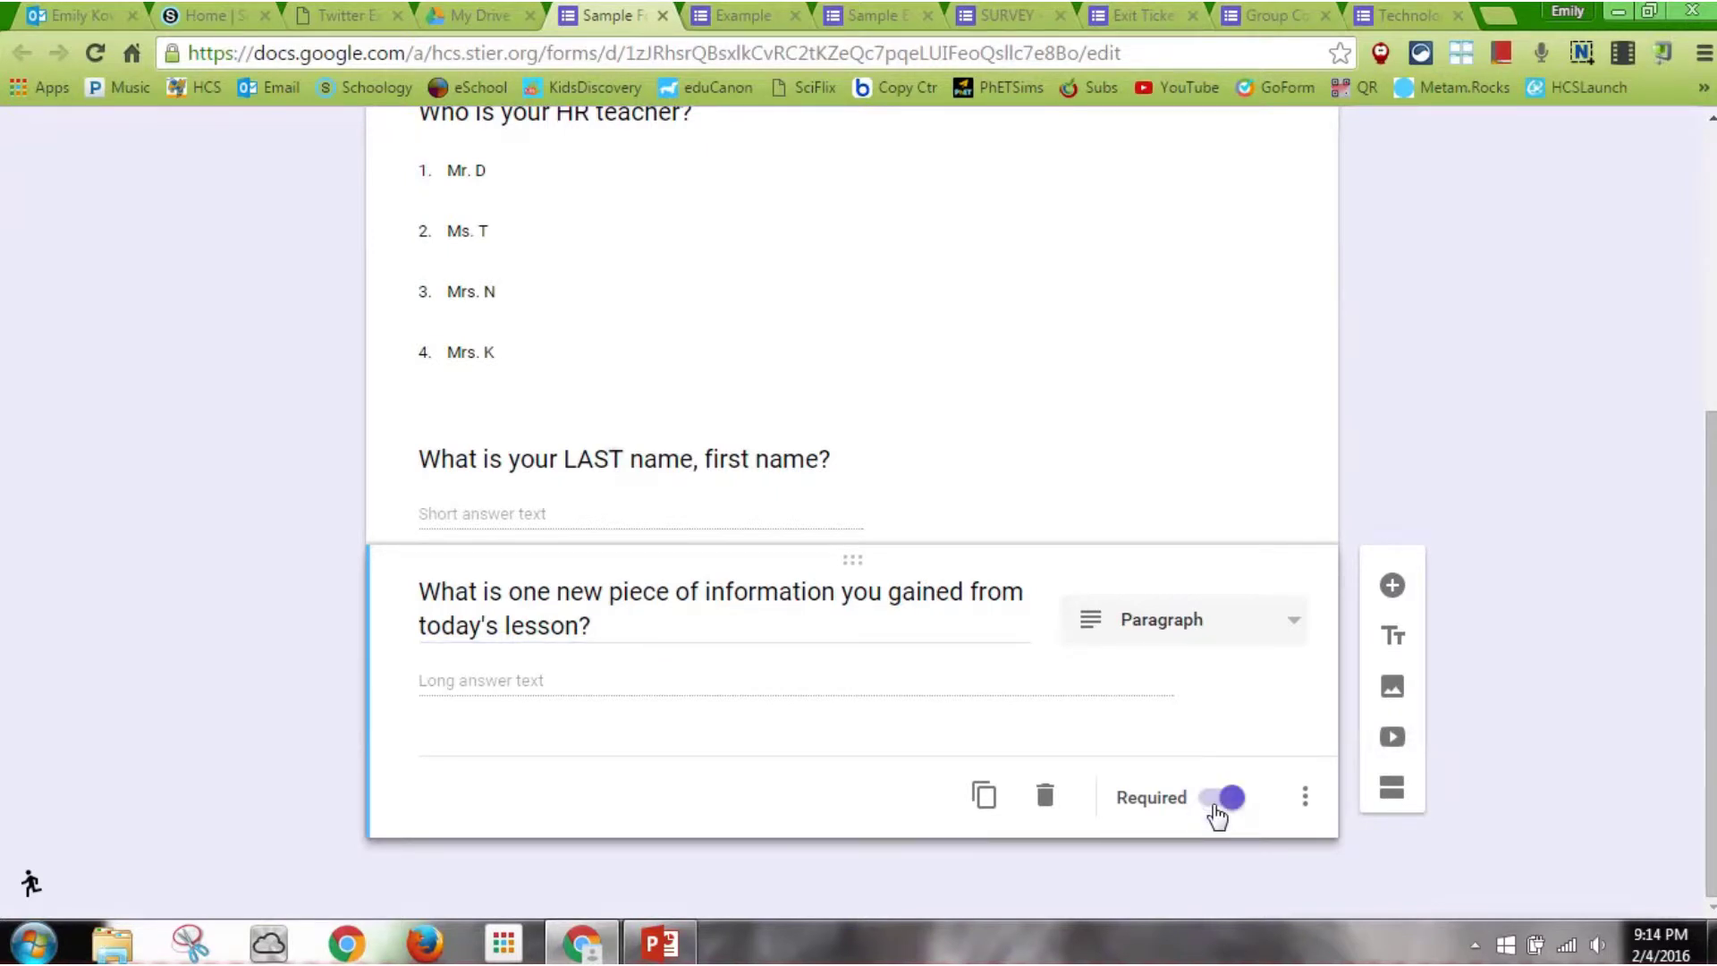
Add a required paragraph question: 'What is one area of today's lesson that you still have questions about?'
left_click(1392, 588)
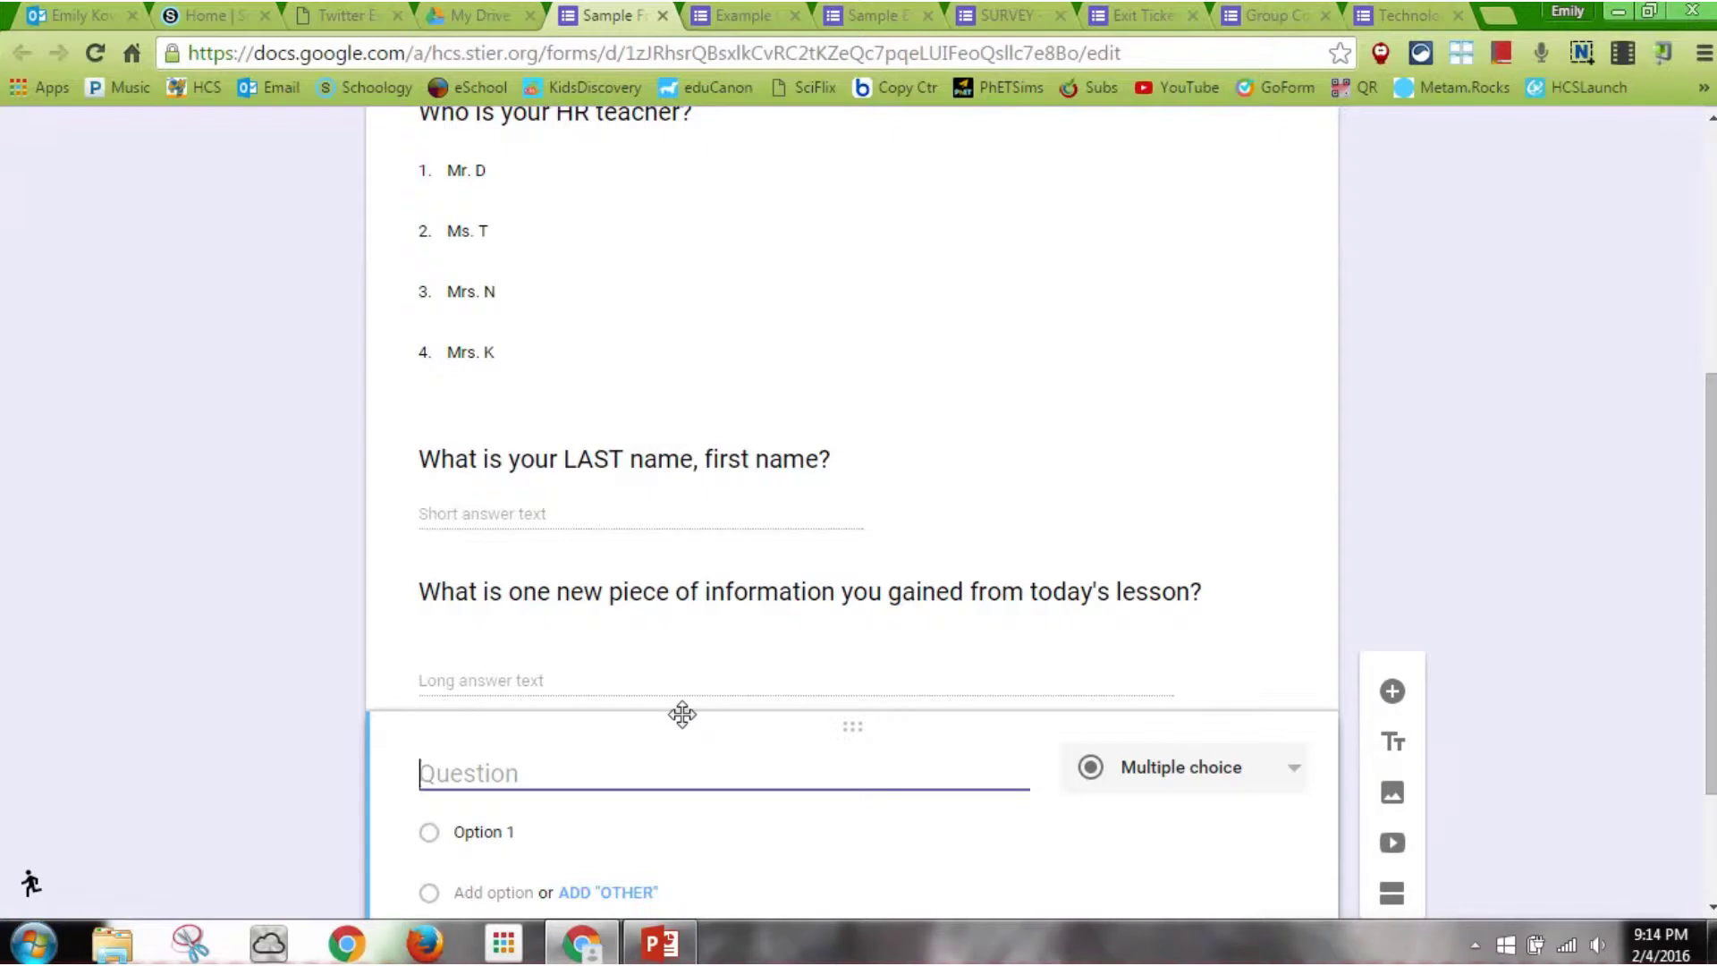
type("What i")
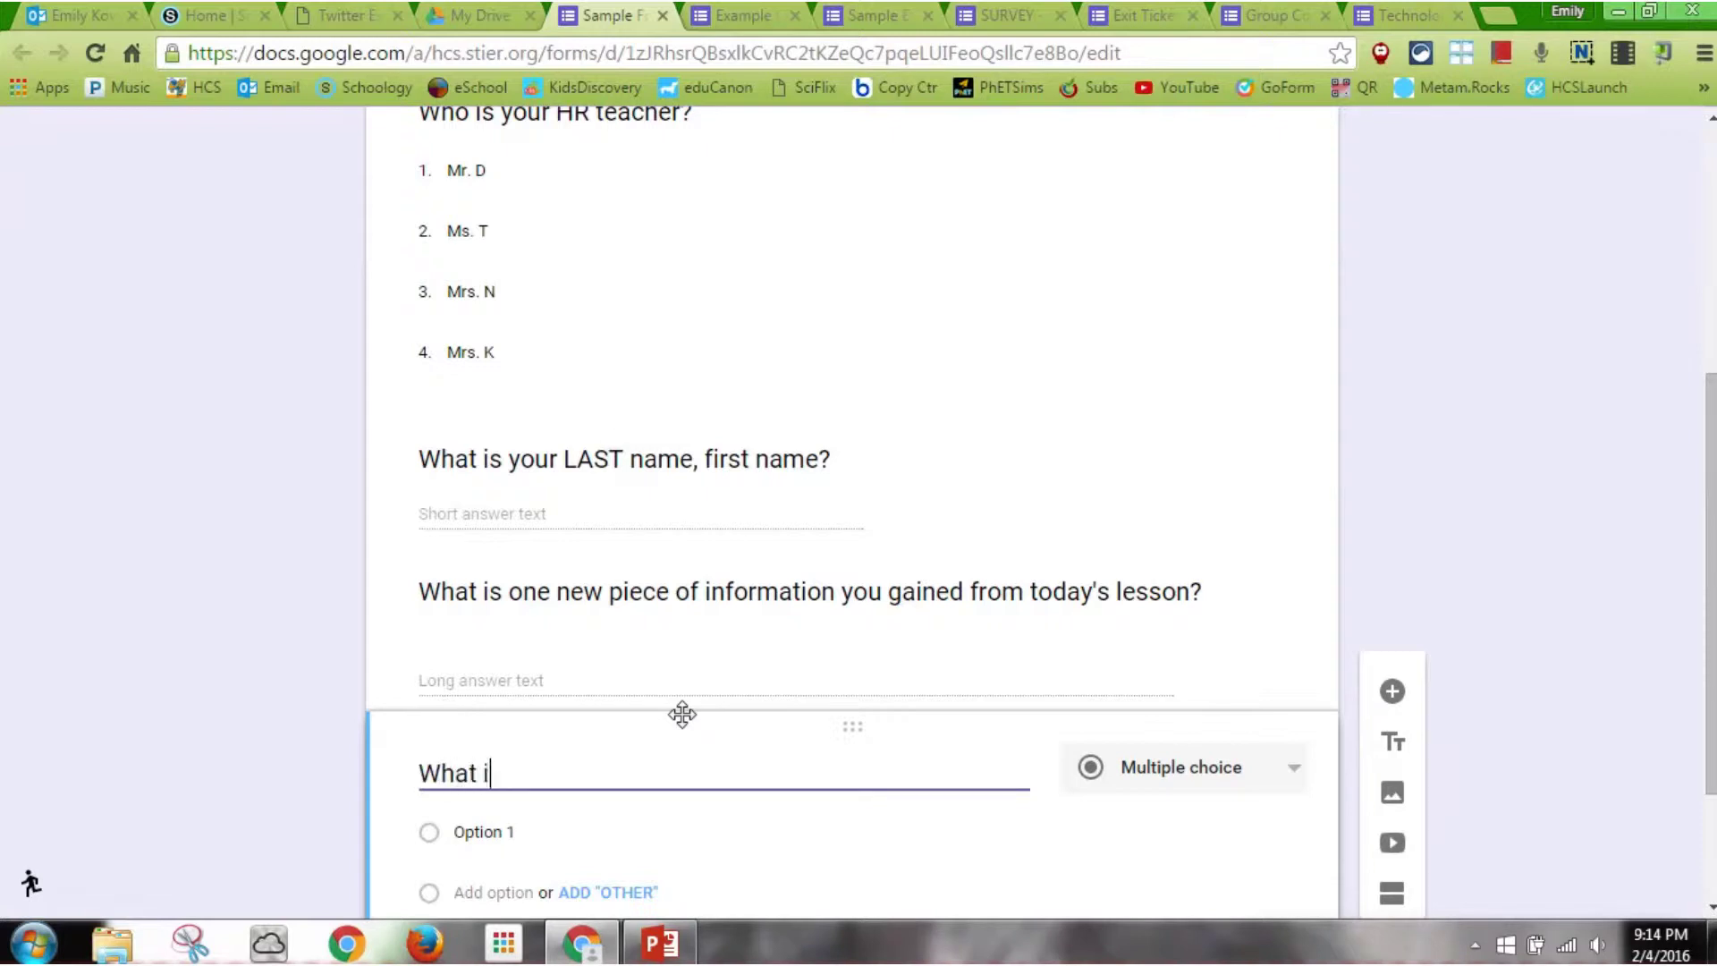
type("s one area of toda'")
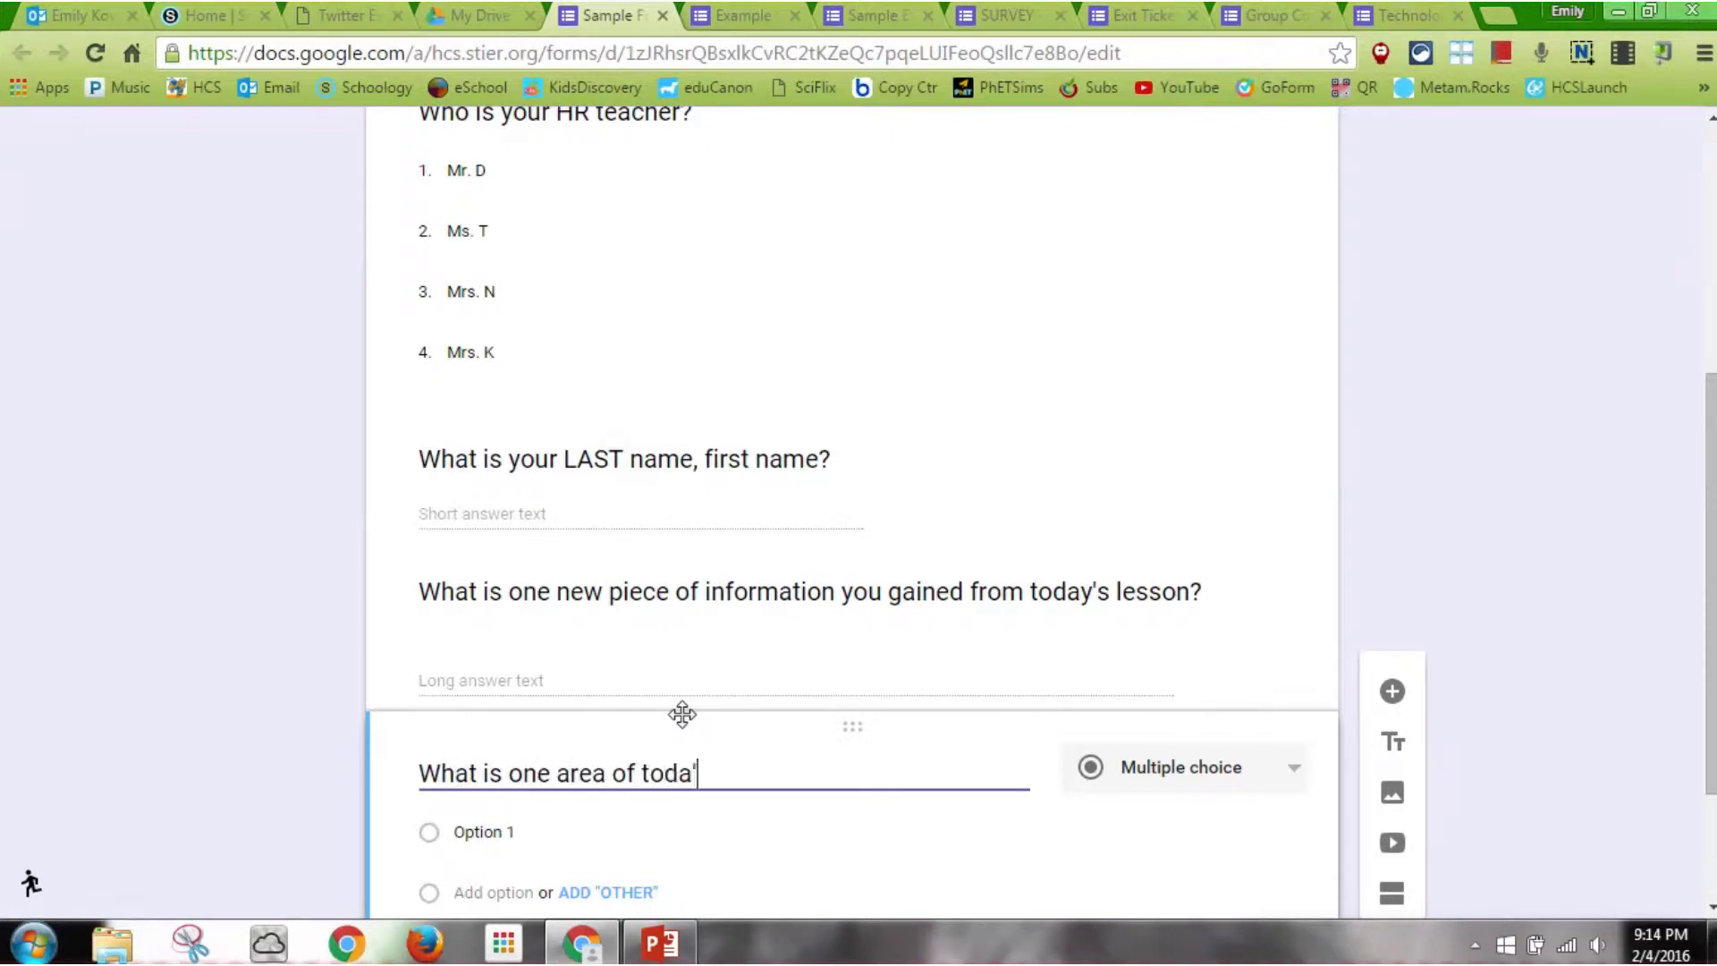
type("y's lesson tha")
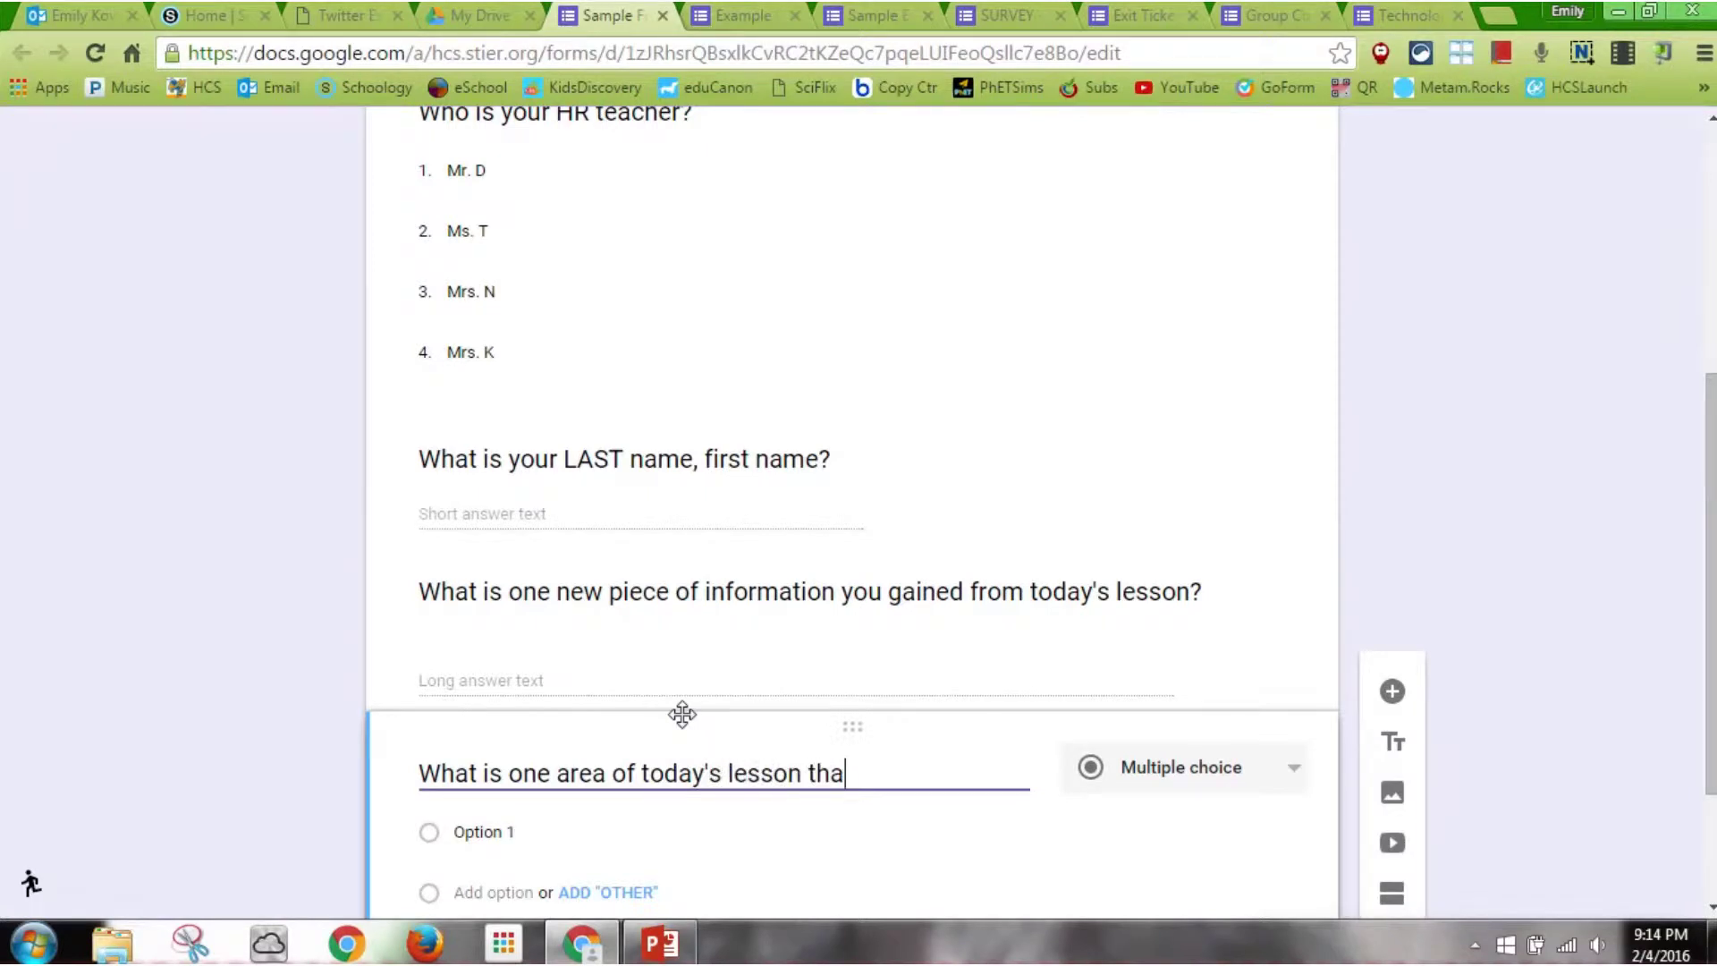
type("t you still have q")
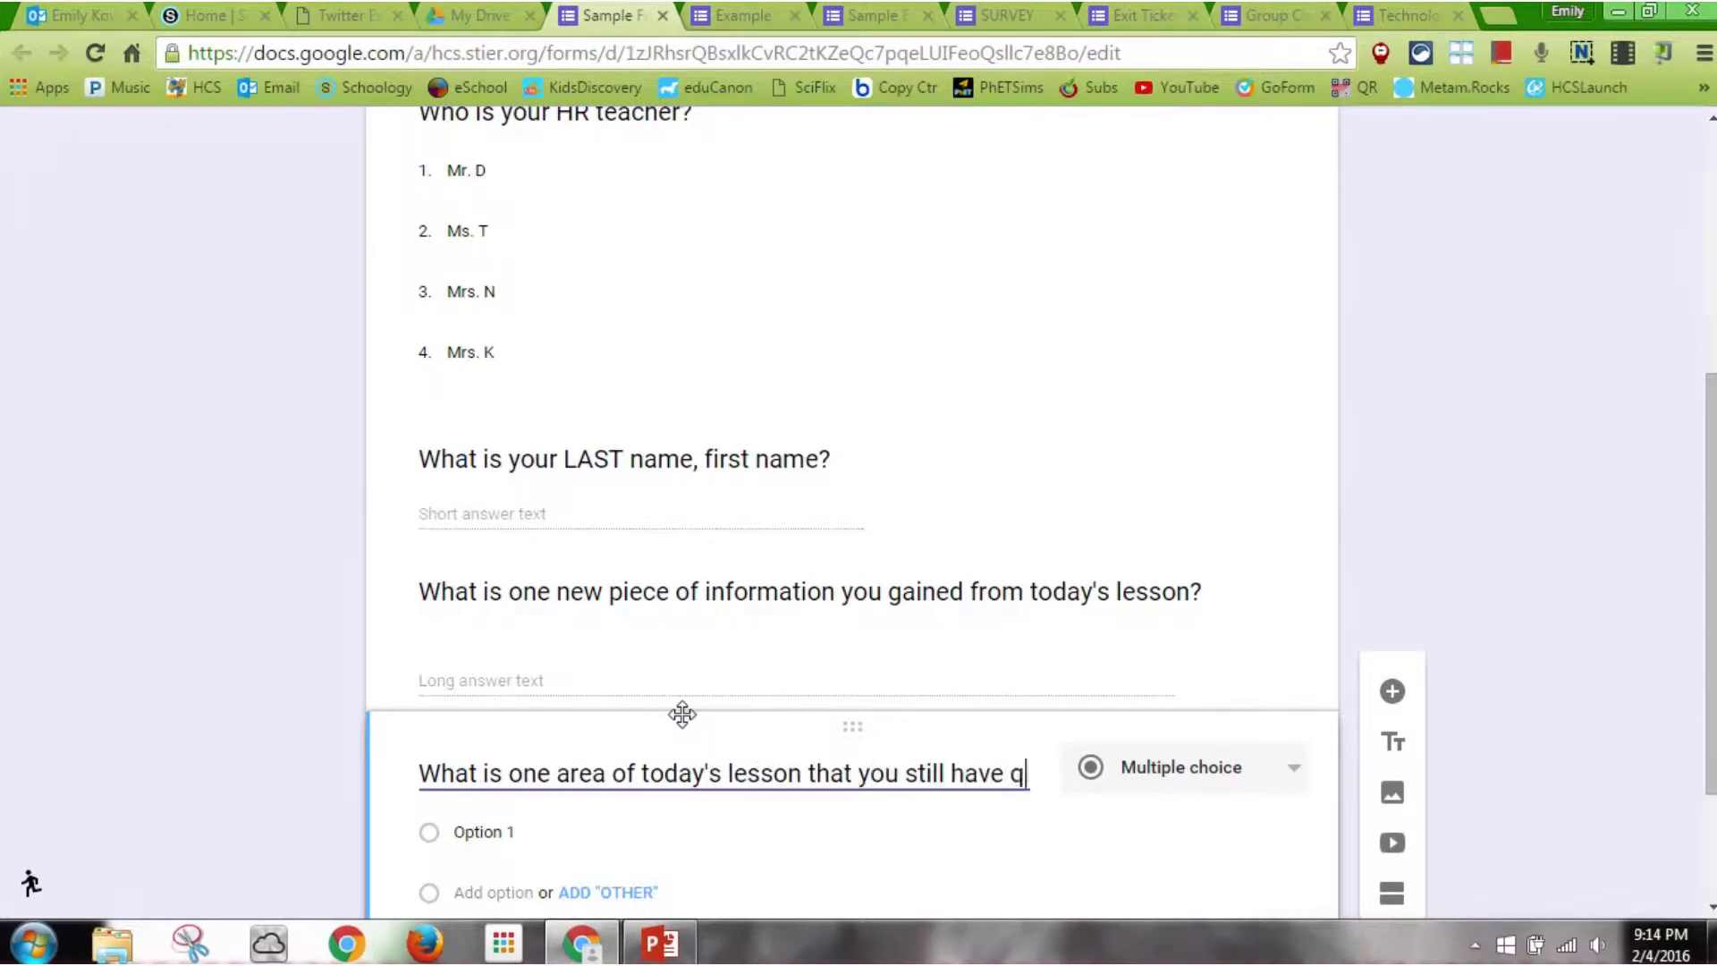
type("uestions about?")
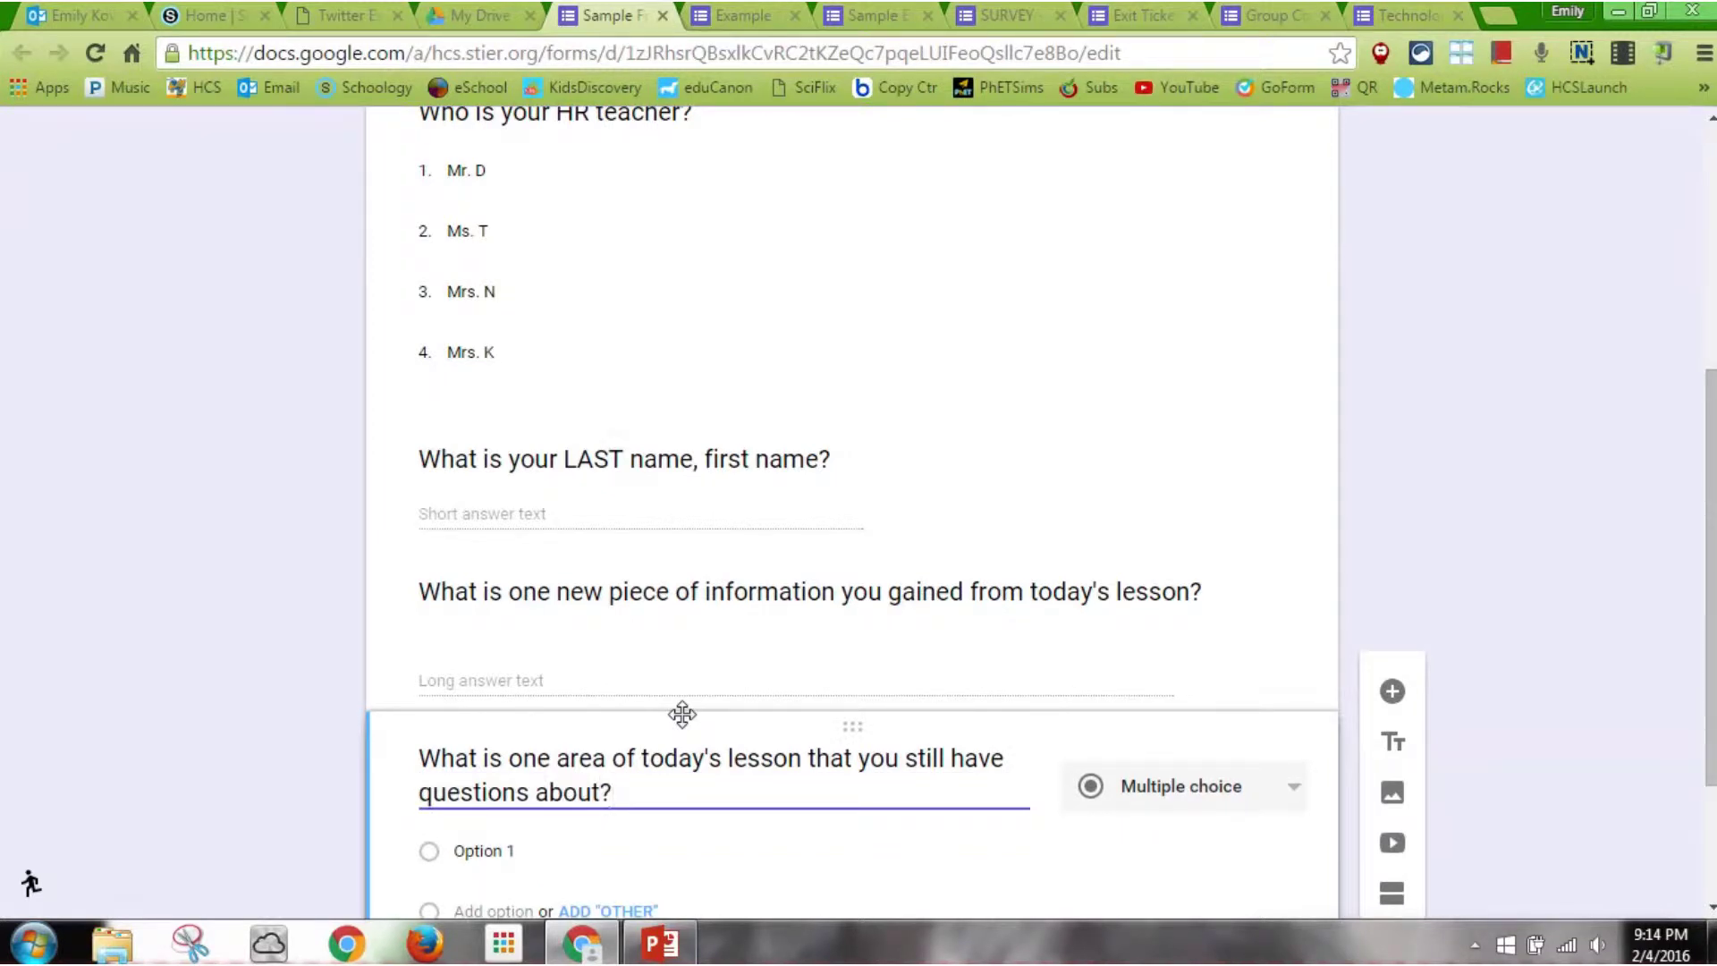
left_click(1192, 797)
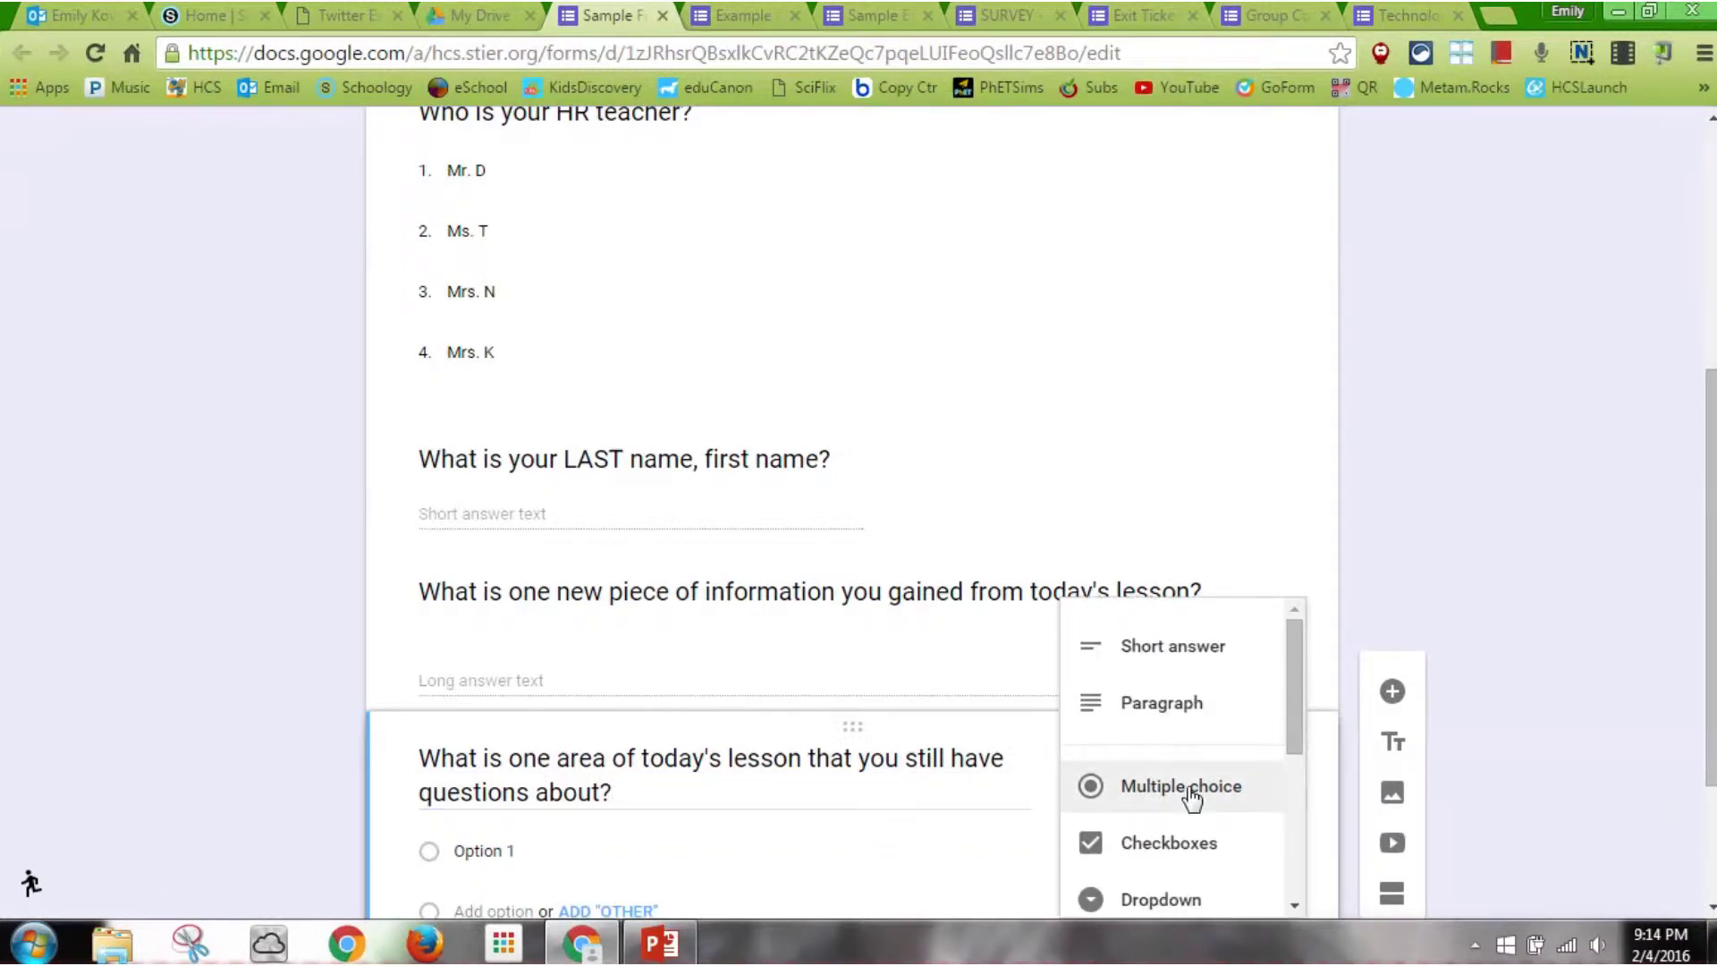
left_click(1222, 715)
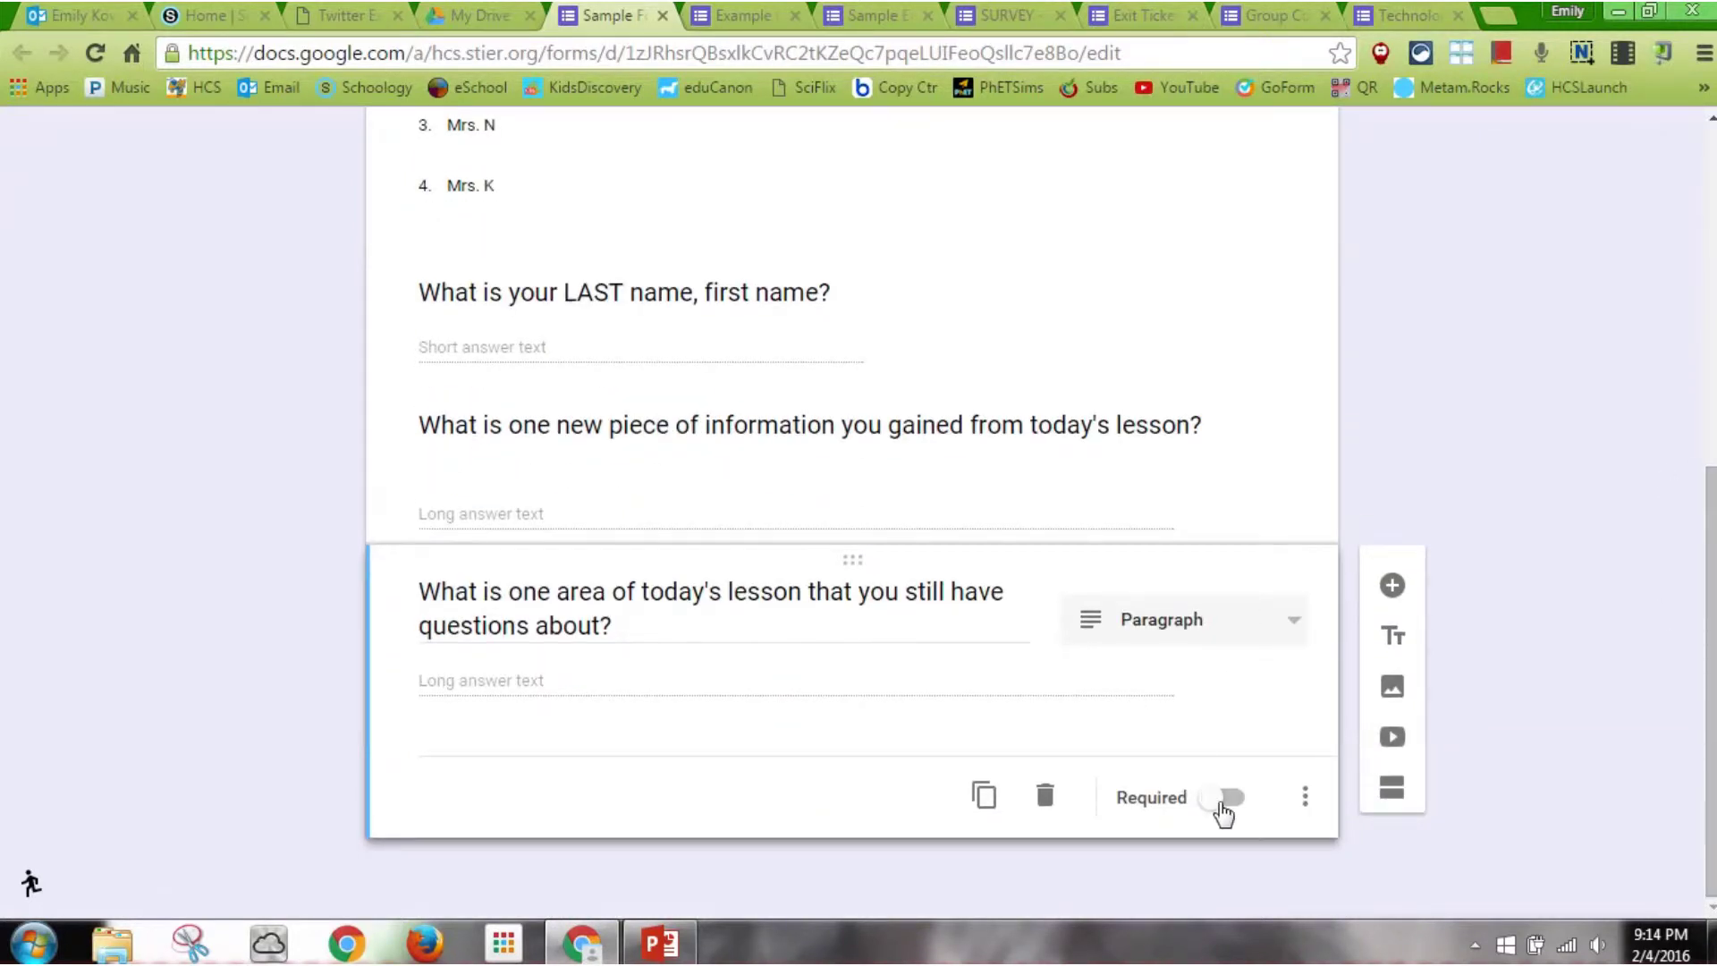
left_click(1225, 797)
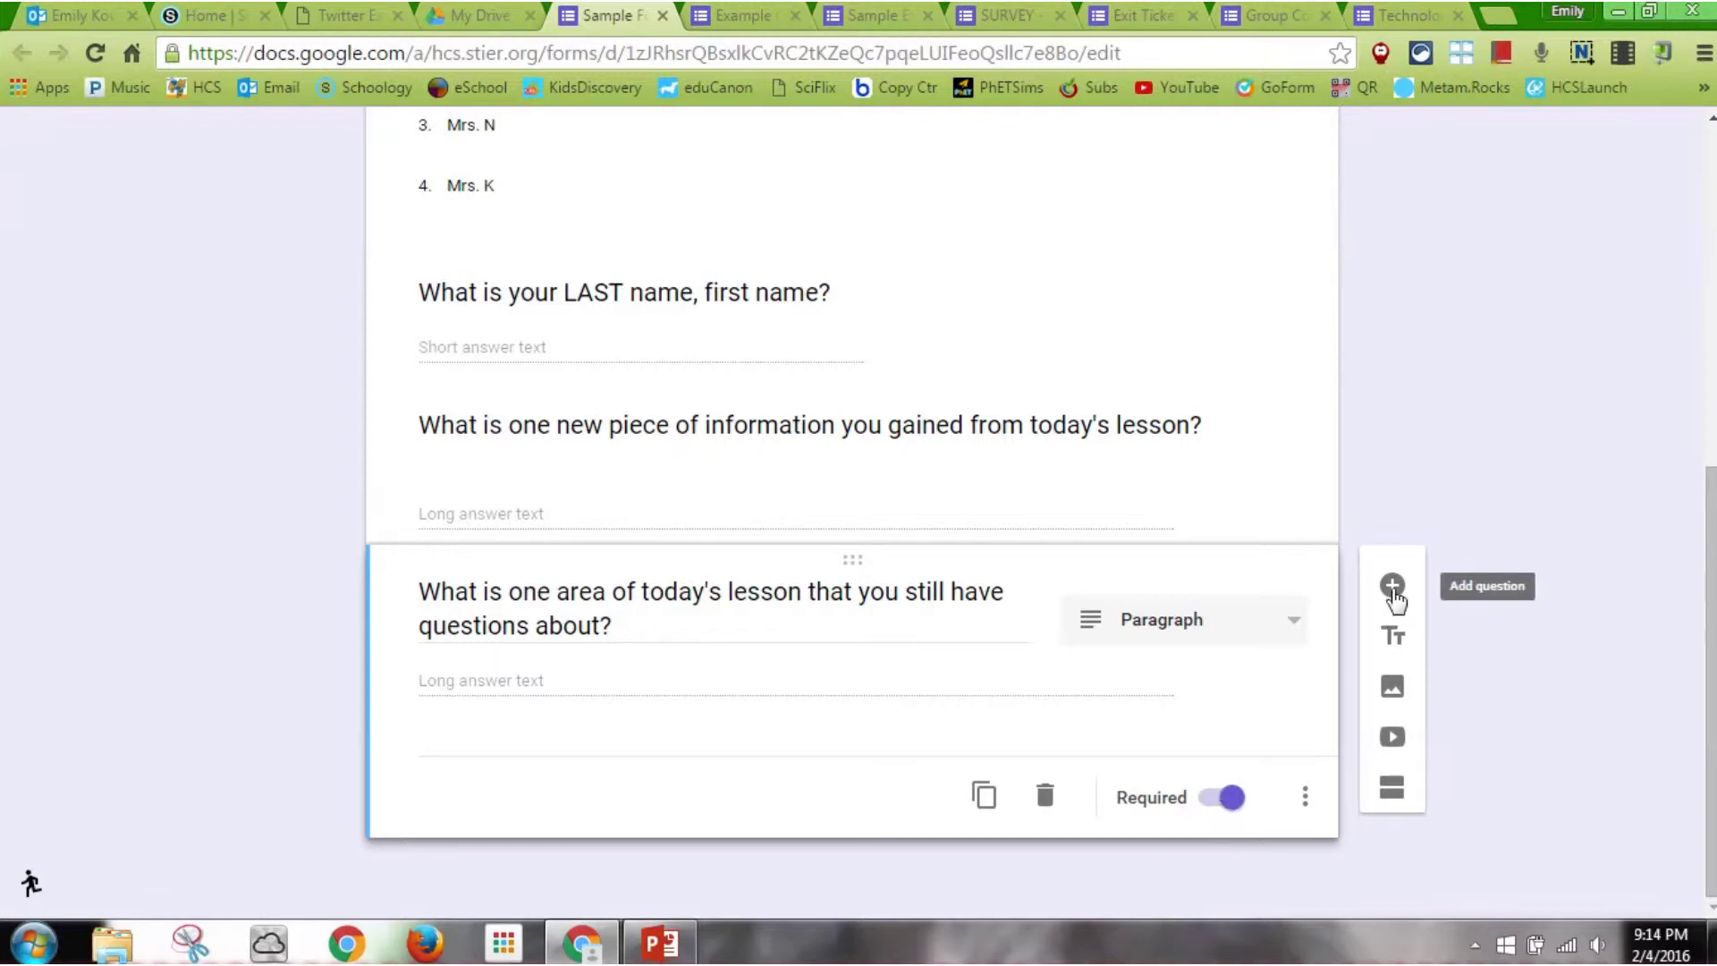
Add a linear scale question 'Rate your level of participation in today's lesson.'
left_click(1394, 590)
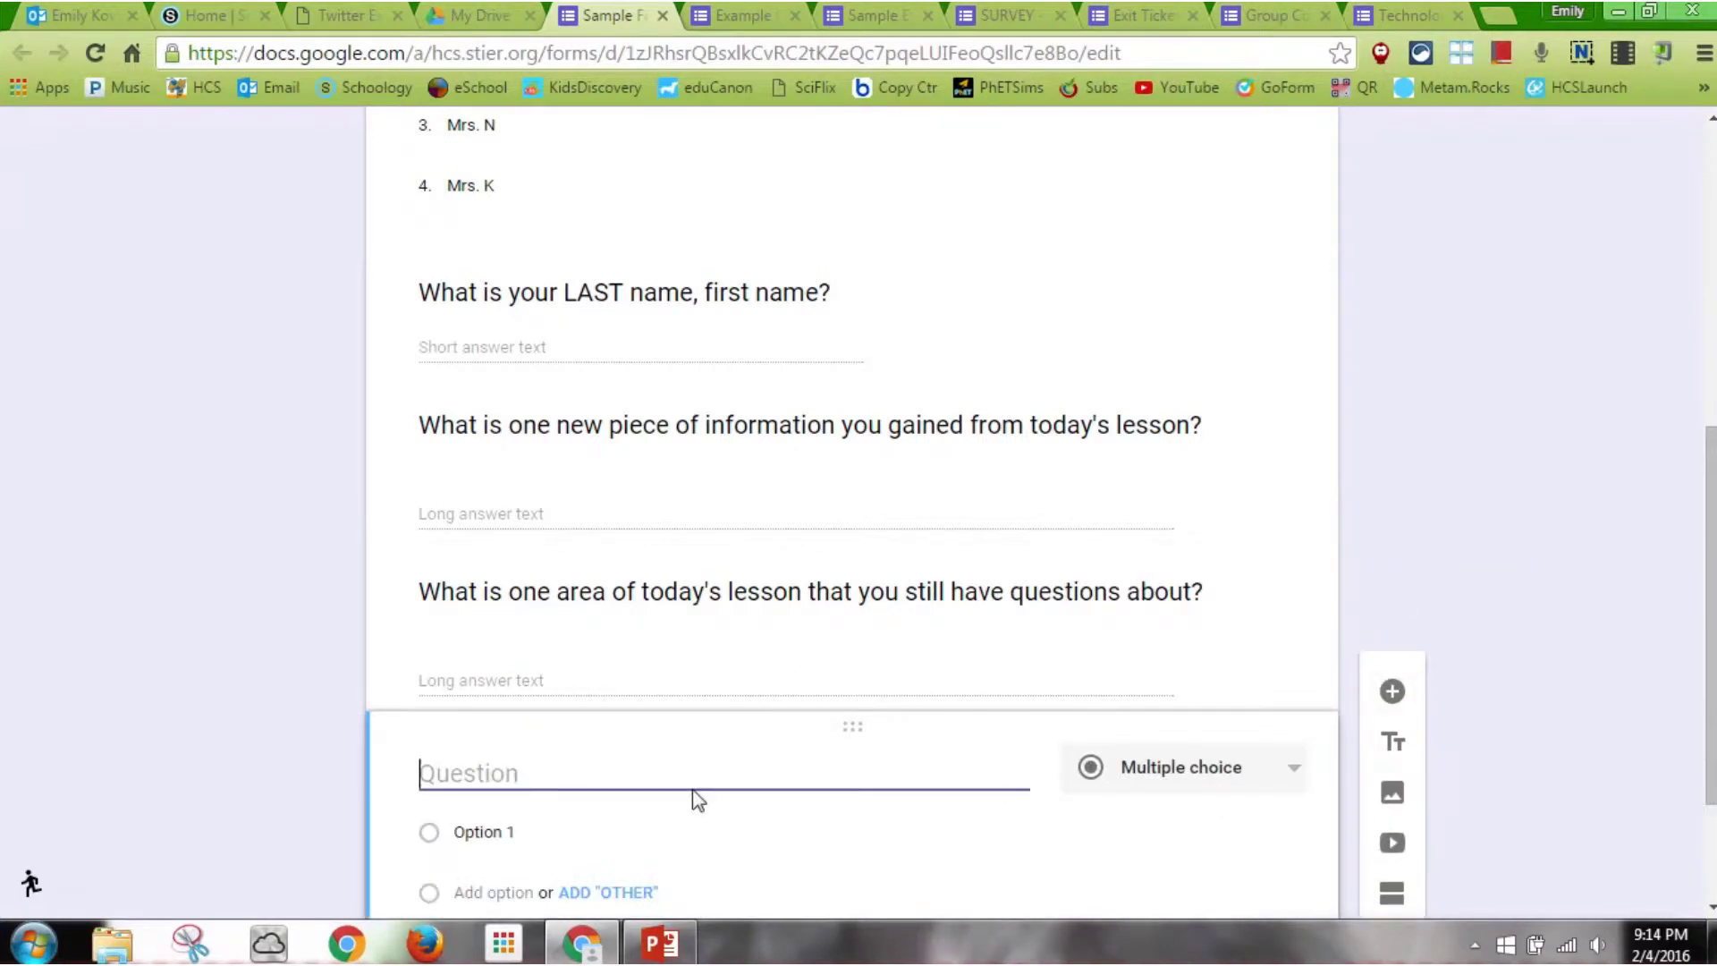
type("Rate your ")
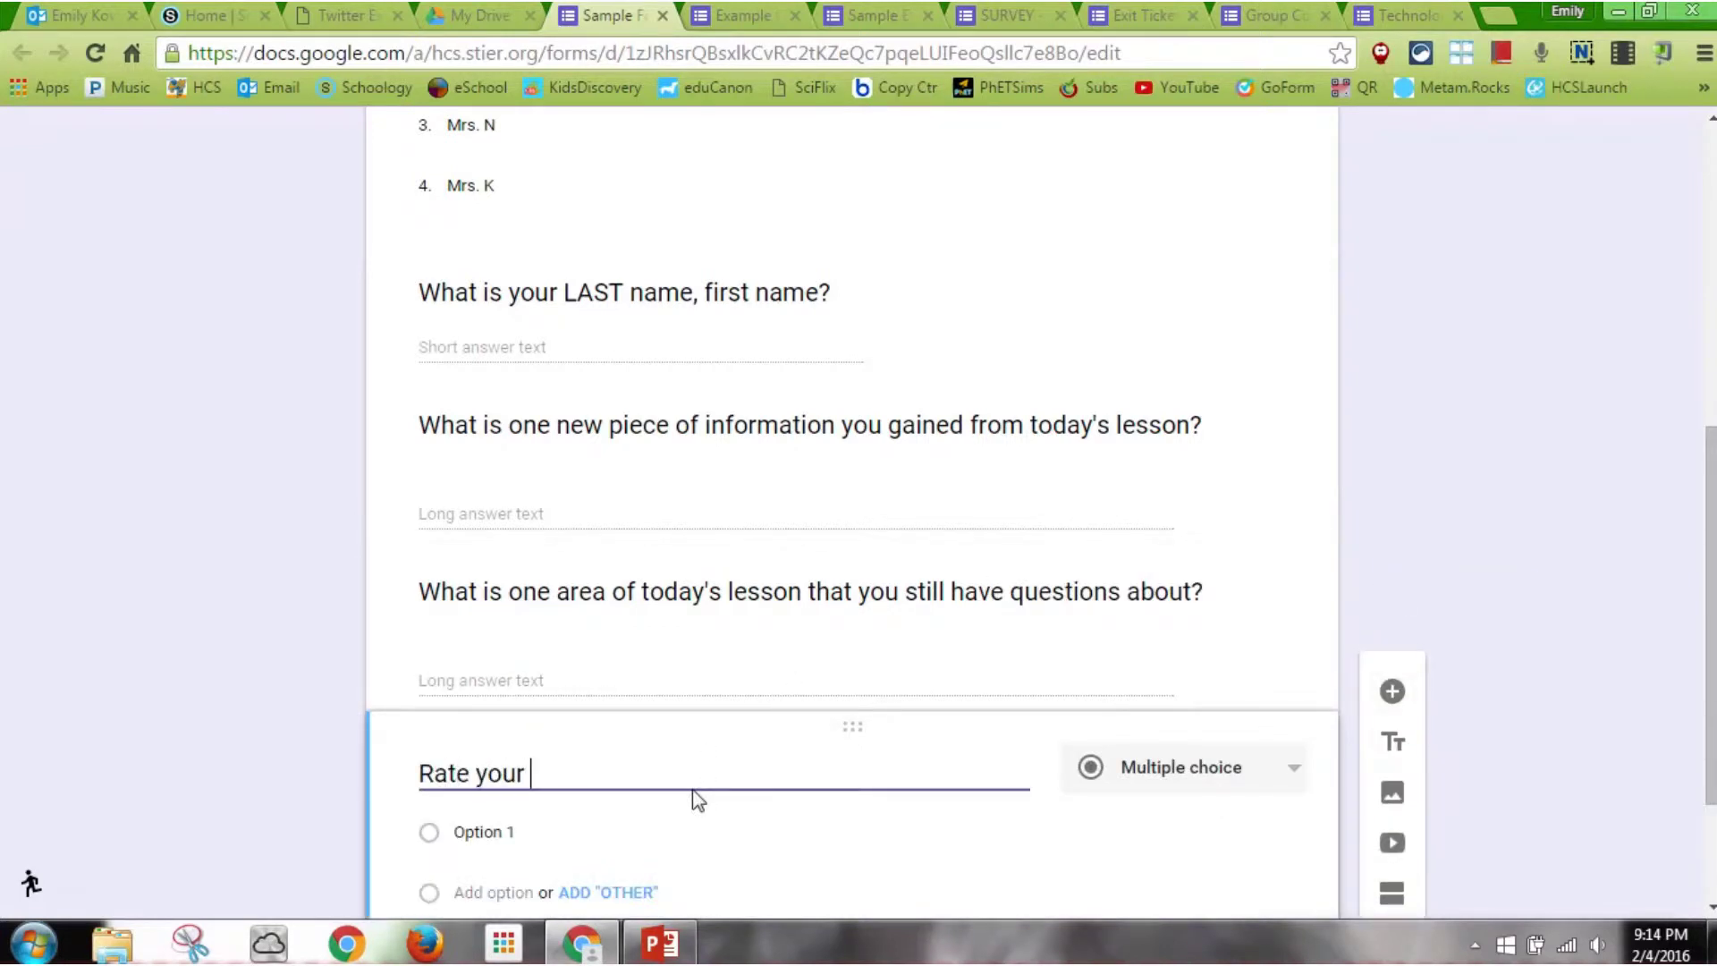
type("level of part")
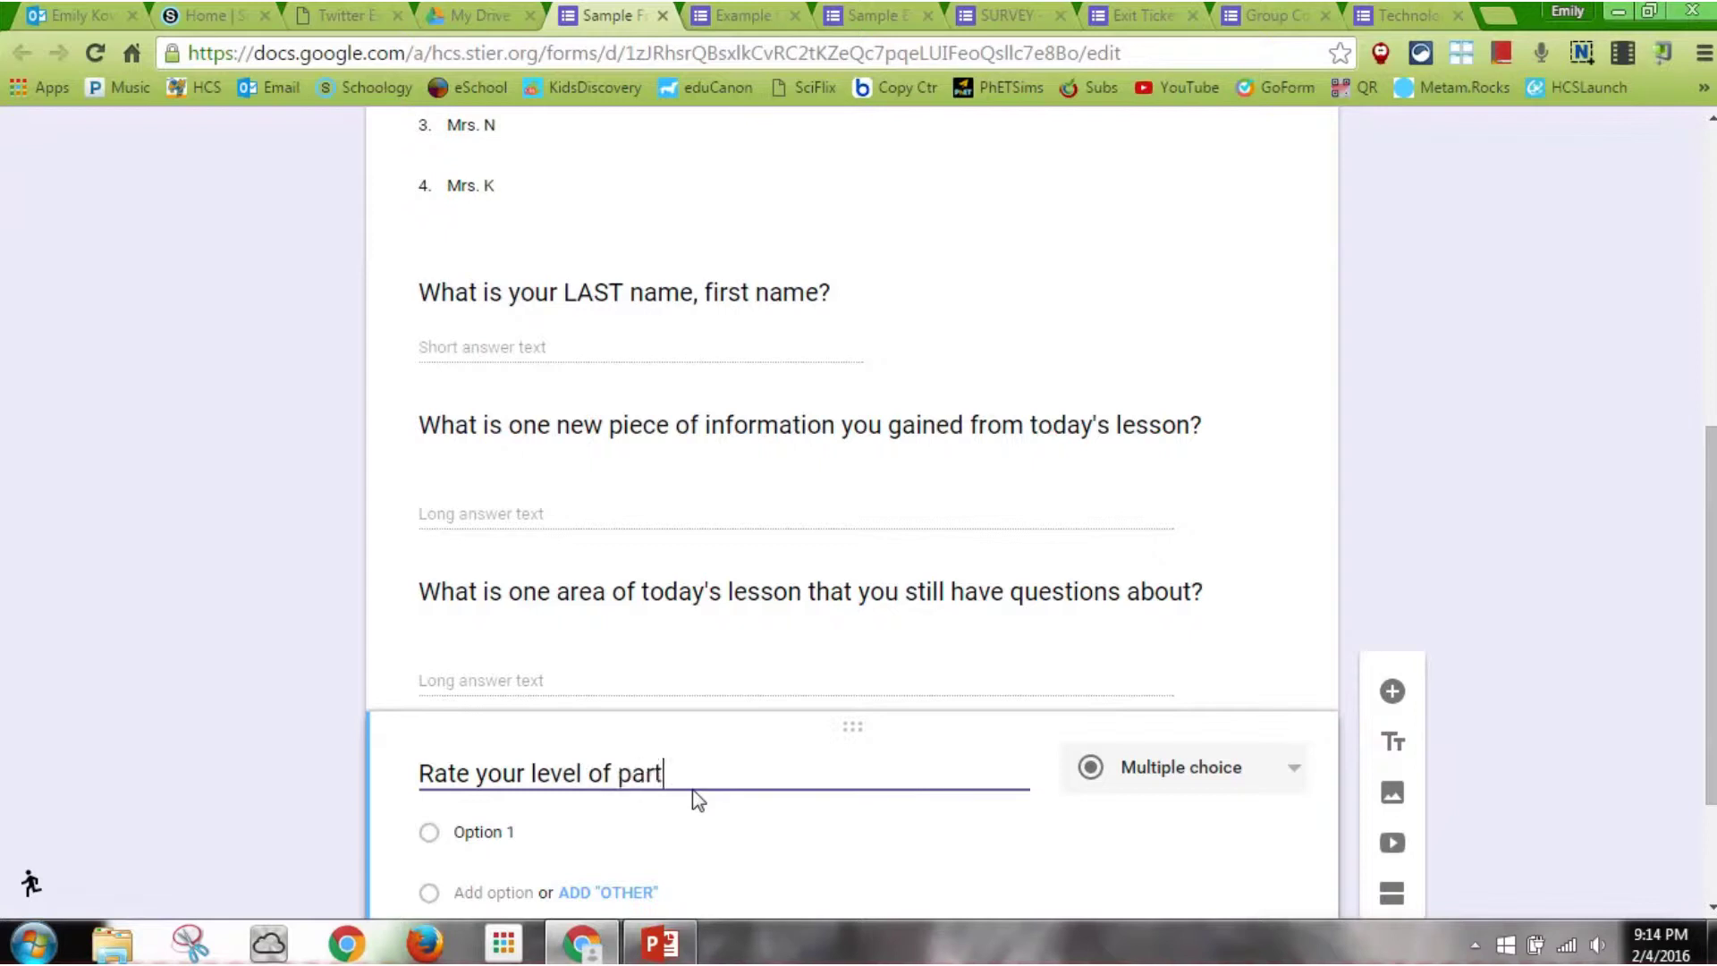
type("icipation in today's lesson.")
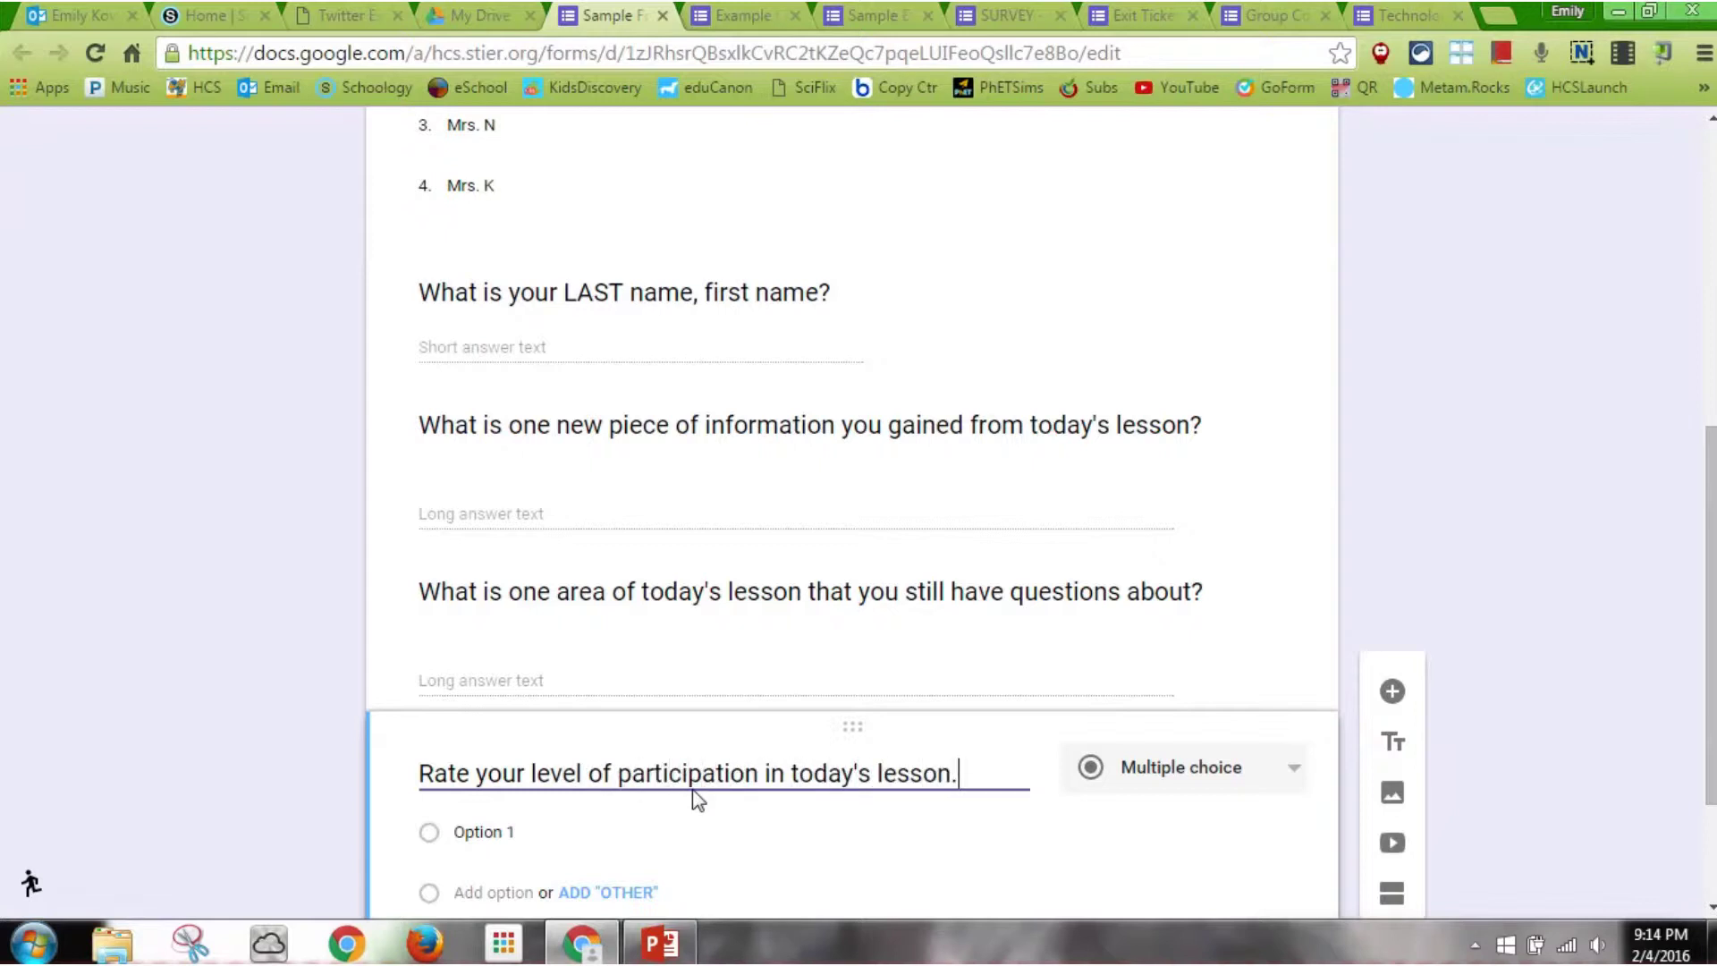
left_click(1182, 781)
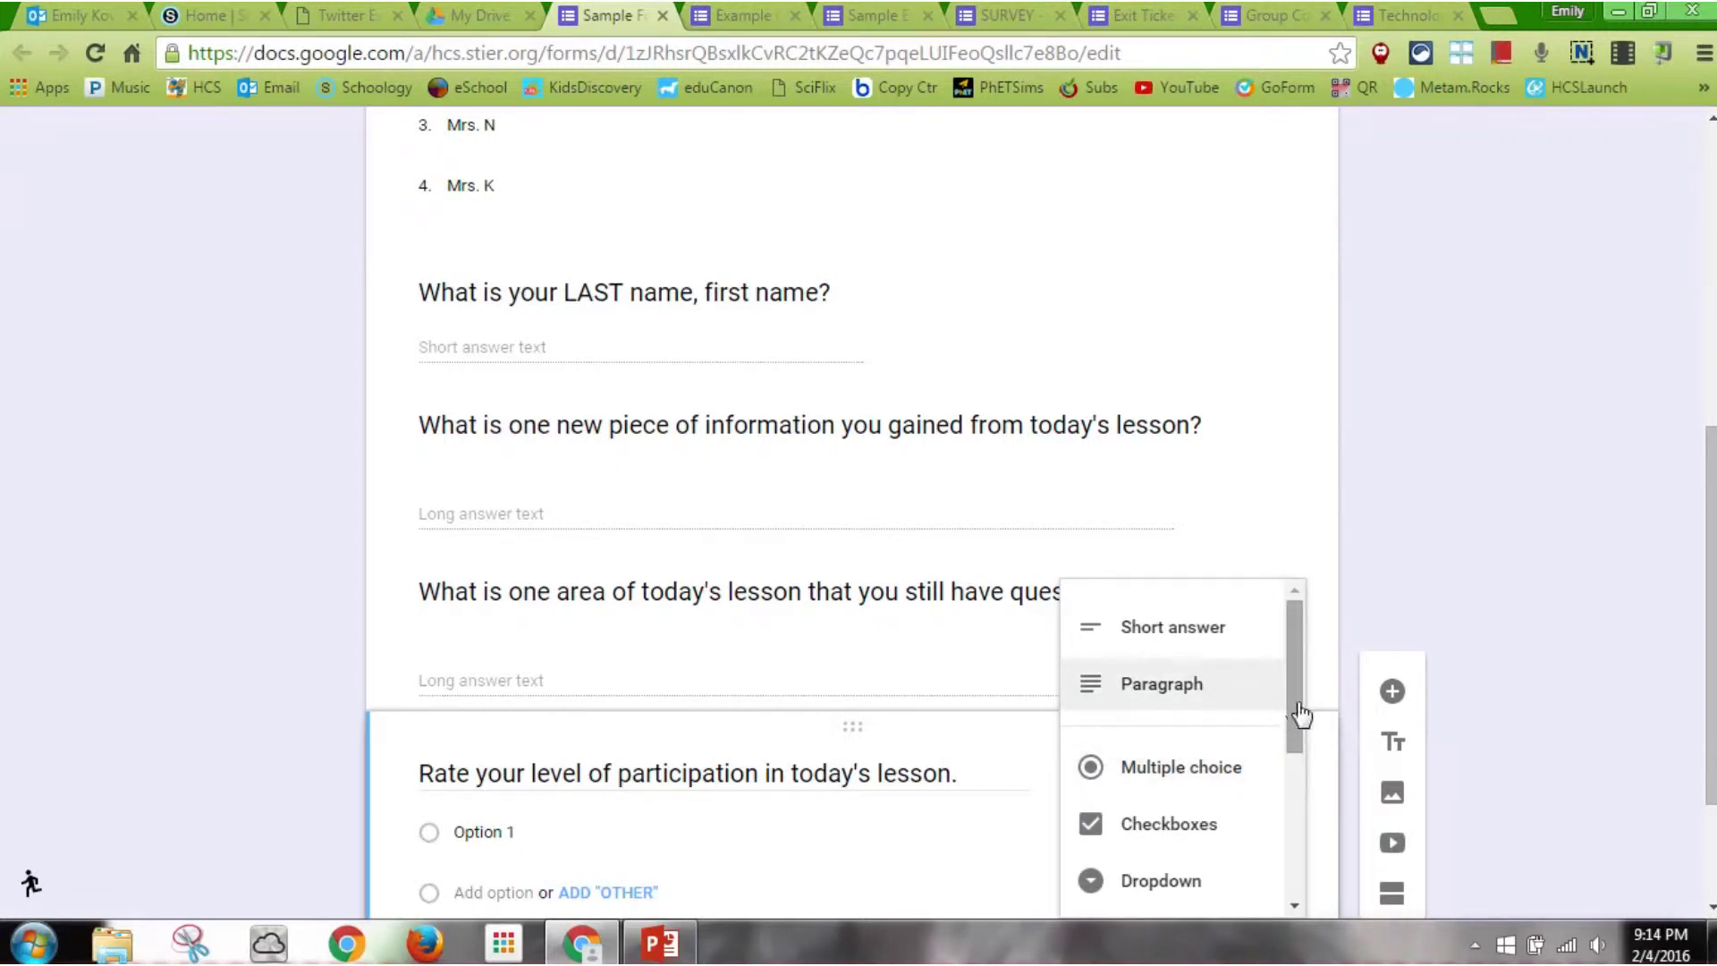
left_click_drag(1301, 715, 1303, 830)
left_click(1178, 712)
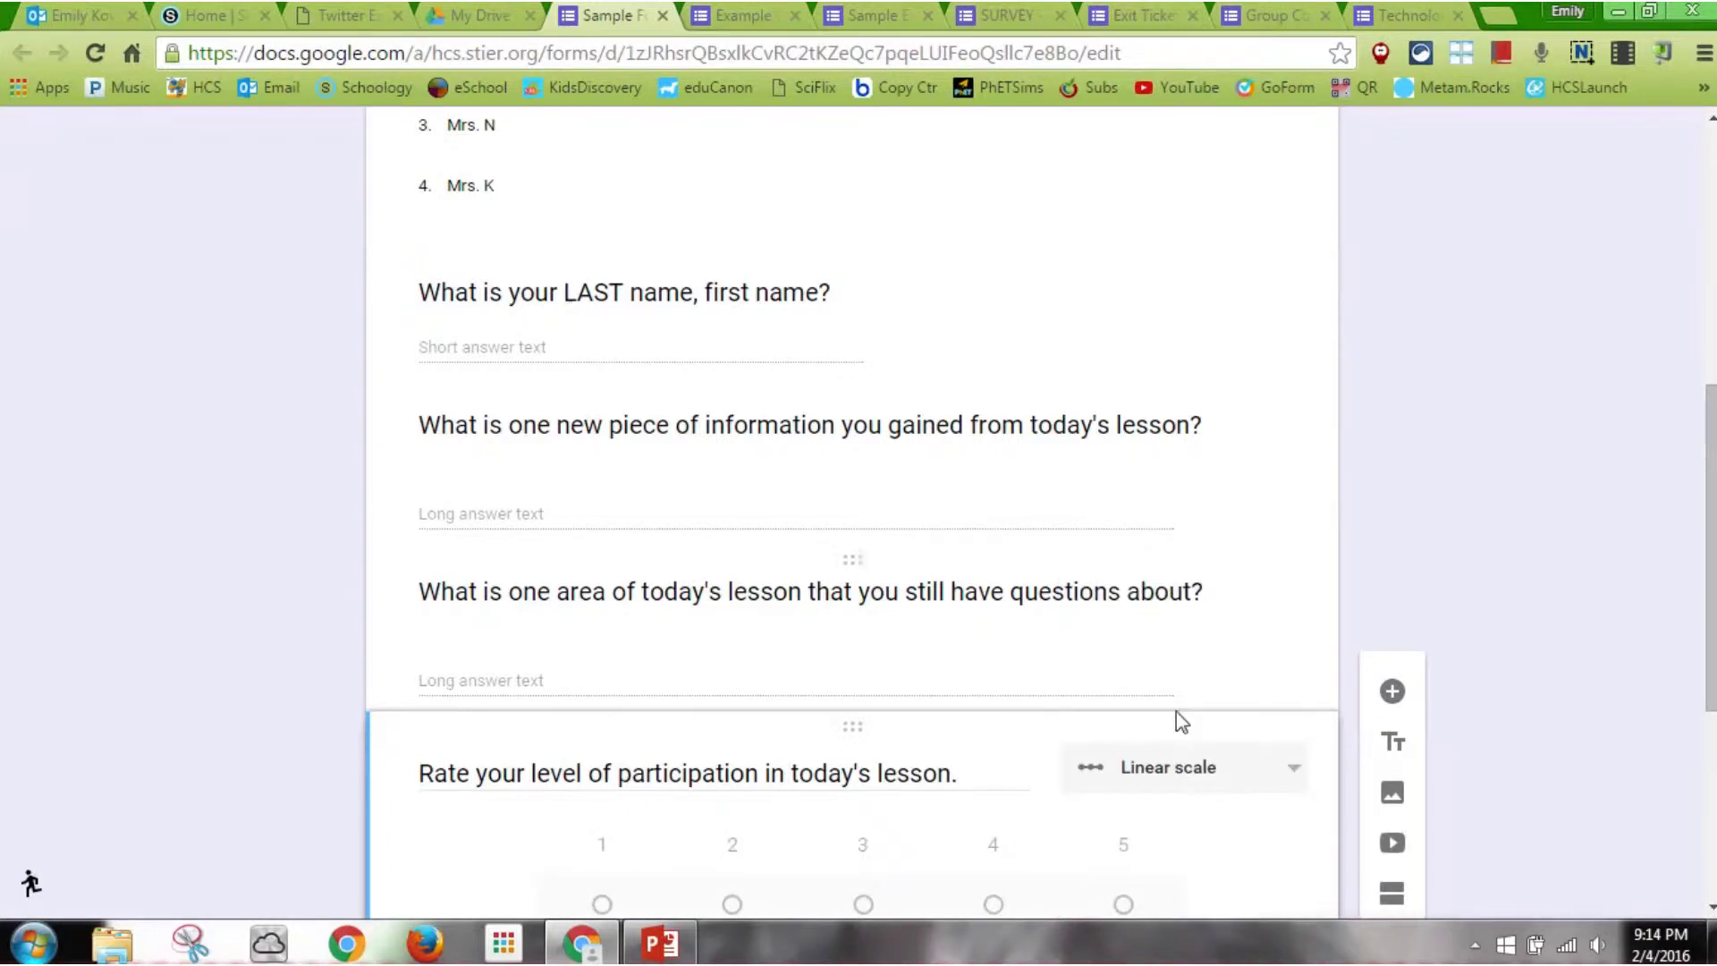
left_click_drag(1710, 545, 1710, 678)
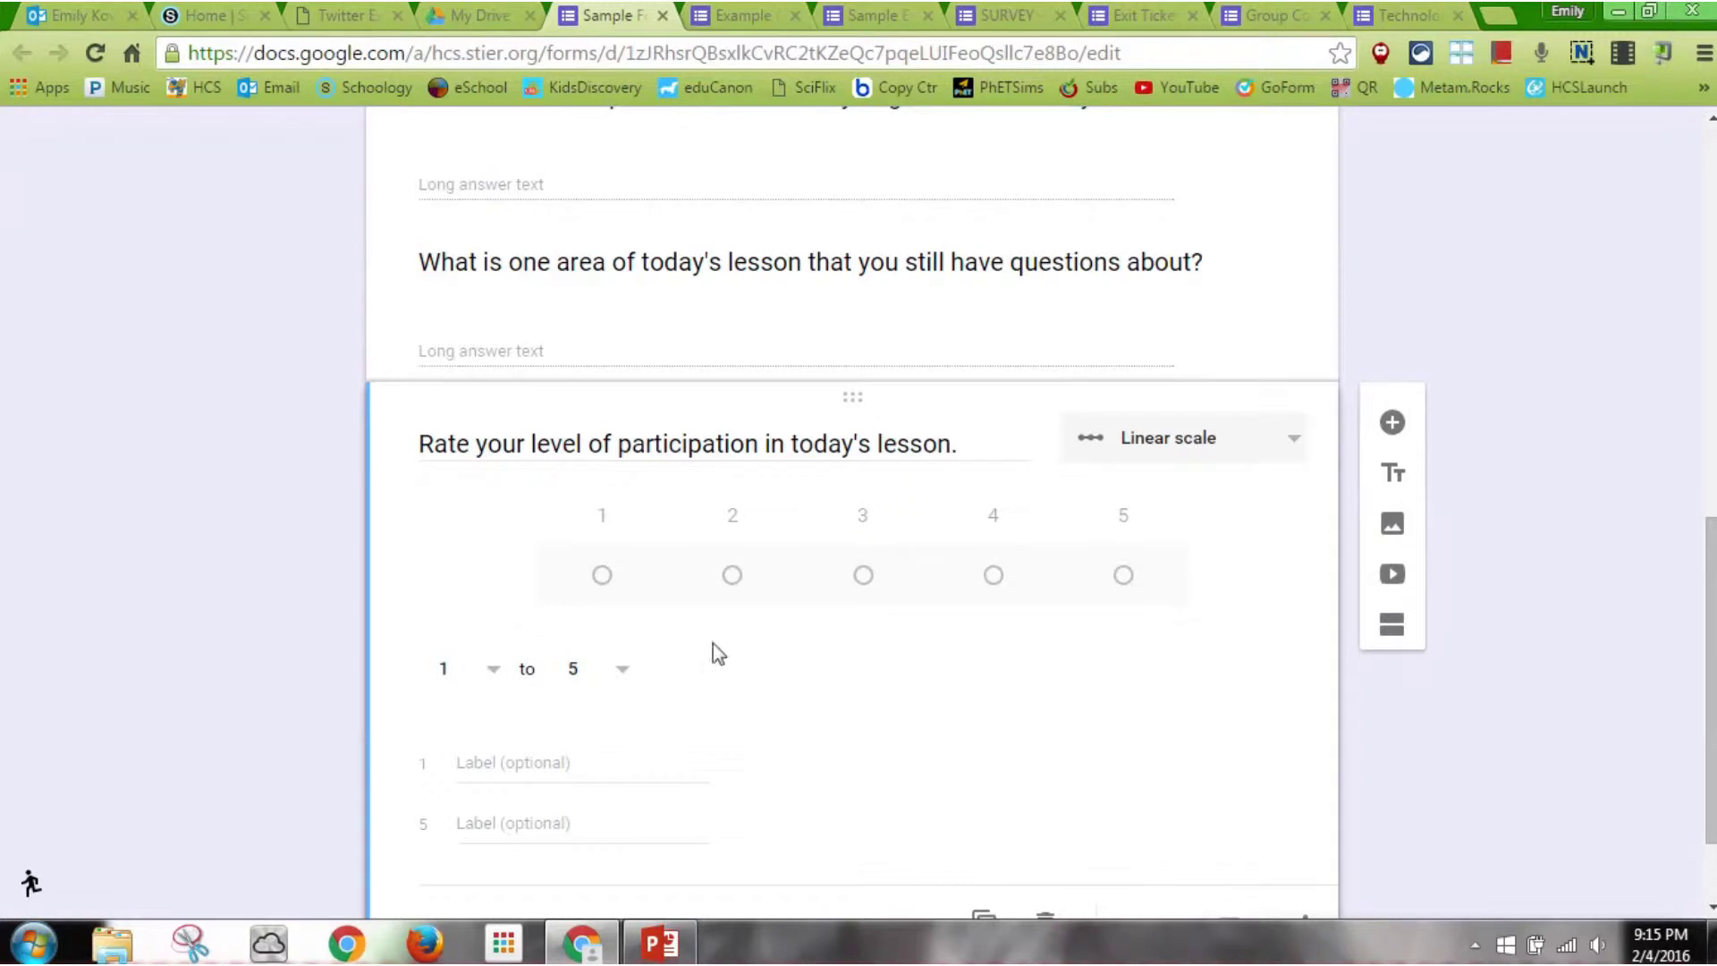
Set the scale to 1–3, labelled Passive Learner and Actively Engaged Learner
left_click(624, 678)
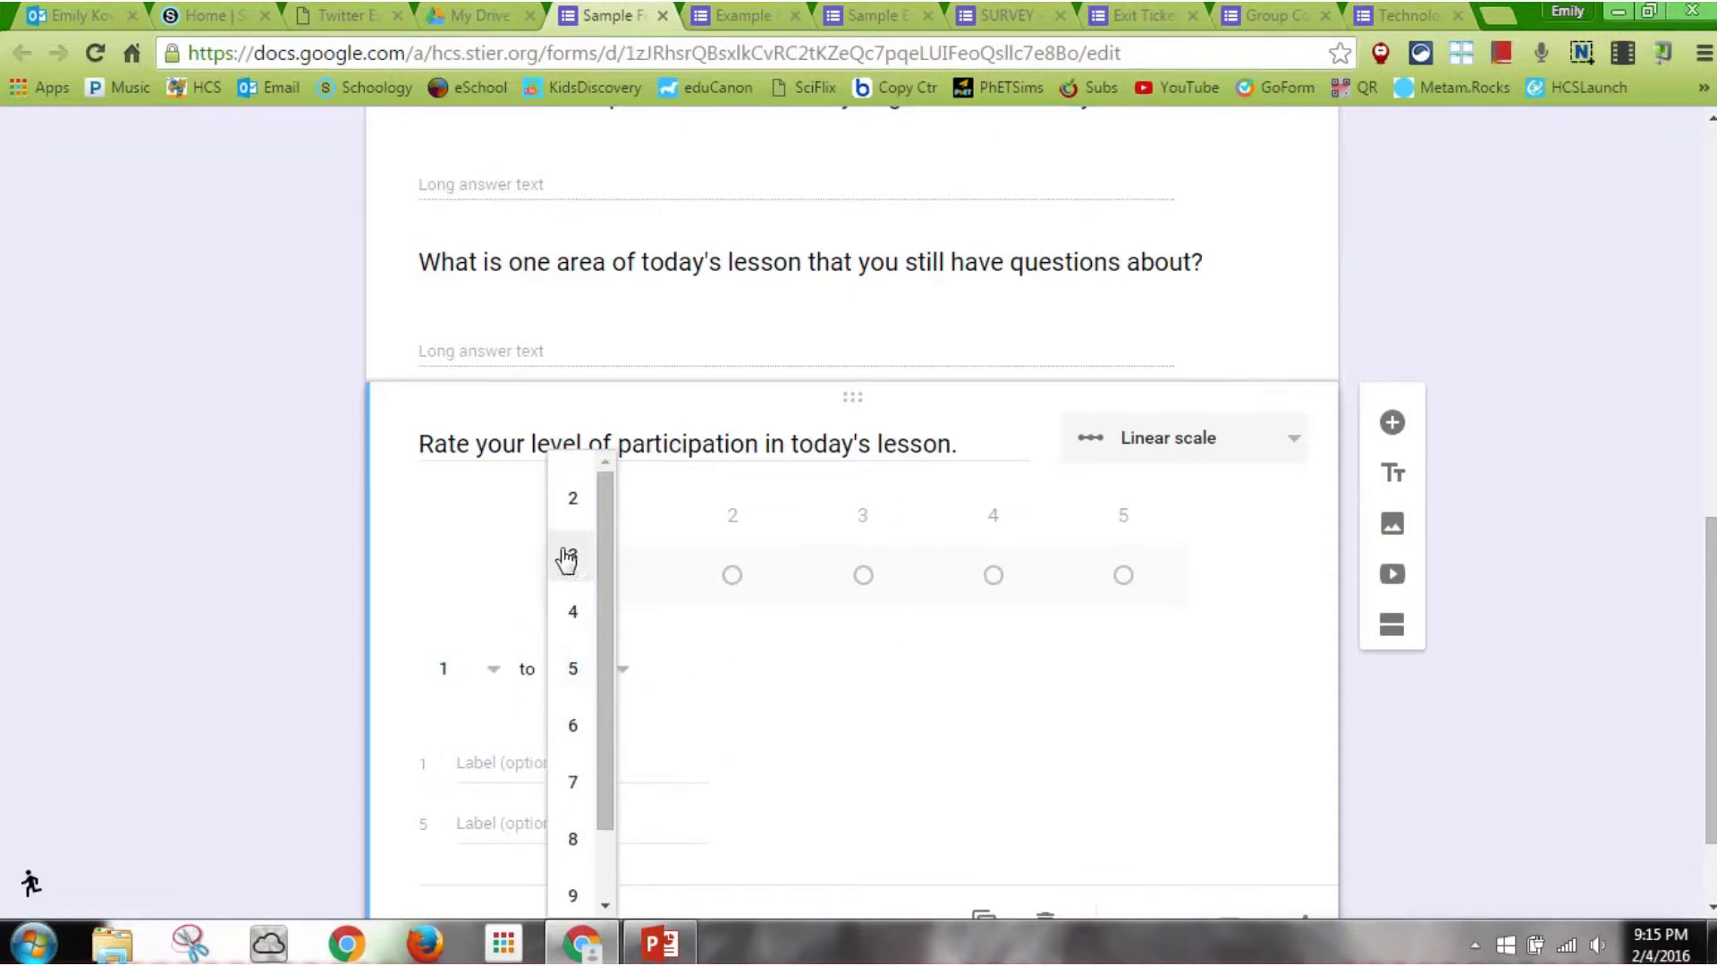
left_click(569, 555)
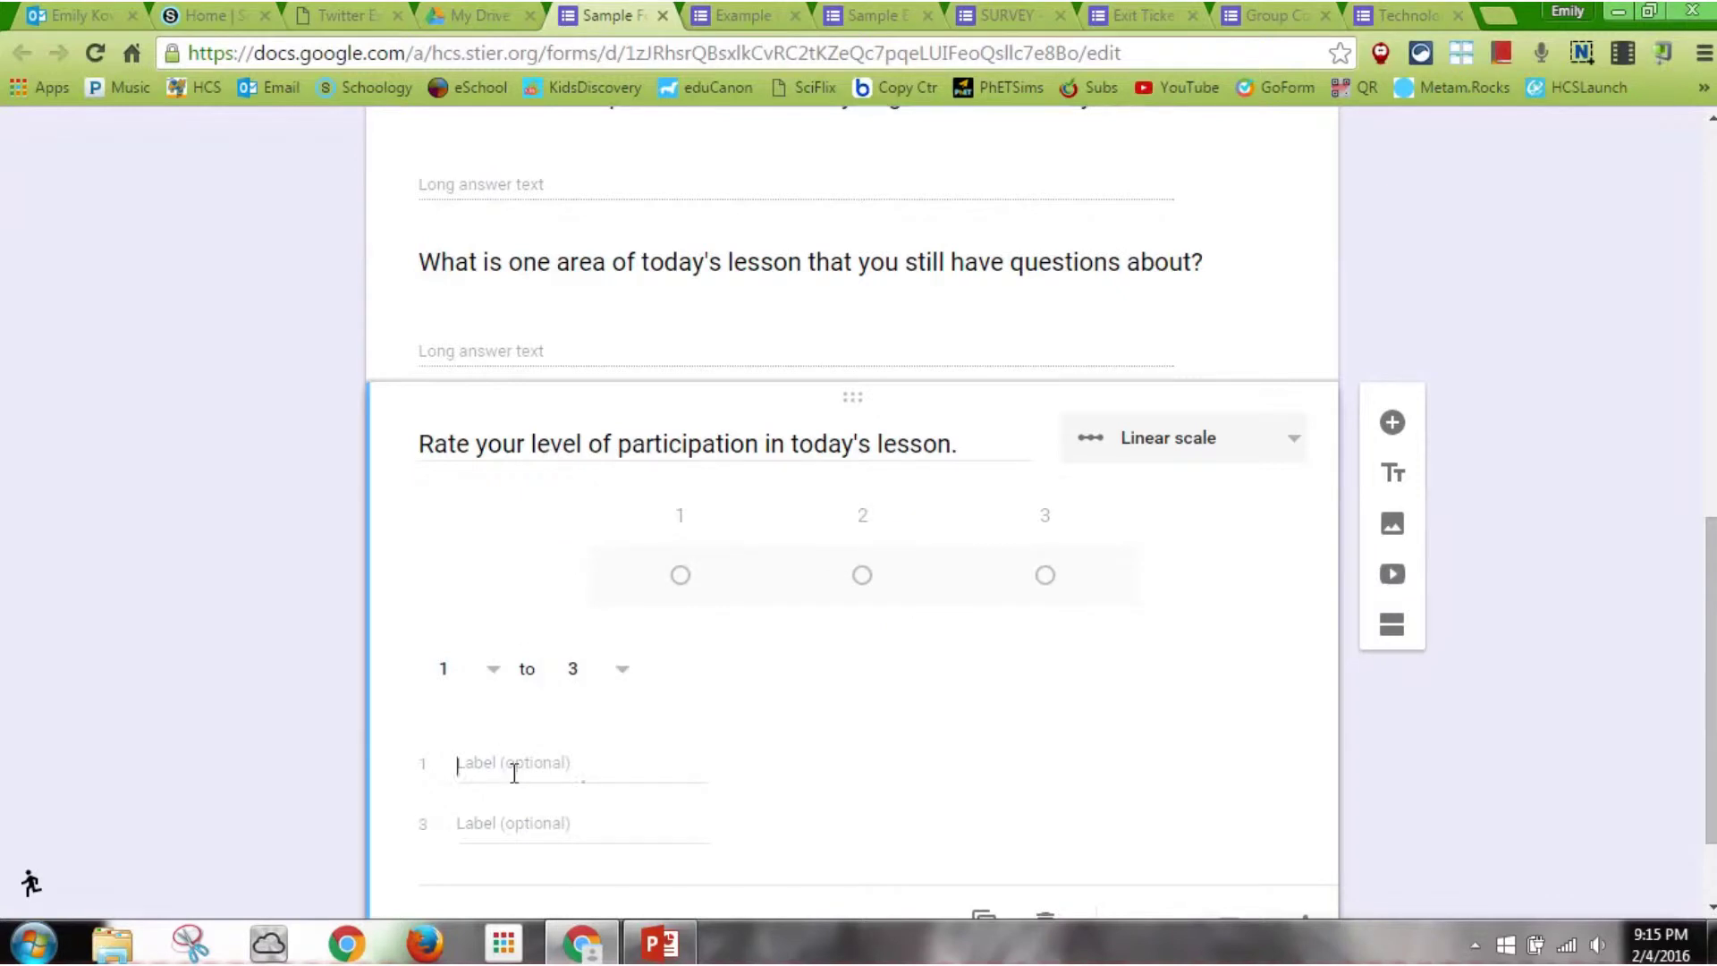
type("Passive Learner")
left_click(513, 818)
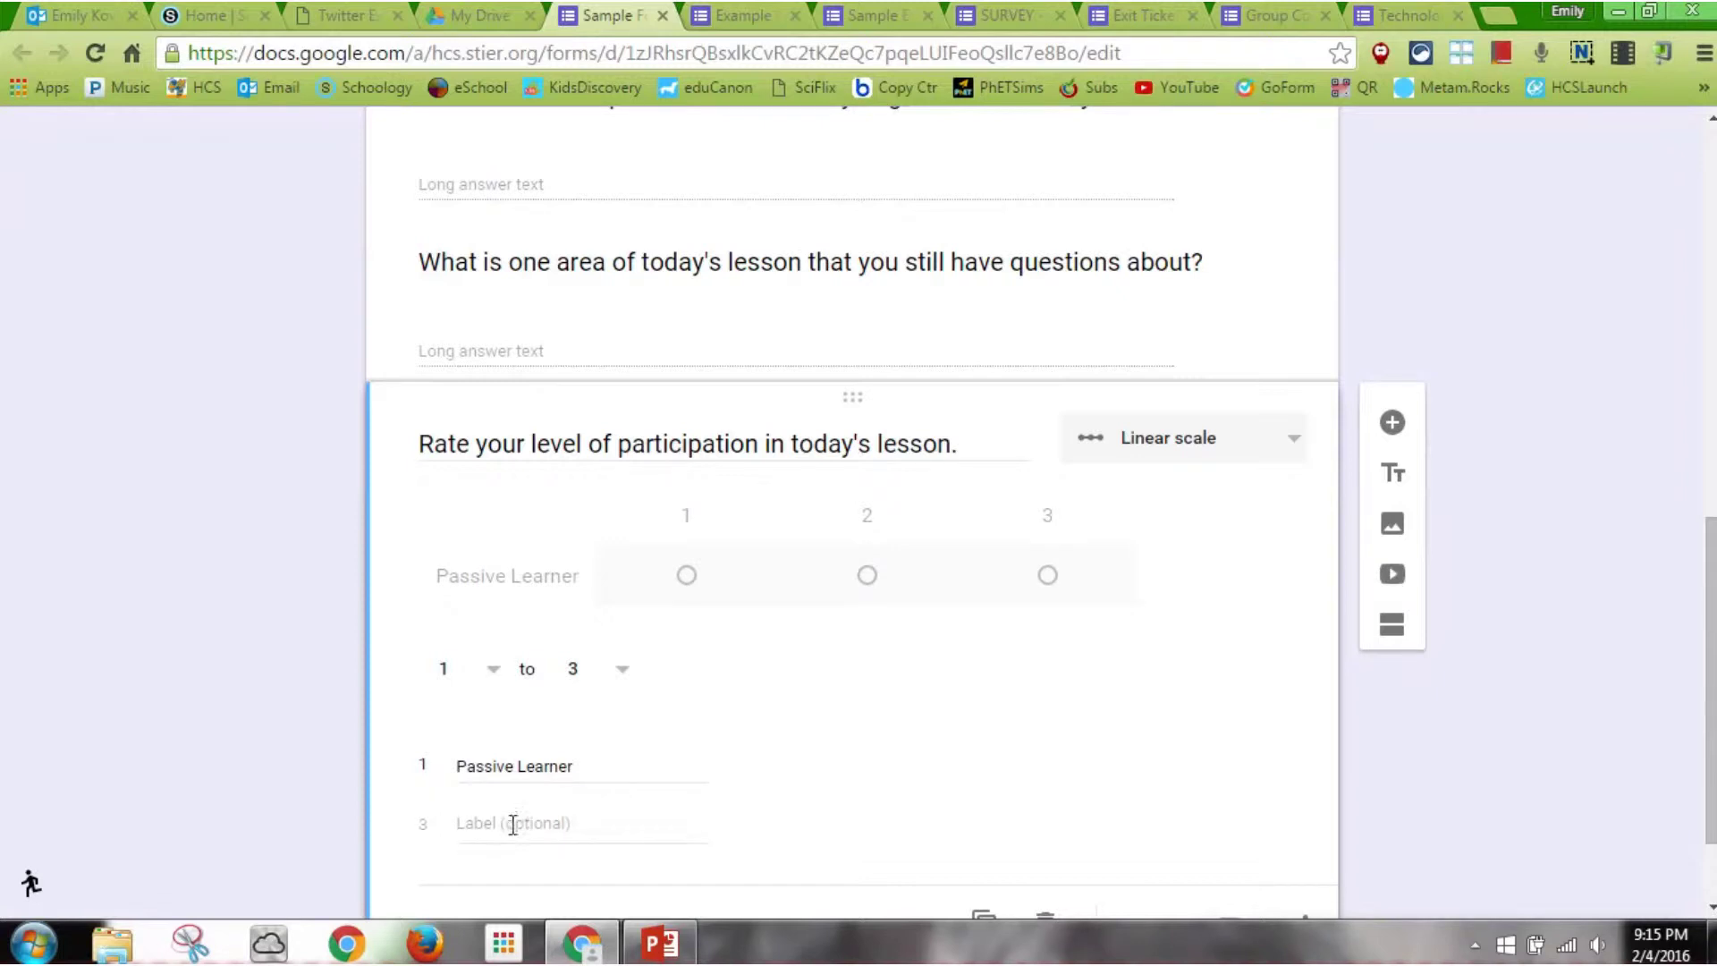
left_click(513, 821)
type("Ac")
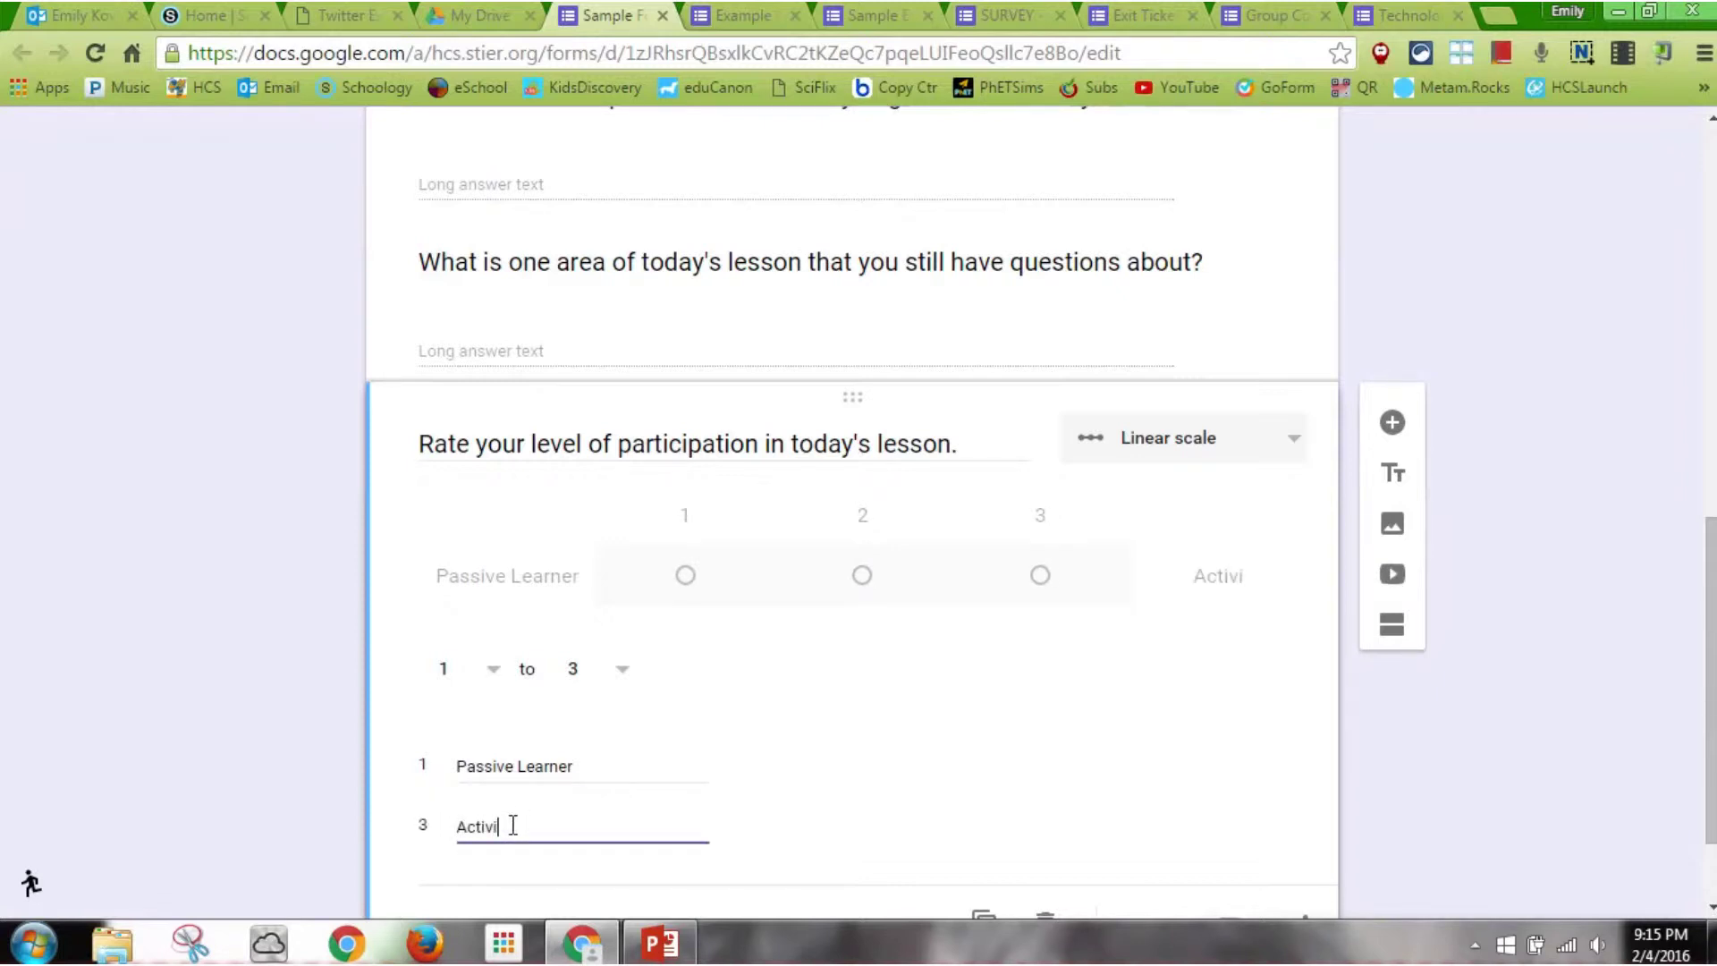
type("tively Engaged Learner")
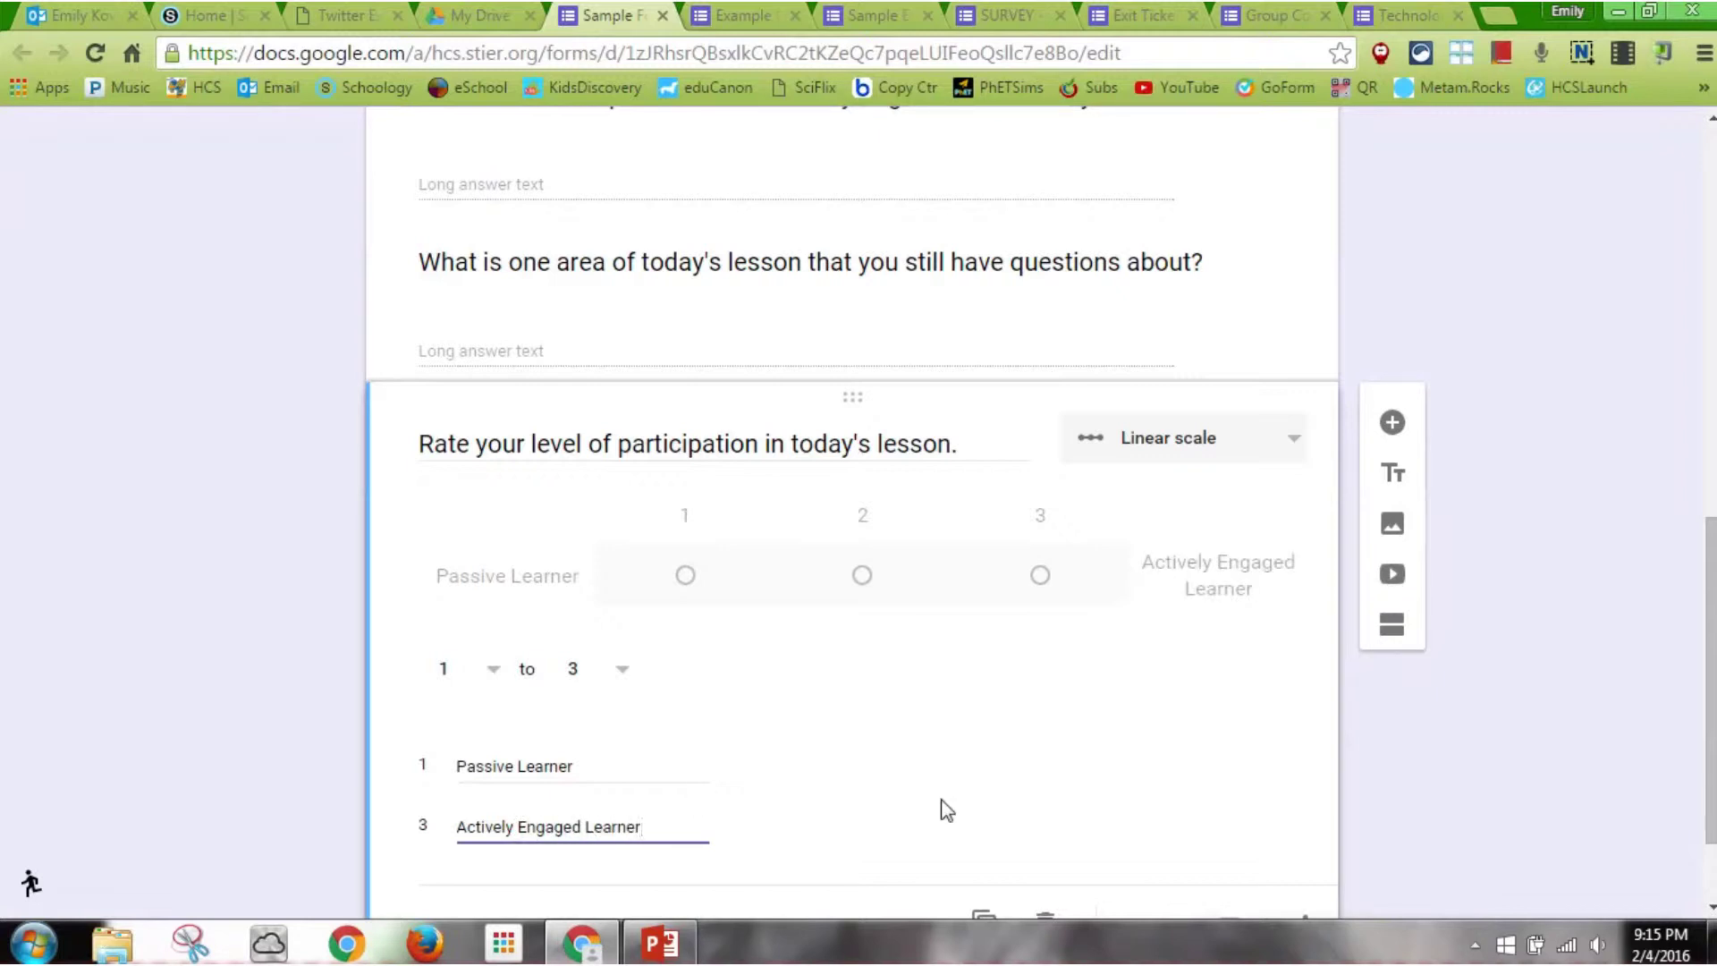
scroll(852, 537, "down", 2)
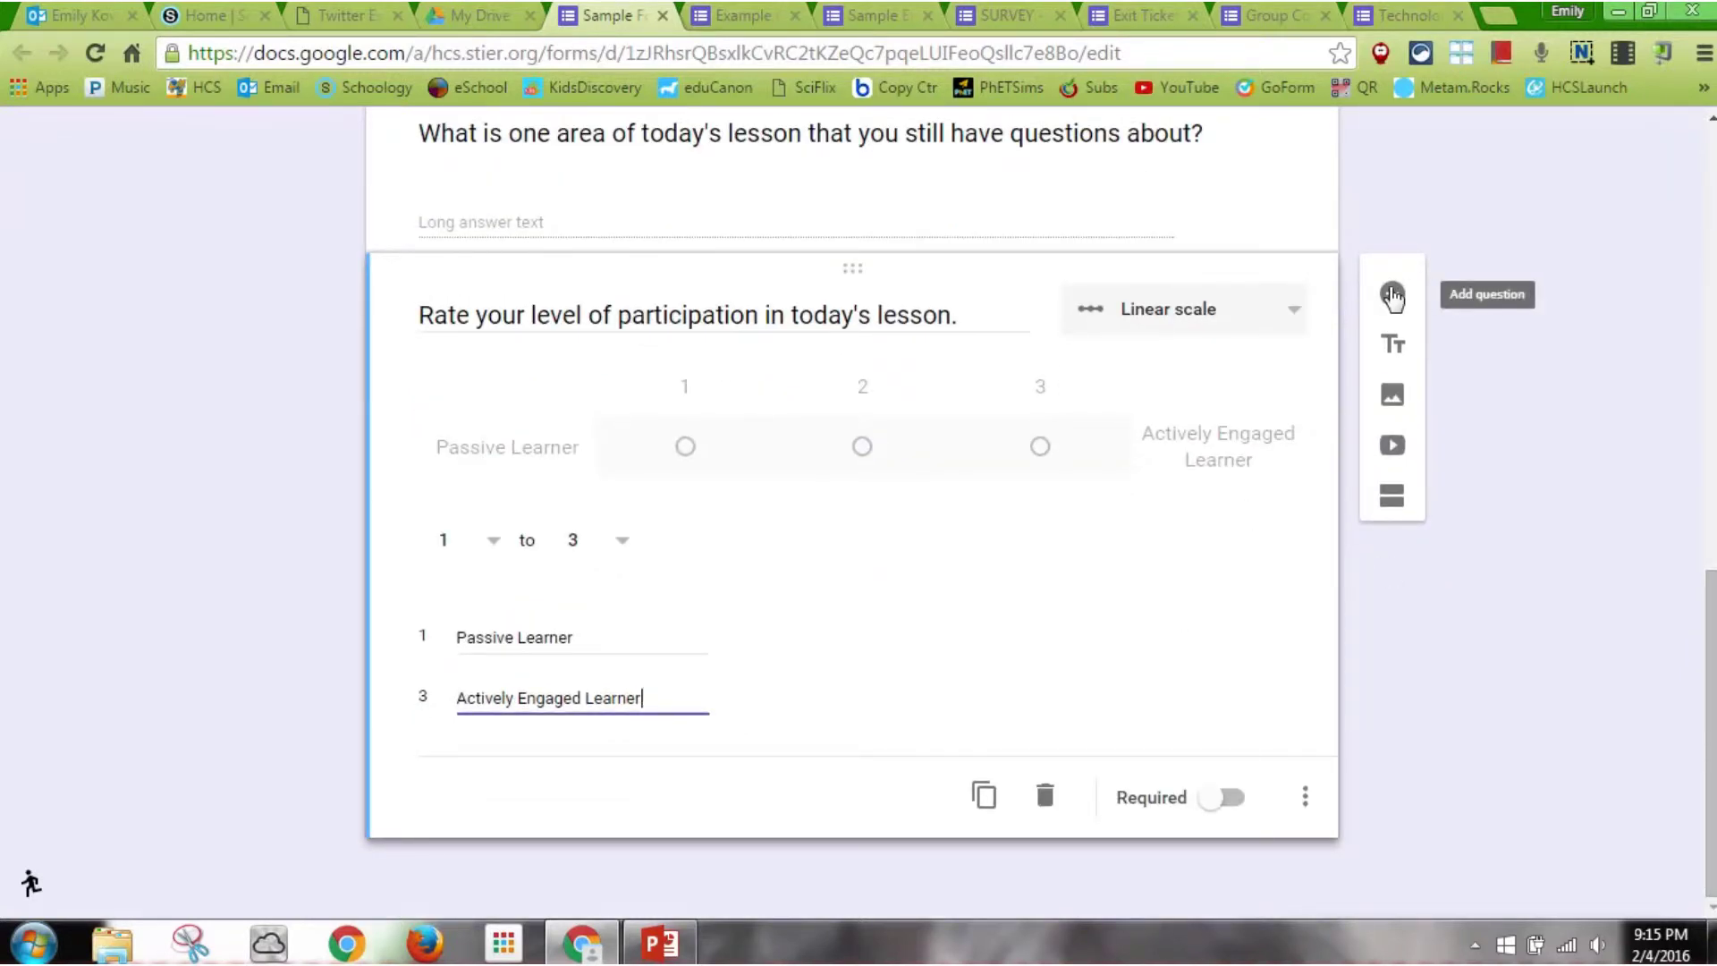
Add the paragraph question 'Tell me anything you'd like about today's lesson' and return to the top
left_click(1392, 296)
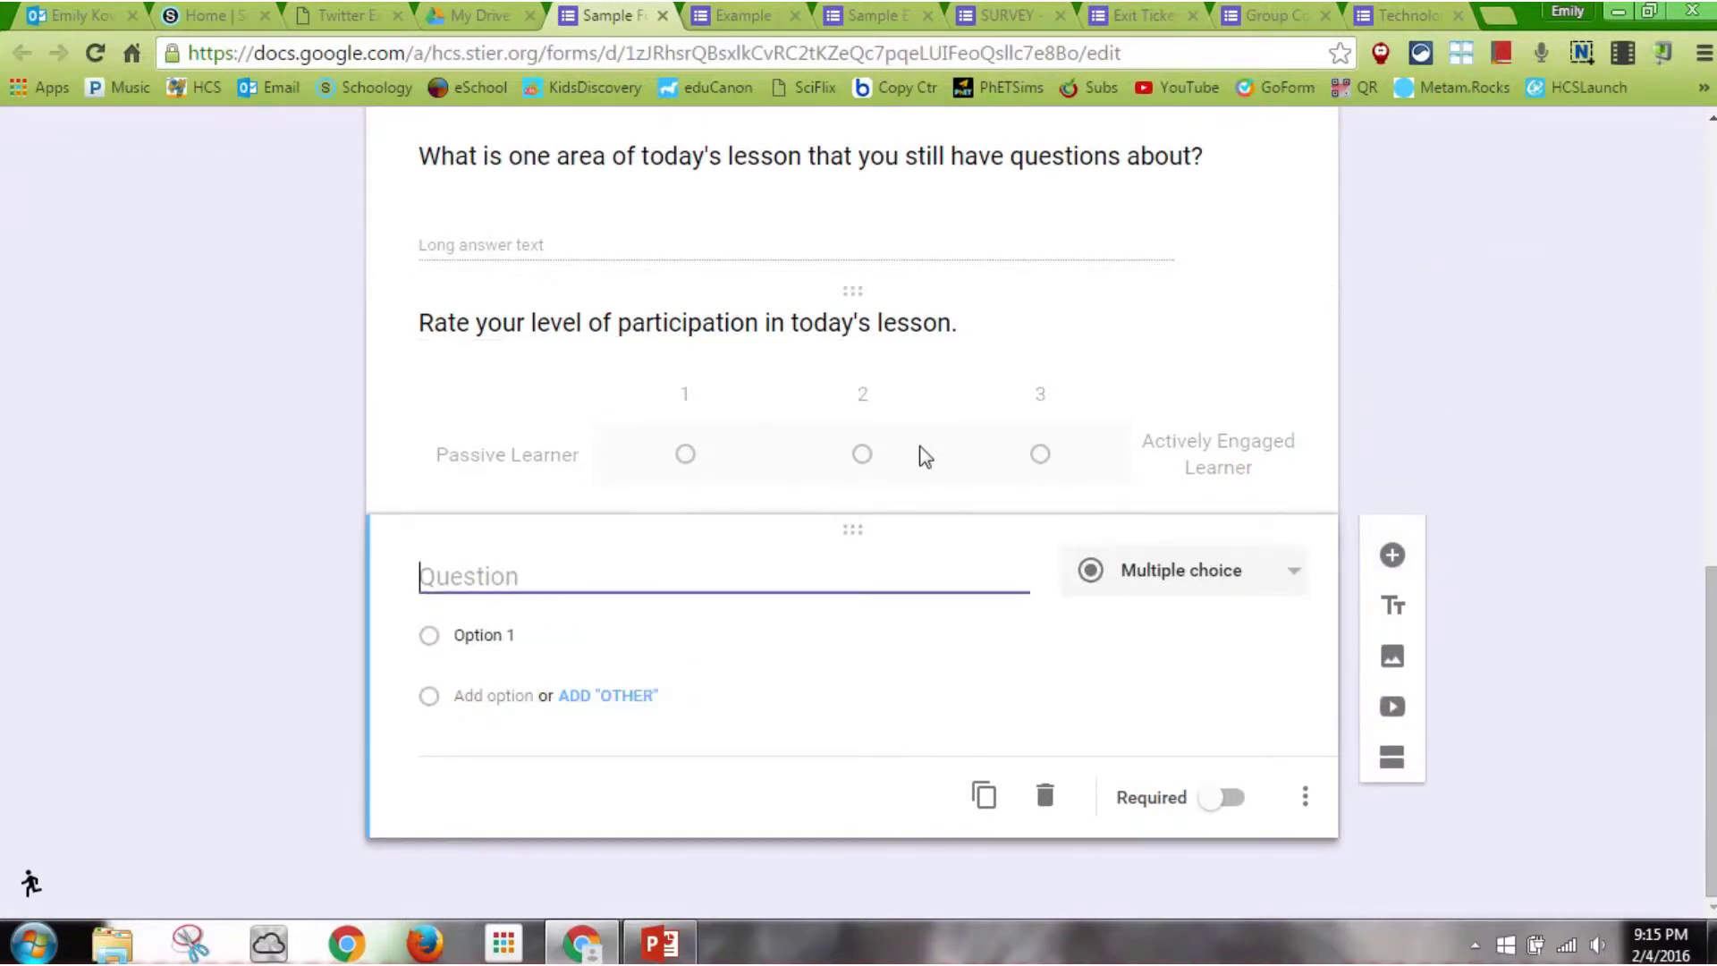
type("Tell me an")
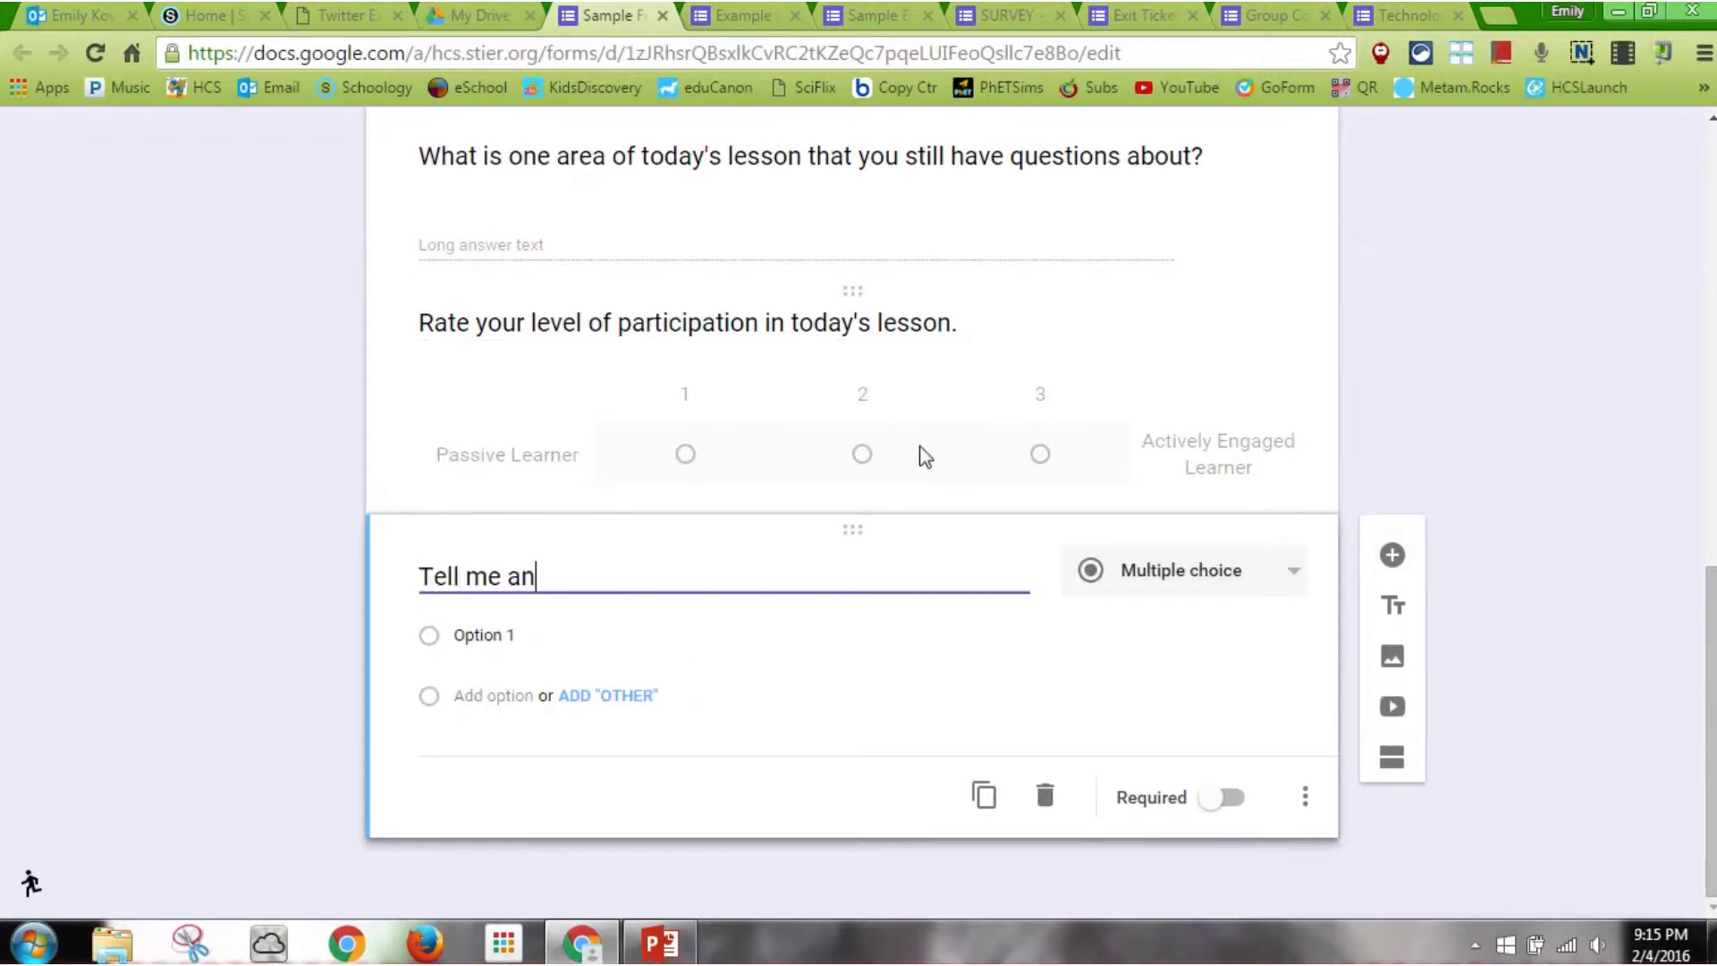
type("ything you'd like")
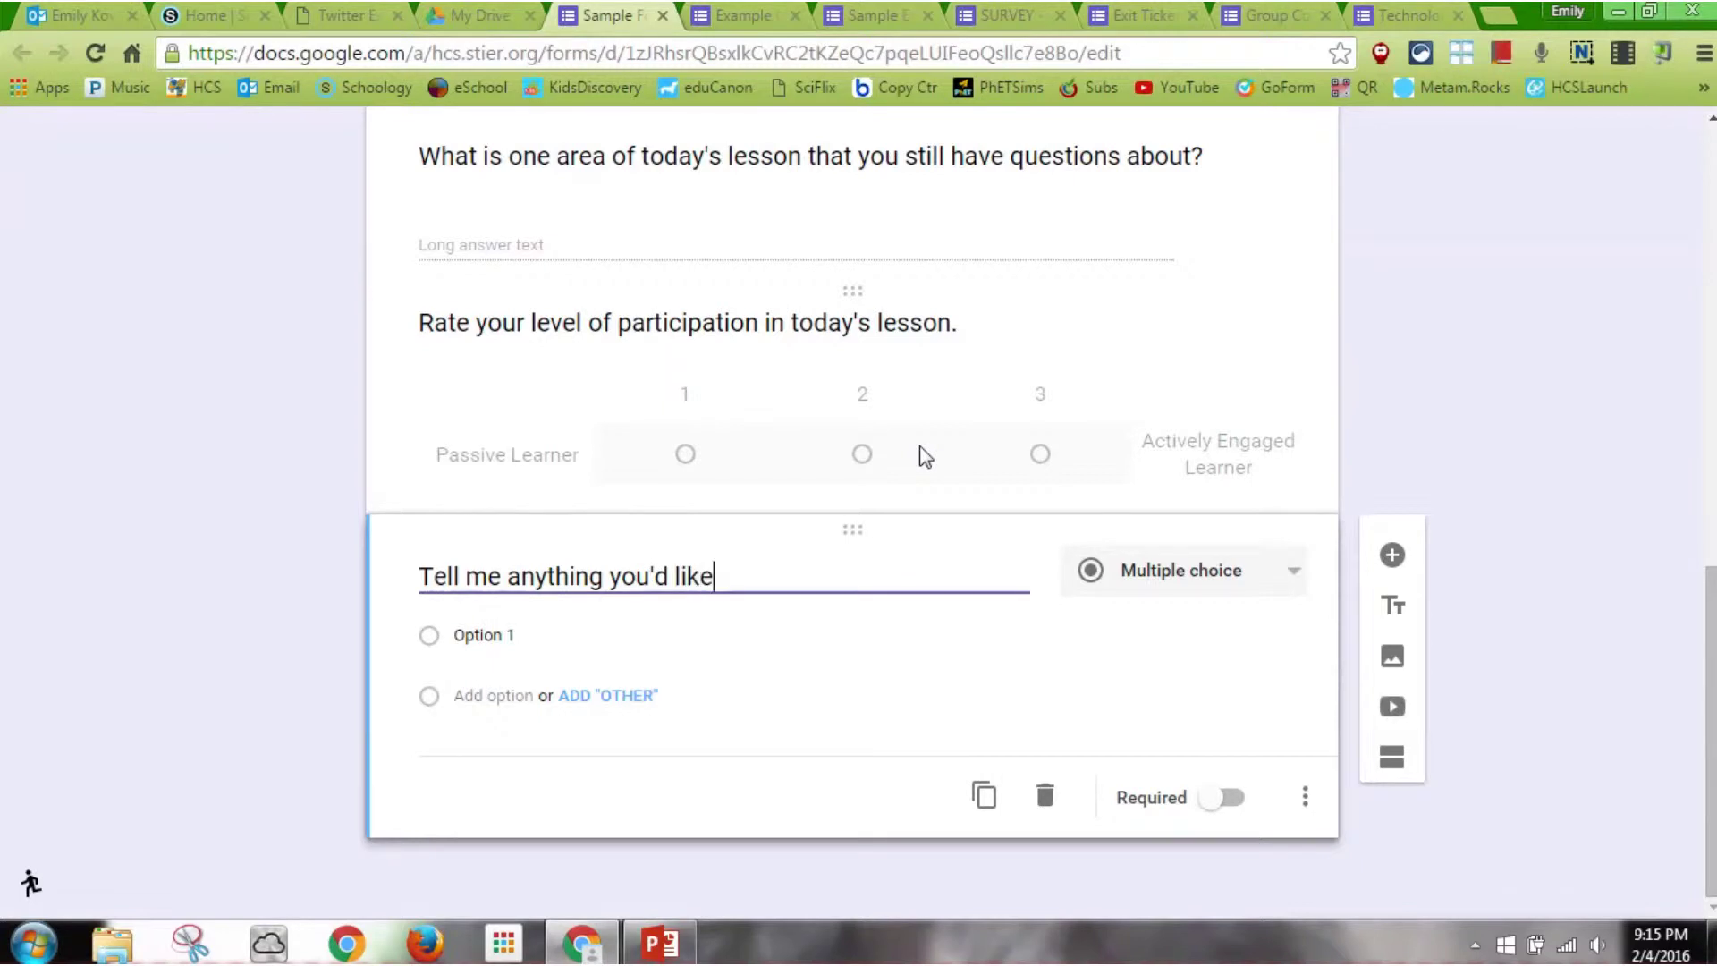
type(" about today's lesson:")
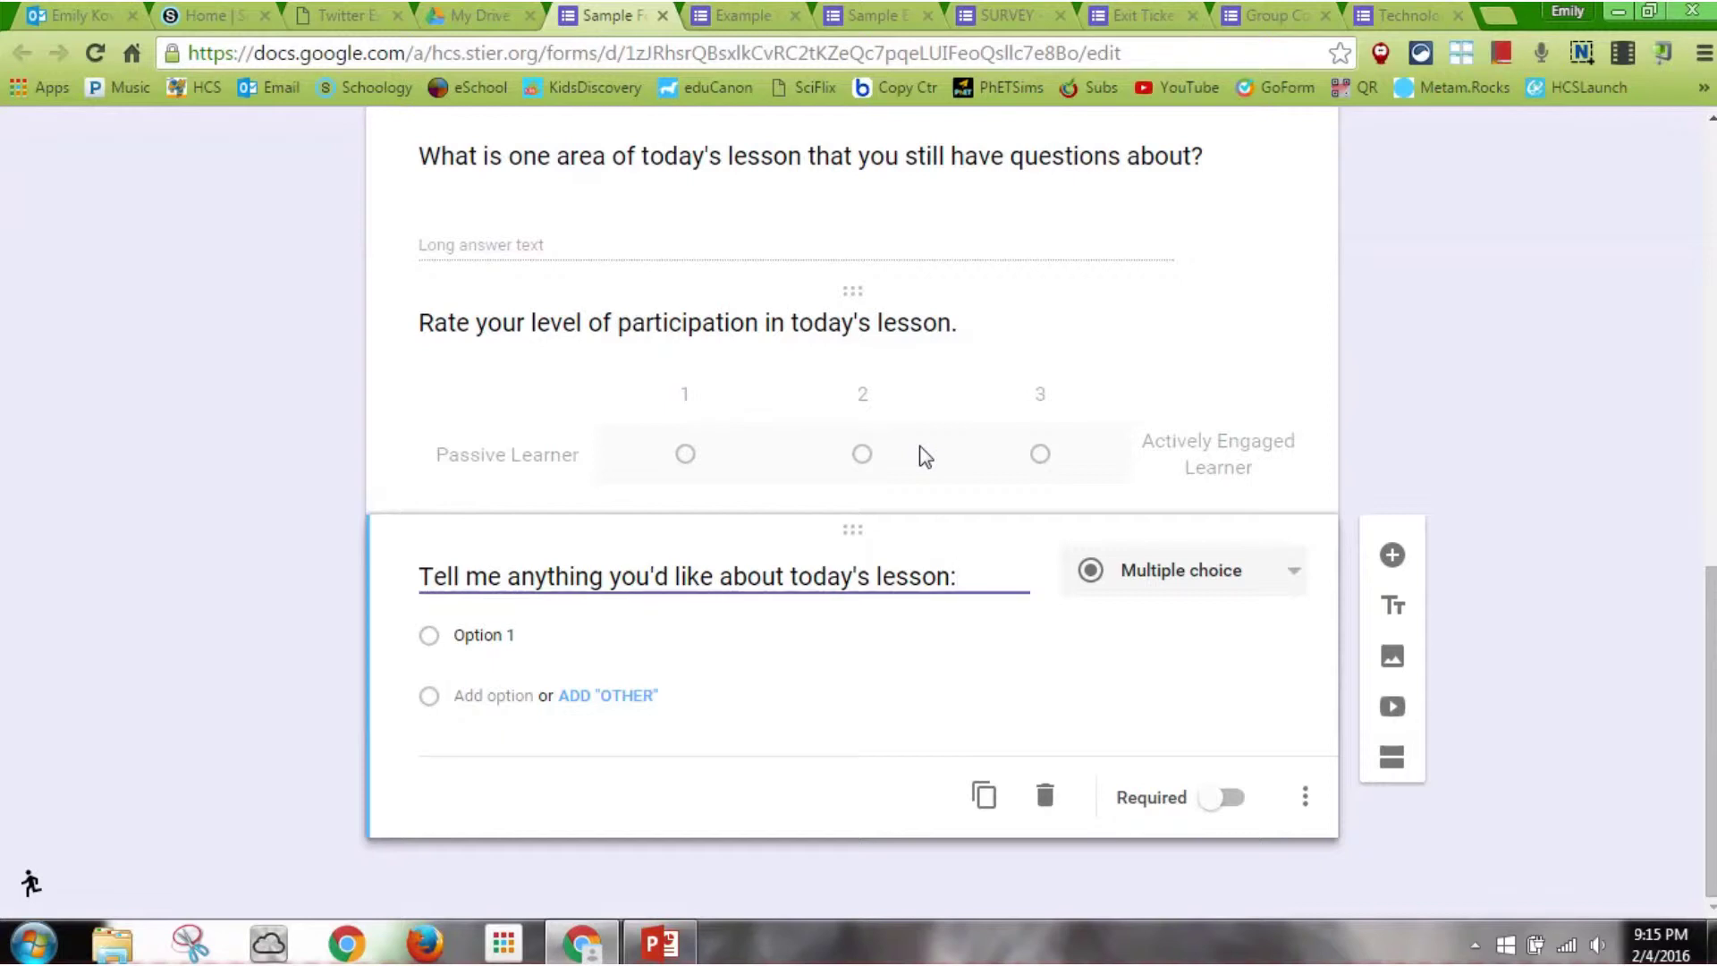
left_click(1217, 570)
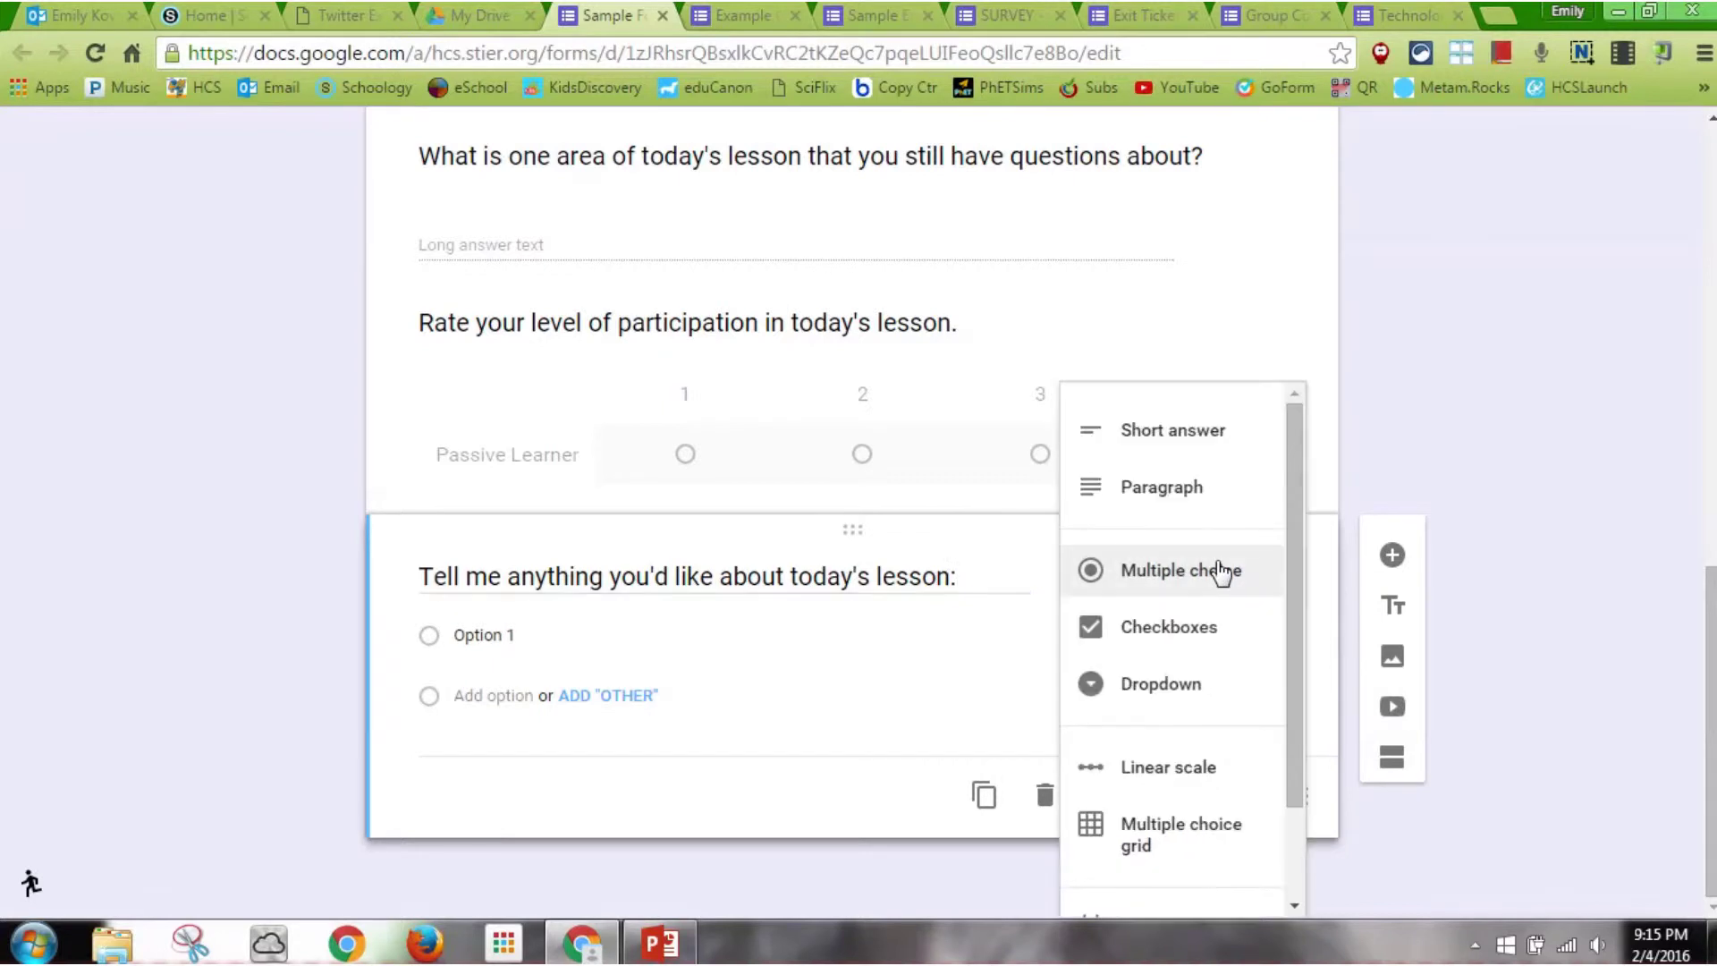
left_click(1214, 512)
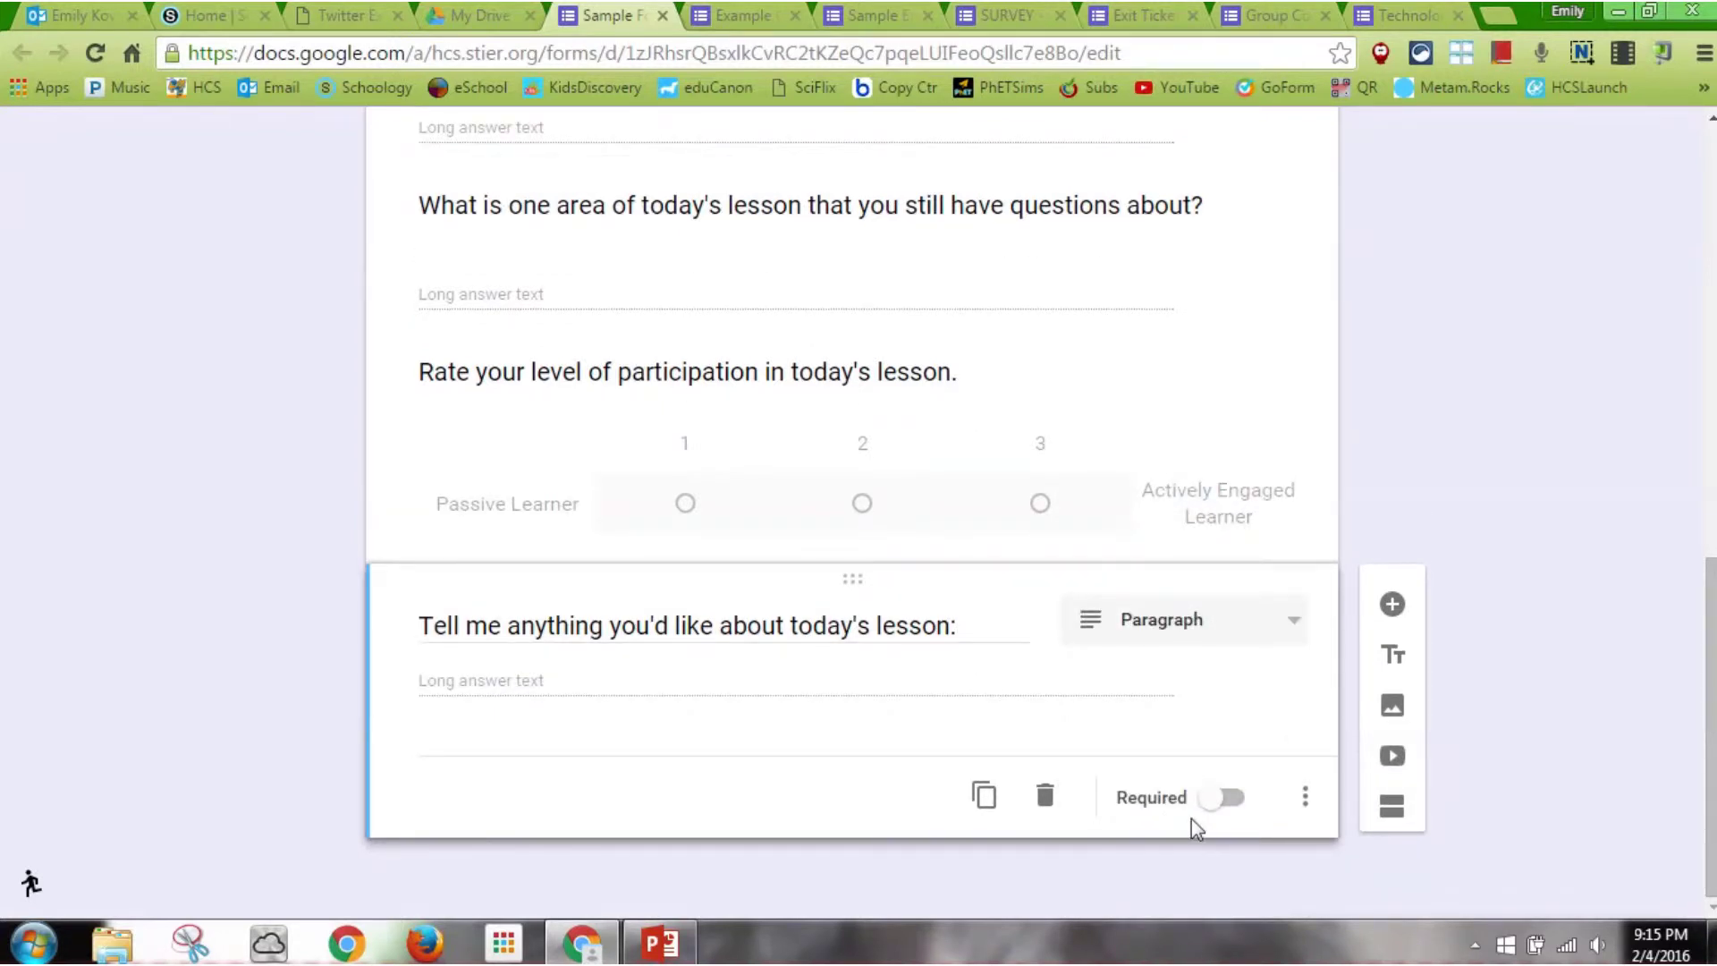
left_click(1070, 336)
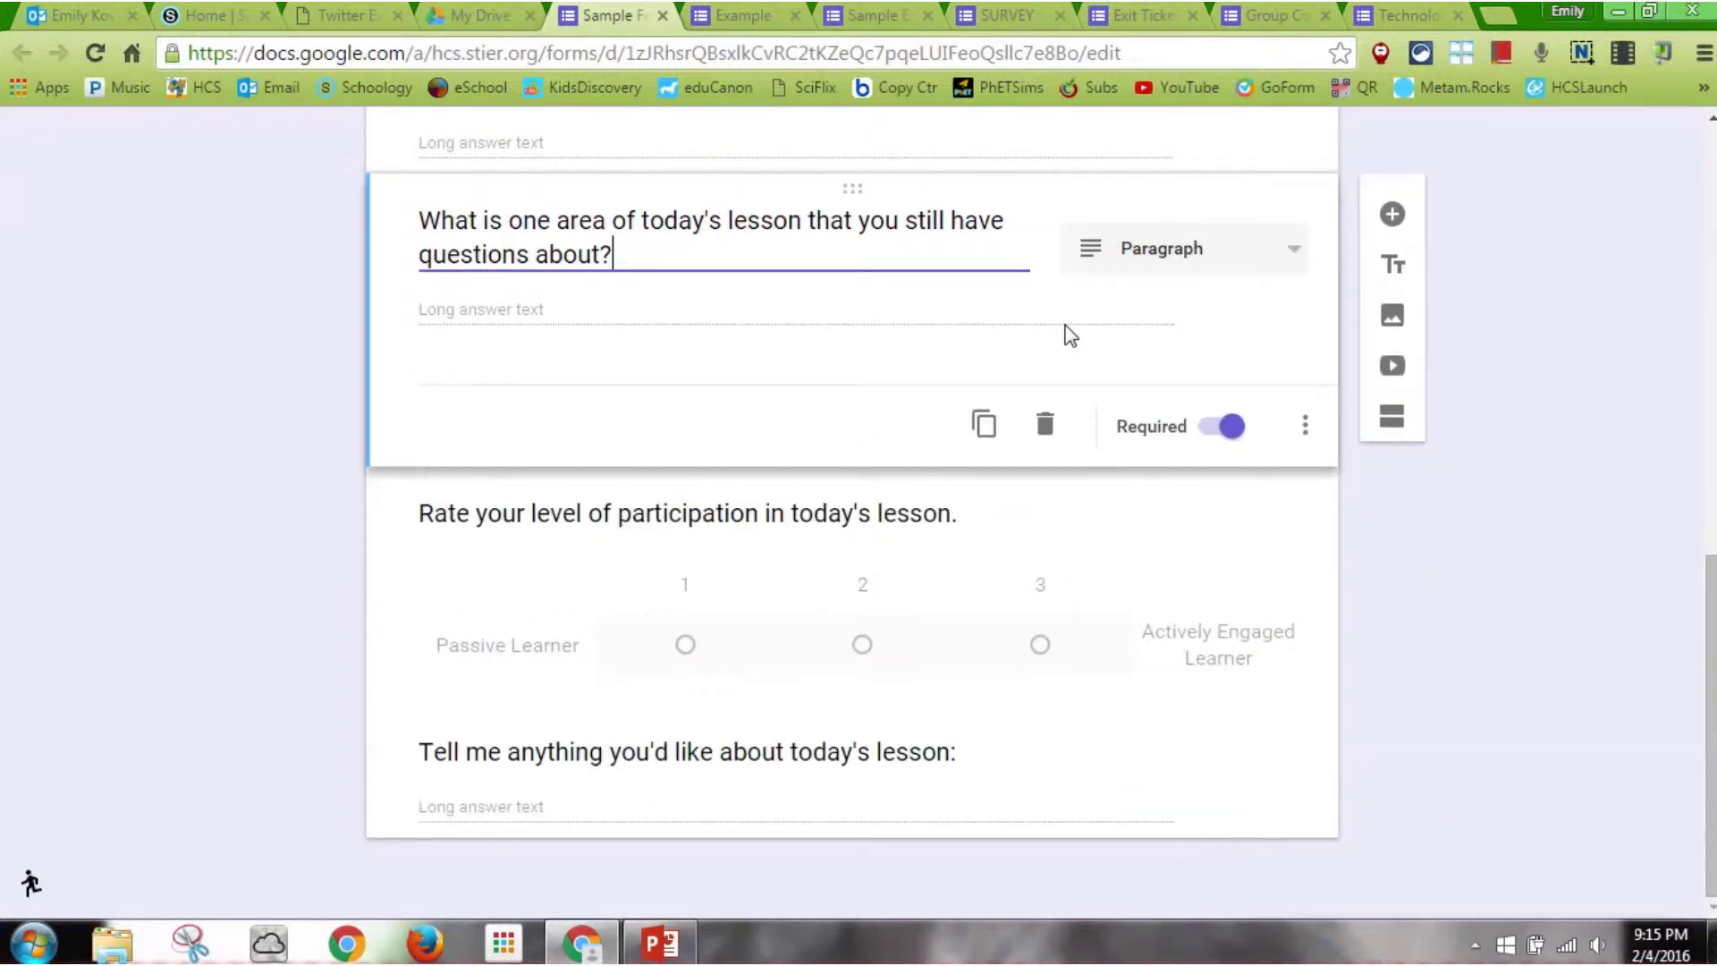
left_click(1143, 560)
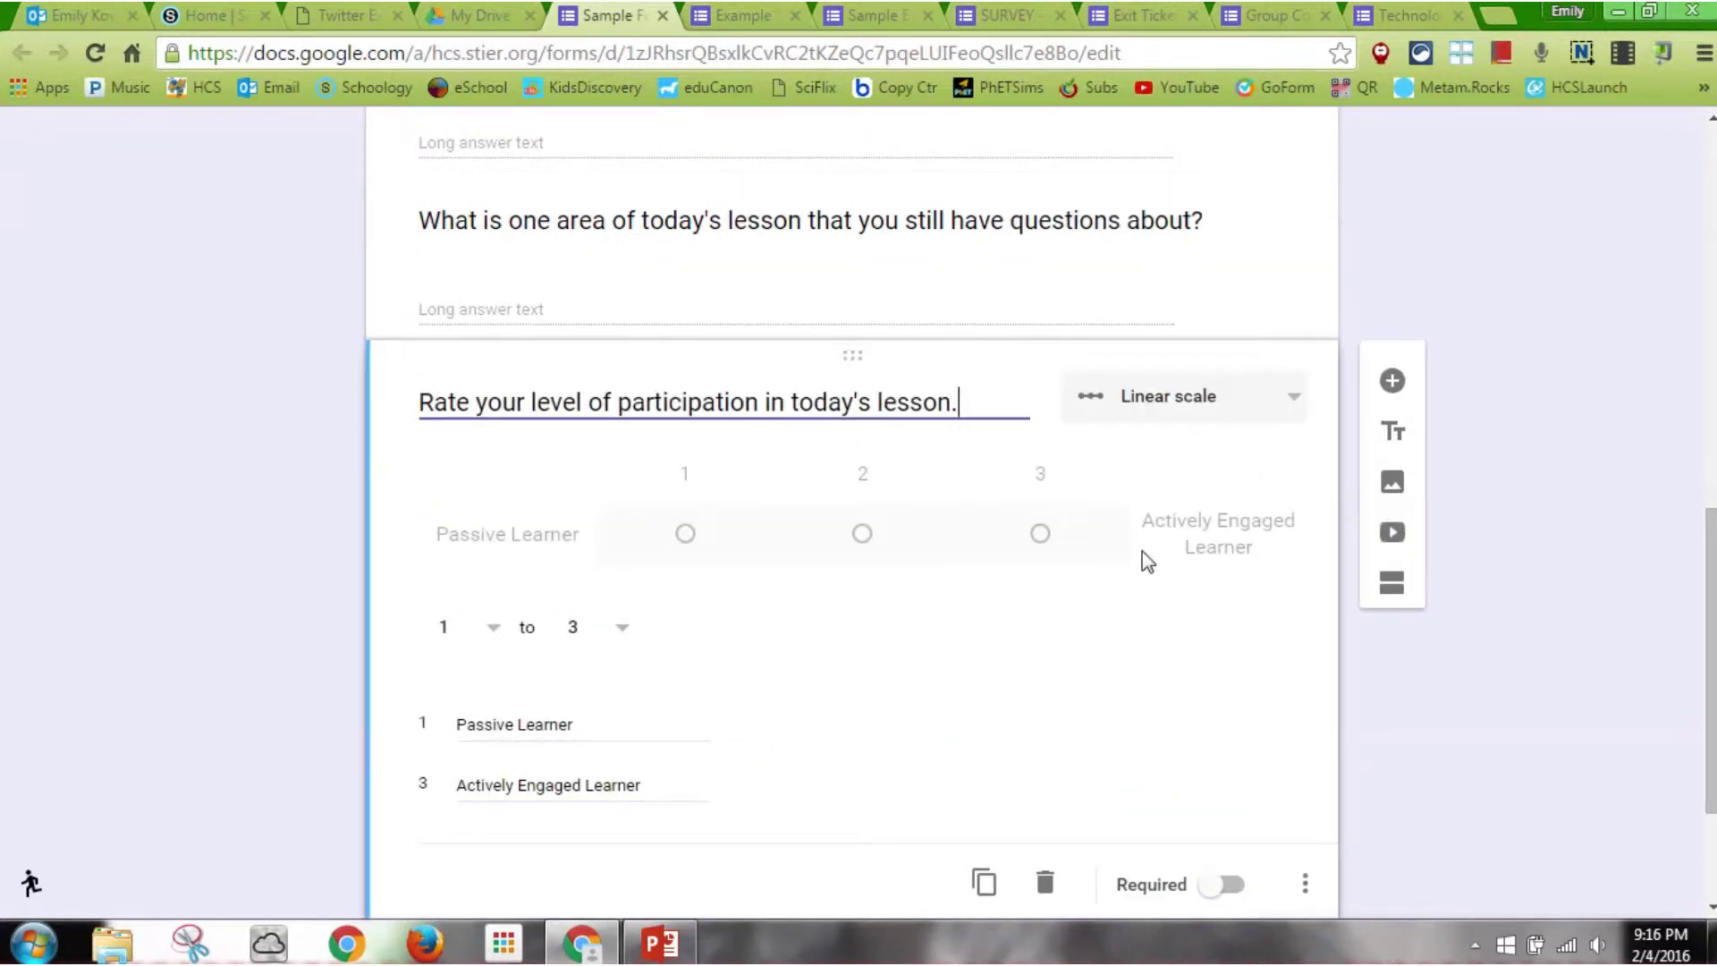
left_click_drag(1709, 626, 1710, 244)
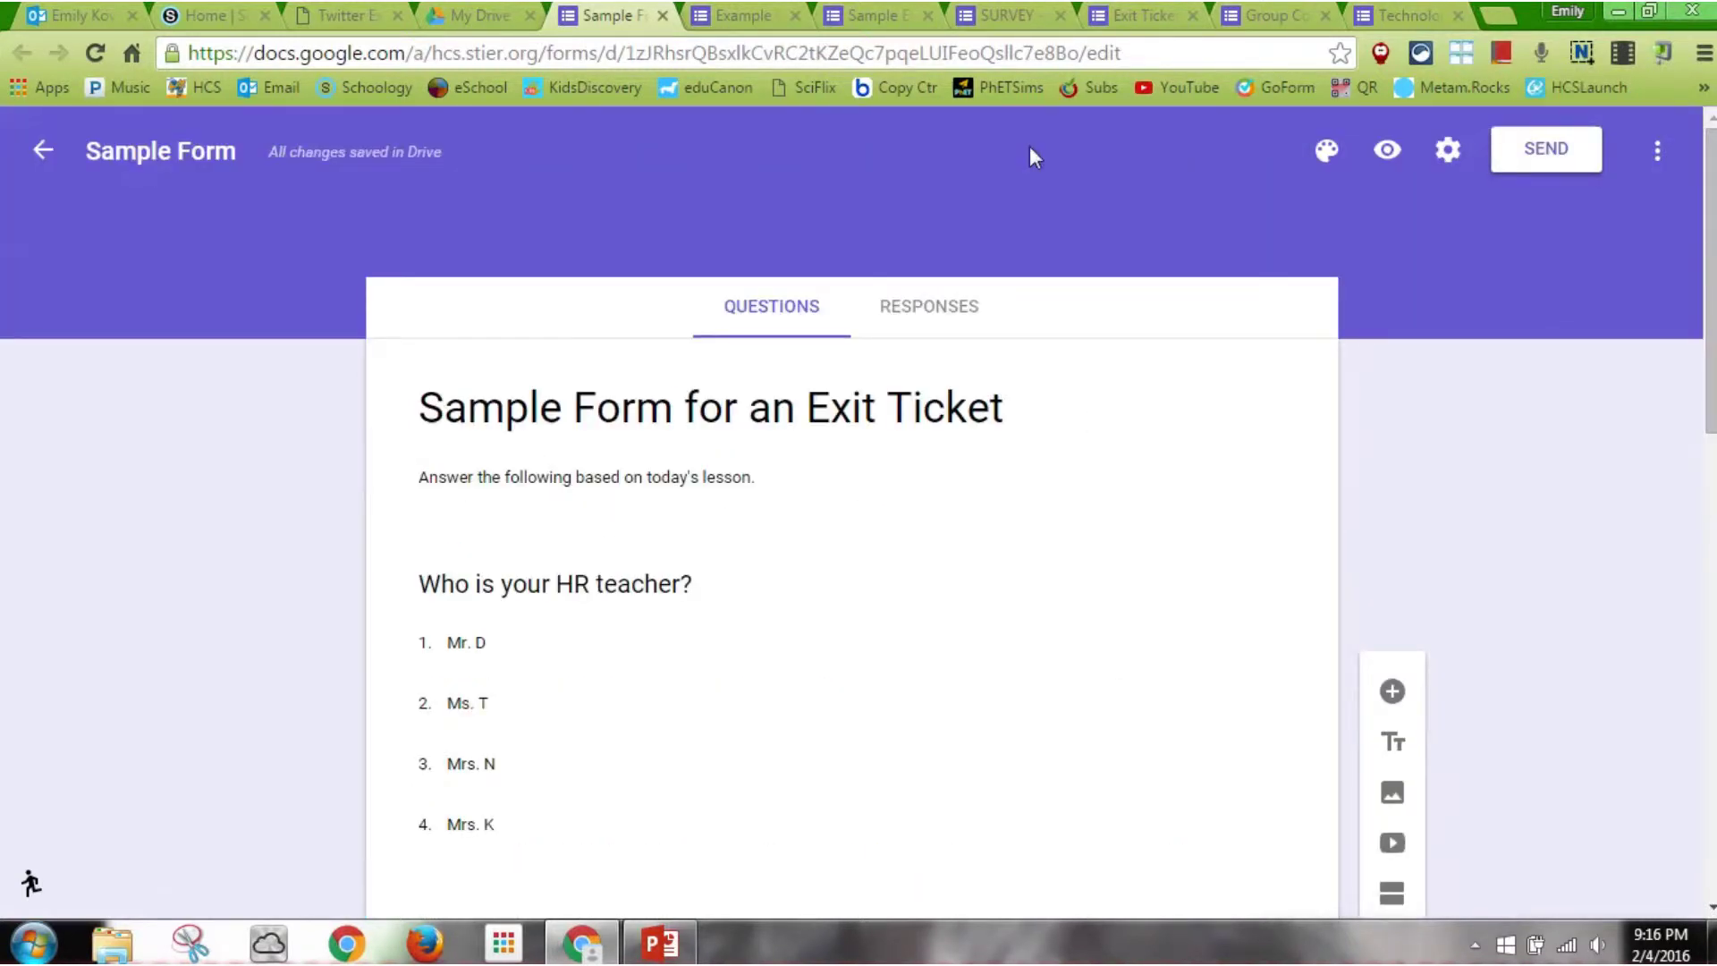
Check the Responses view (0 responses), then bring up the Send form dialog
left_click(963, 325)
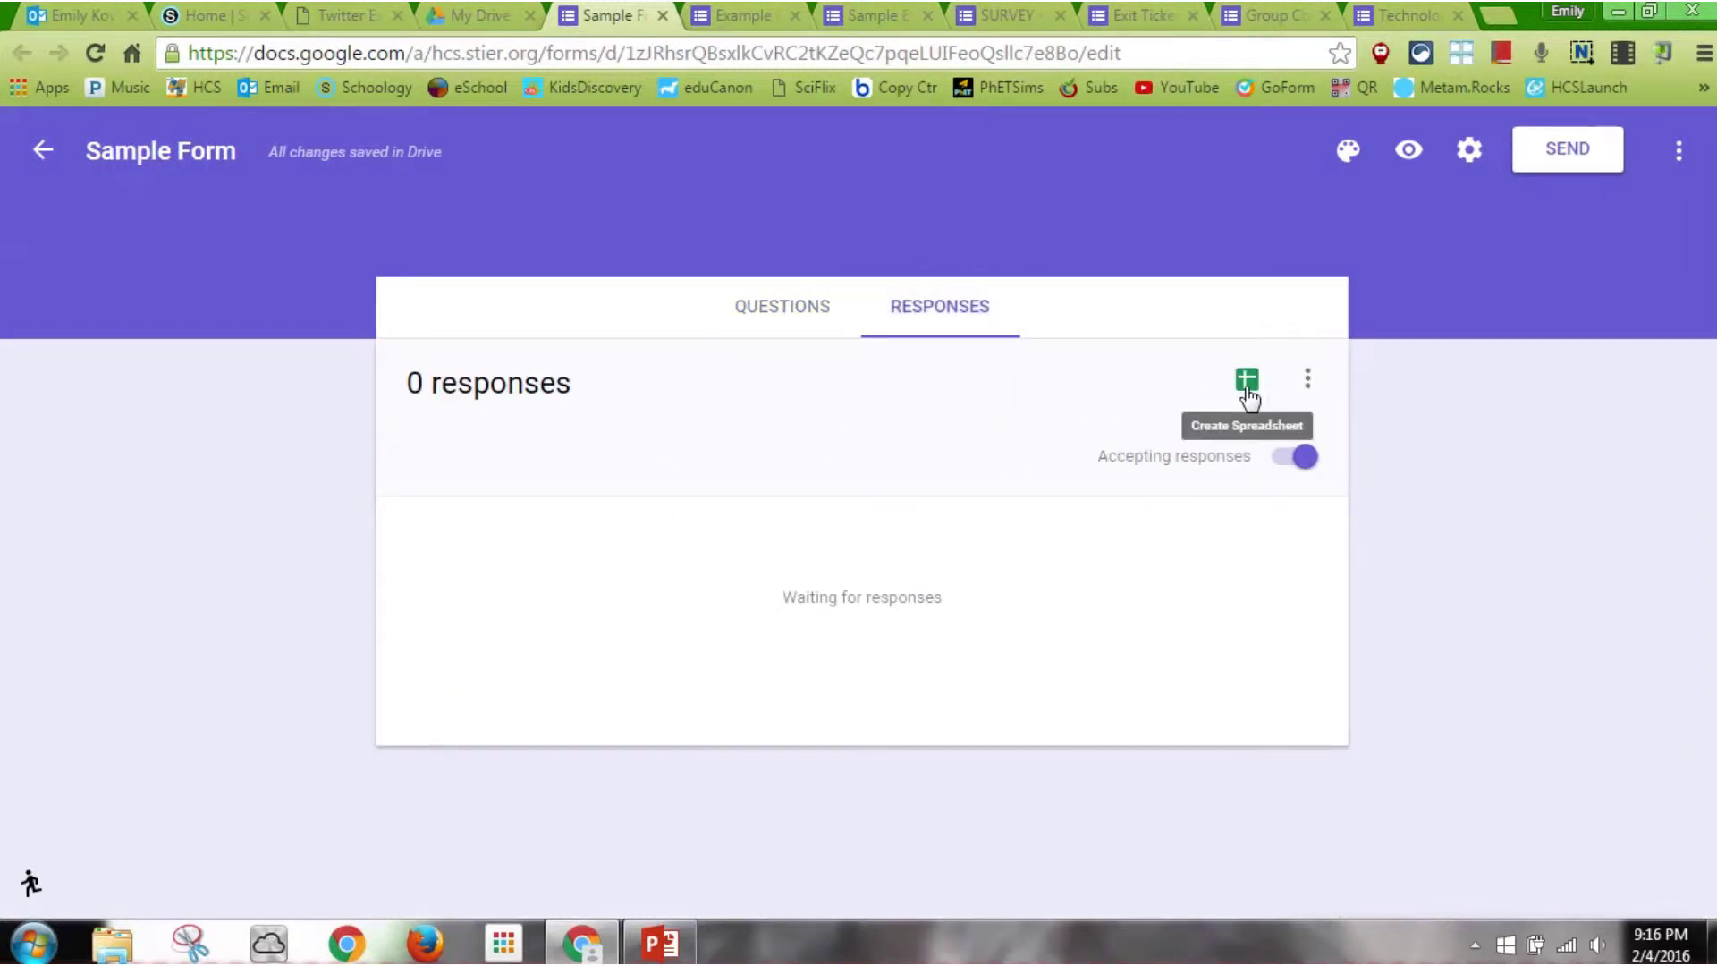
left_click(1308, 383)
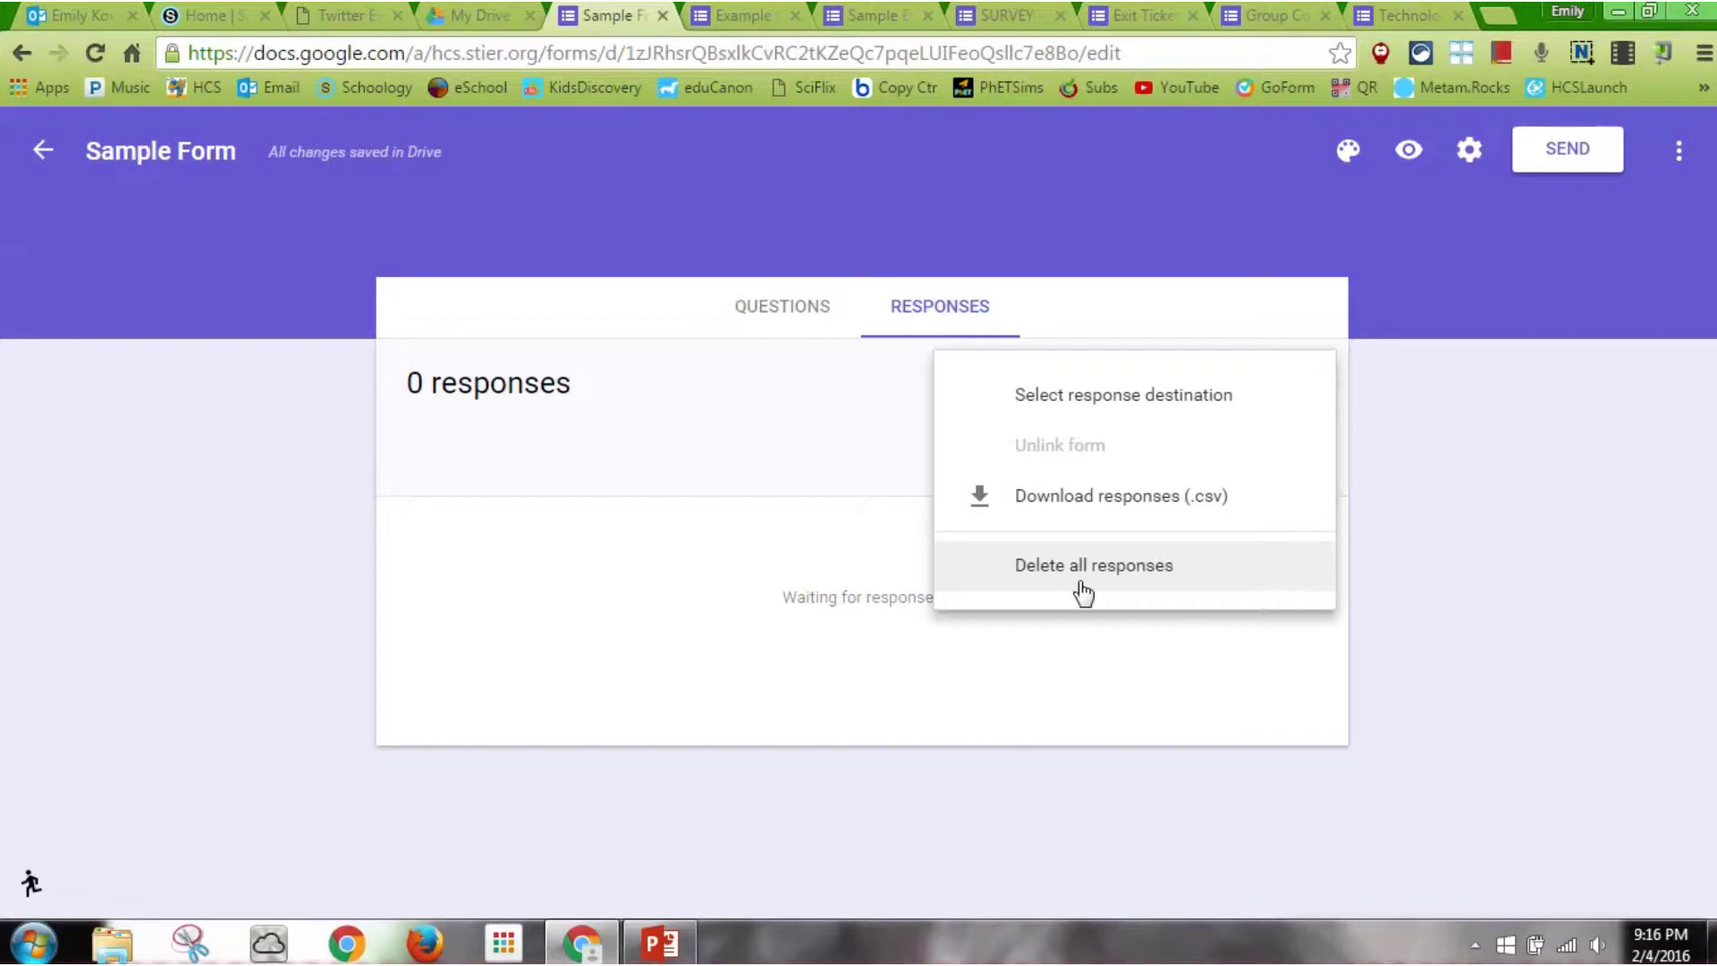
left_click(771, 307)
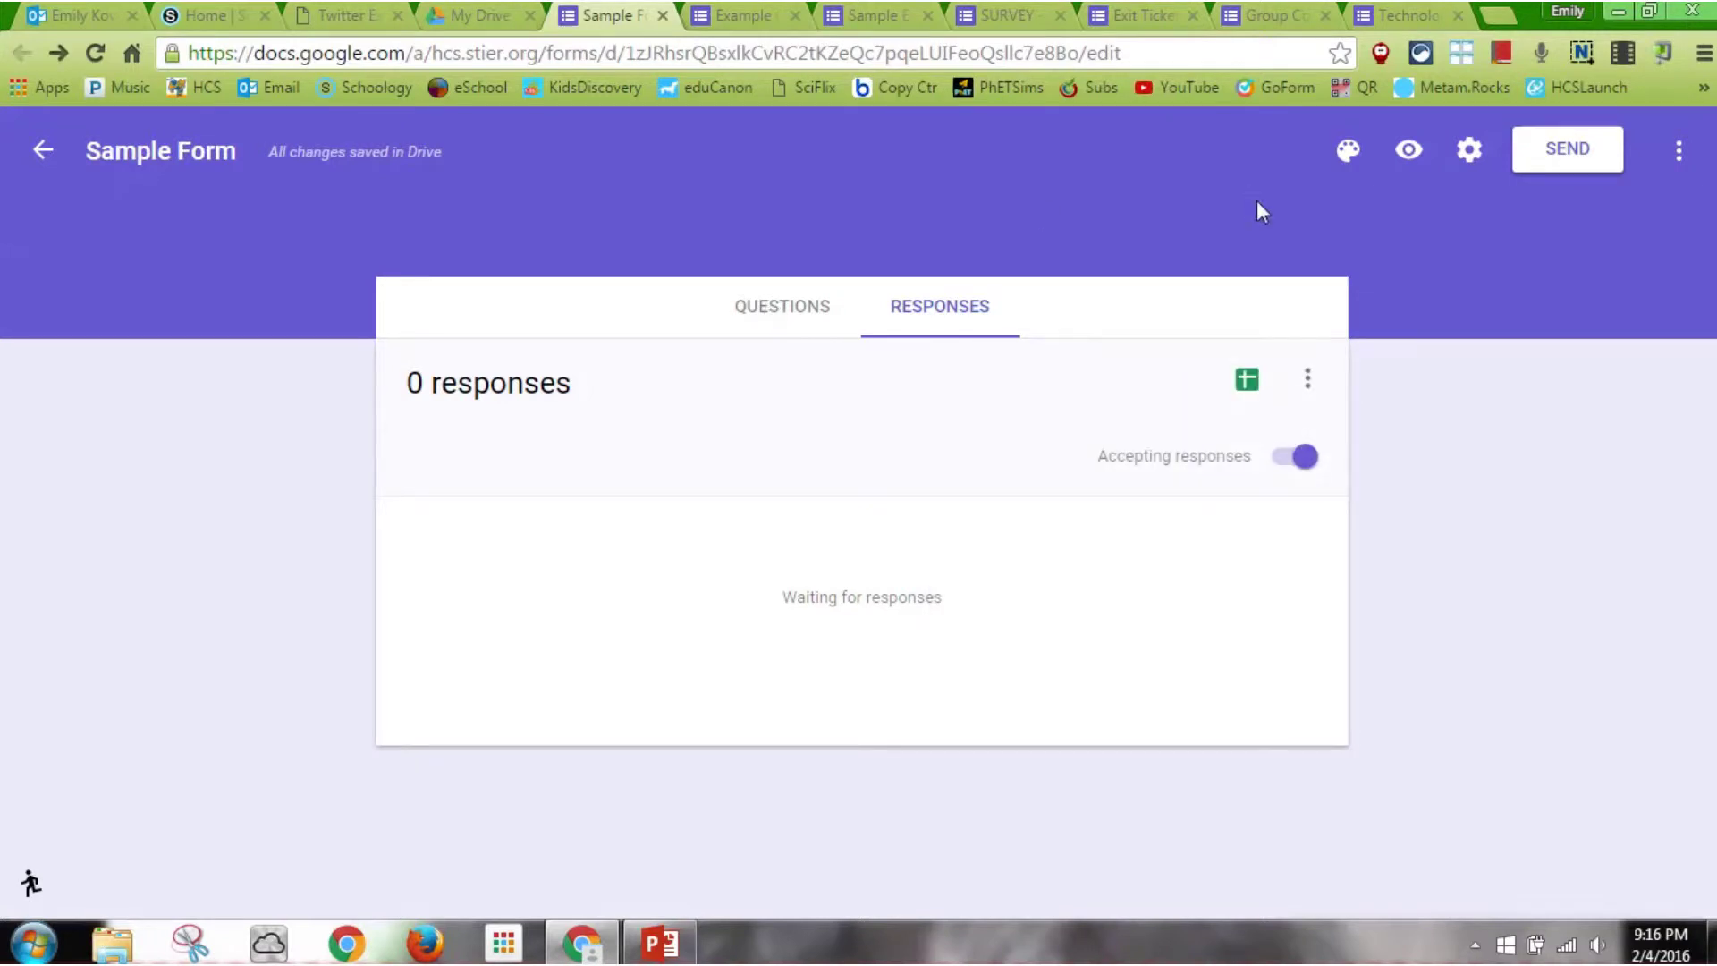
left_click(1595, 150)
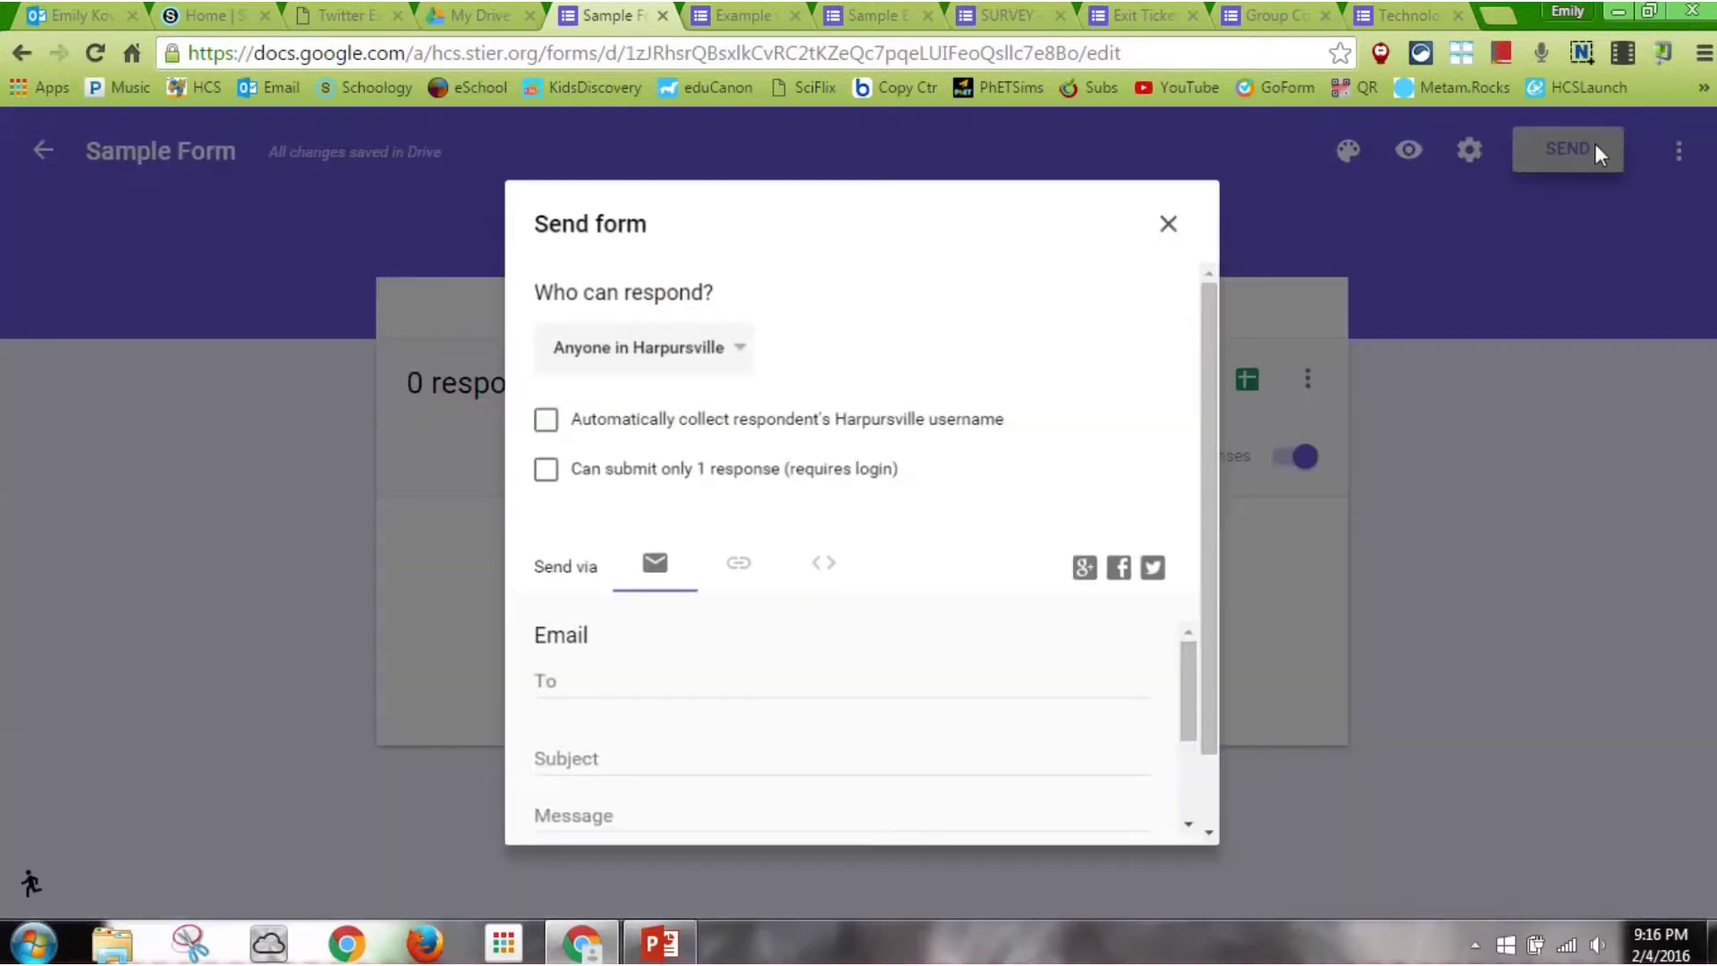
Let anyone respond to the form and copy its shareable link
left_click(728, 341)
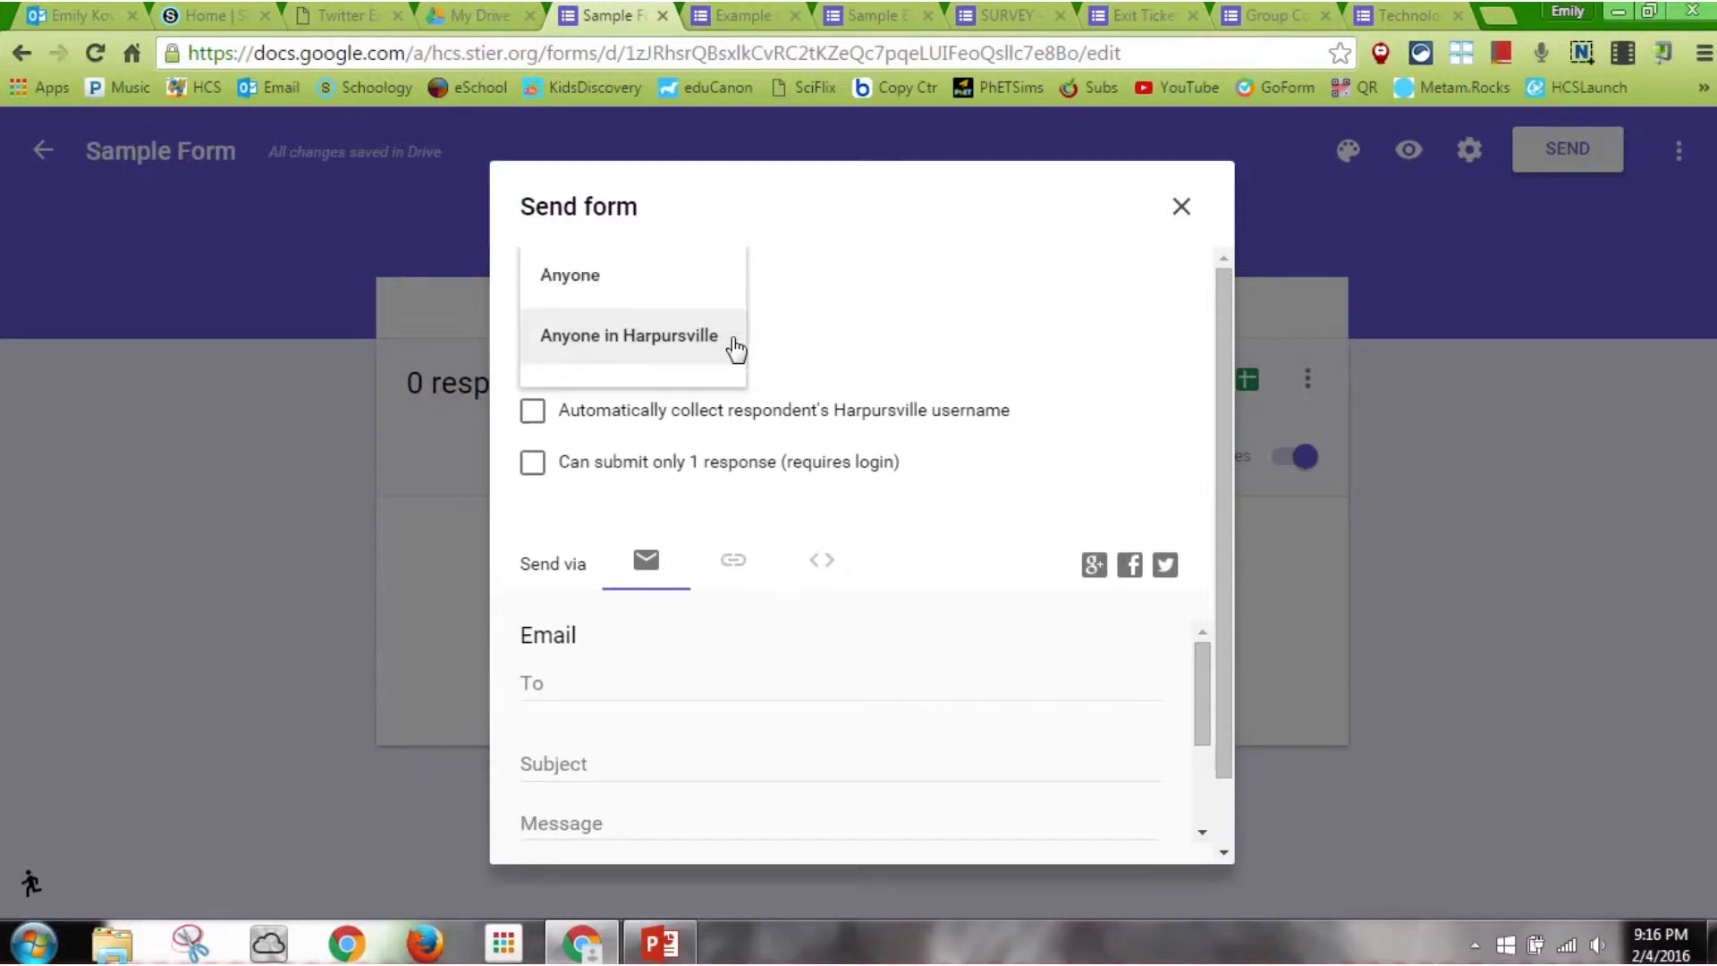
left_click(688, 284)
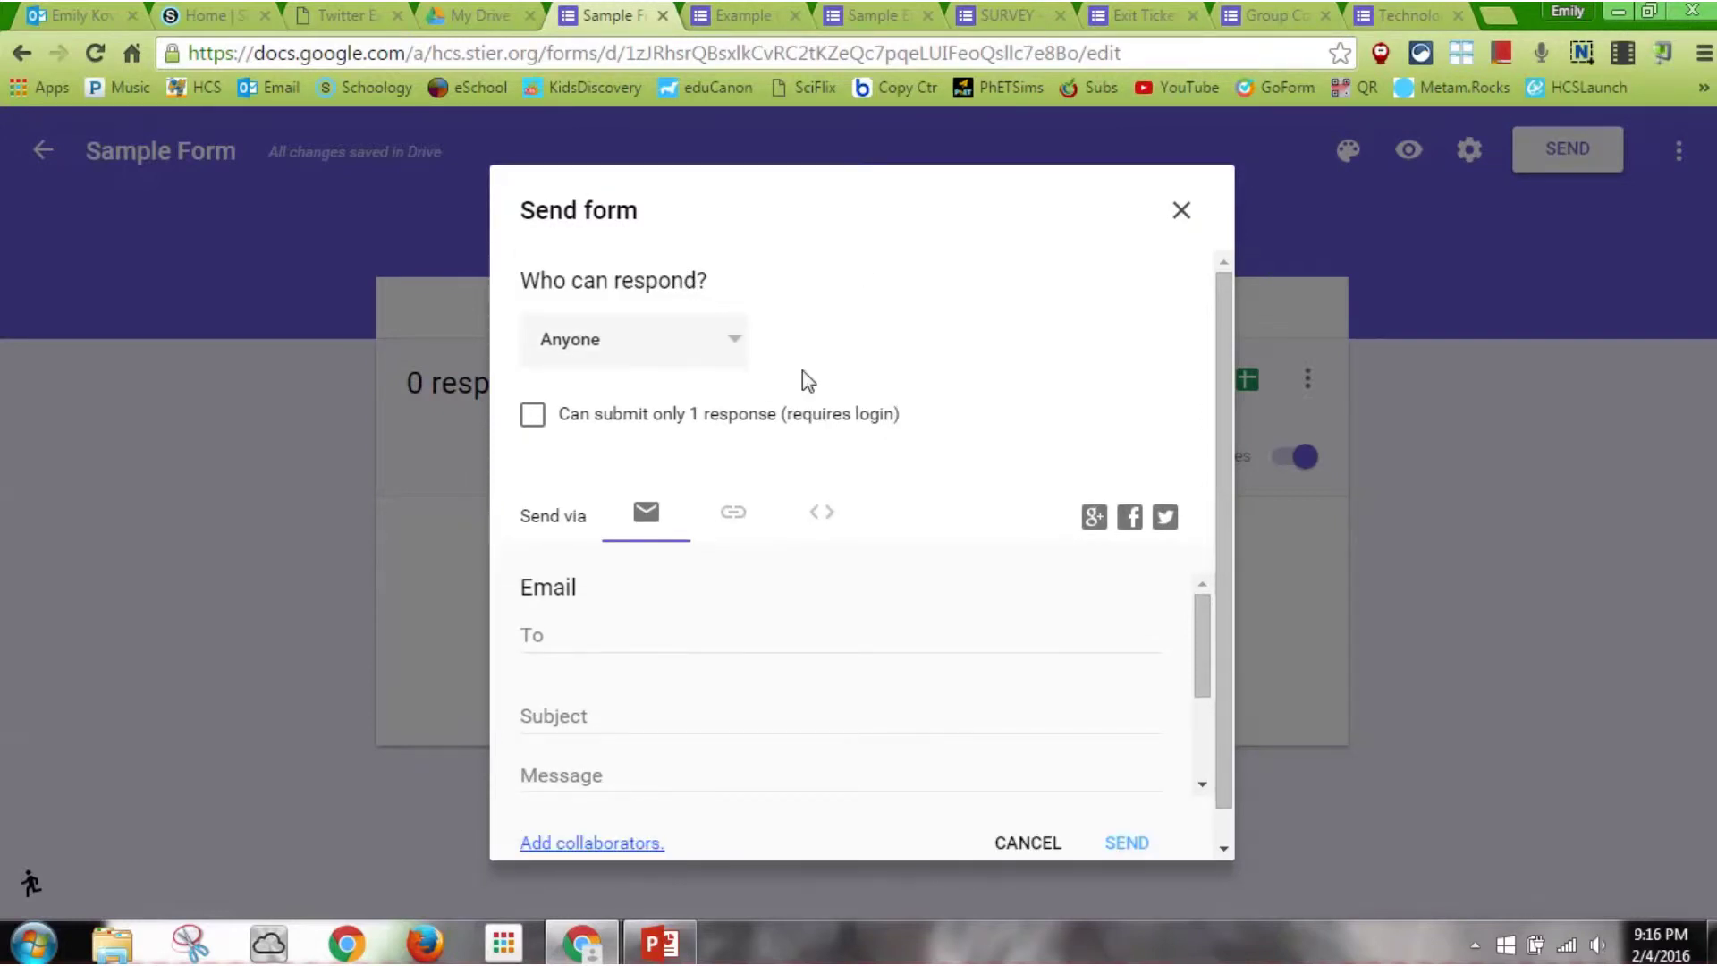
left_click(741, 527)
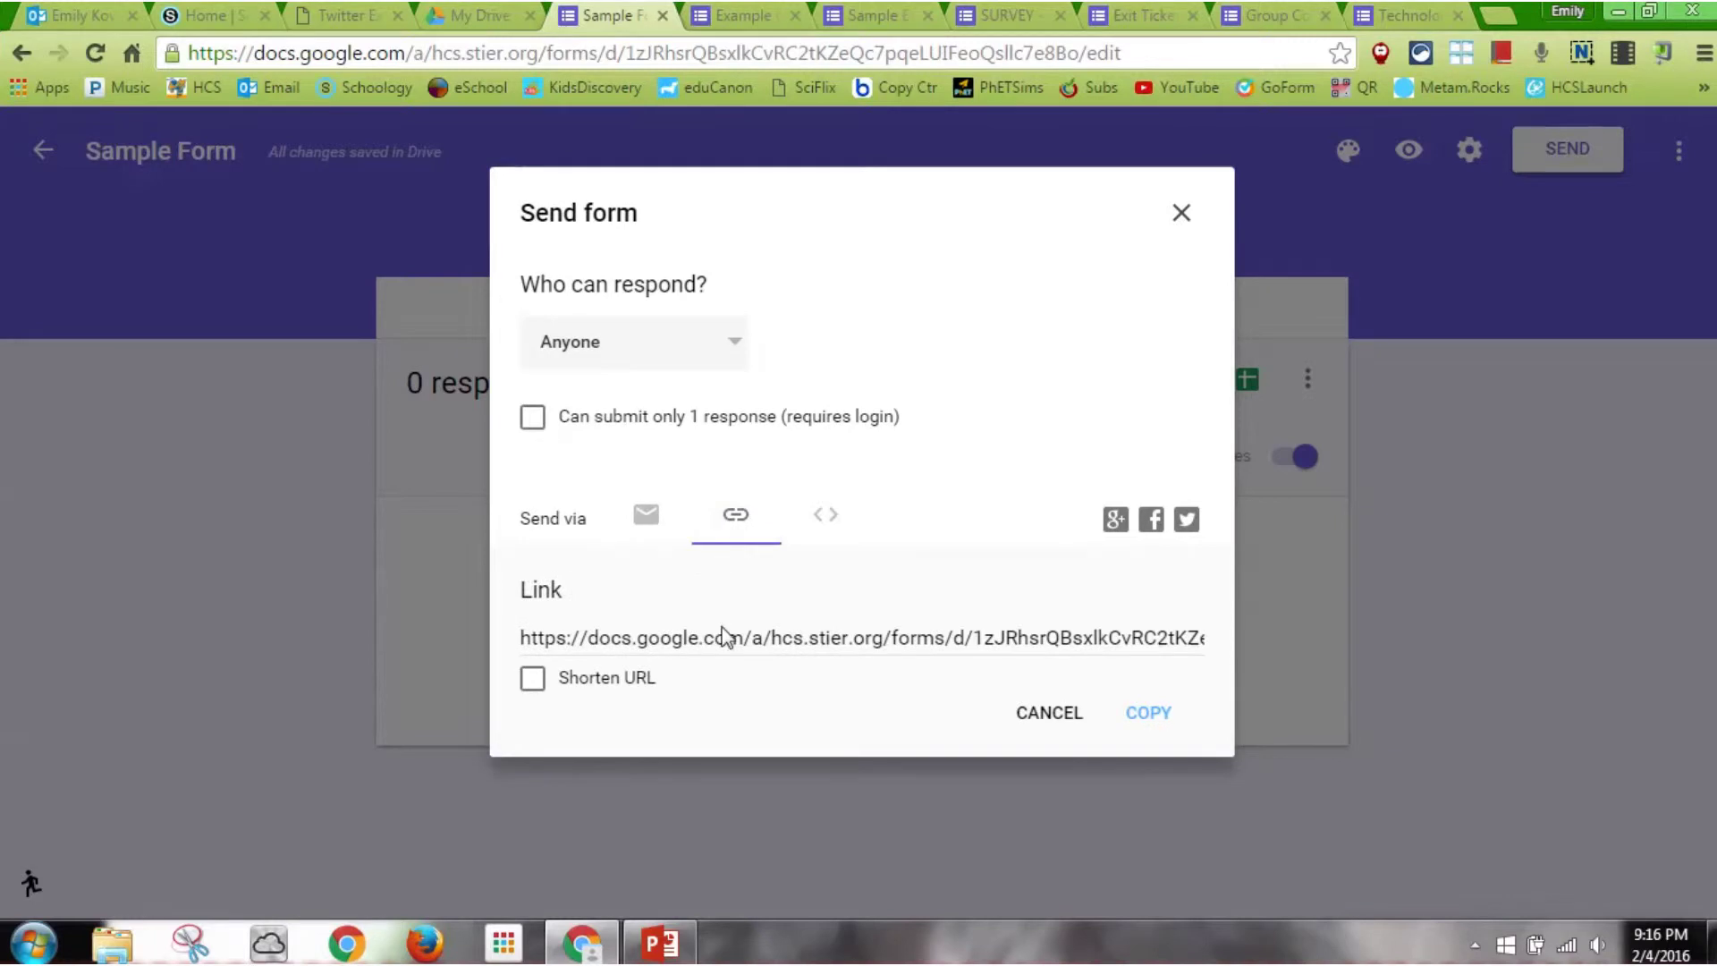
left_click(723, 637)
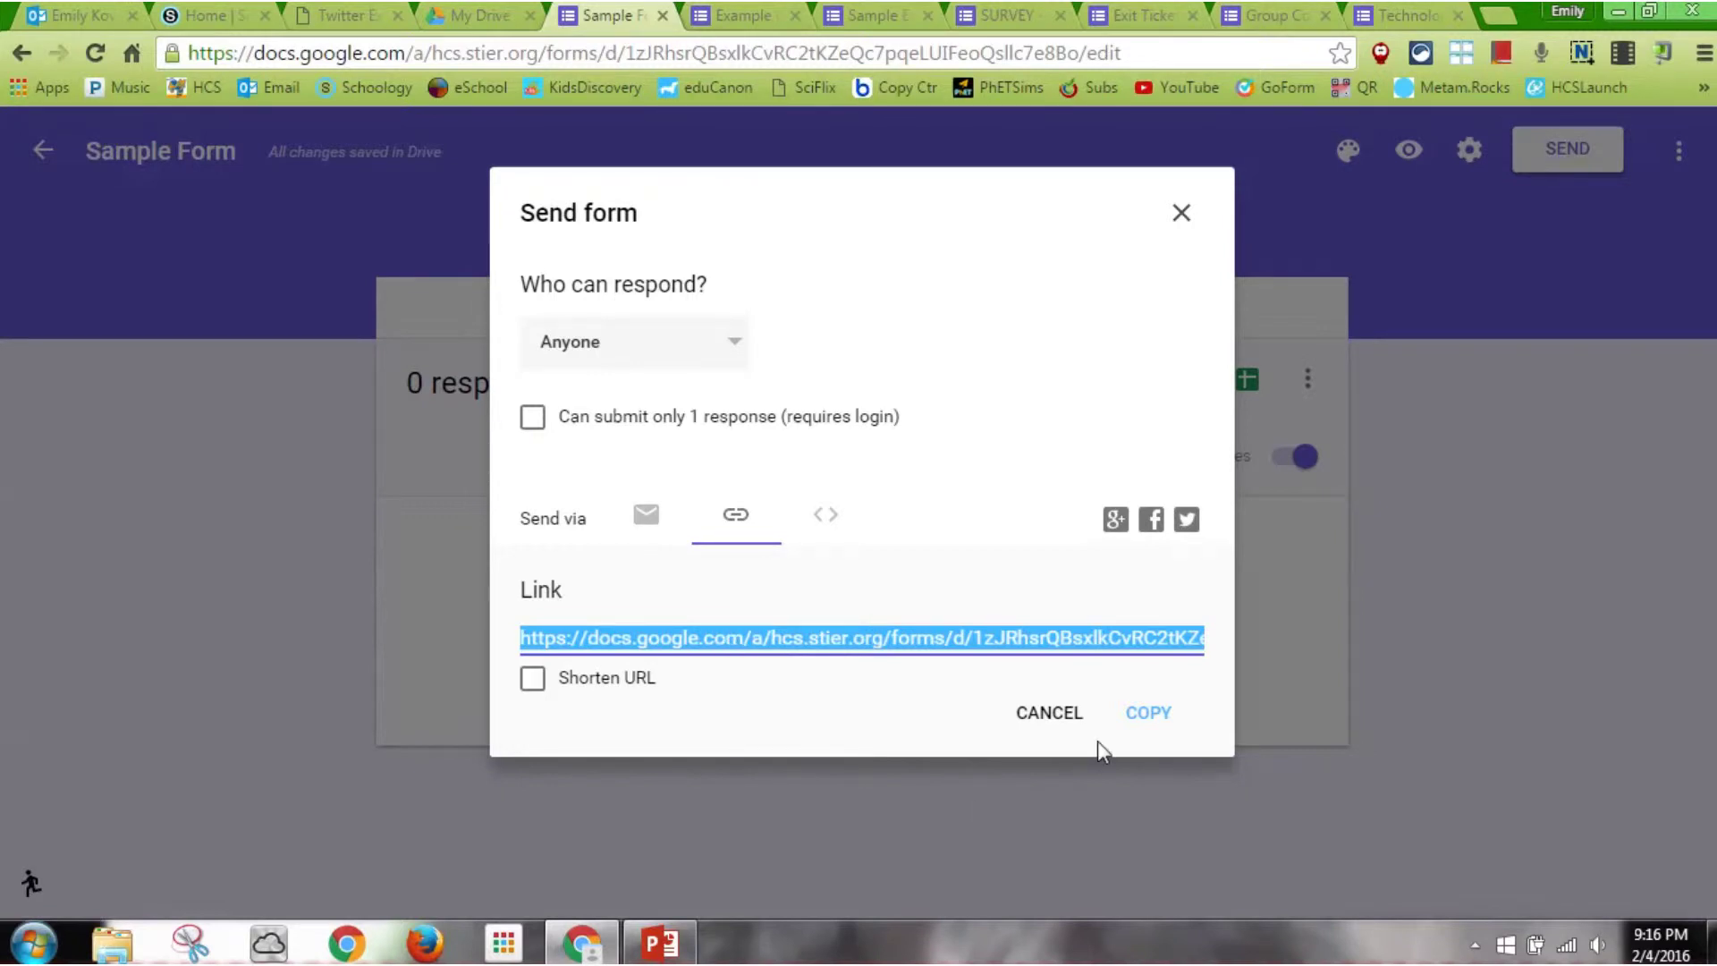
left_click(1060, 713)
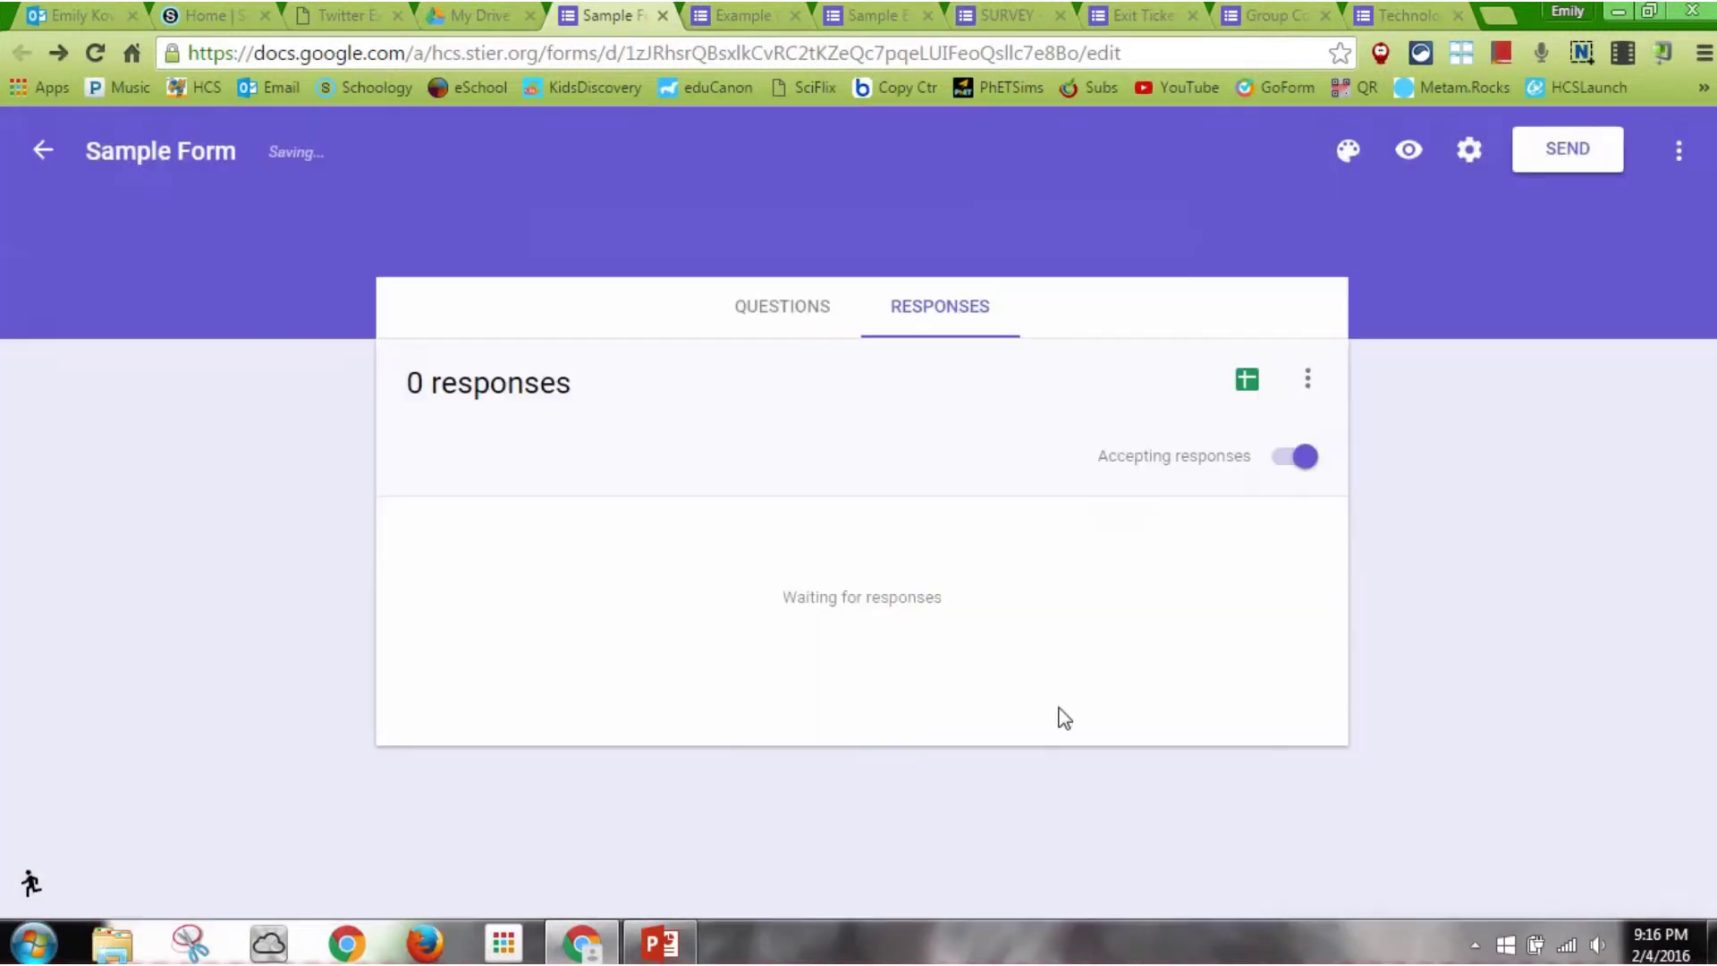
Make the form green and apply the clover leaves illustration theme to its header
left_click(1348, 152)
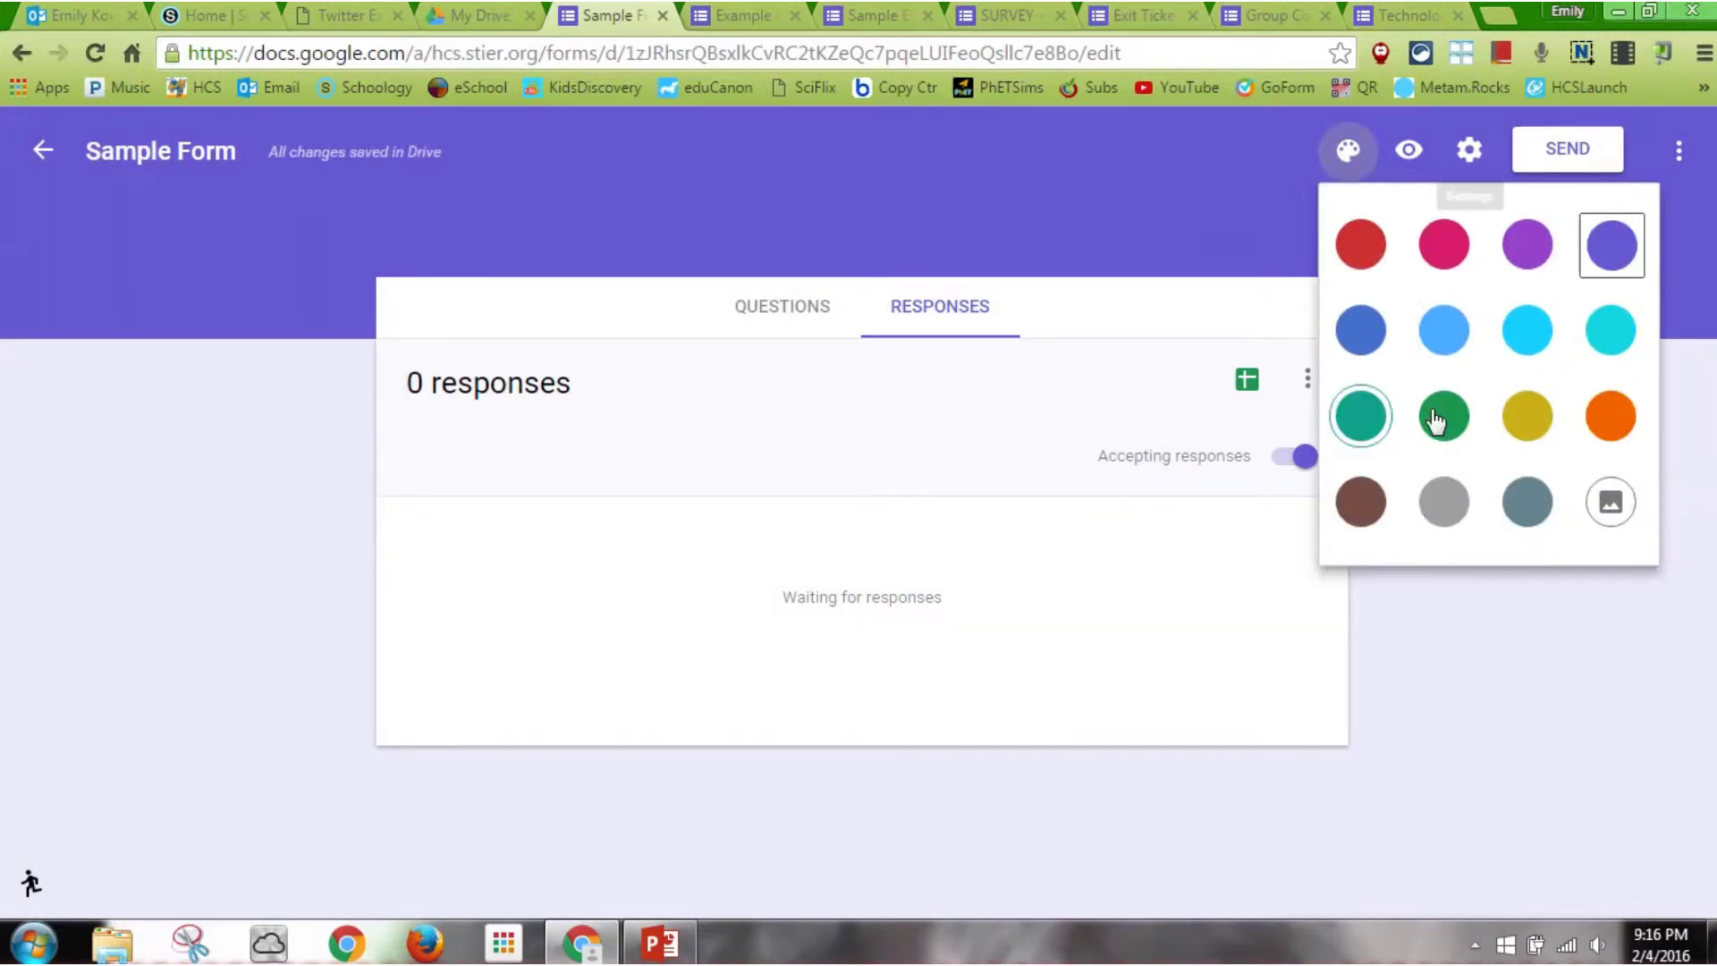
left_click(1470, 425)
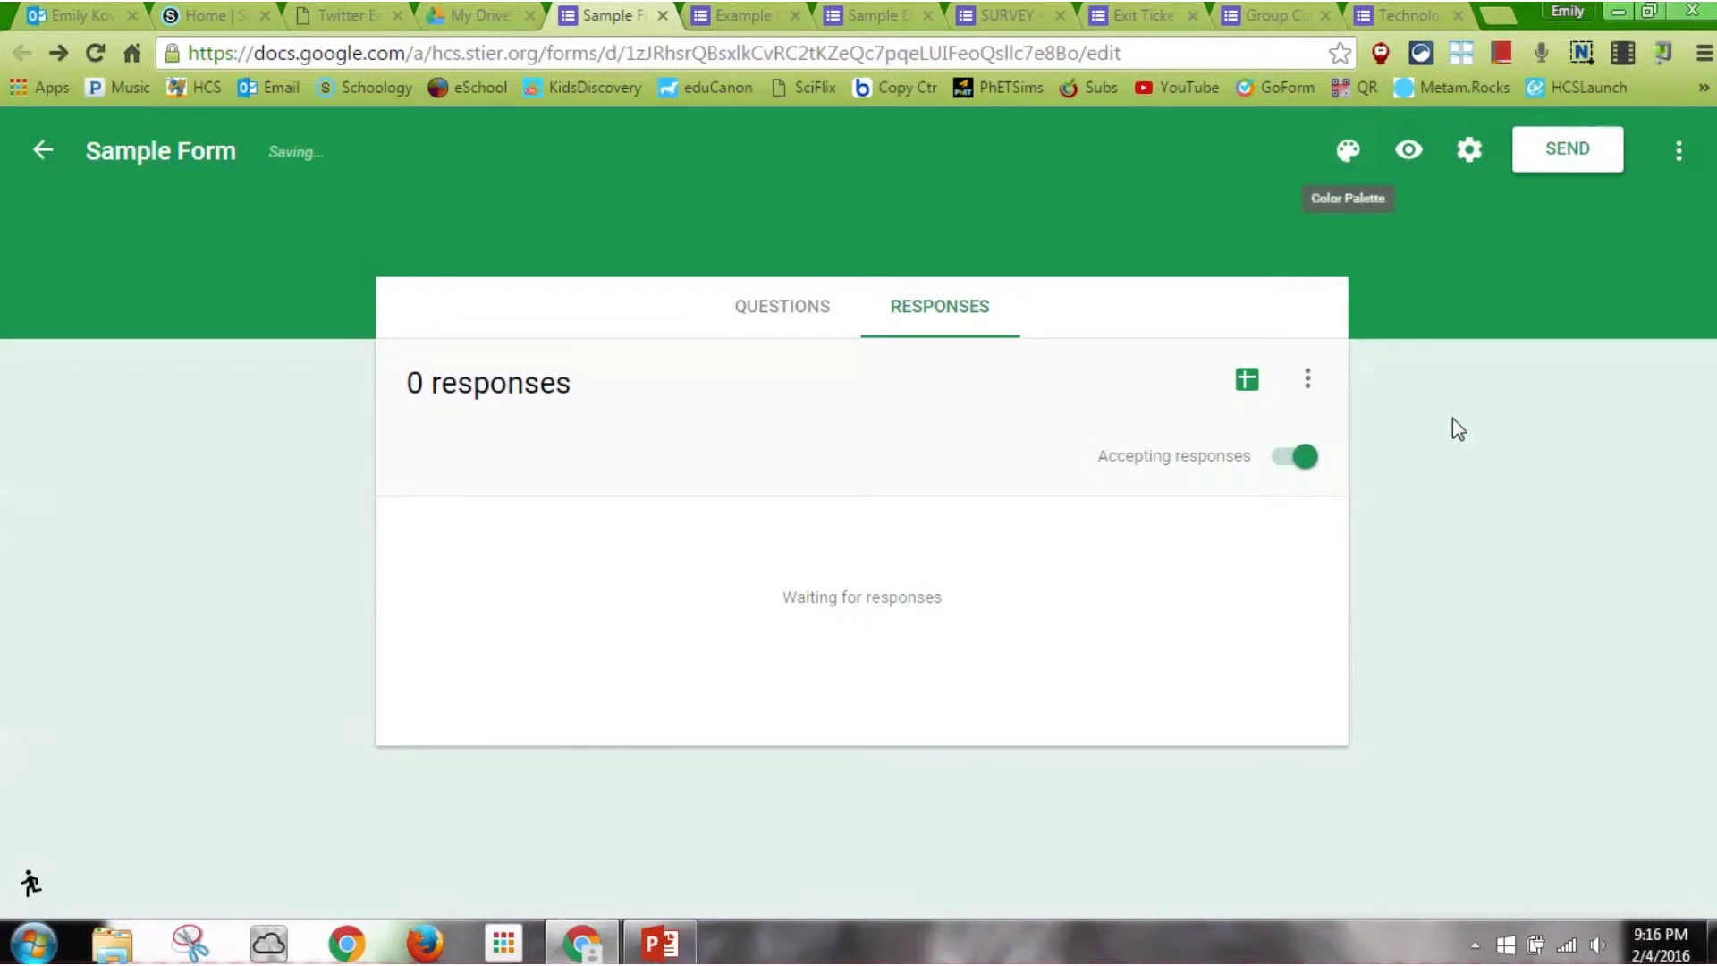
left_click(1349, 146)
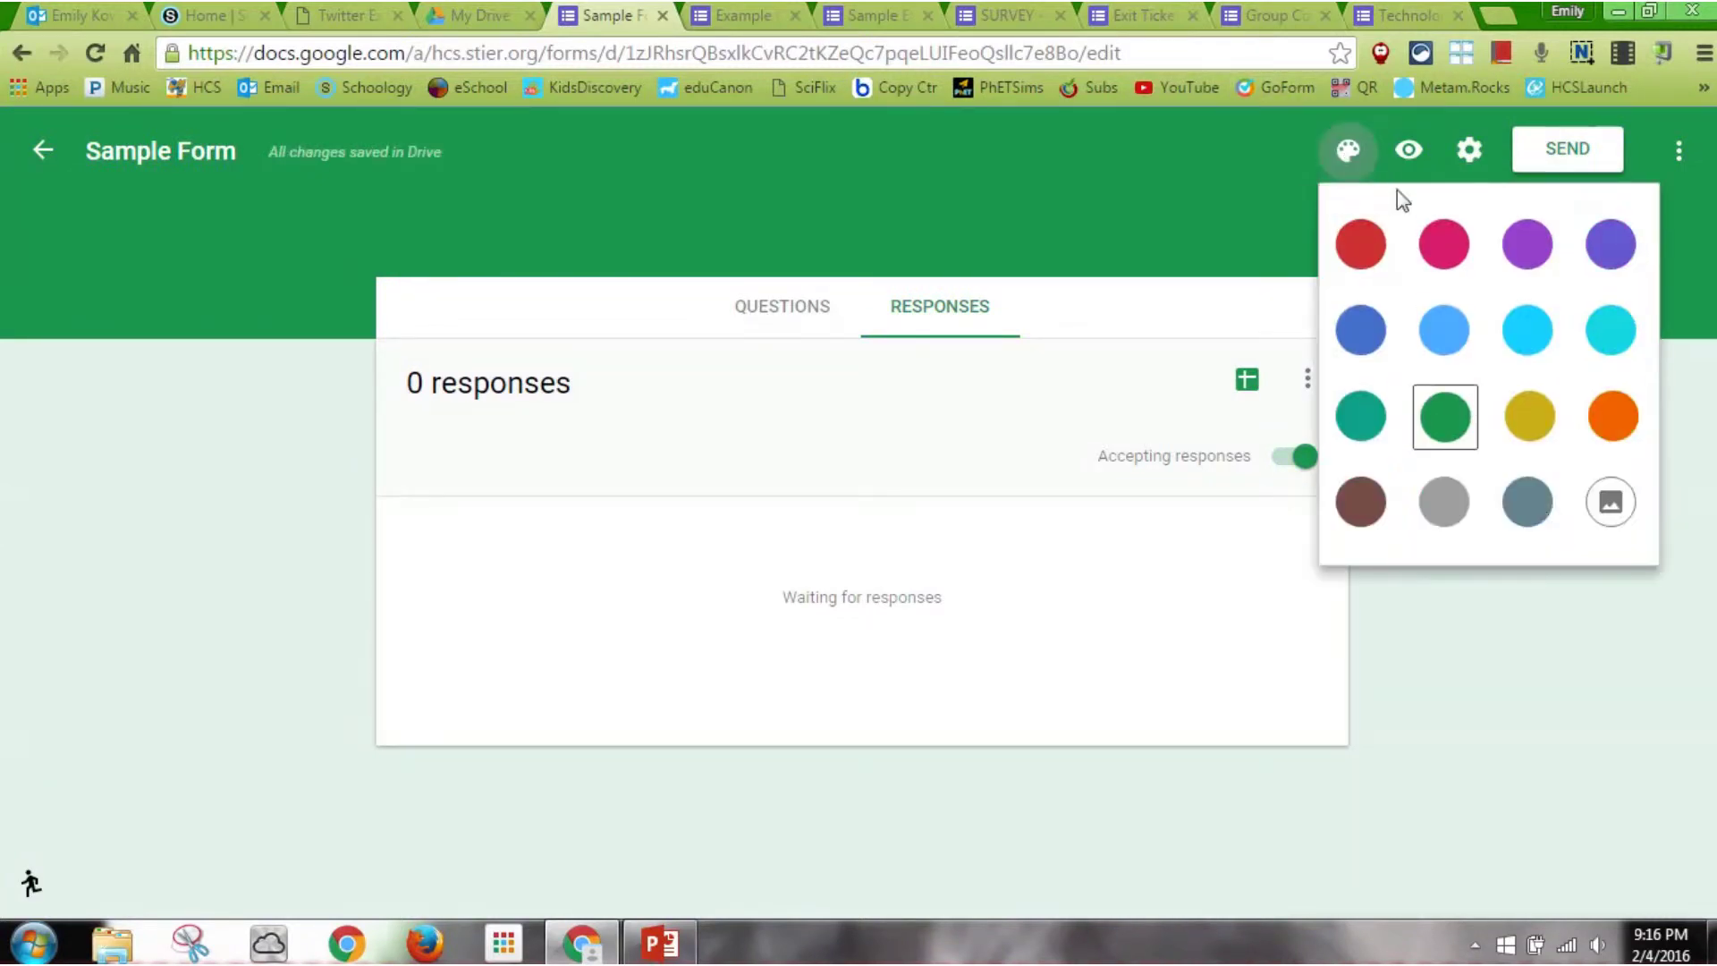
left_click(1611, 503)
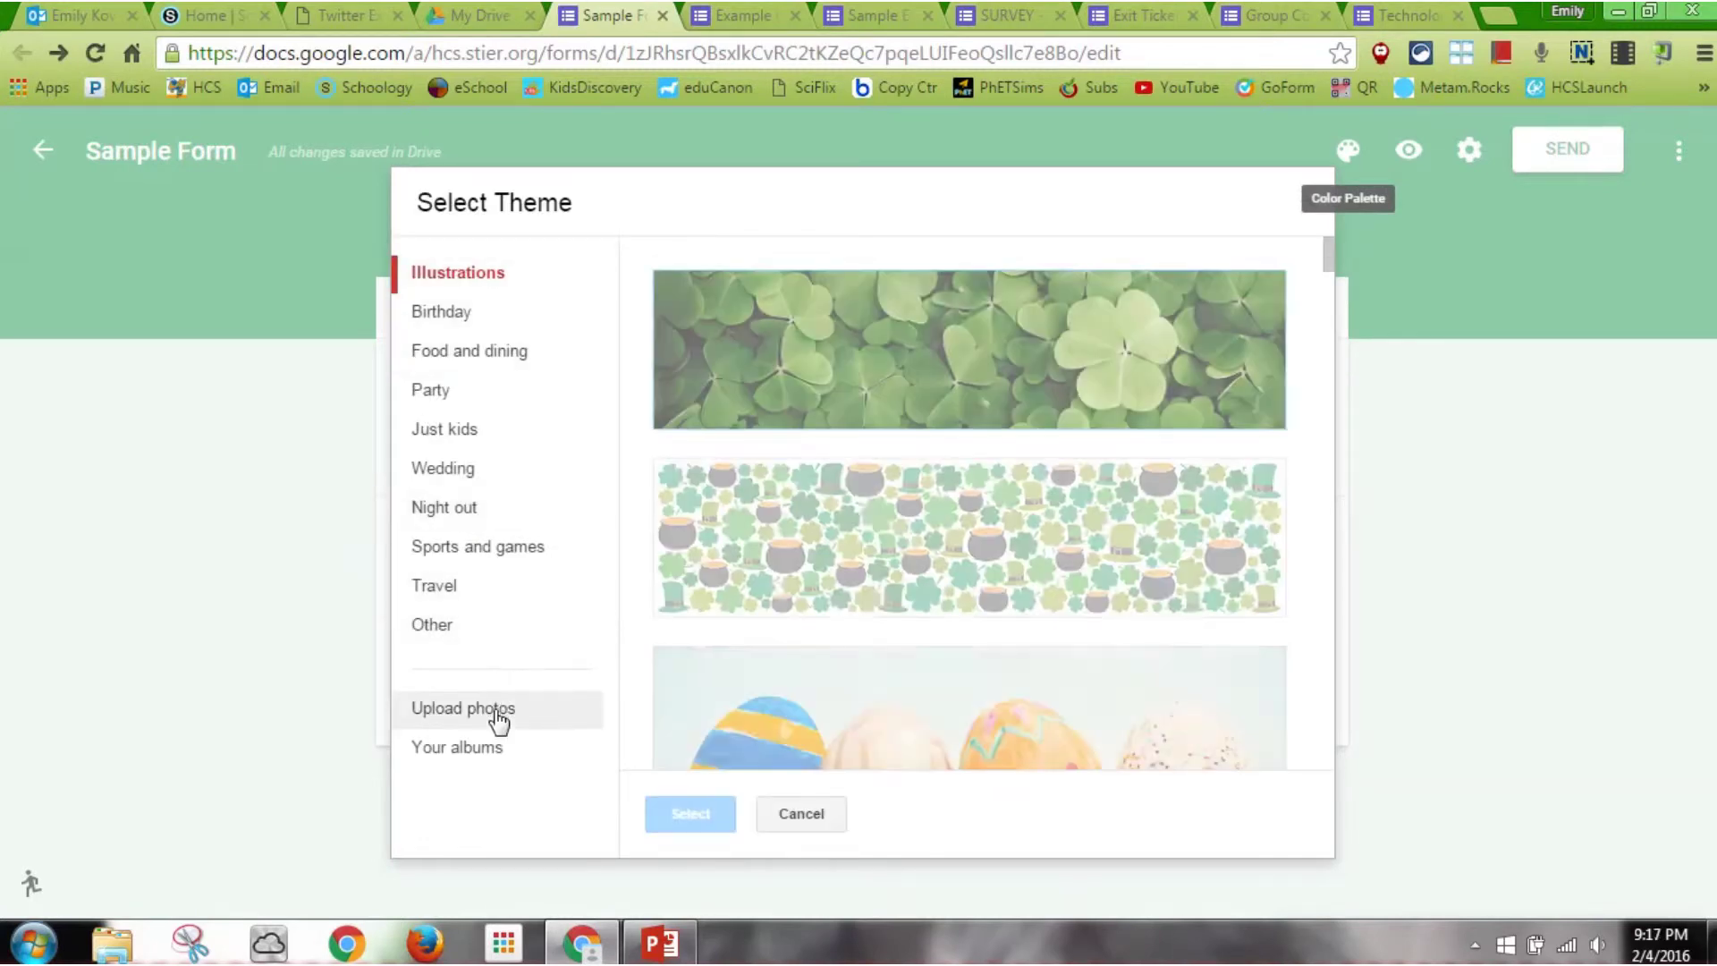
left_click(912, 399)
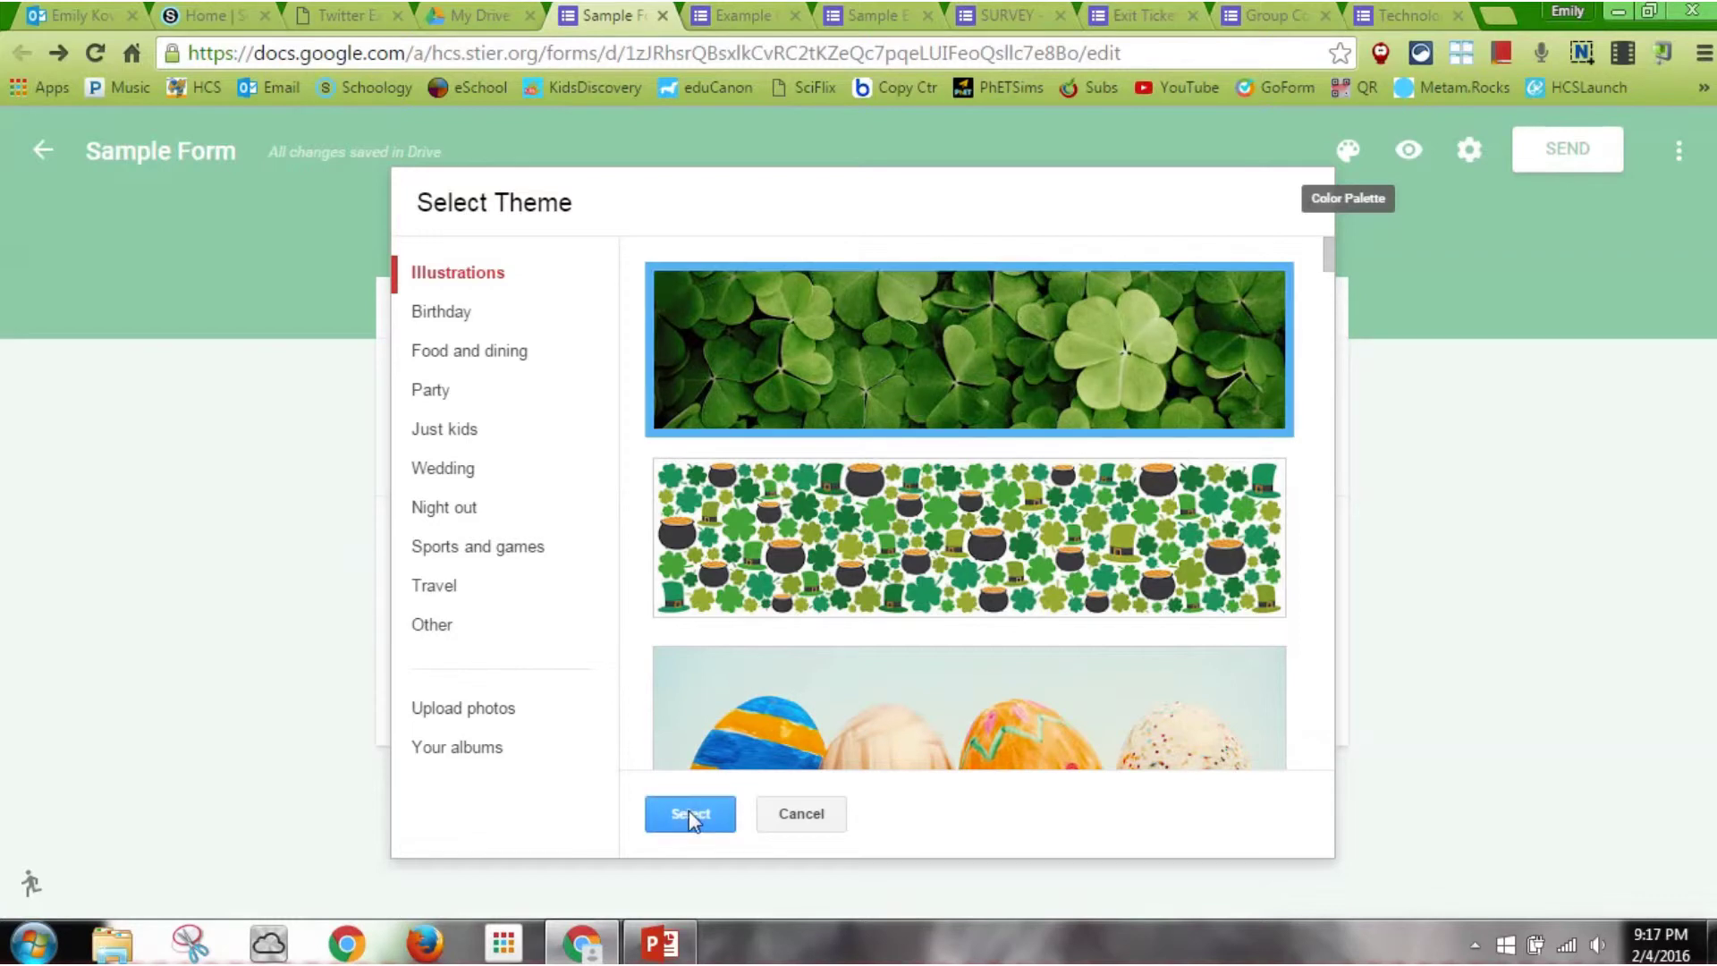
left_click(688, 810)
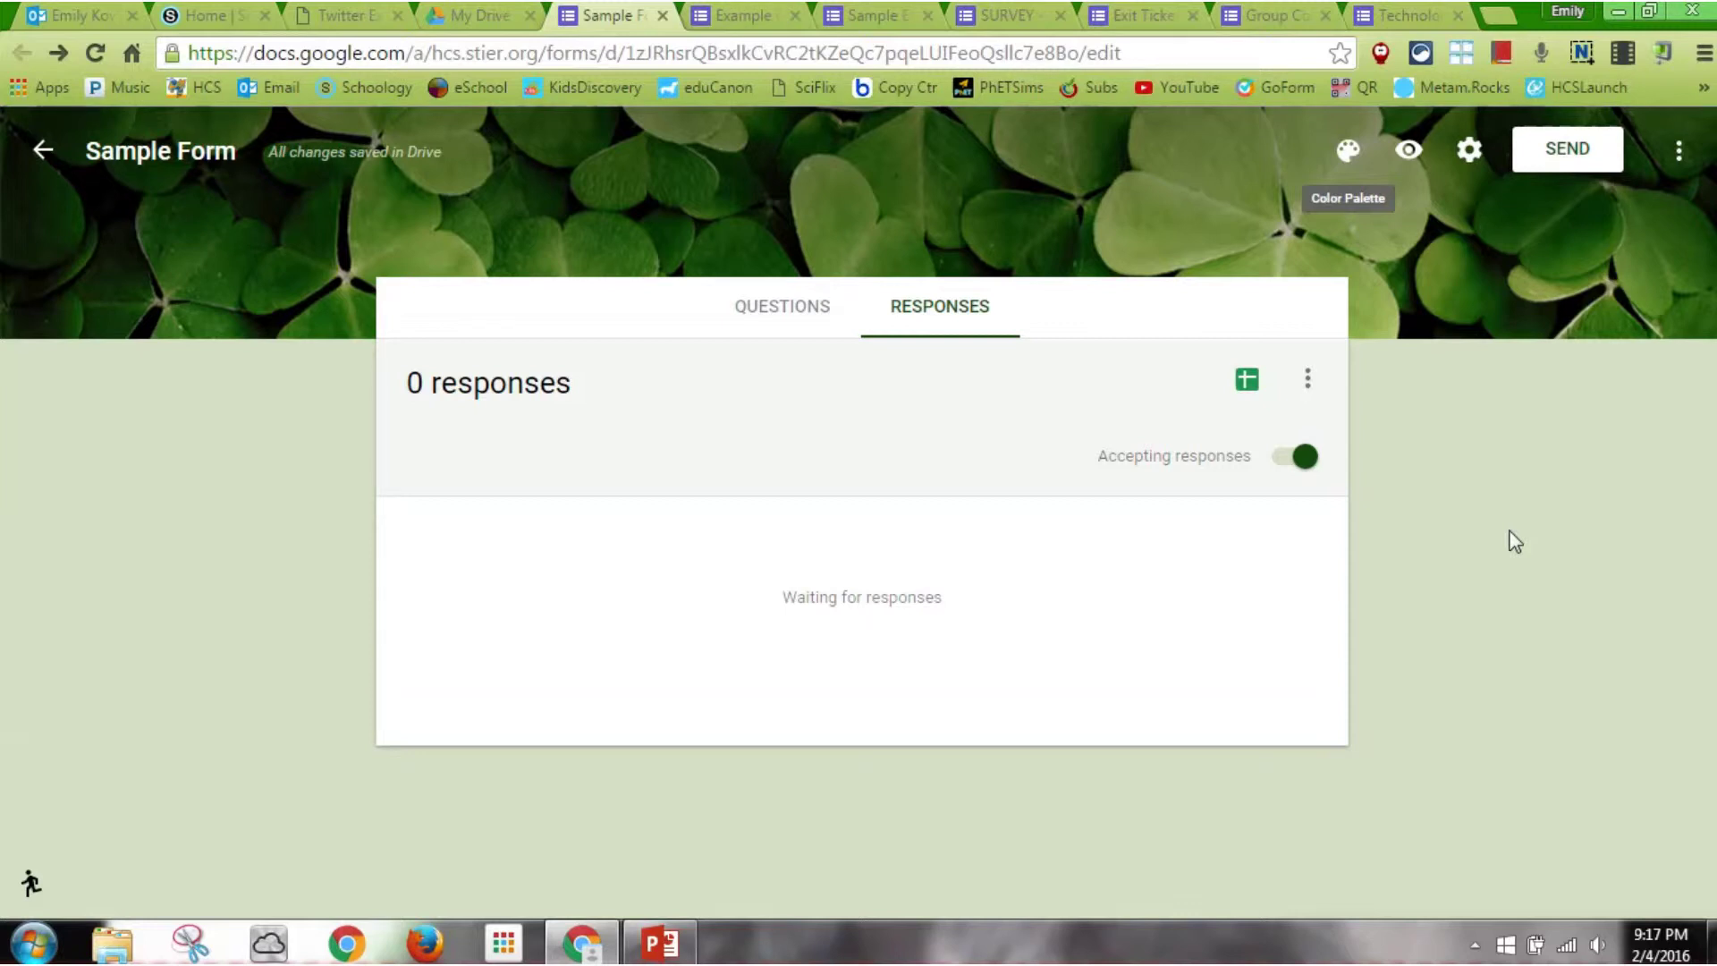
Save the form settings with the submit-another-response link enabled, then return to the questions
left_click(1474, 164)
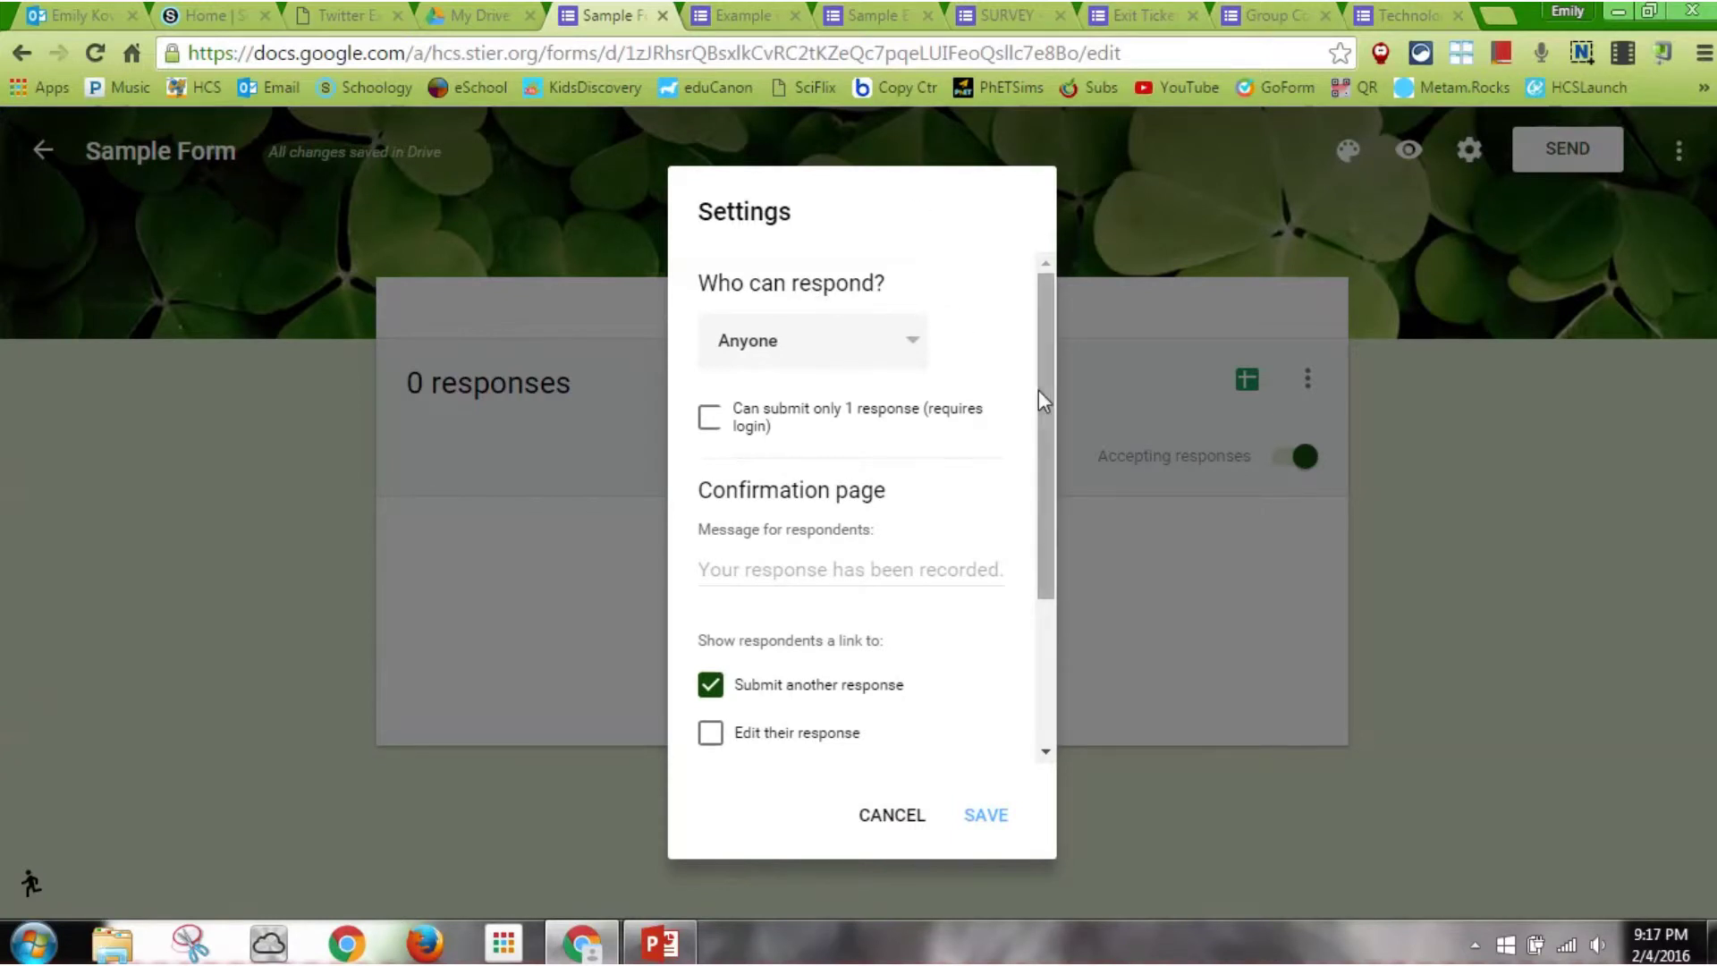
left_click_drag(1038, 389, 1038, 535)
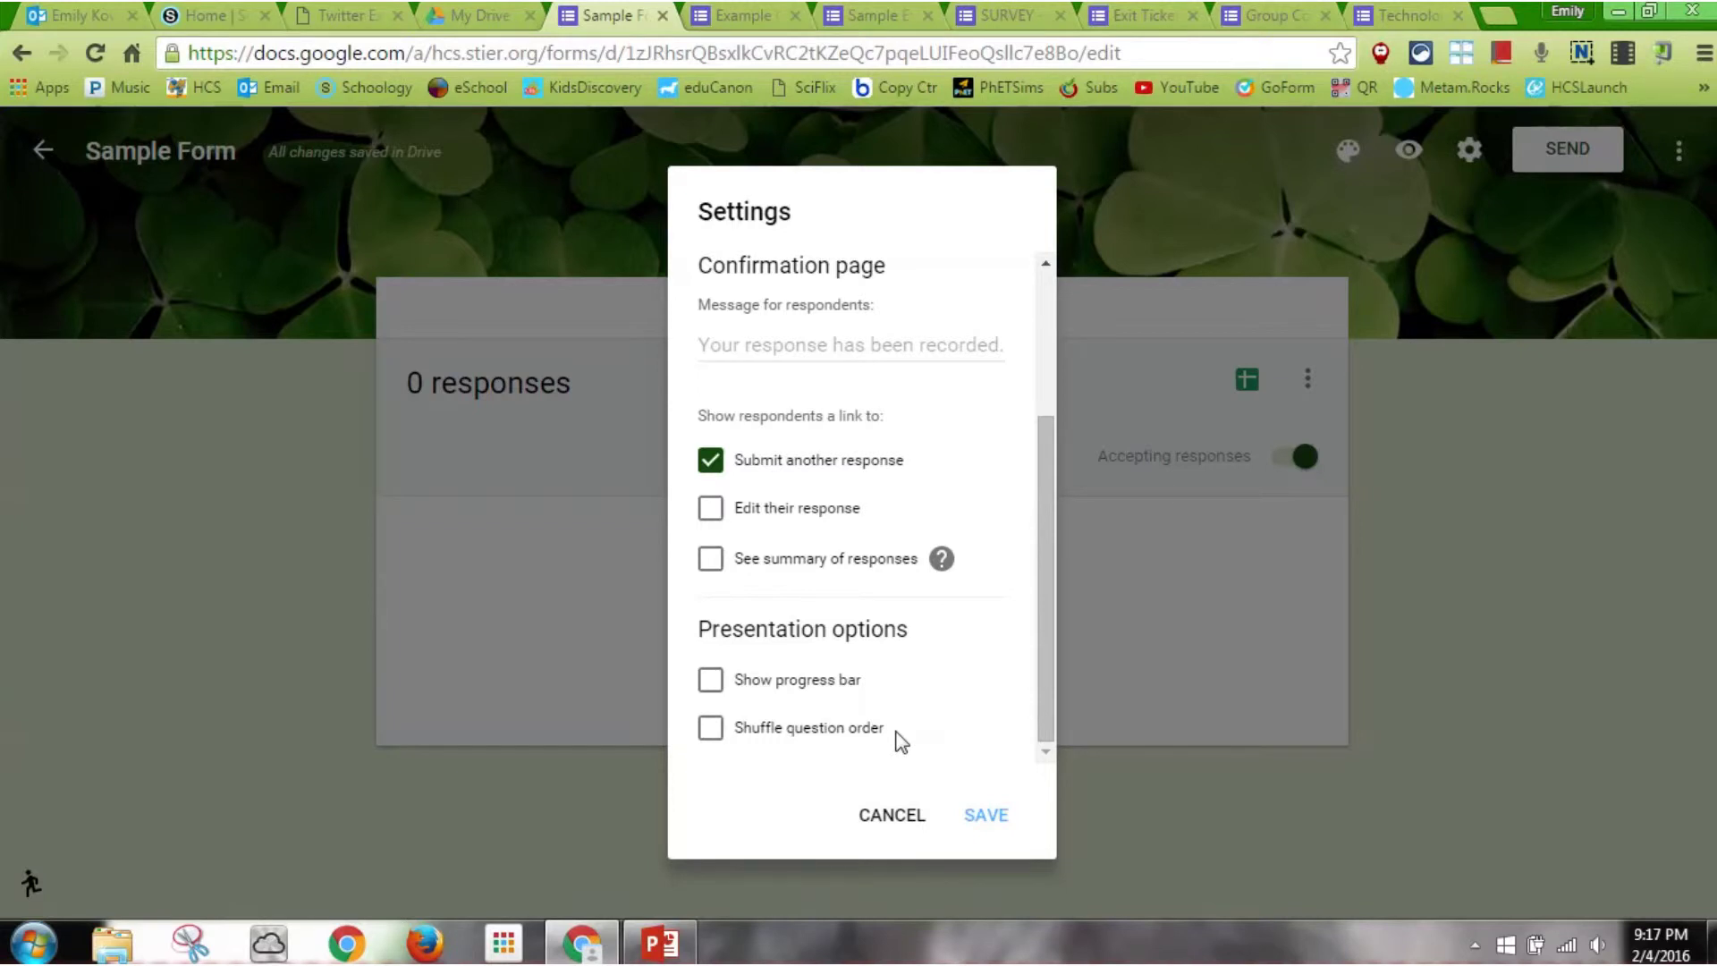
left_click(989, 825)
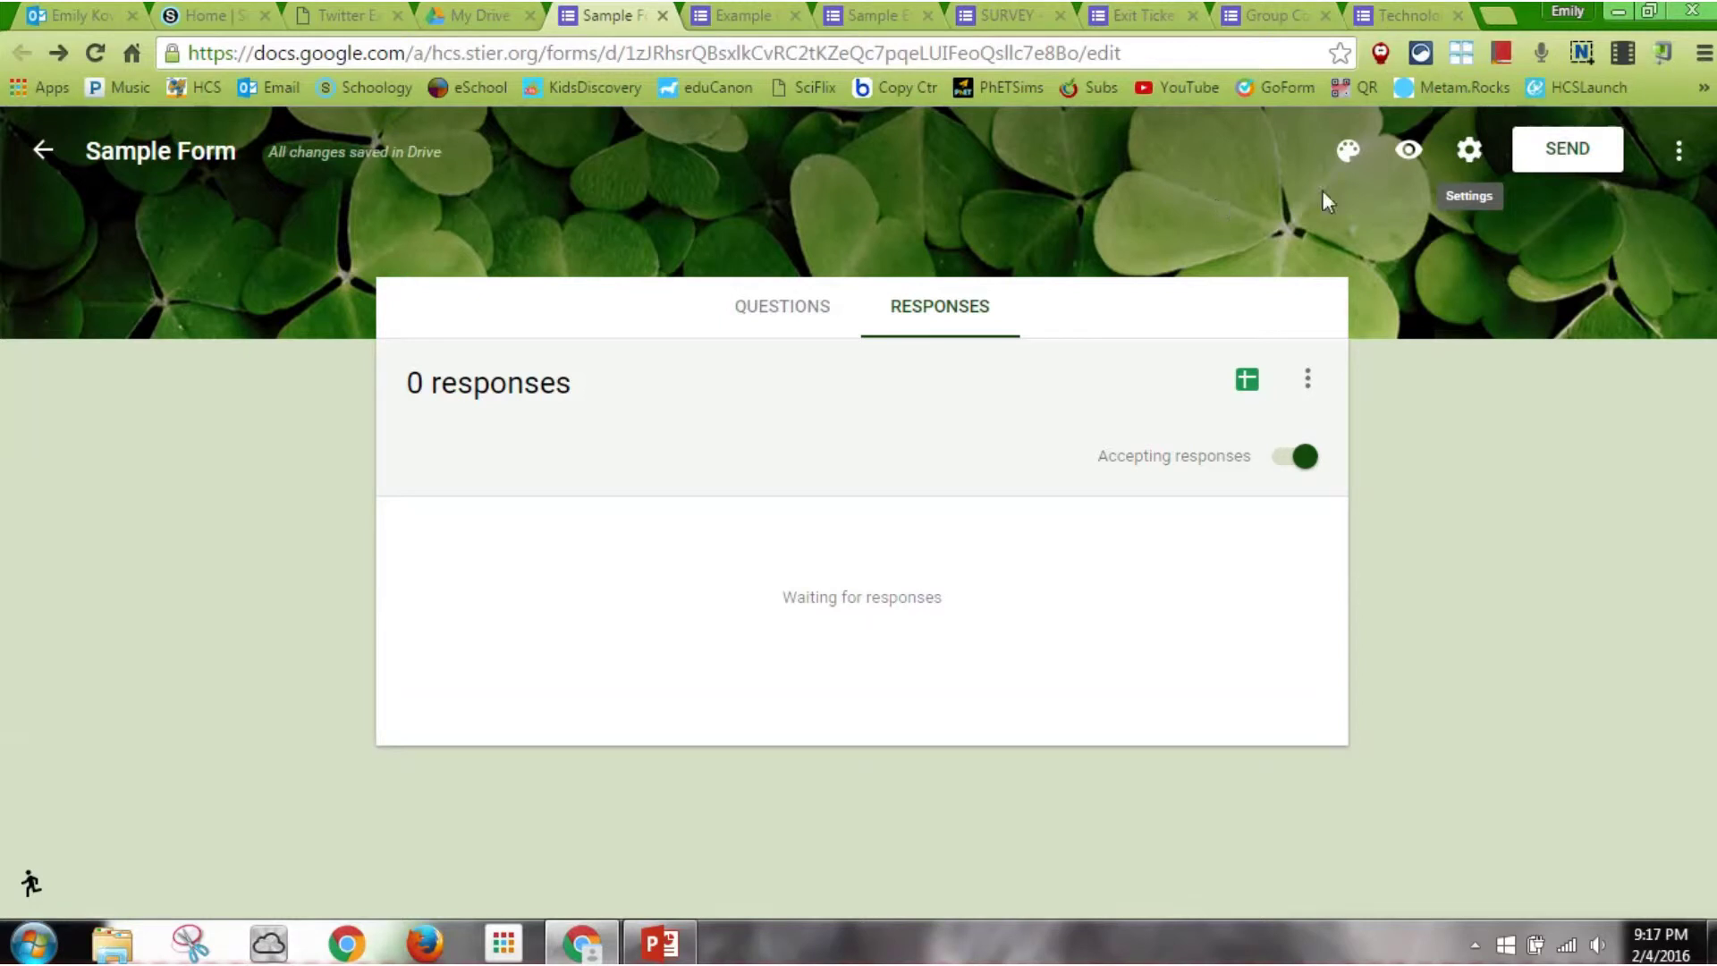
left_click(767, 324)
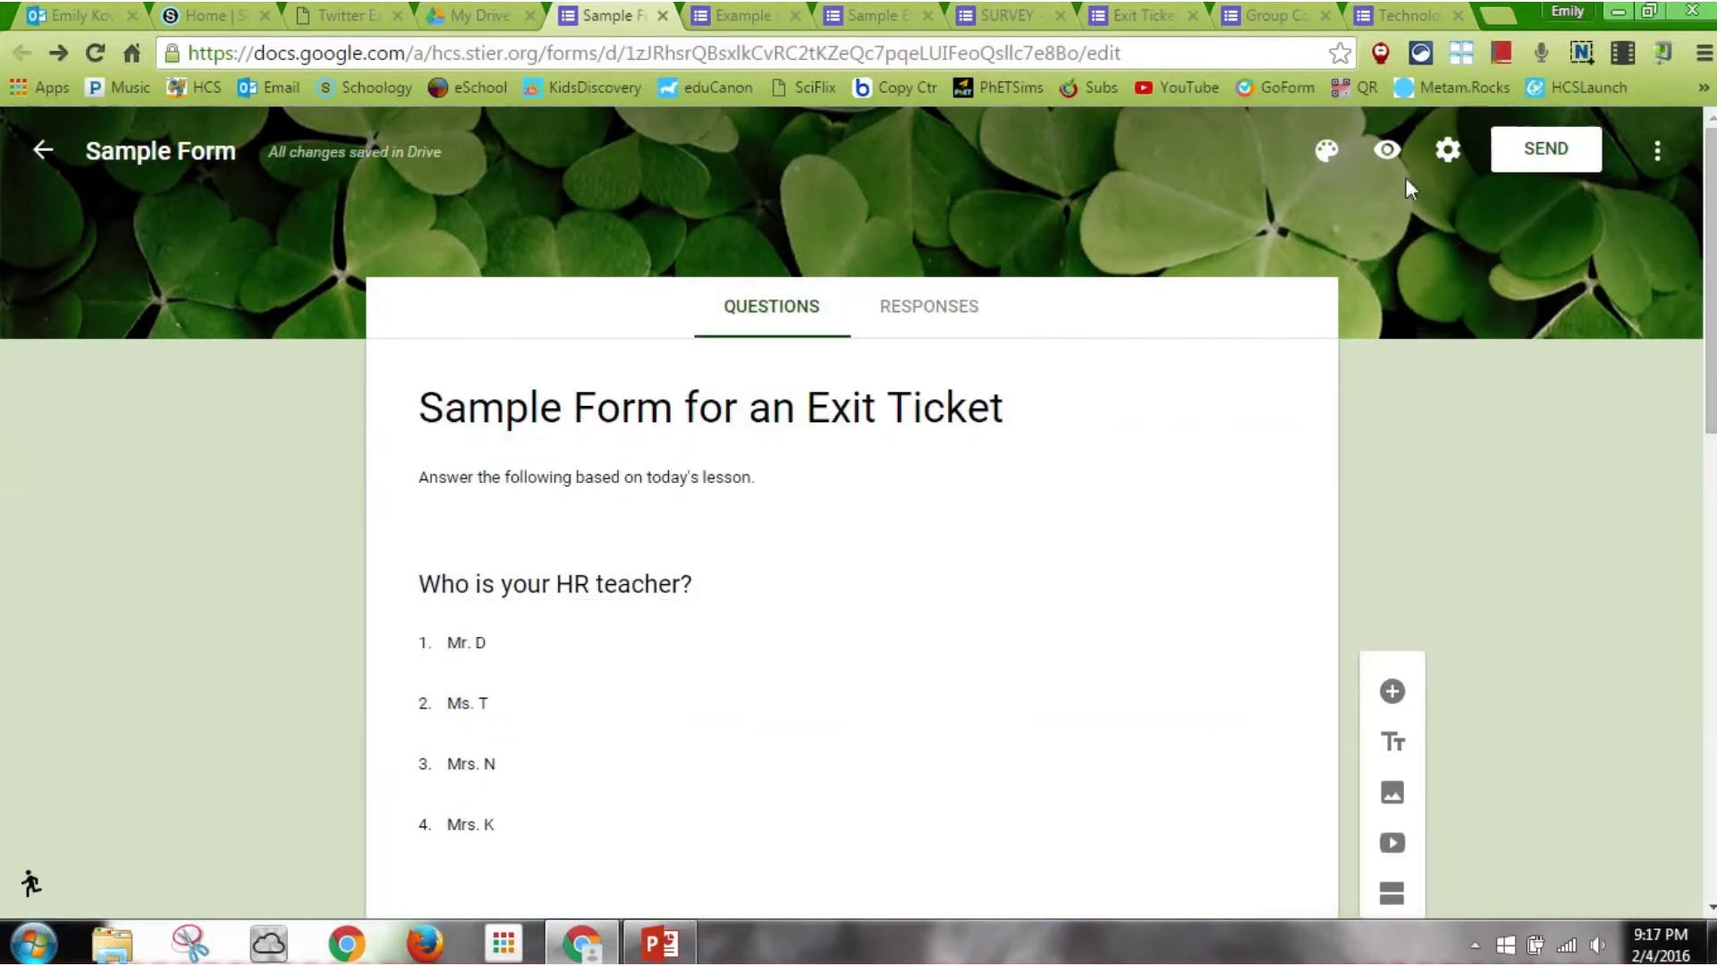
In the form preview, choose Mr. D as HR teacher and enter the student's name
left_click(1385, 150)
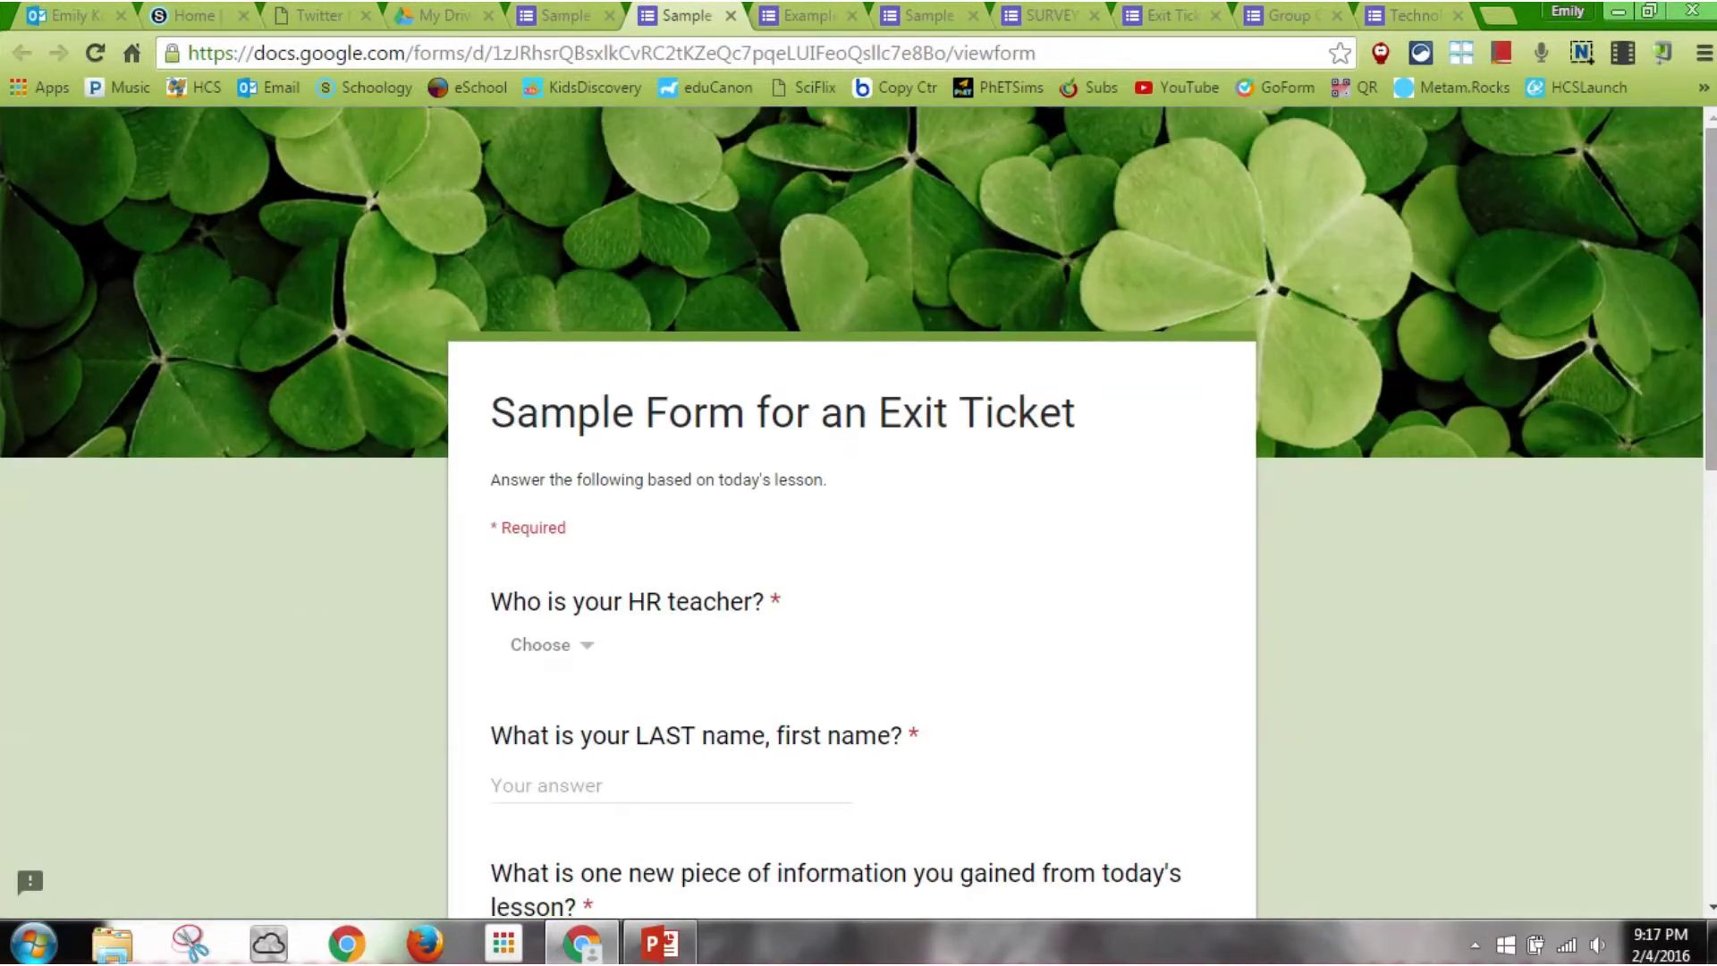
left_click_drag(1706, 327, 1706, 429)
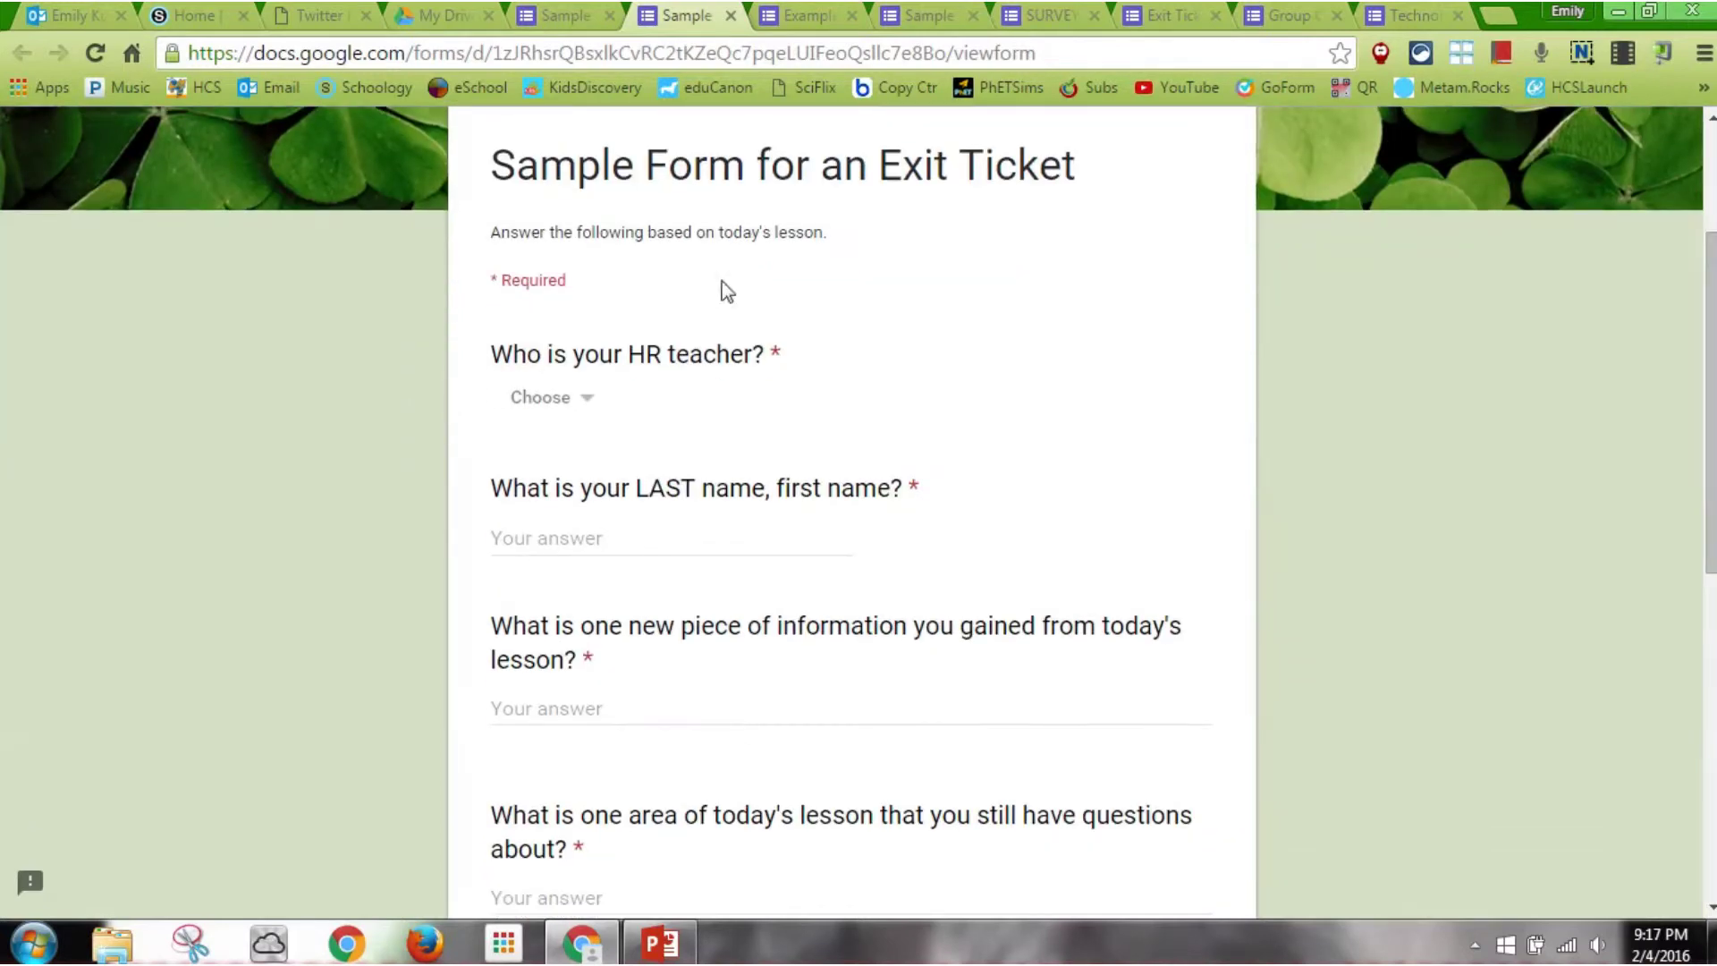
left_click(588, 405)
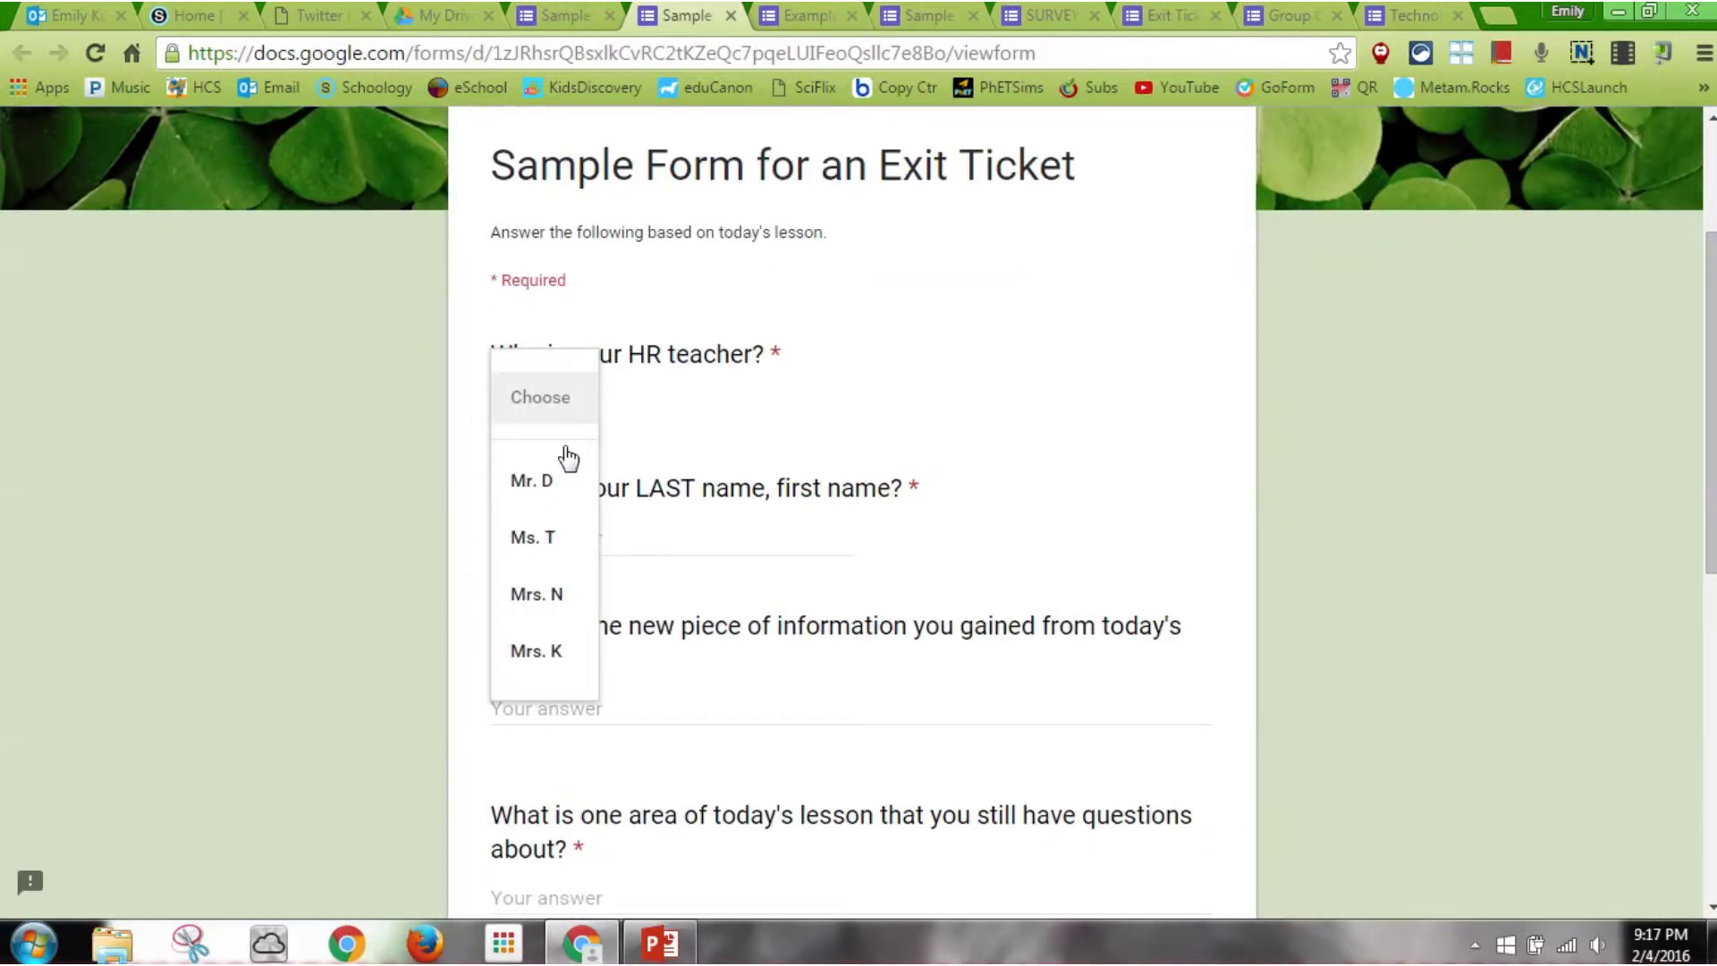
left_click(562, 479)
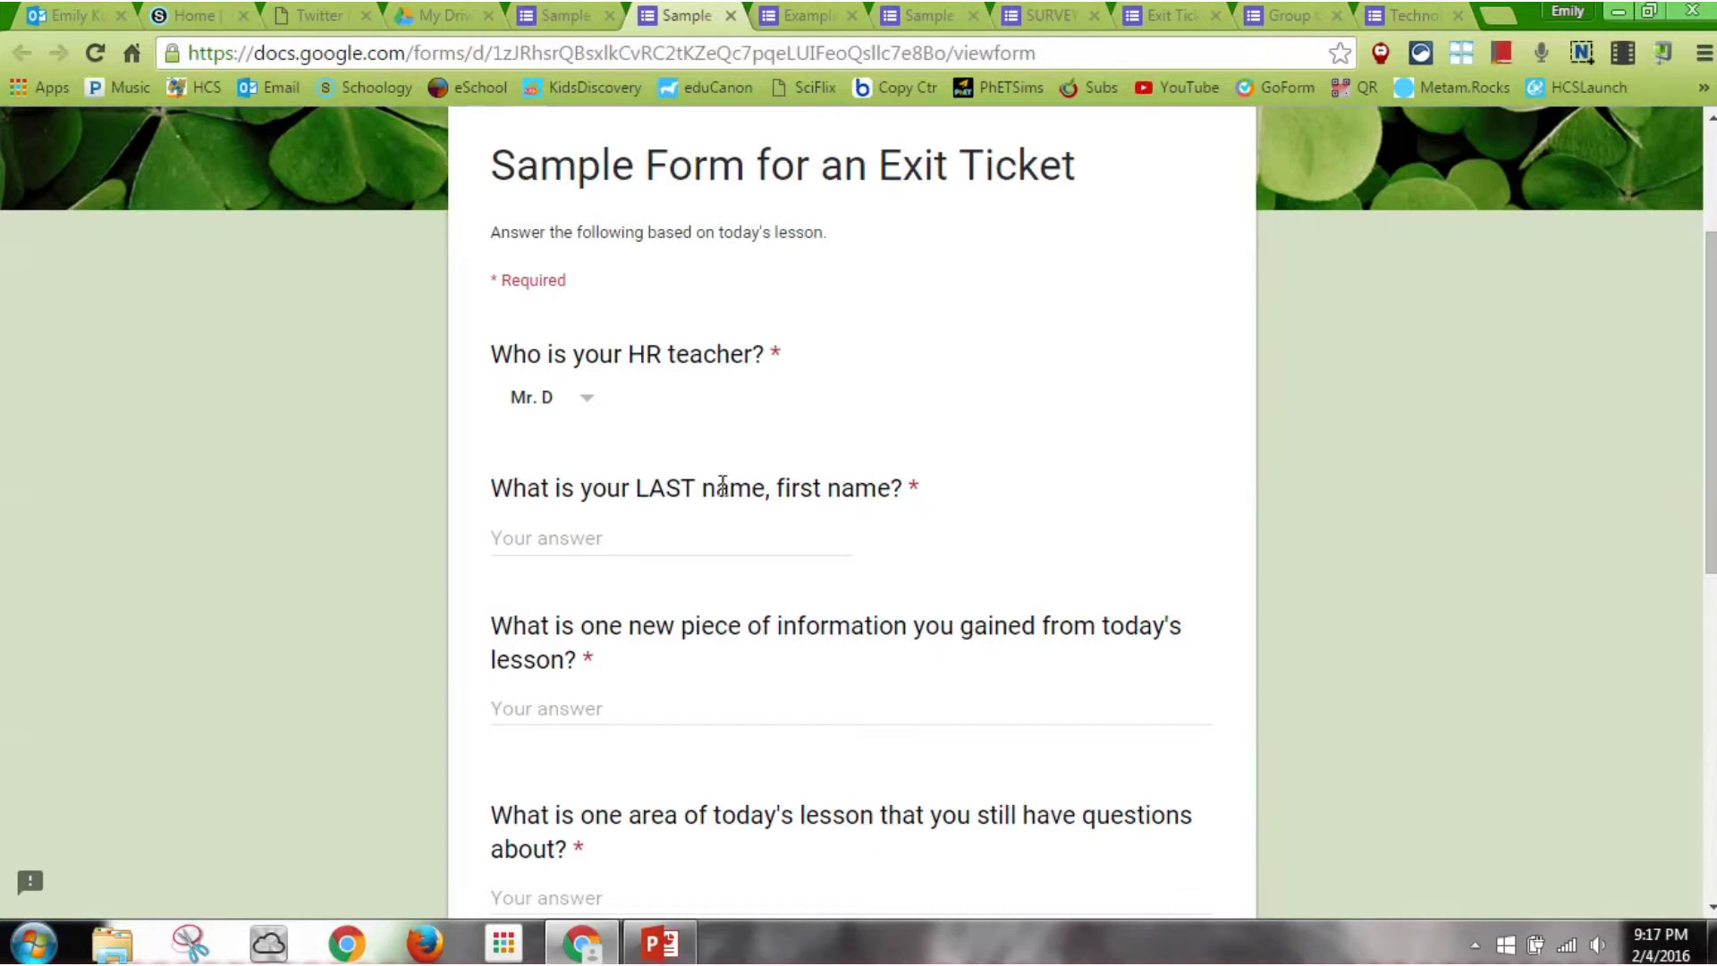
left_click(677, 532)
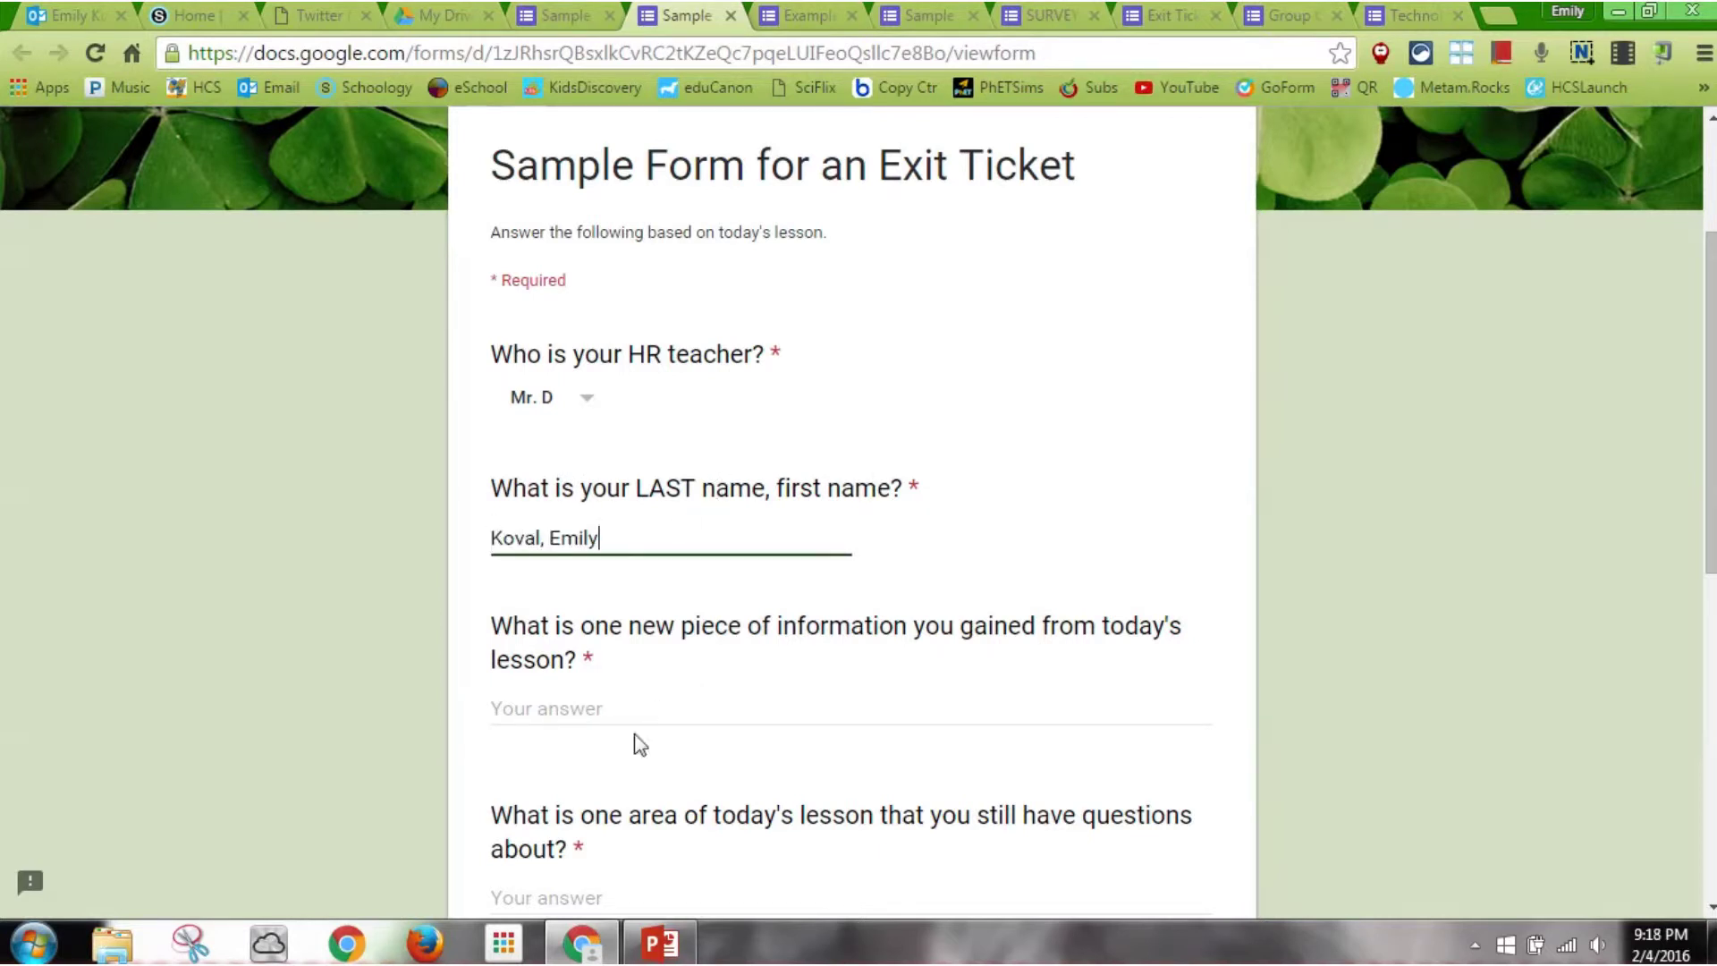
Answer the new-information and remaining-questions items with '.' and rate participation 2
left_click(670, 701)
type("...")
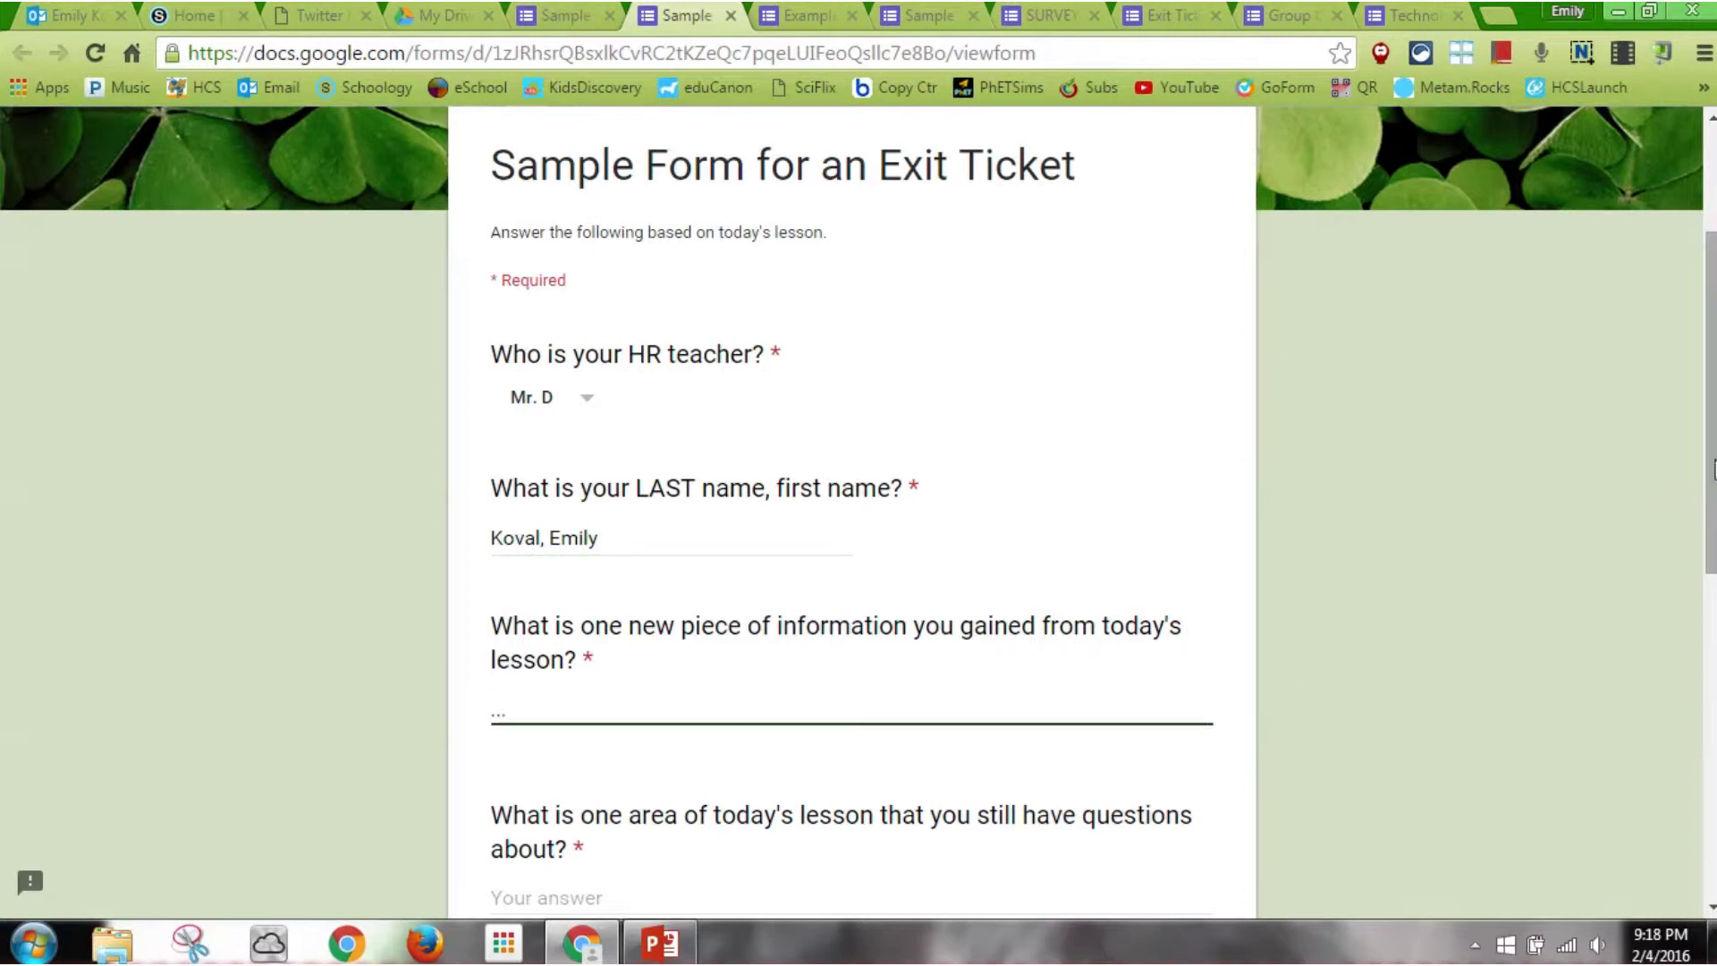
scroll(1713, 469, "down", 5)
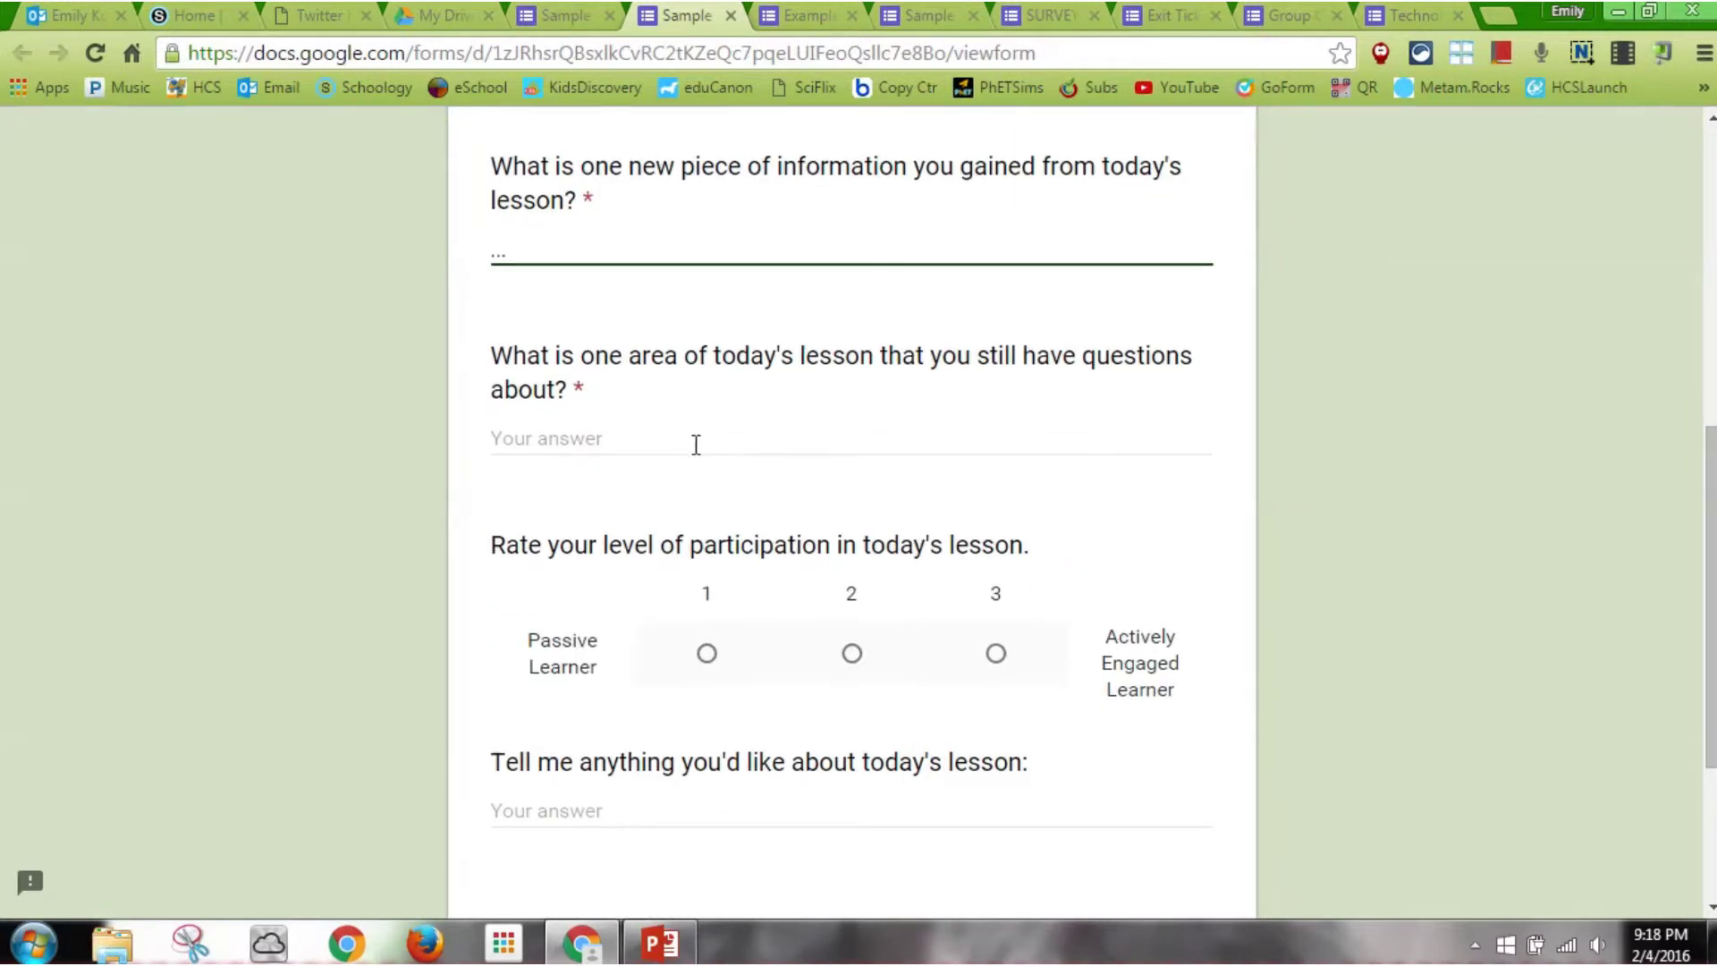
left_click(612, 434)
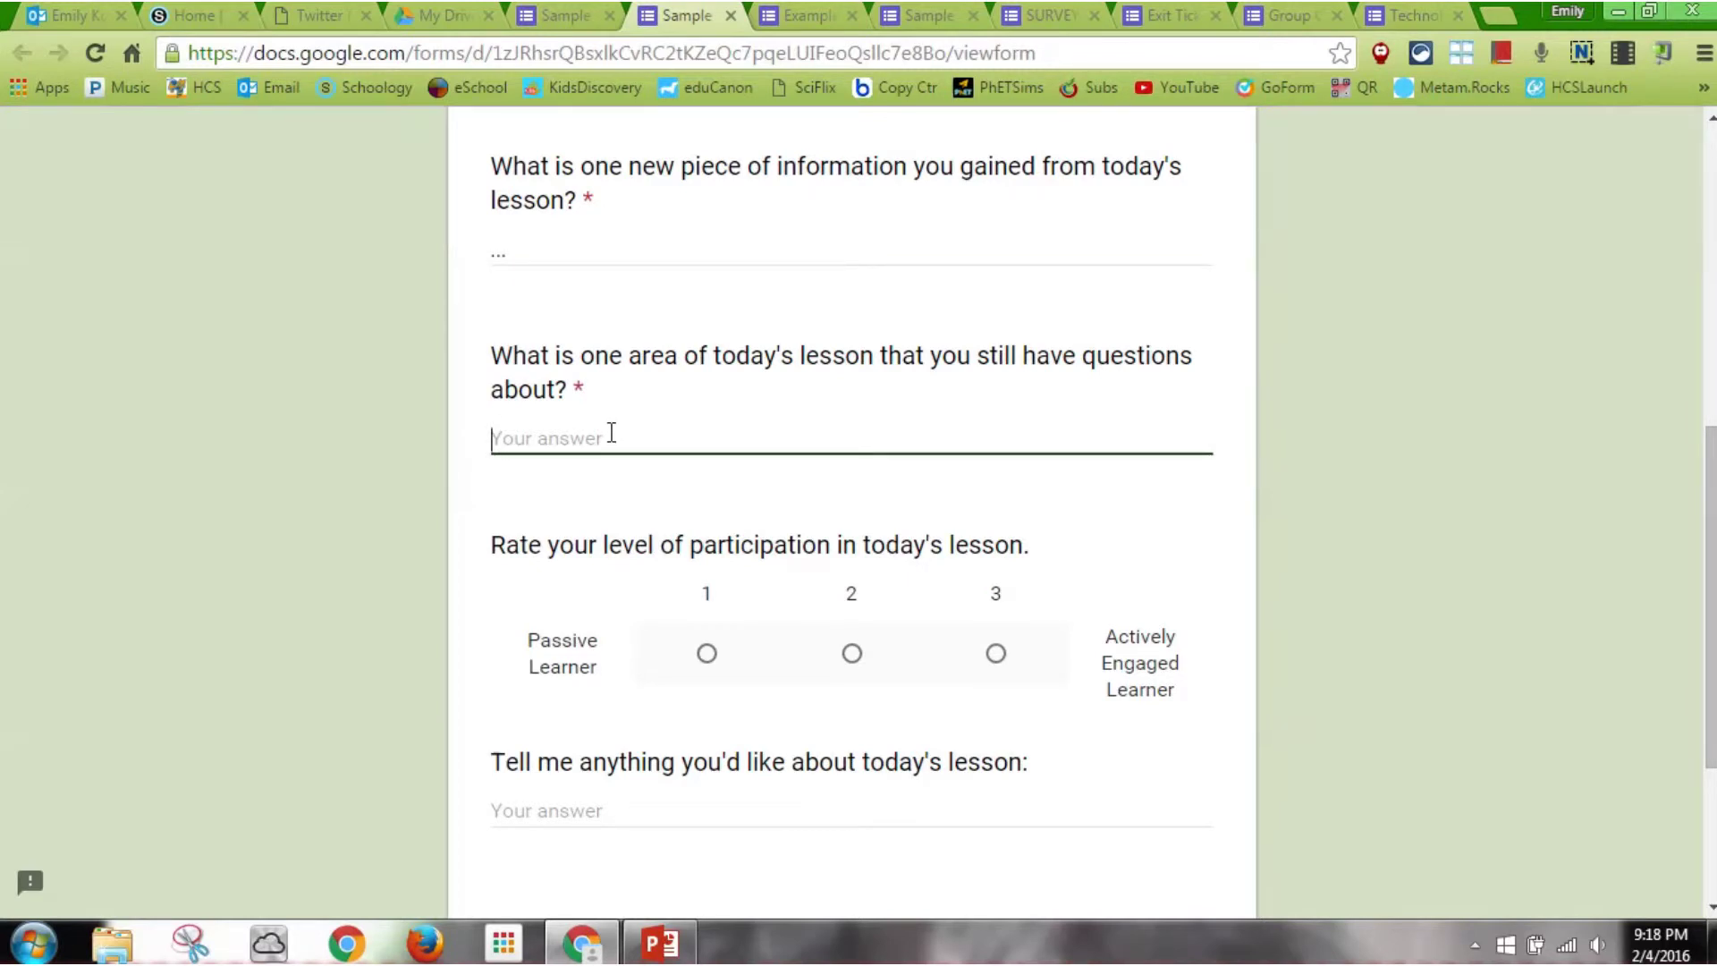
type("...")
left_click(852, 657)
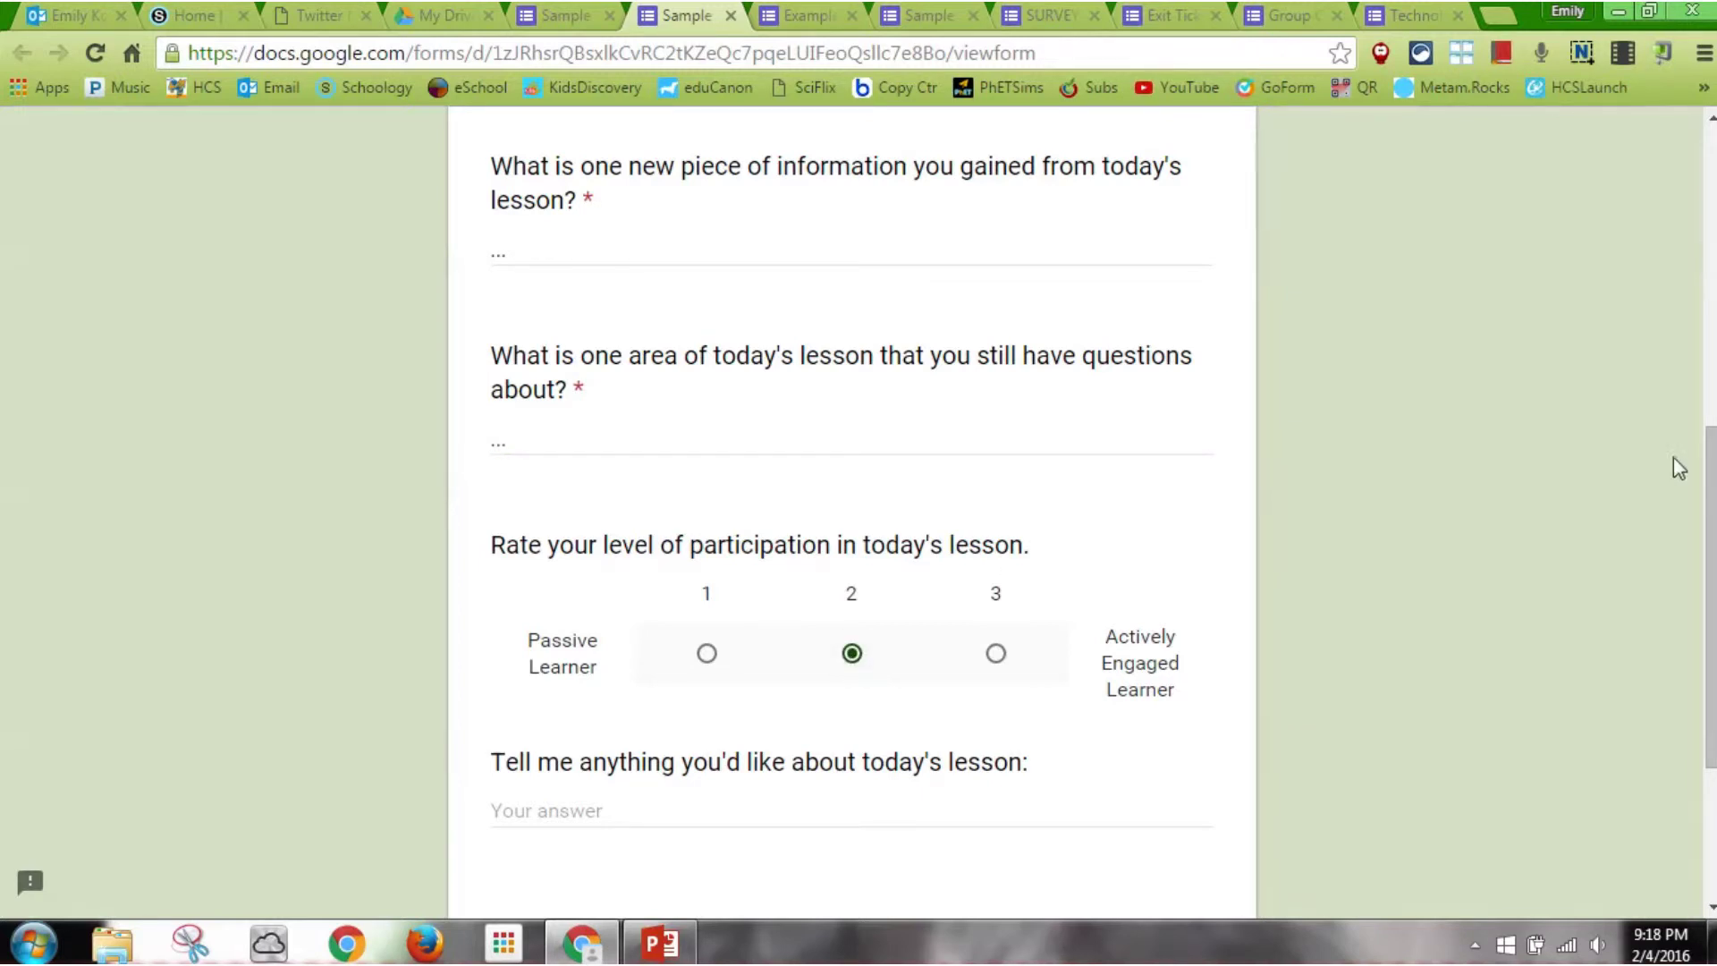
Enter the comment 'Classmate next to me fell asleep in class.' and submit the response
left_click_drag(1710, 508, 1710, 636)
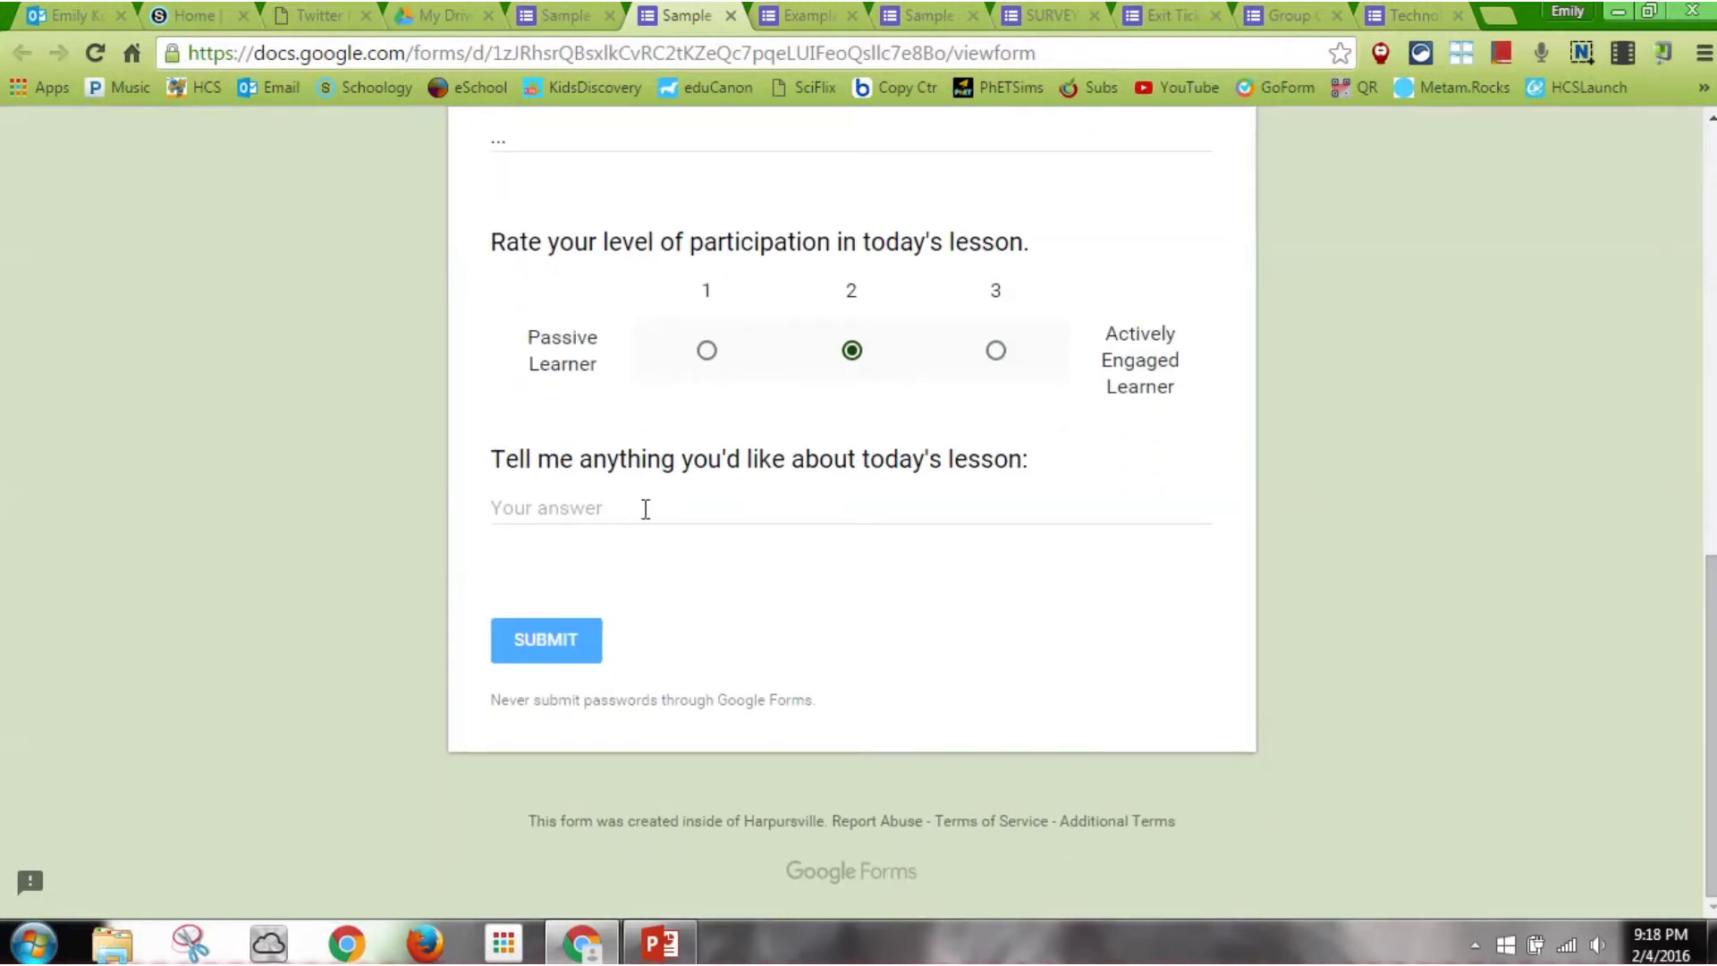
left_click(611, 508)
type("Classmate")
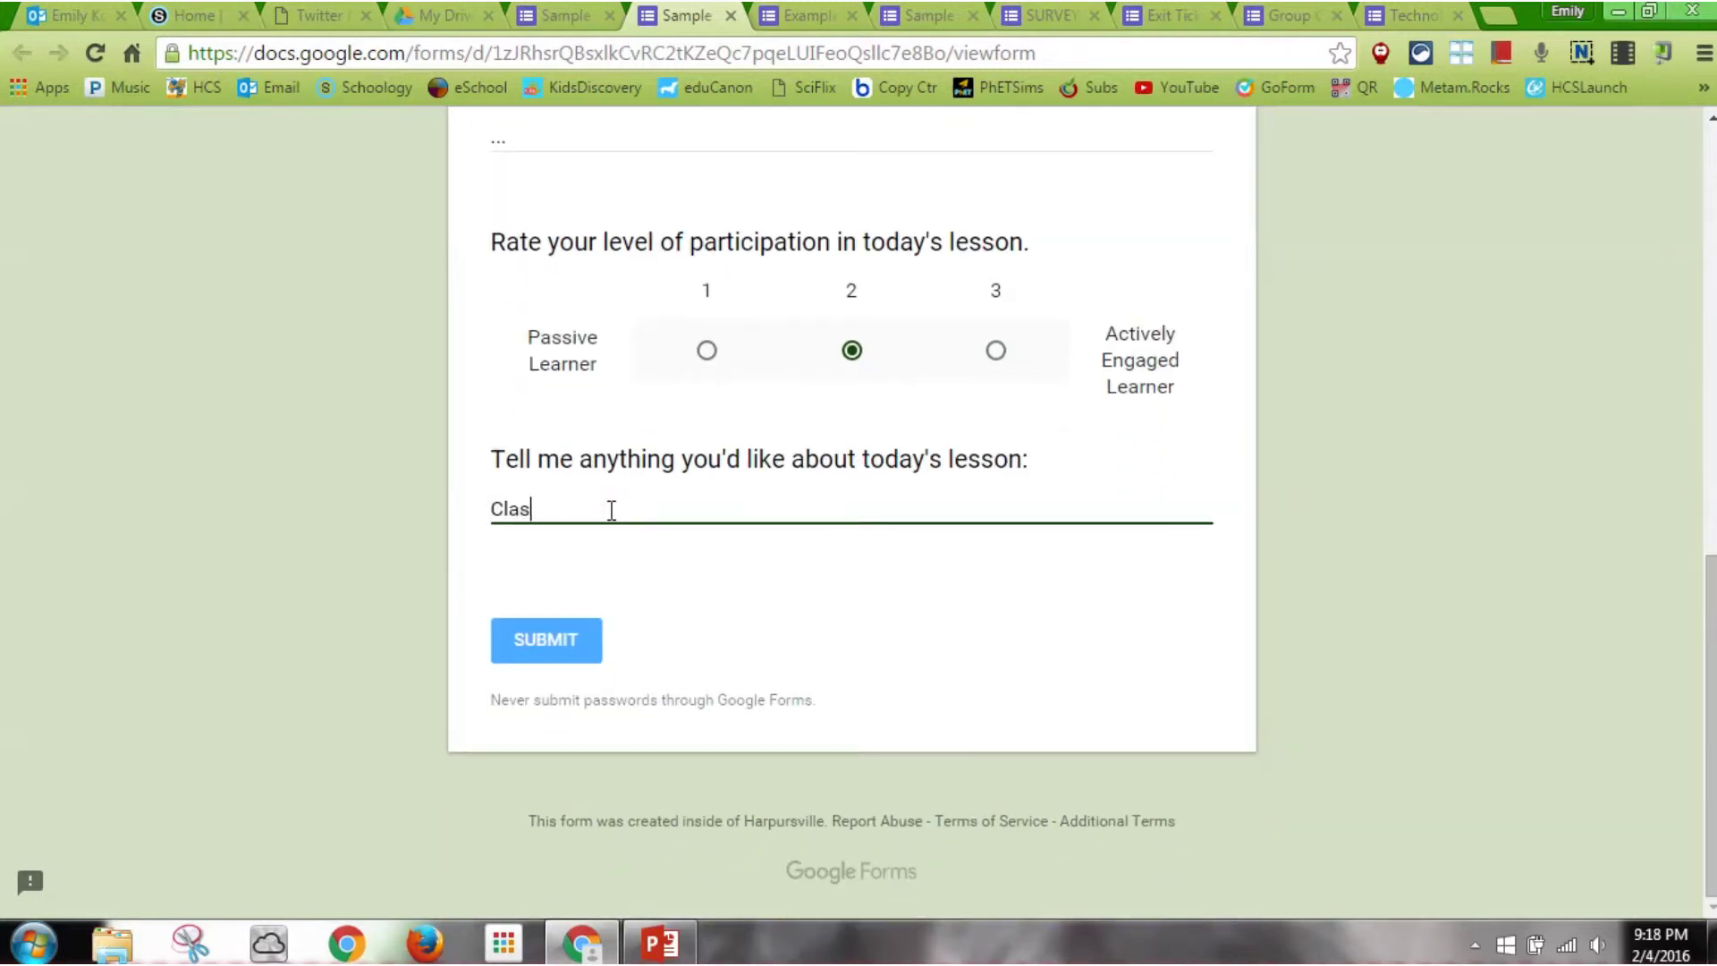
key("BackSpace")
key("BackSpace")
type("te next to me fell ")
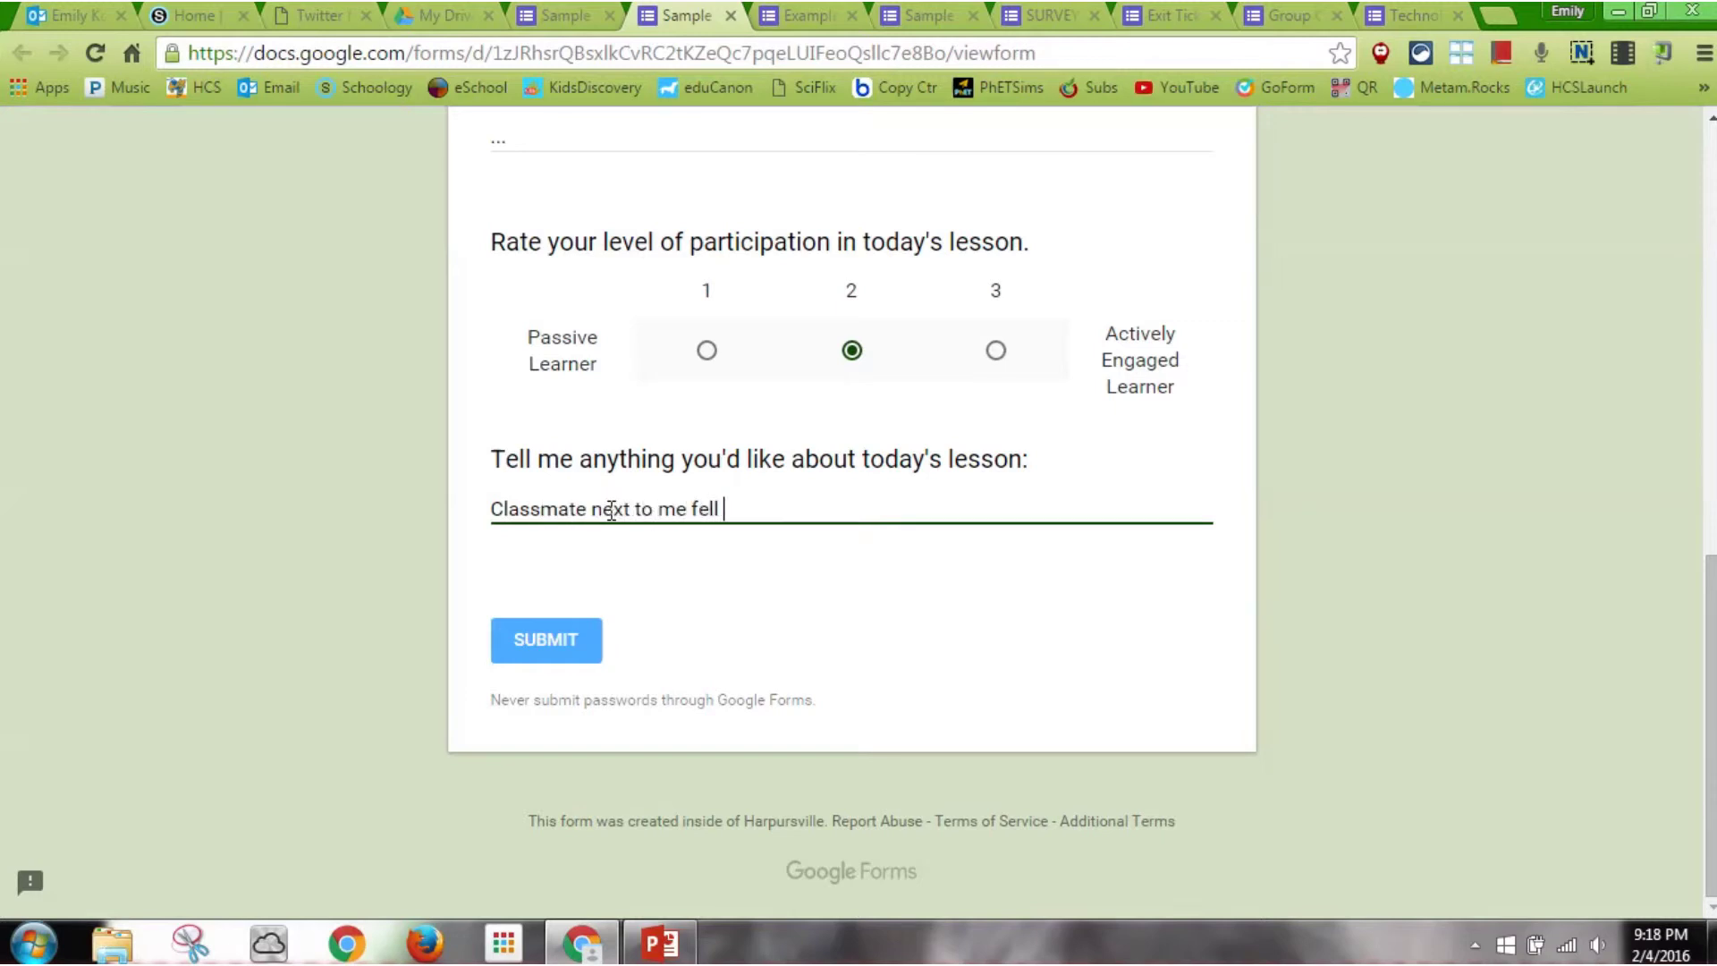
type("asleep in class.")
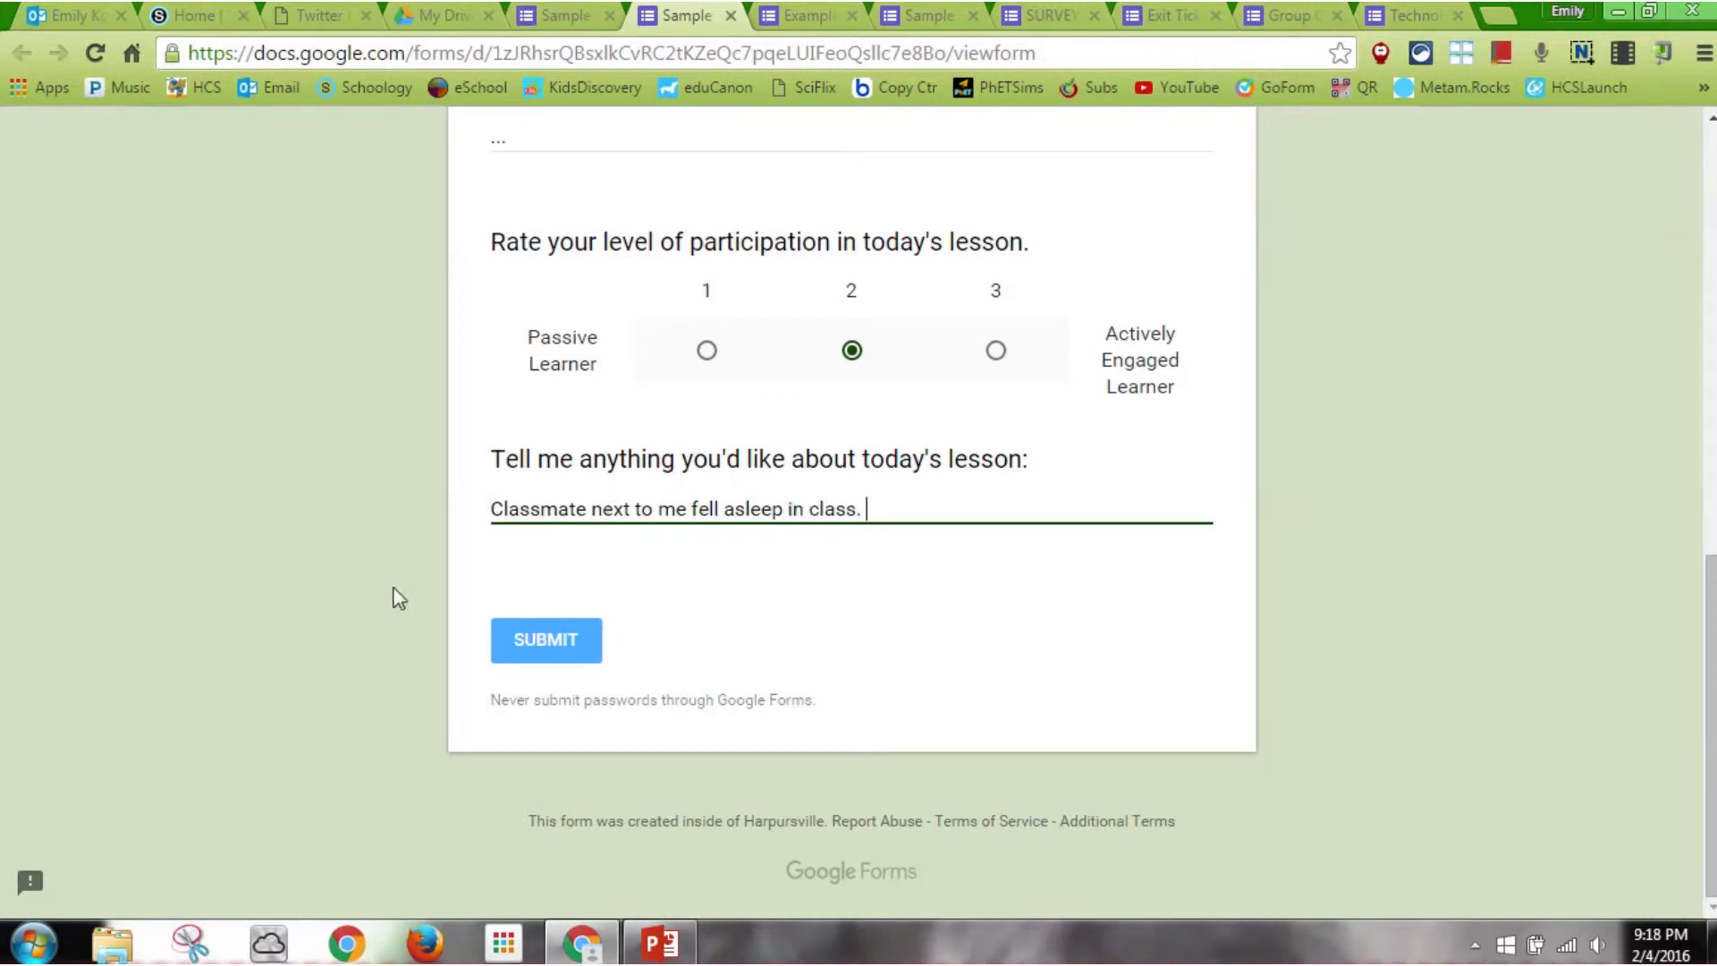
left_click(548, 660)
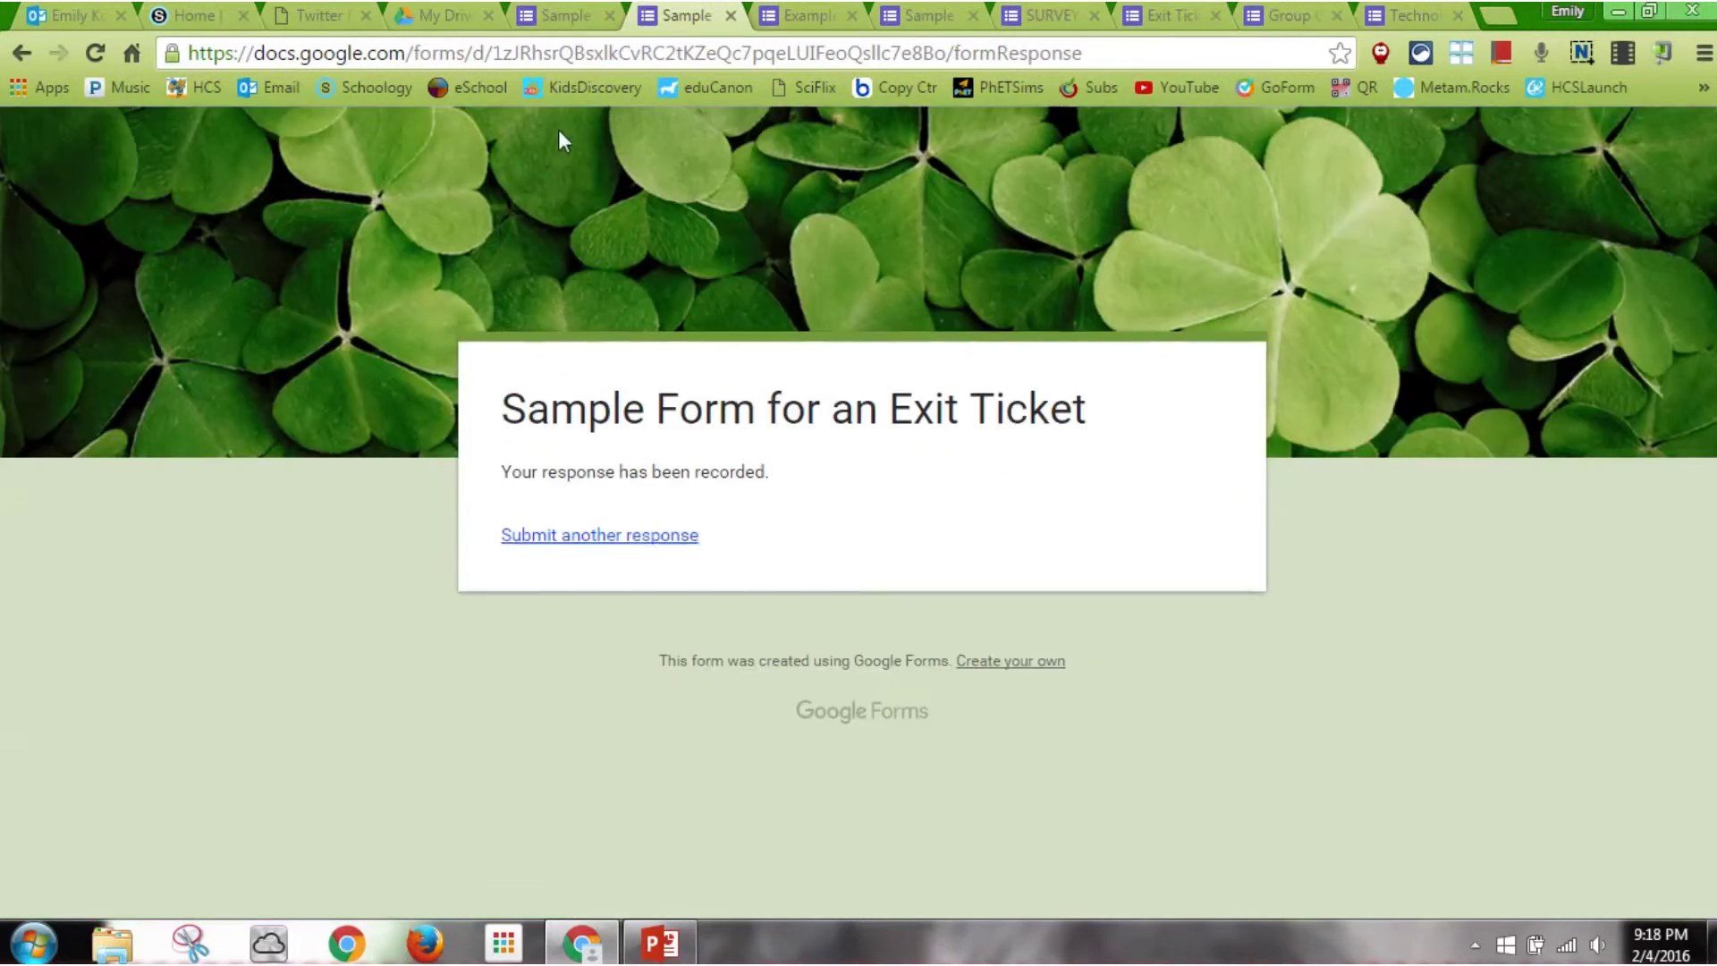
Review the responses summary showing Mr. D at 100% and participation 2, then start spreadsheet linking
left_click(569, 15)
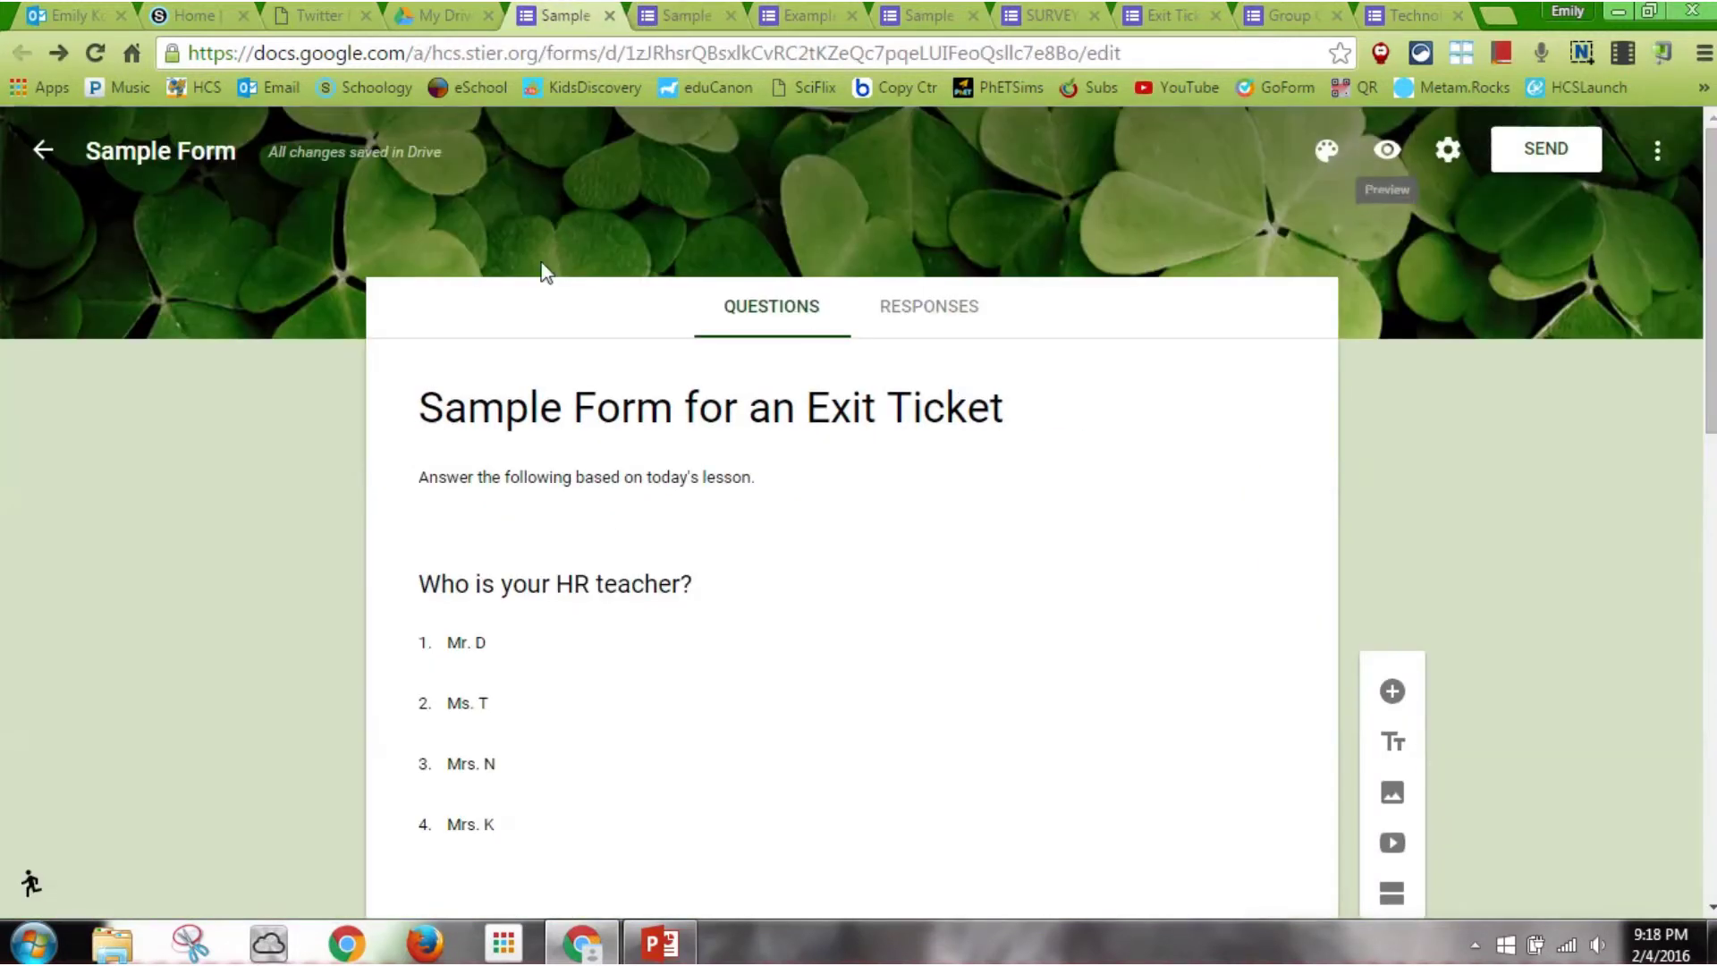
left_click(910, 306)
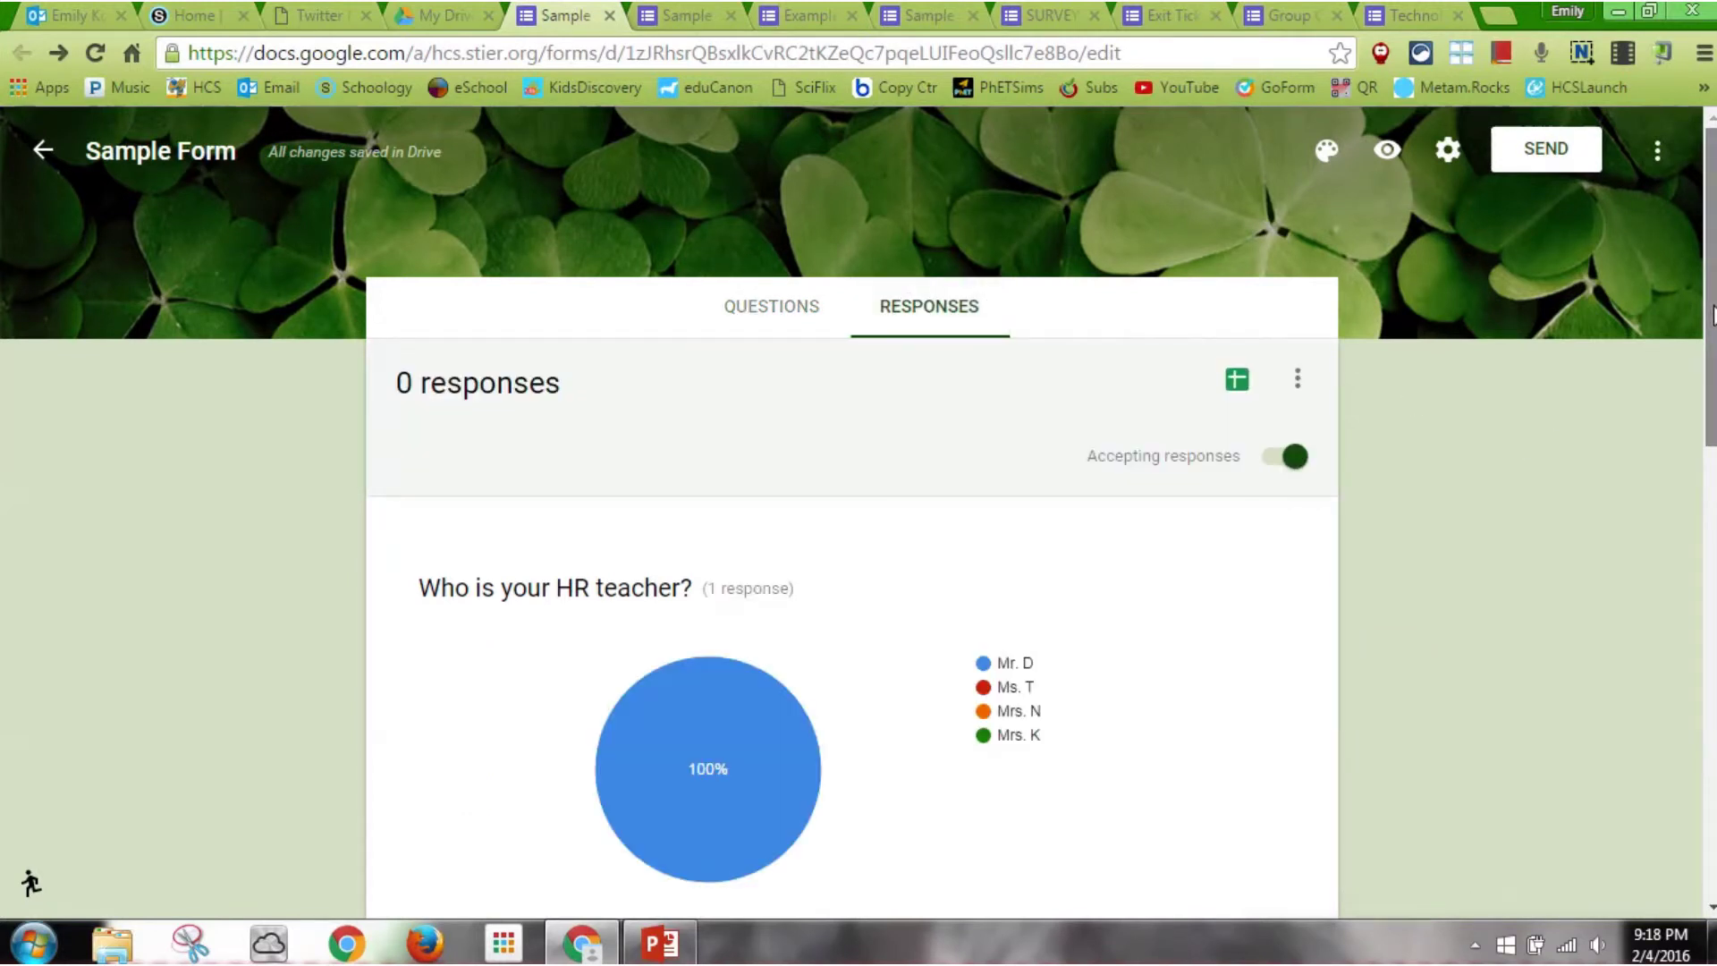
left_click_drag(1710, 313, 1710, 406)
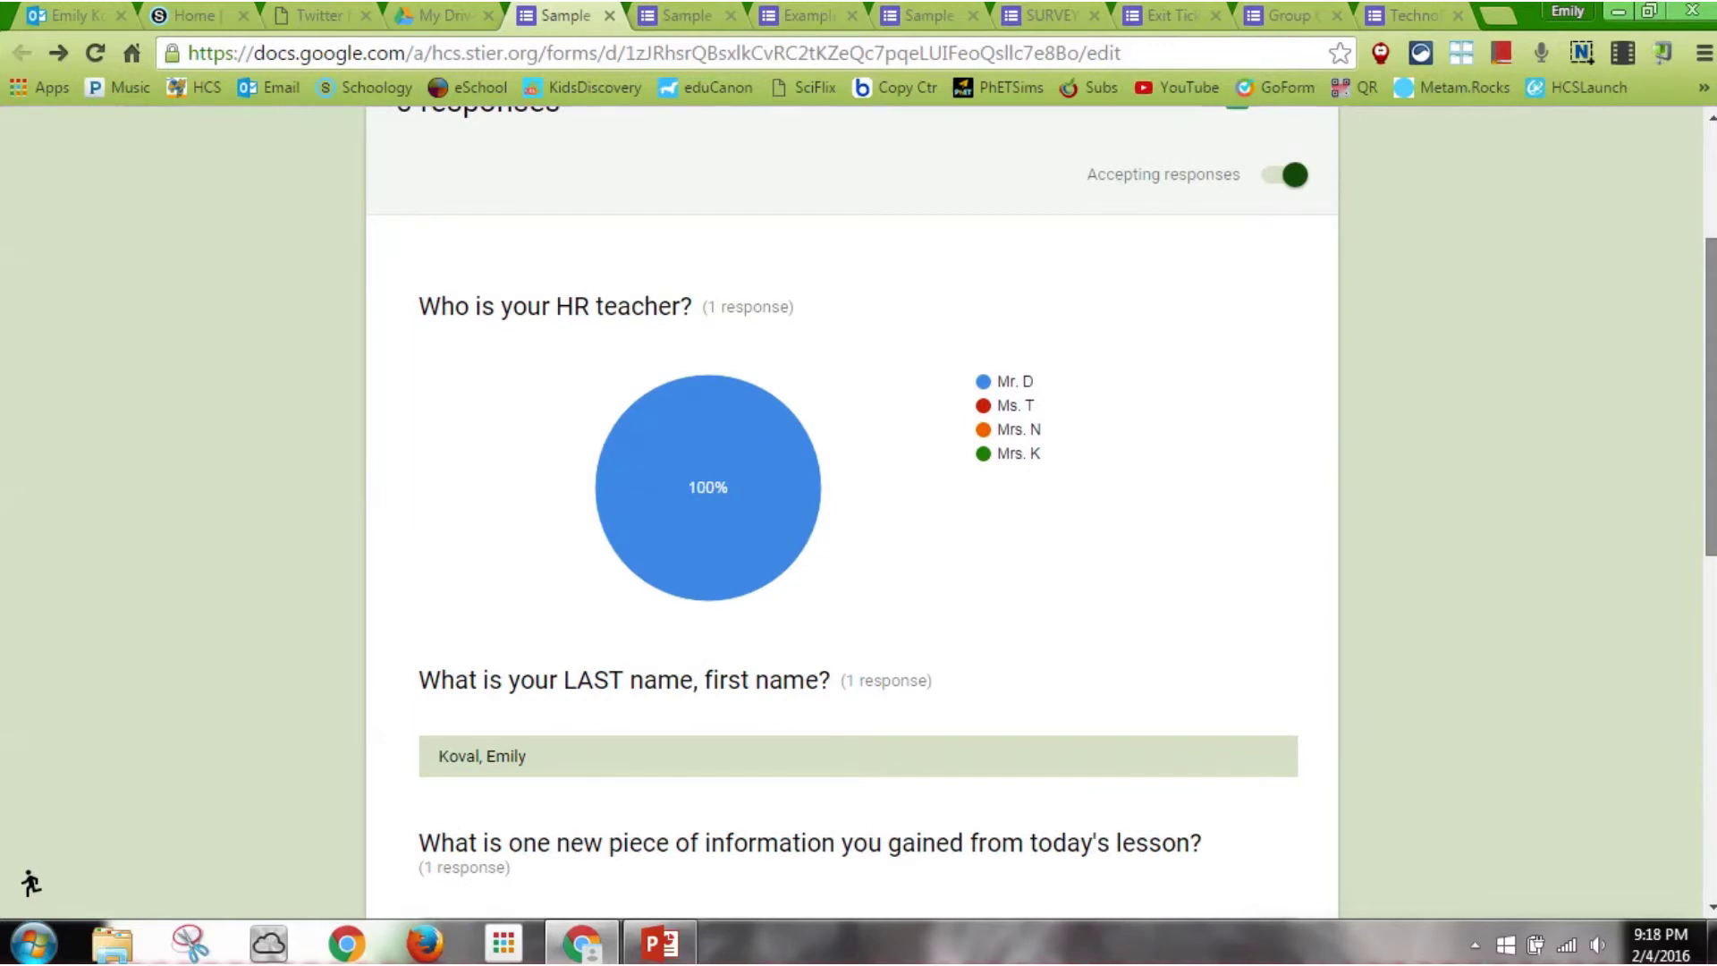
scroll(852, 512, "down", 5)
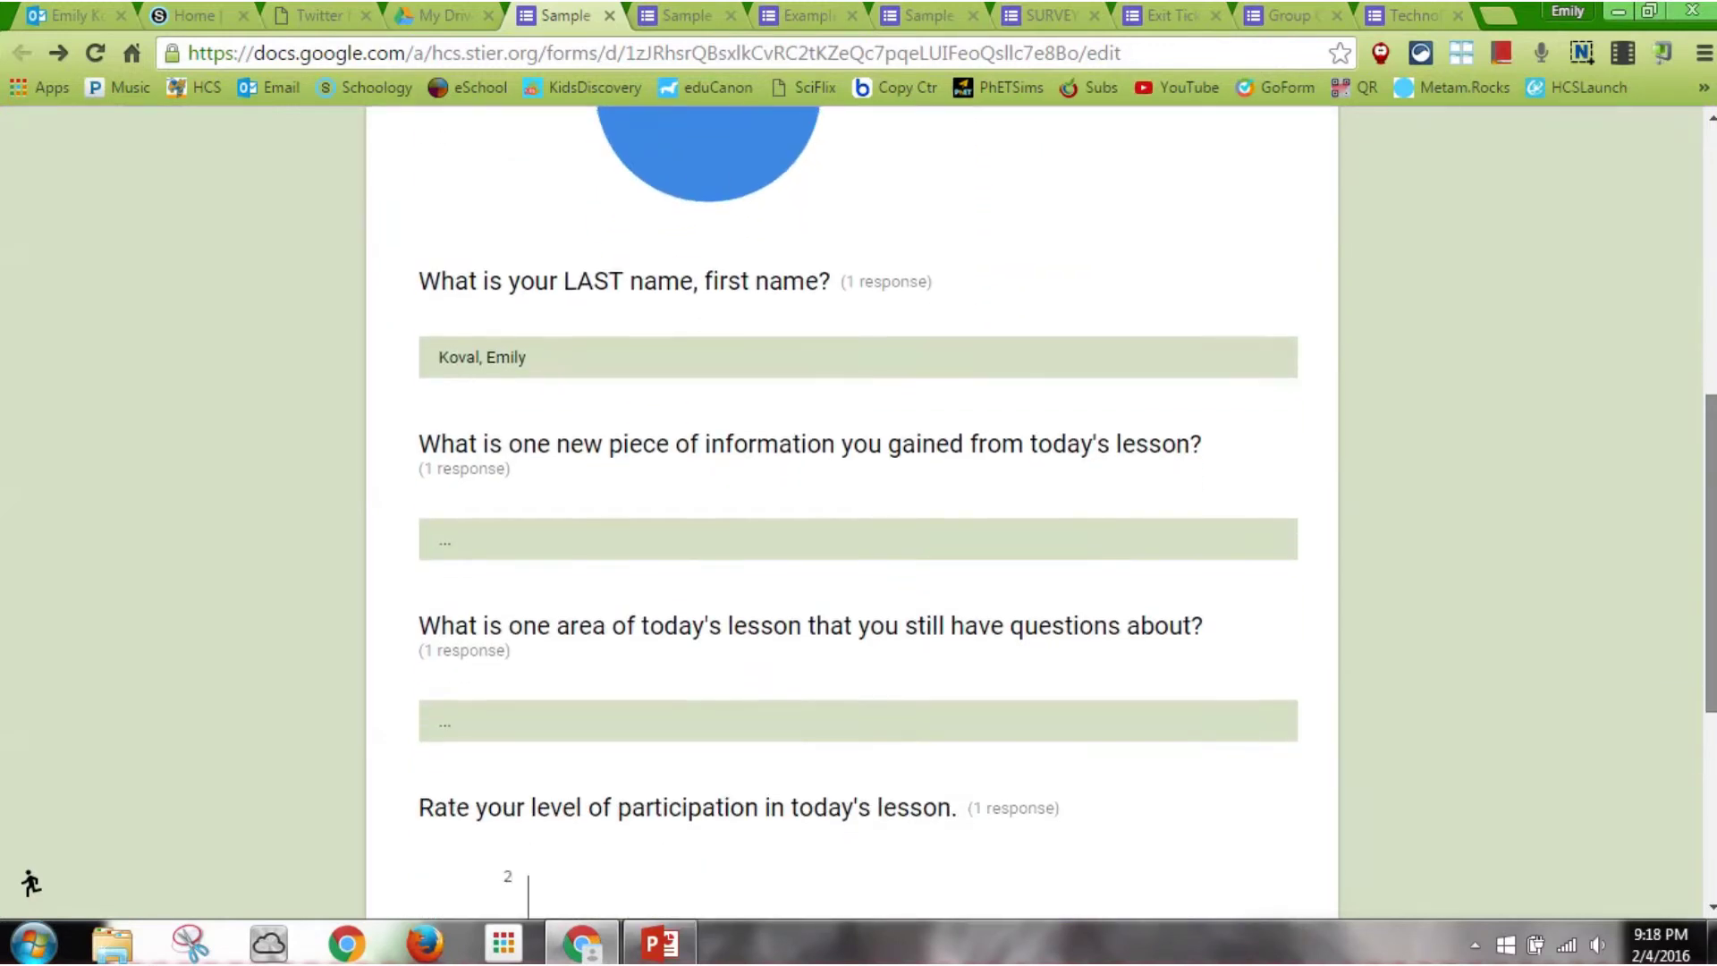
scroll(852, 513, "down", 4)
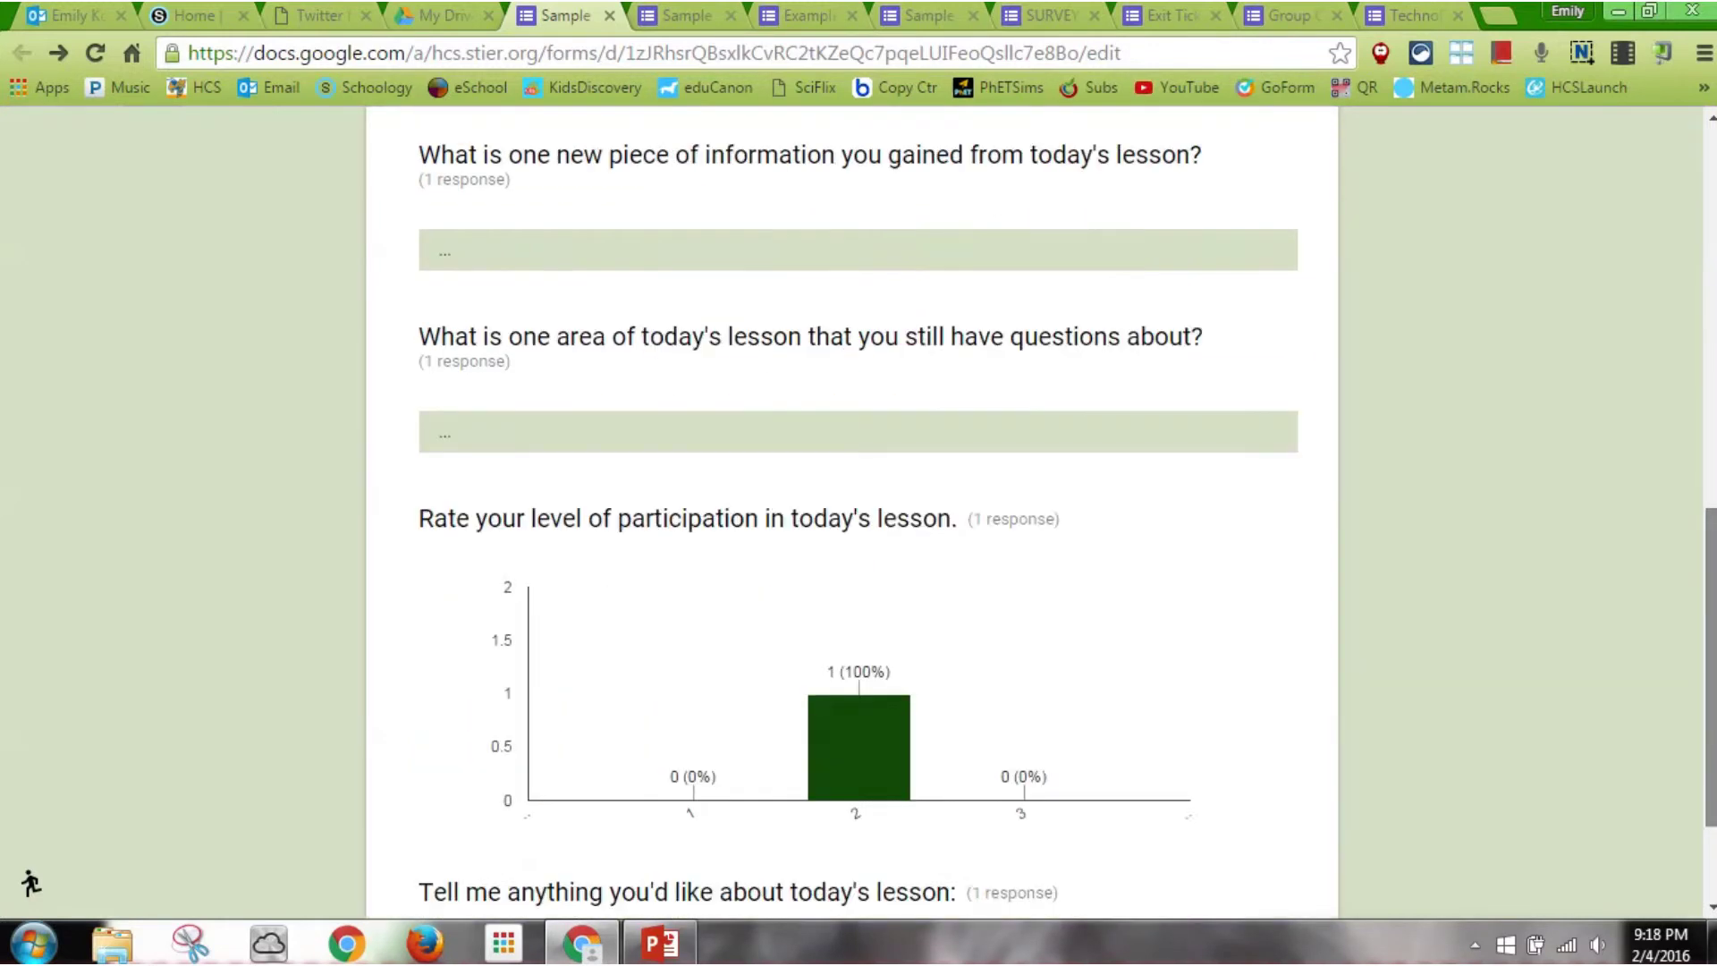
scroll(852, 512, "up", 10)
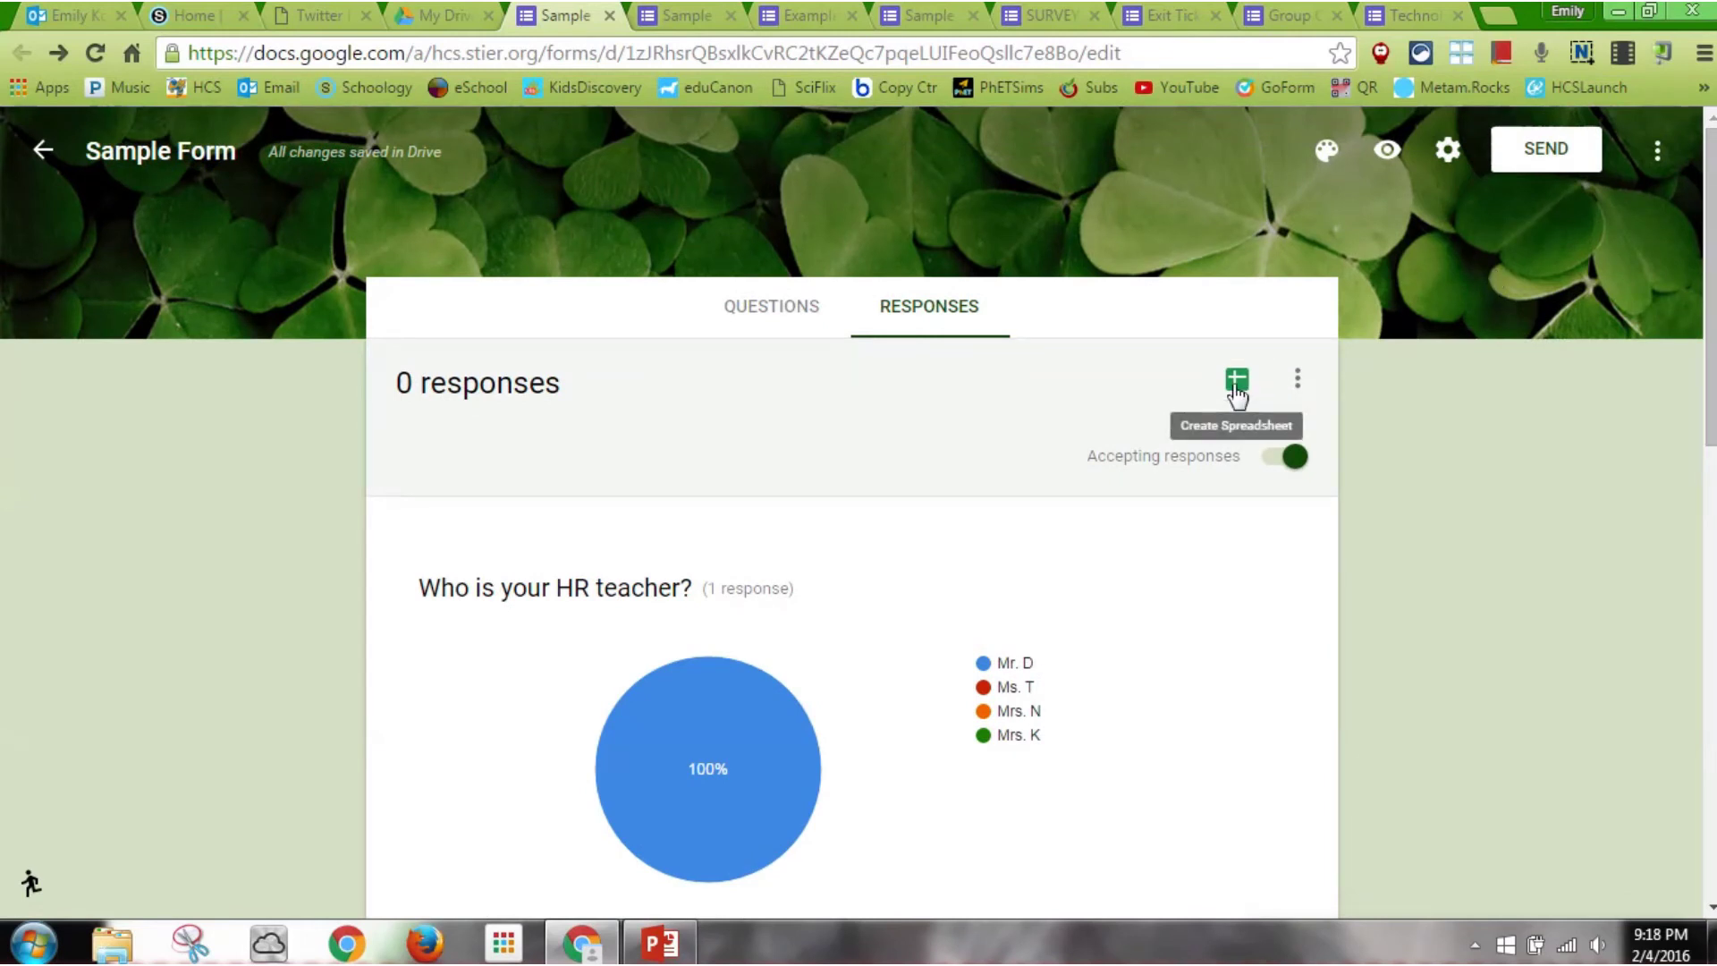
left_click(1237, 382)
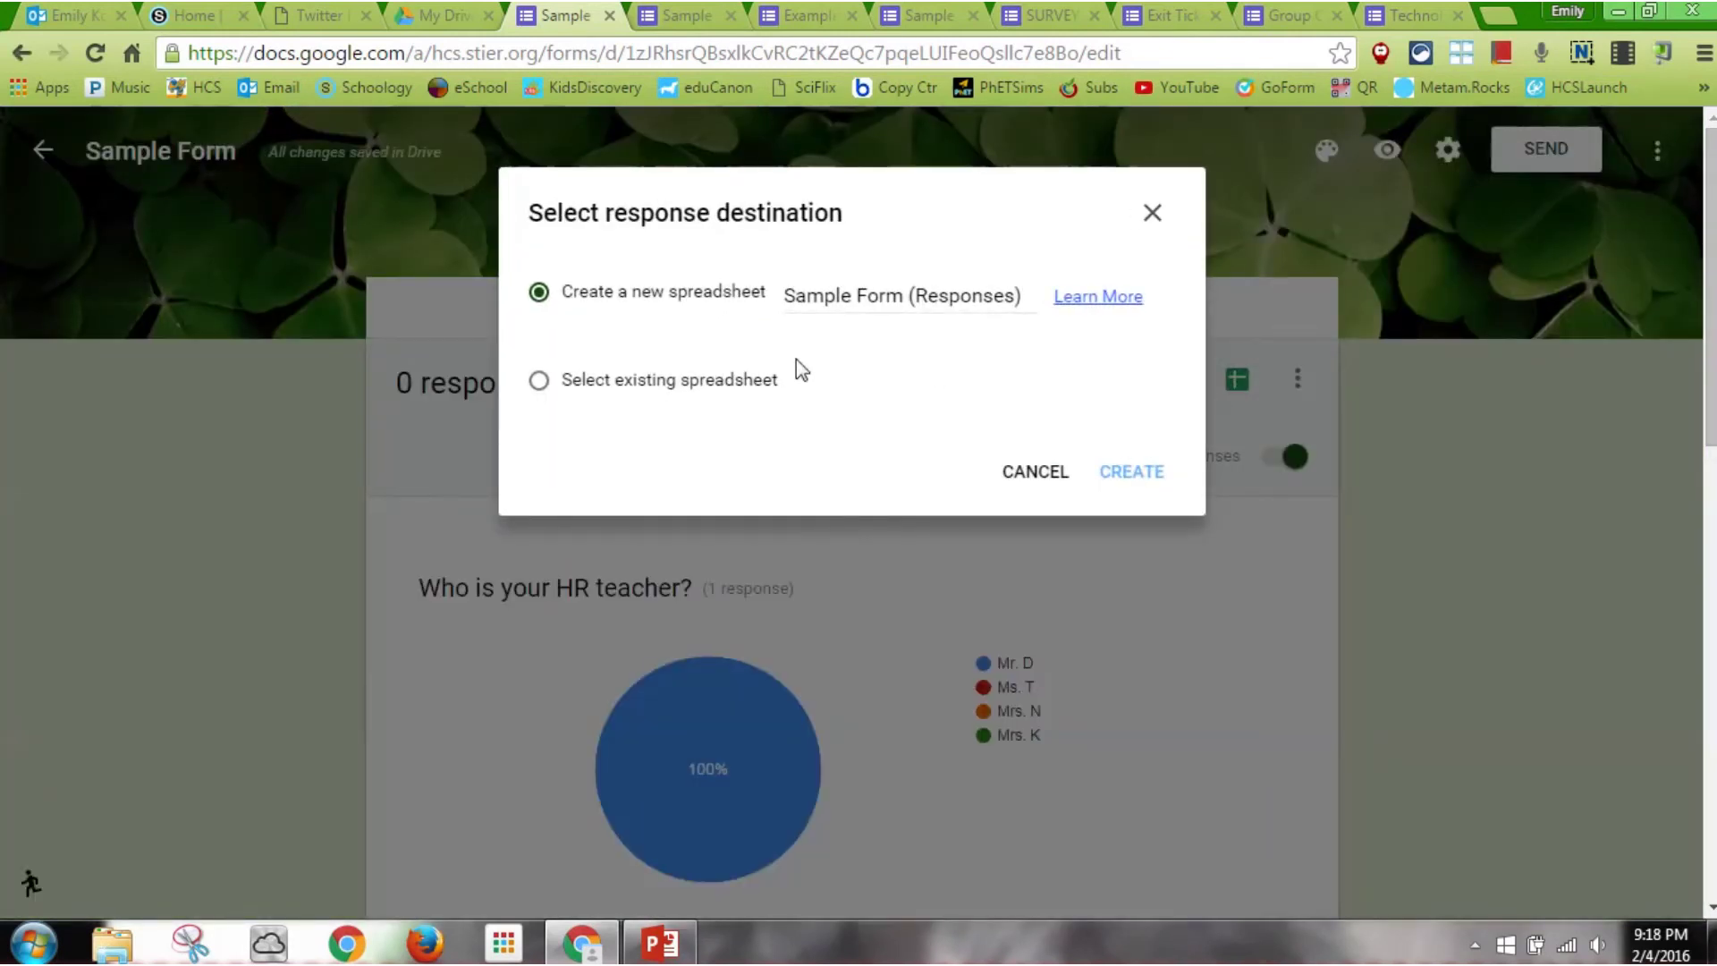
Create the Sample Form (Responses) spreadsheet, then switch to the Technology PD Survey form
left_click(1152, 476)
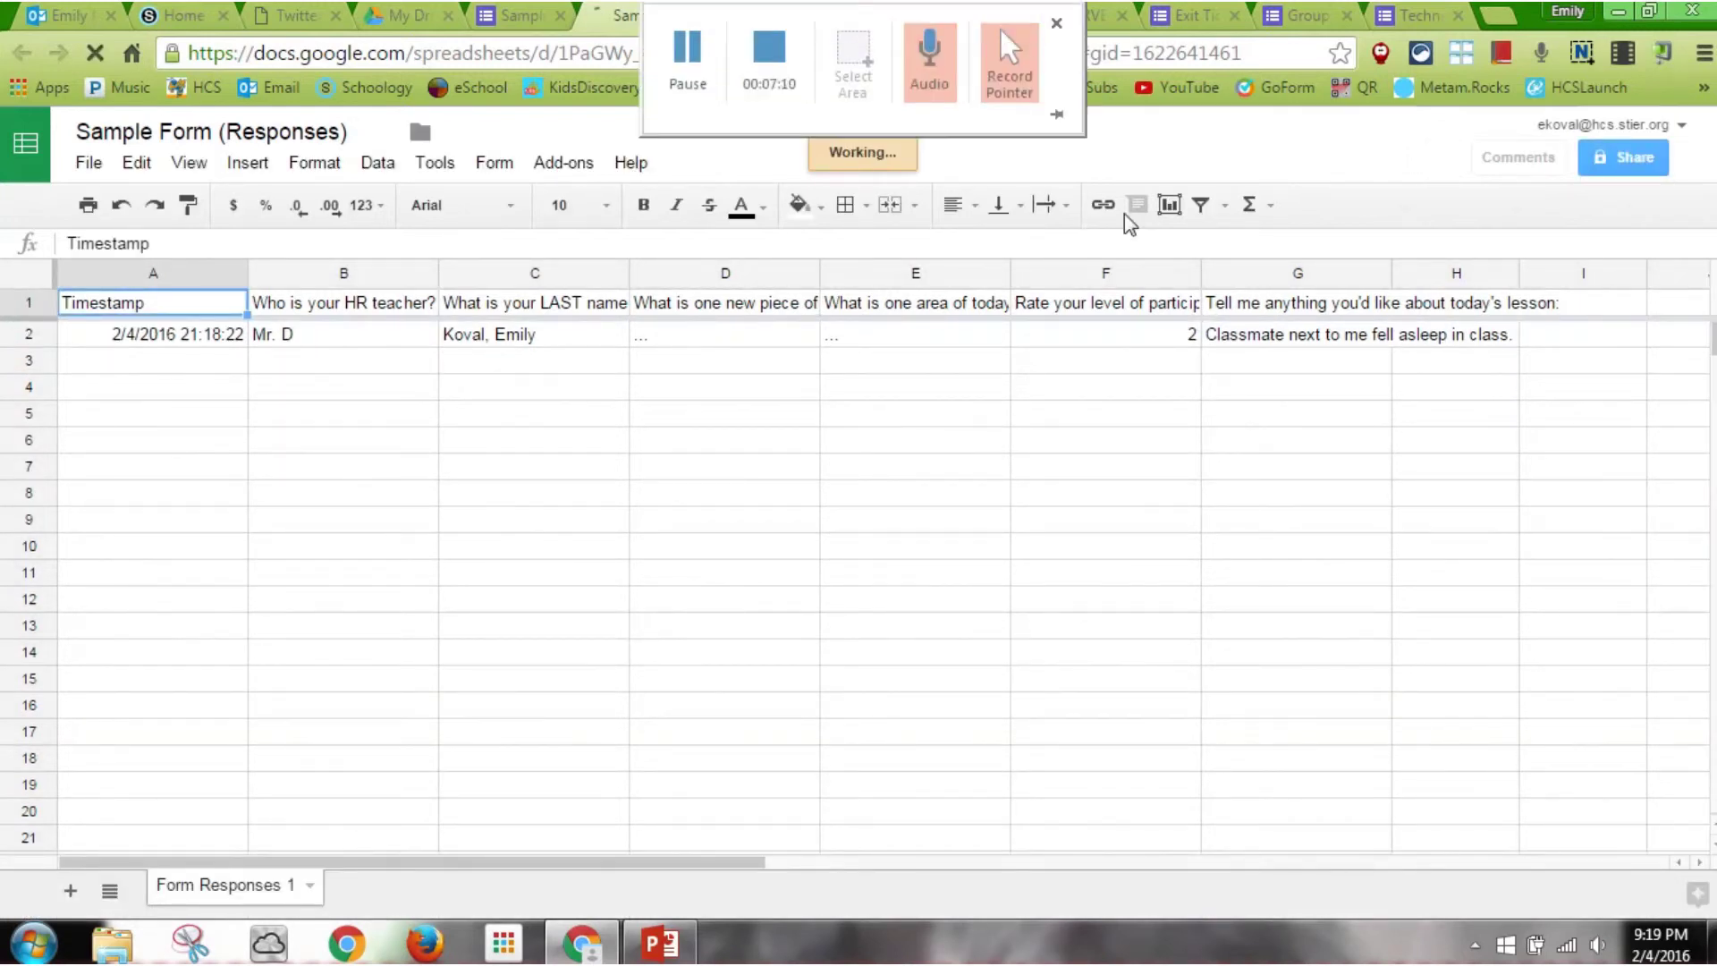
left_click(1418, 16)
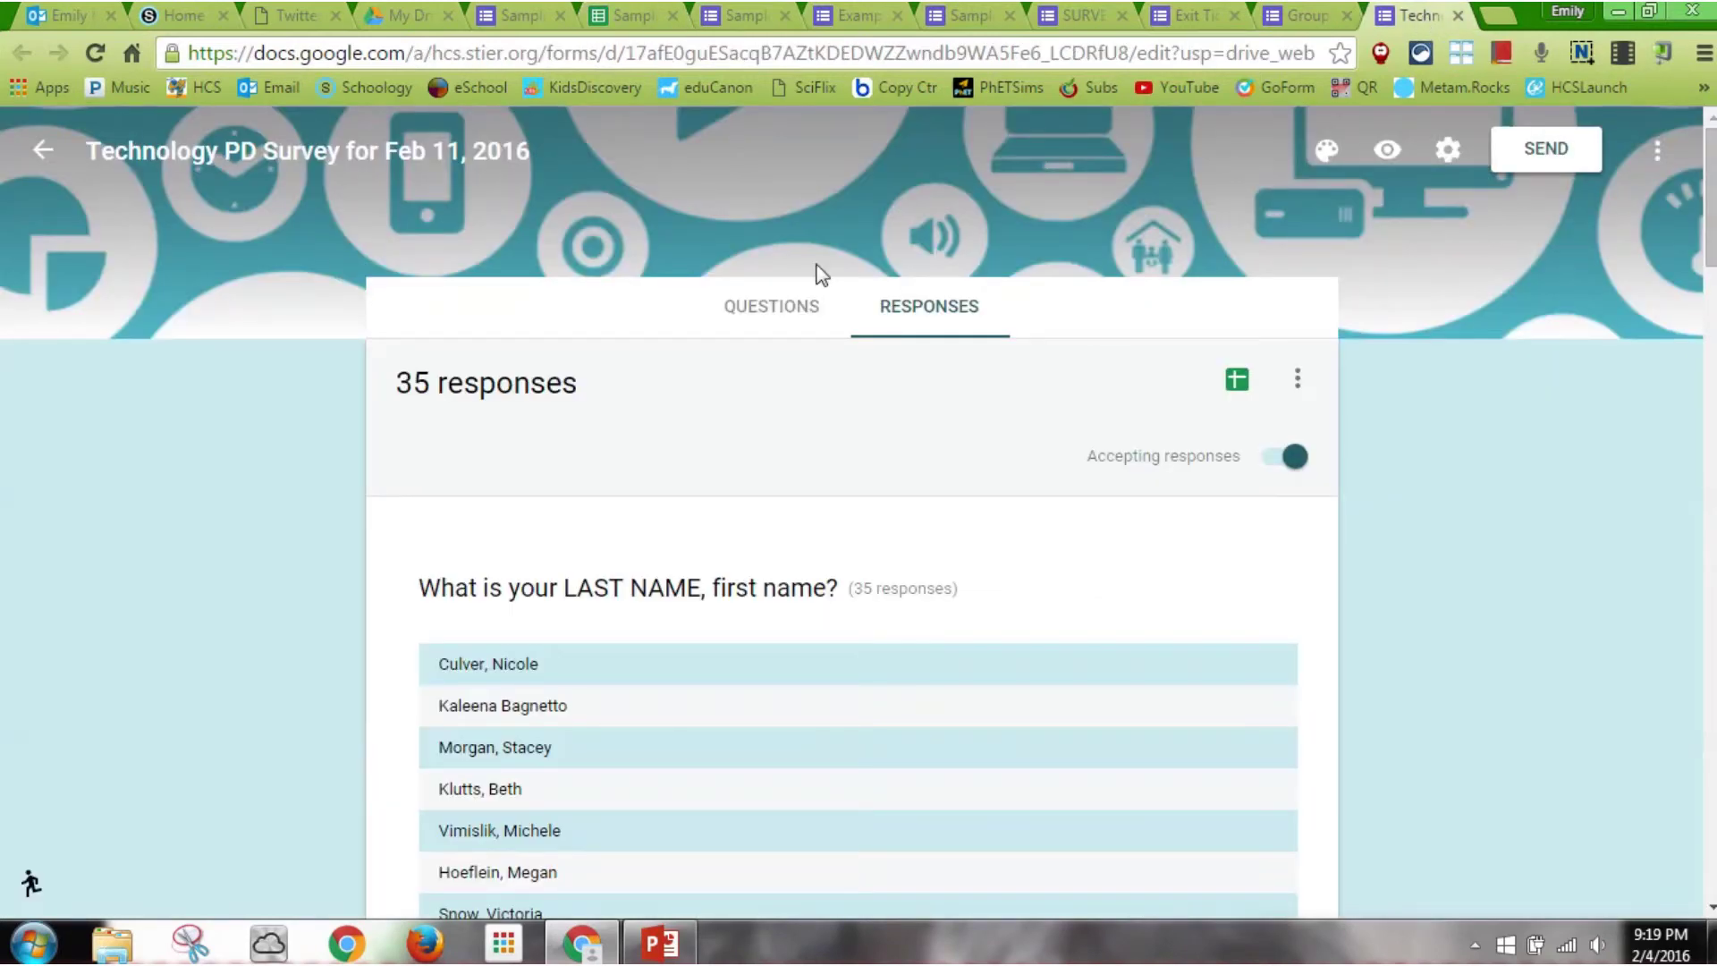
Scroll the Technology PD Survey's 35-response summary charts, then switch to the Sedimentary Rocks form
left_click(746, 315)
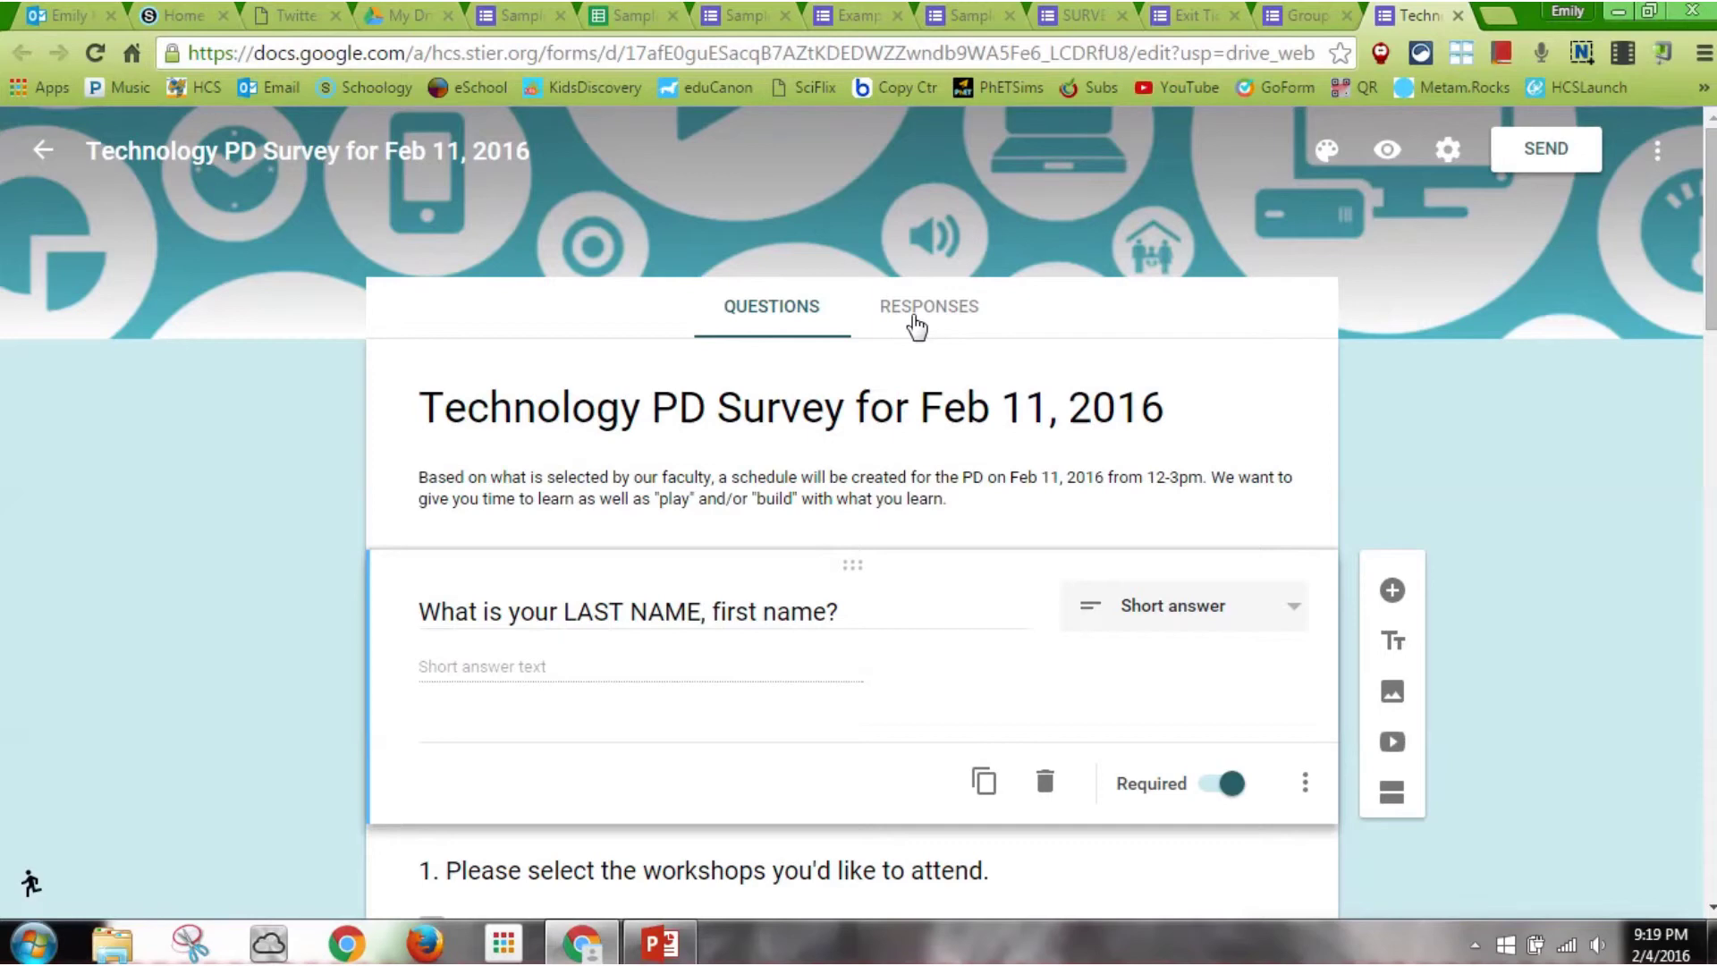
left_click(916, 328)
scroll(1711, 259, "down", 1)
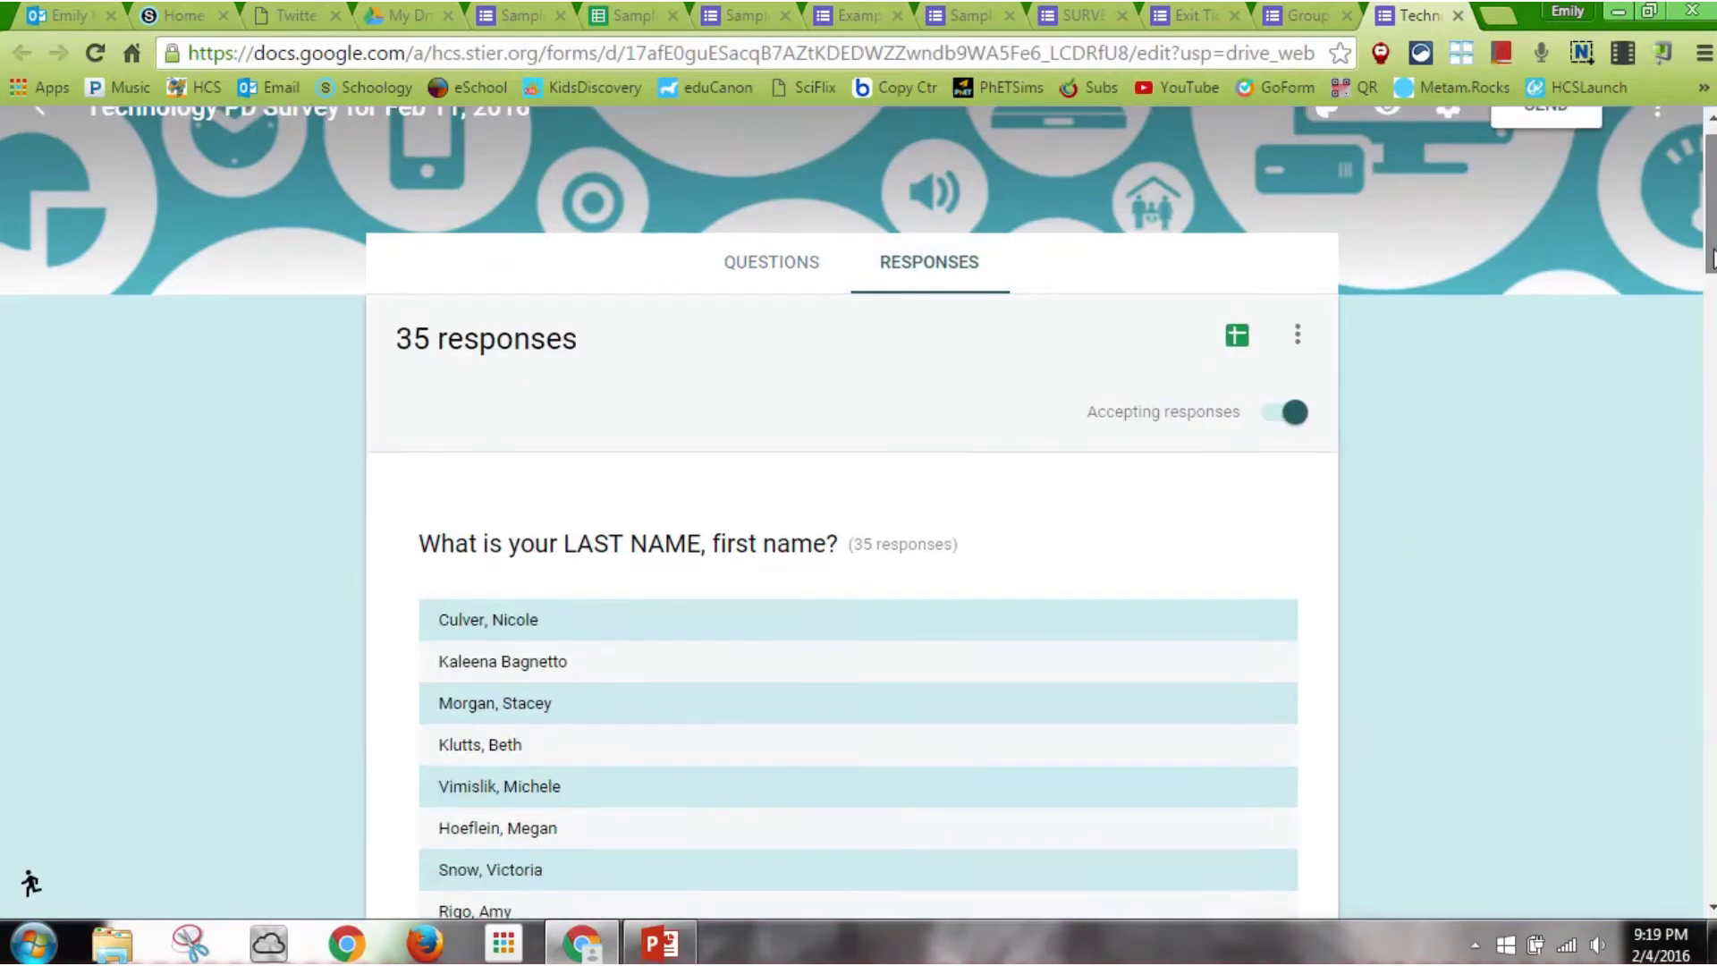
scroll(1711, 260, "down", 20)
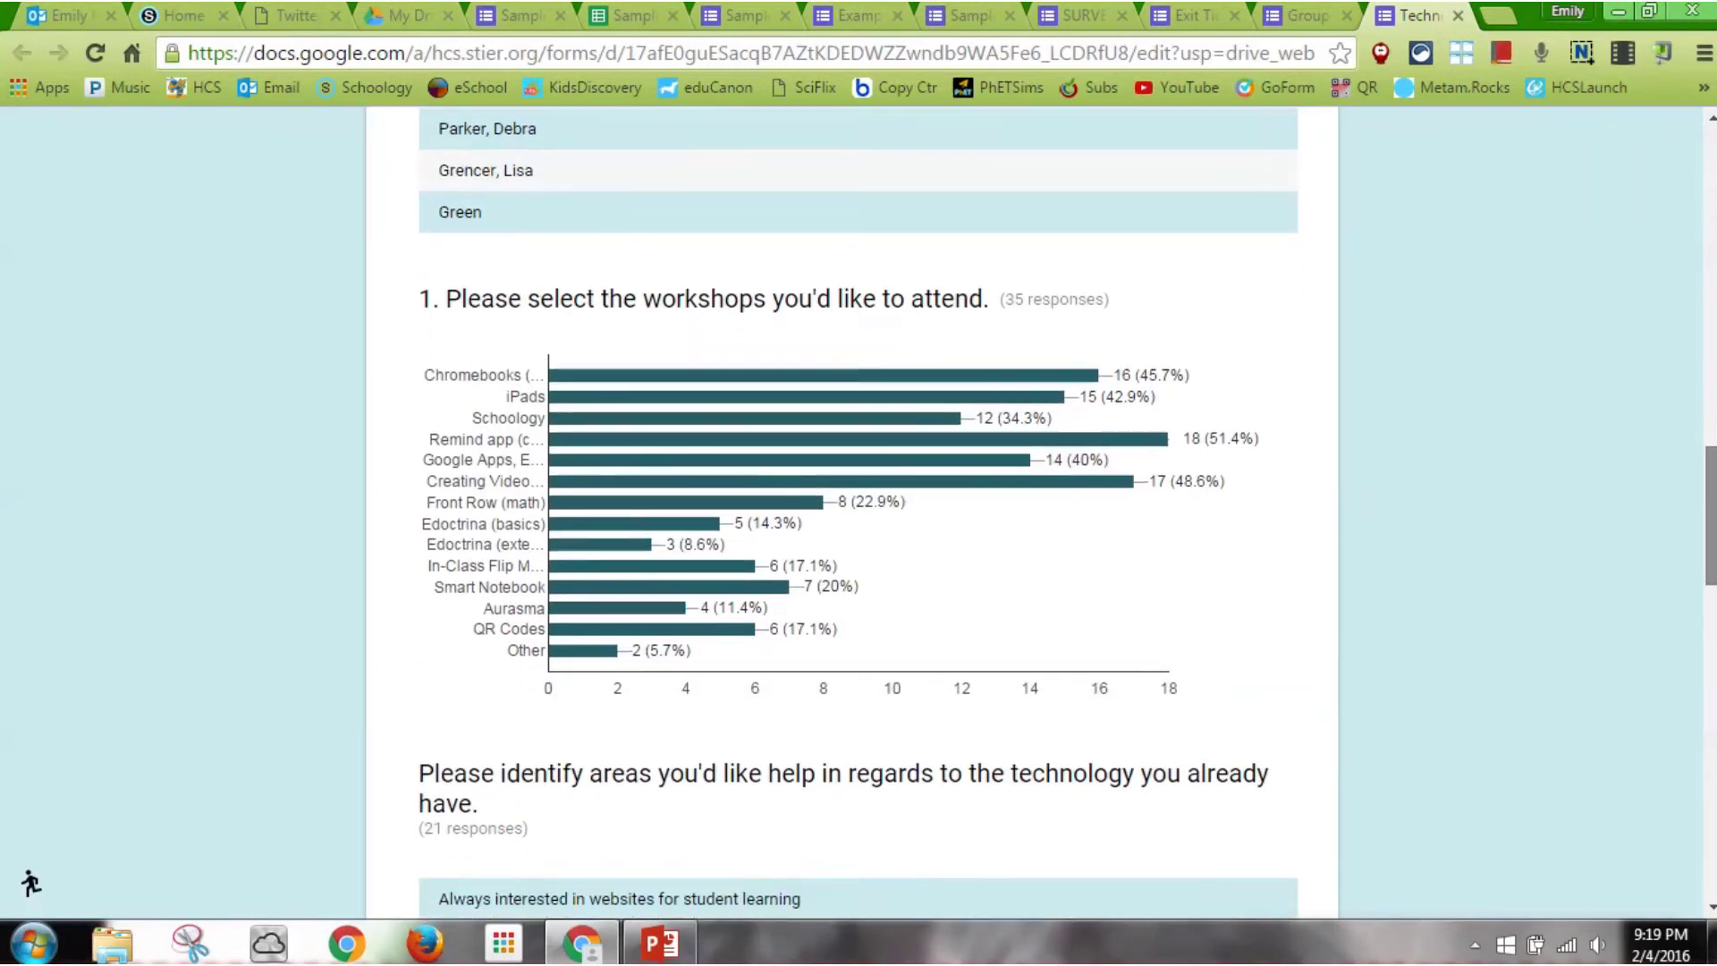
scroll(858, 510, "down", 4)
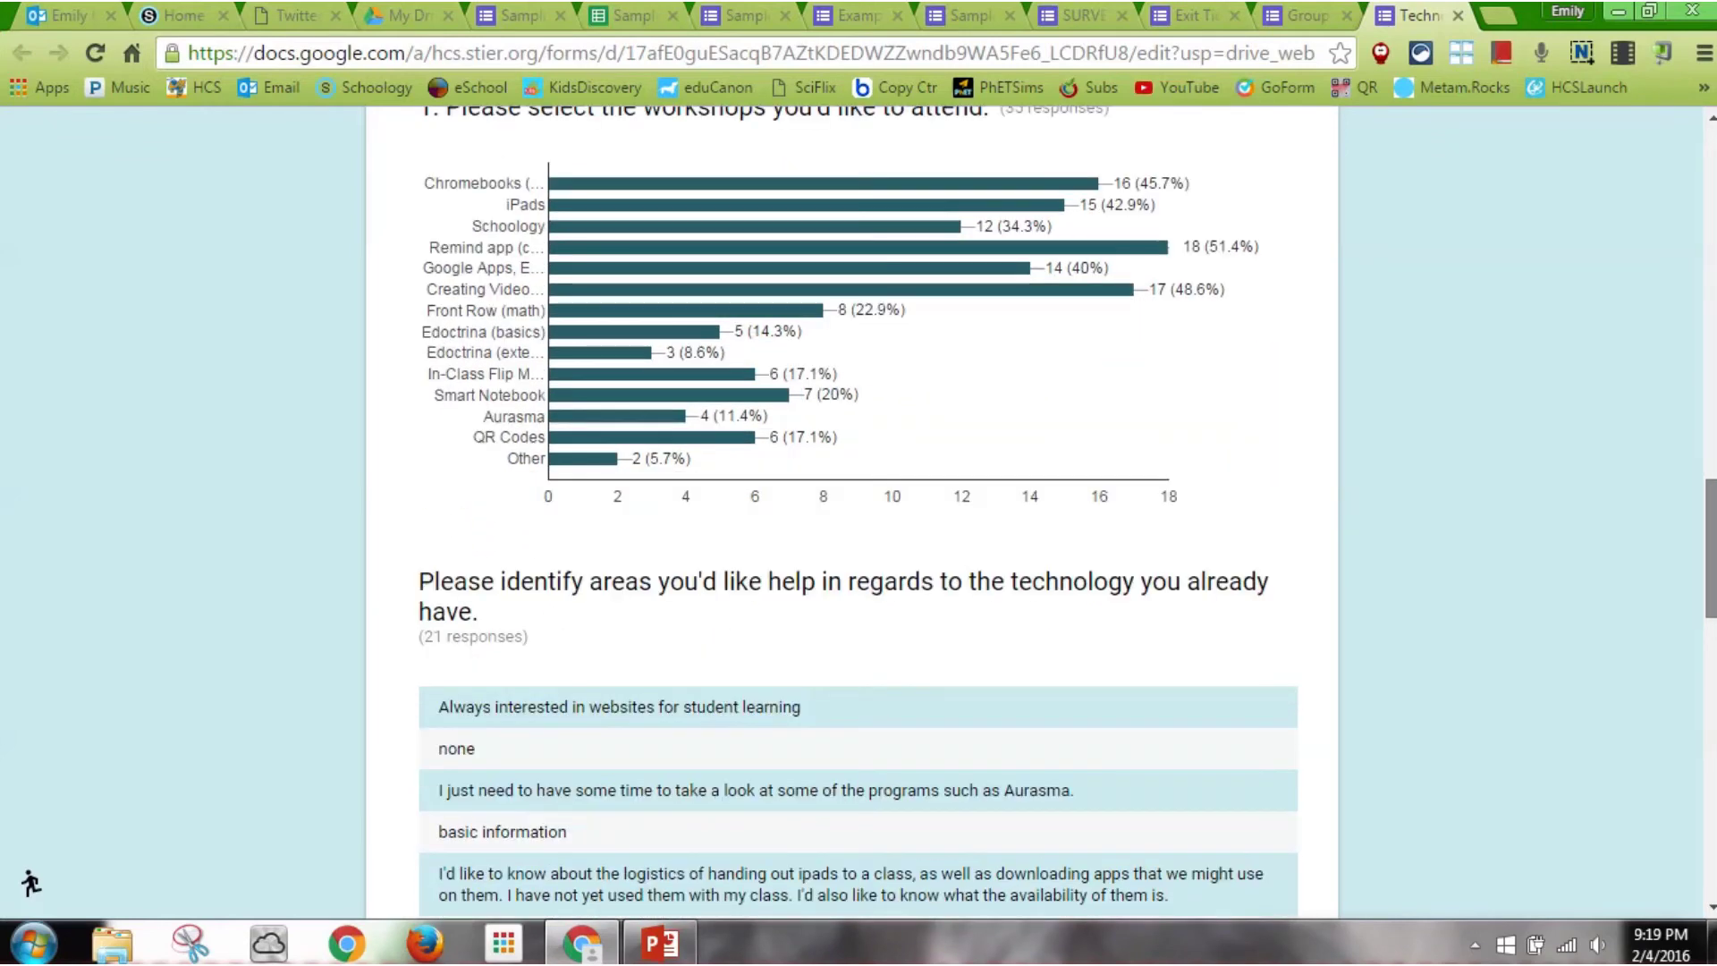
scroll(858, 509, "down", 15)
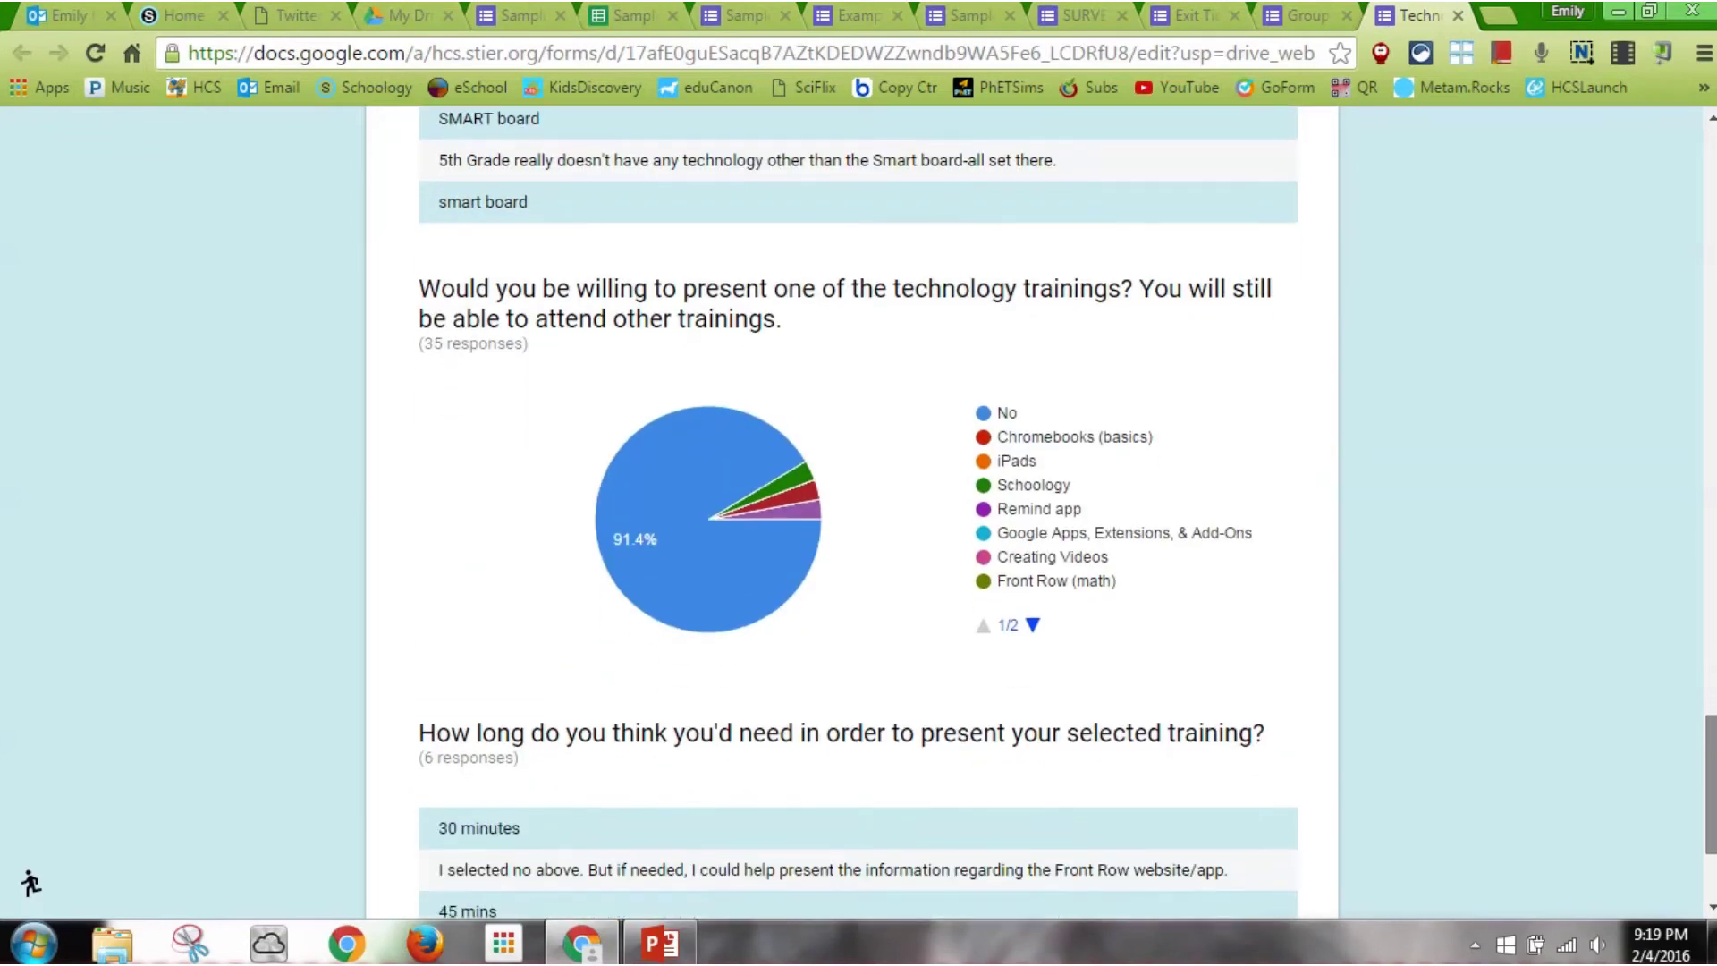
scroll(858, 510, "up", 20)
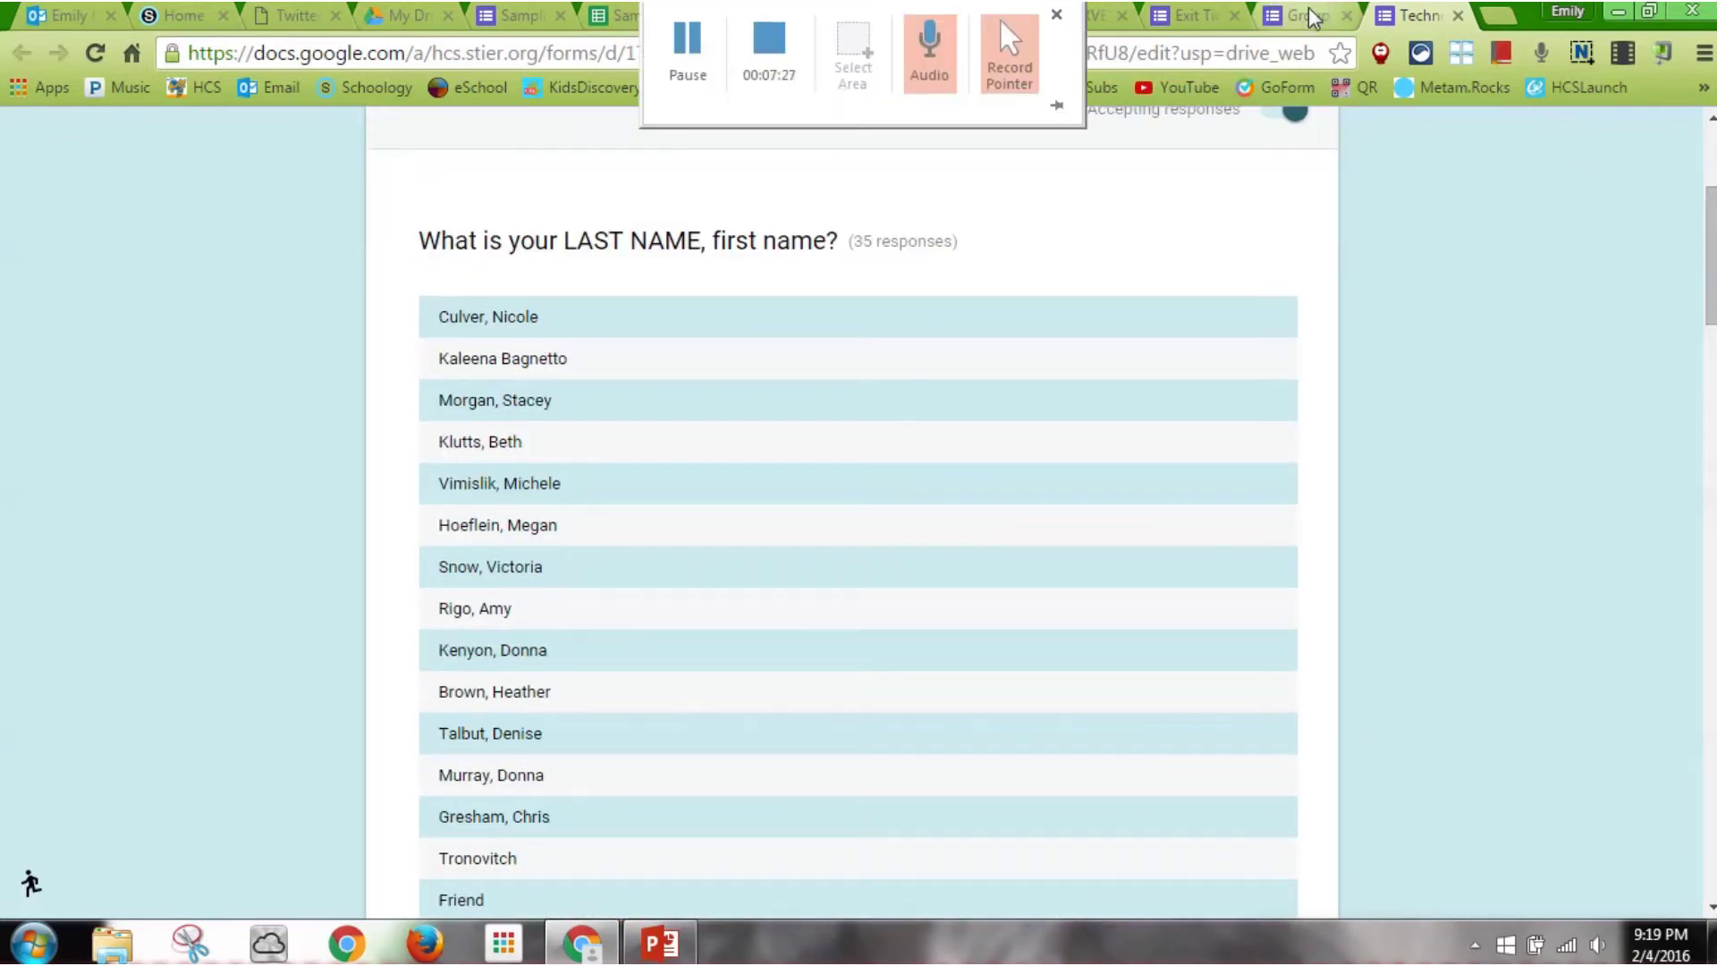
left_click(1311, 16)
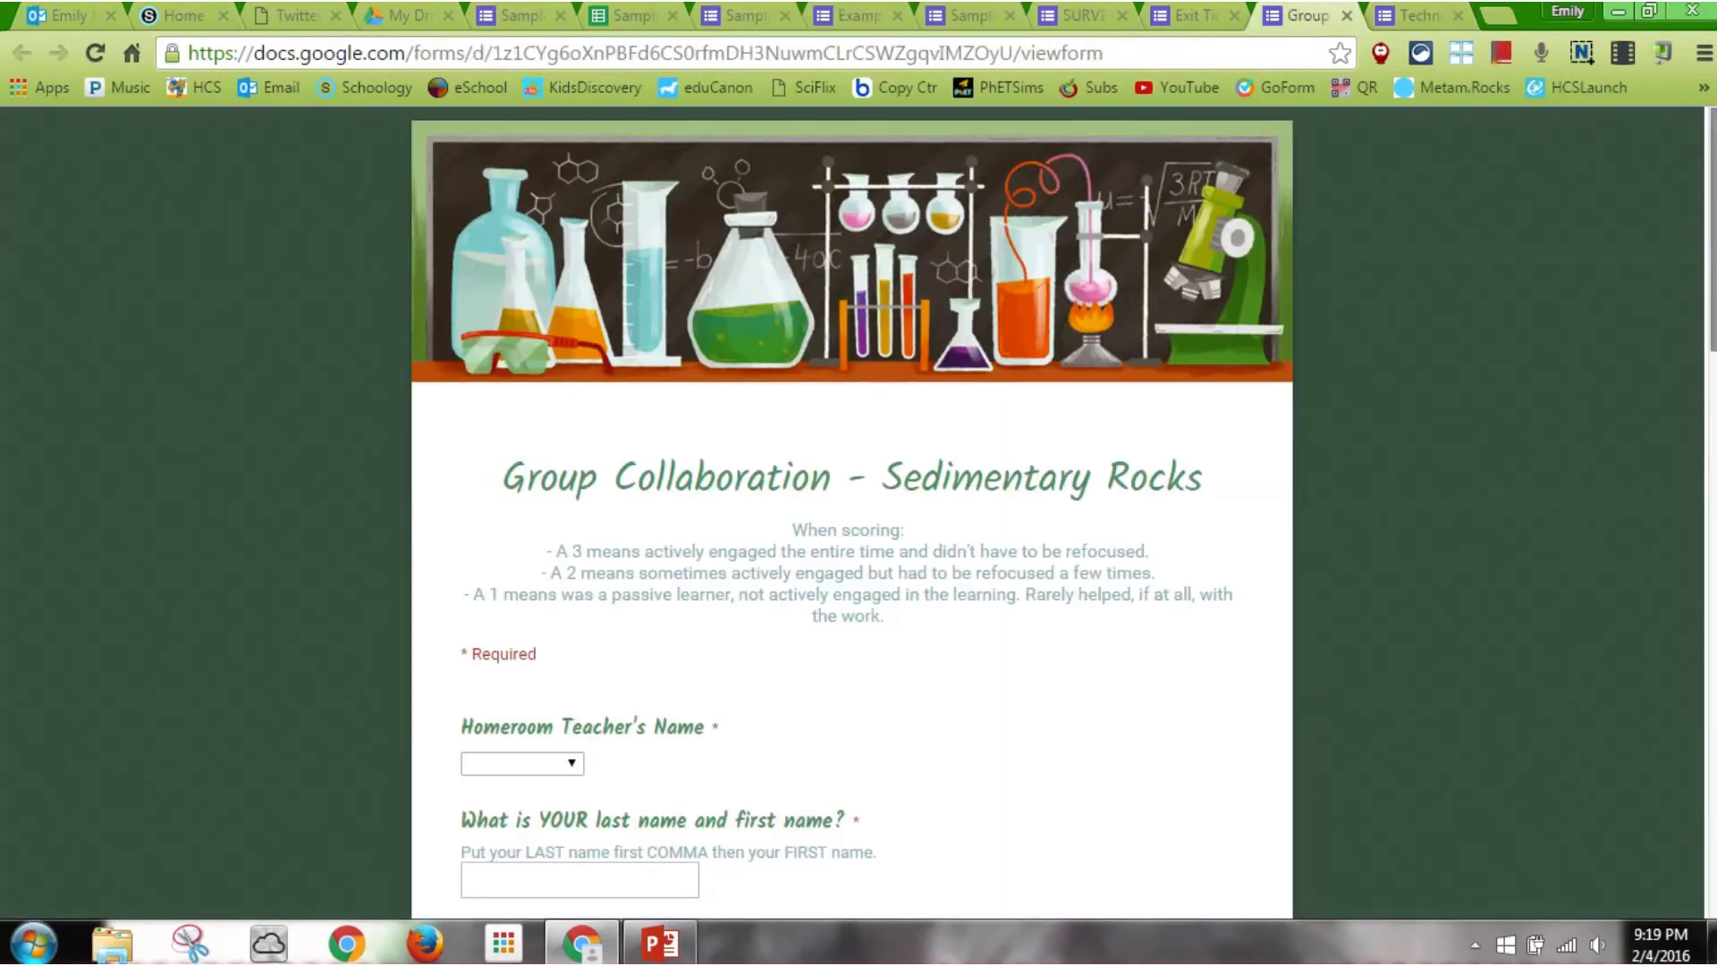
Scroll through the Group Collaboration - Sedimentary Rocks example form
scroll(859, 509, "down", 4)
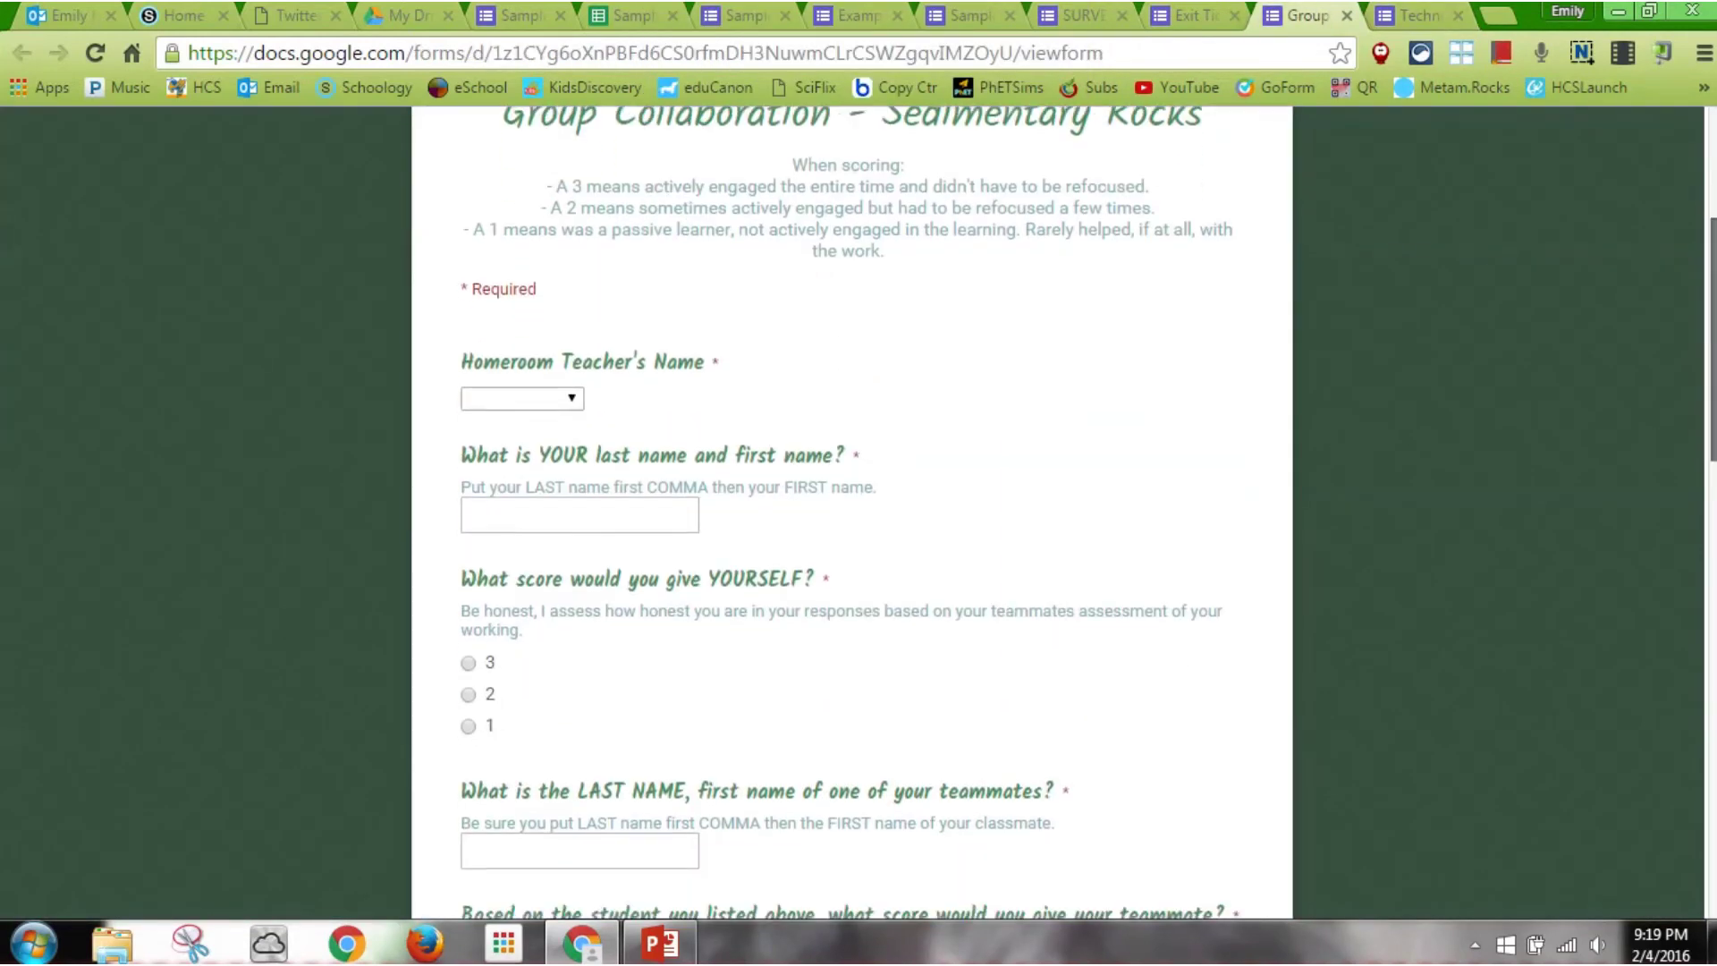
scroll(858, 510, "down", 7)
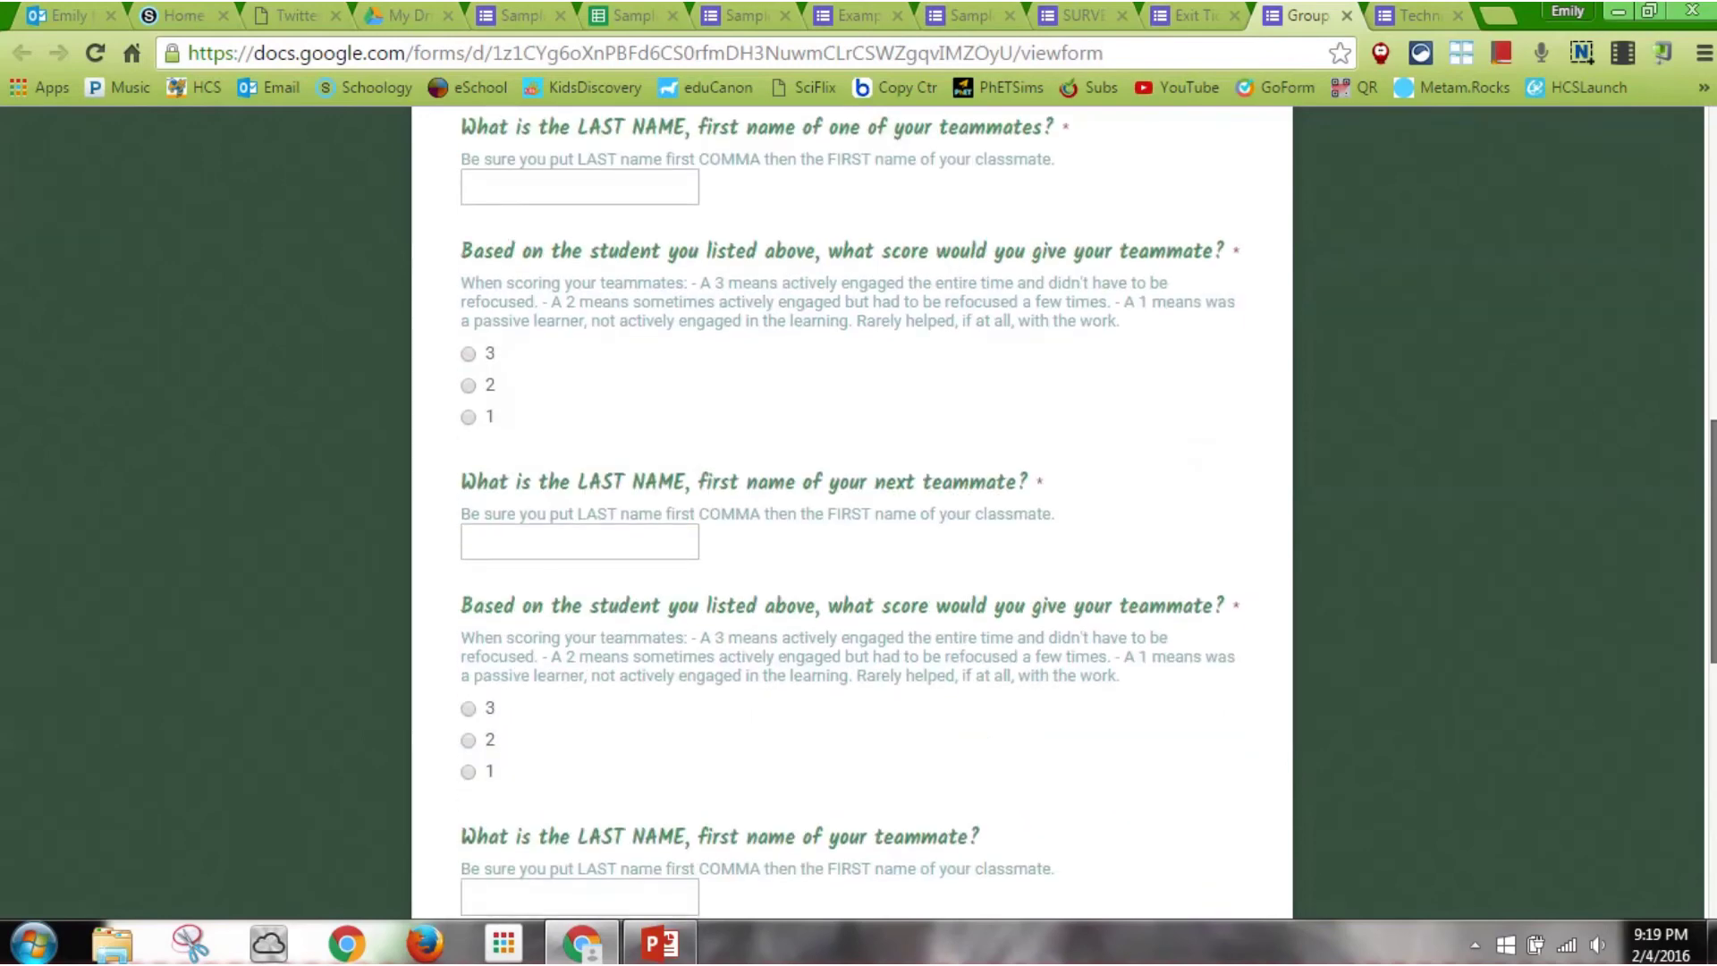
scroll(859, 510, "down", 5)
scroll(858, 510, "up", 16)
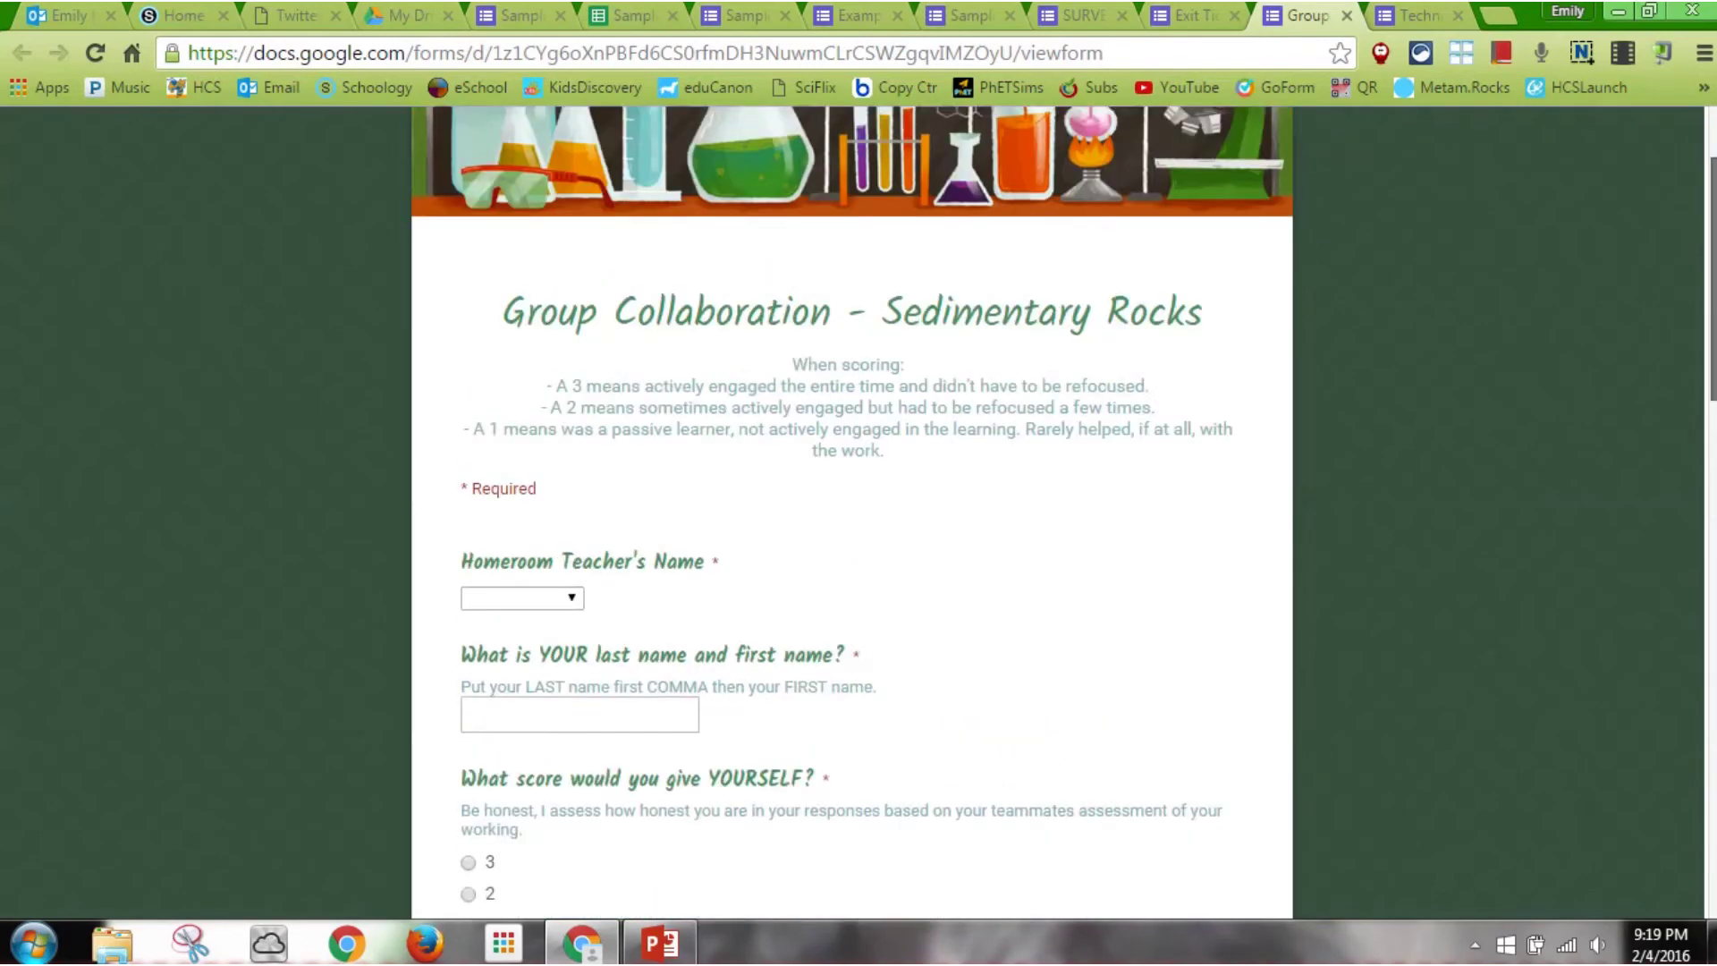
scroll(851, 510, "up", 2)
Look through the bookshelf-themed Exit Ticket example form and its 1–5 lesson-feeling scale
left_click(1192, 12)
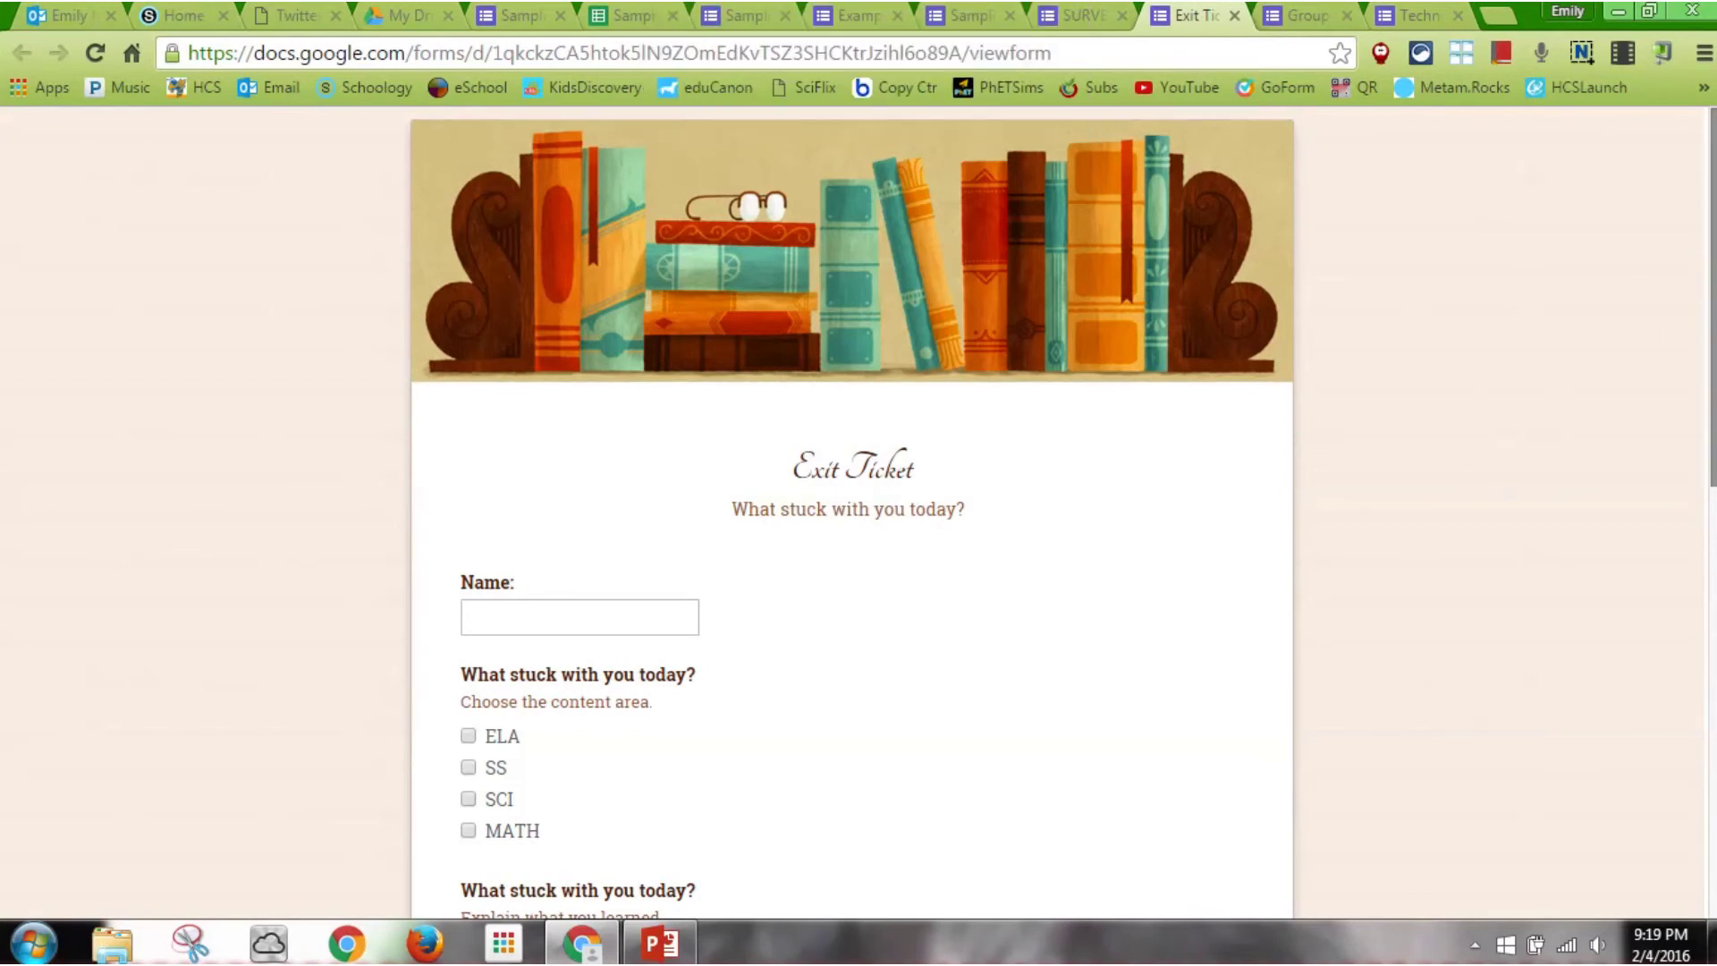
scroll(852, 510, "down", 2)
scroll(851, 509, "down", 2)
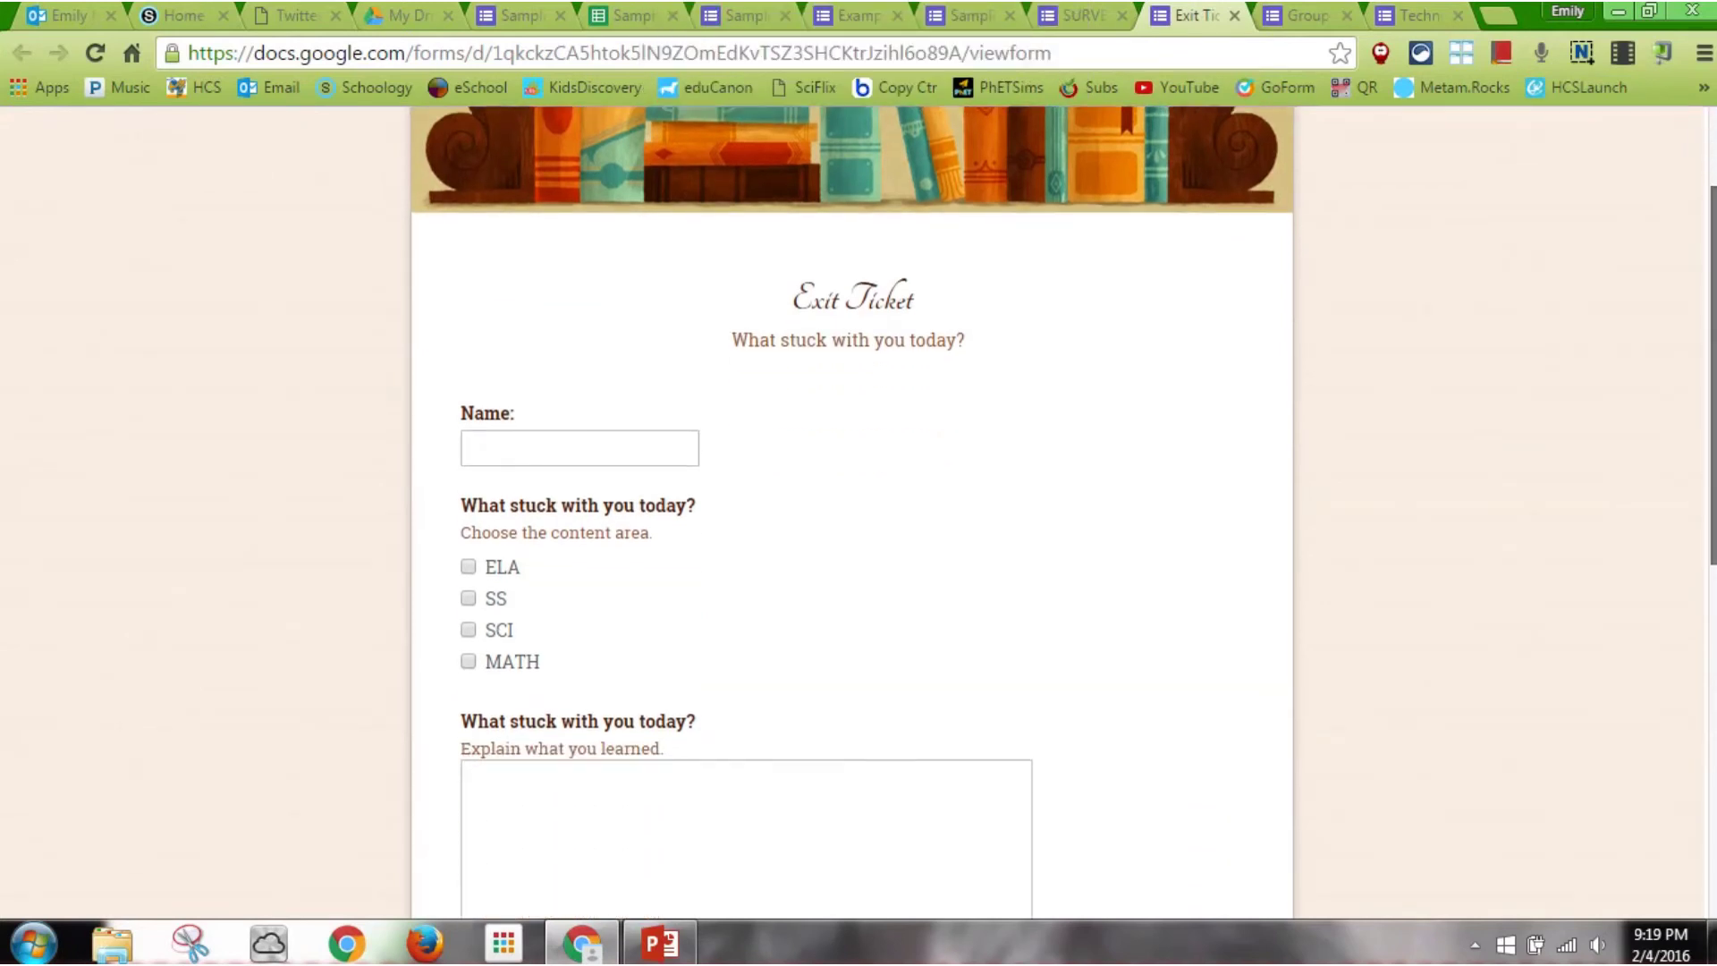
scroll(851, 510, "down", 1)
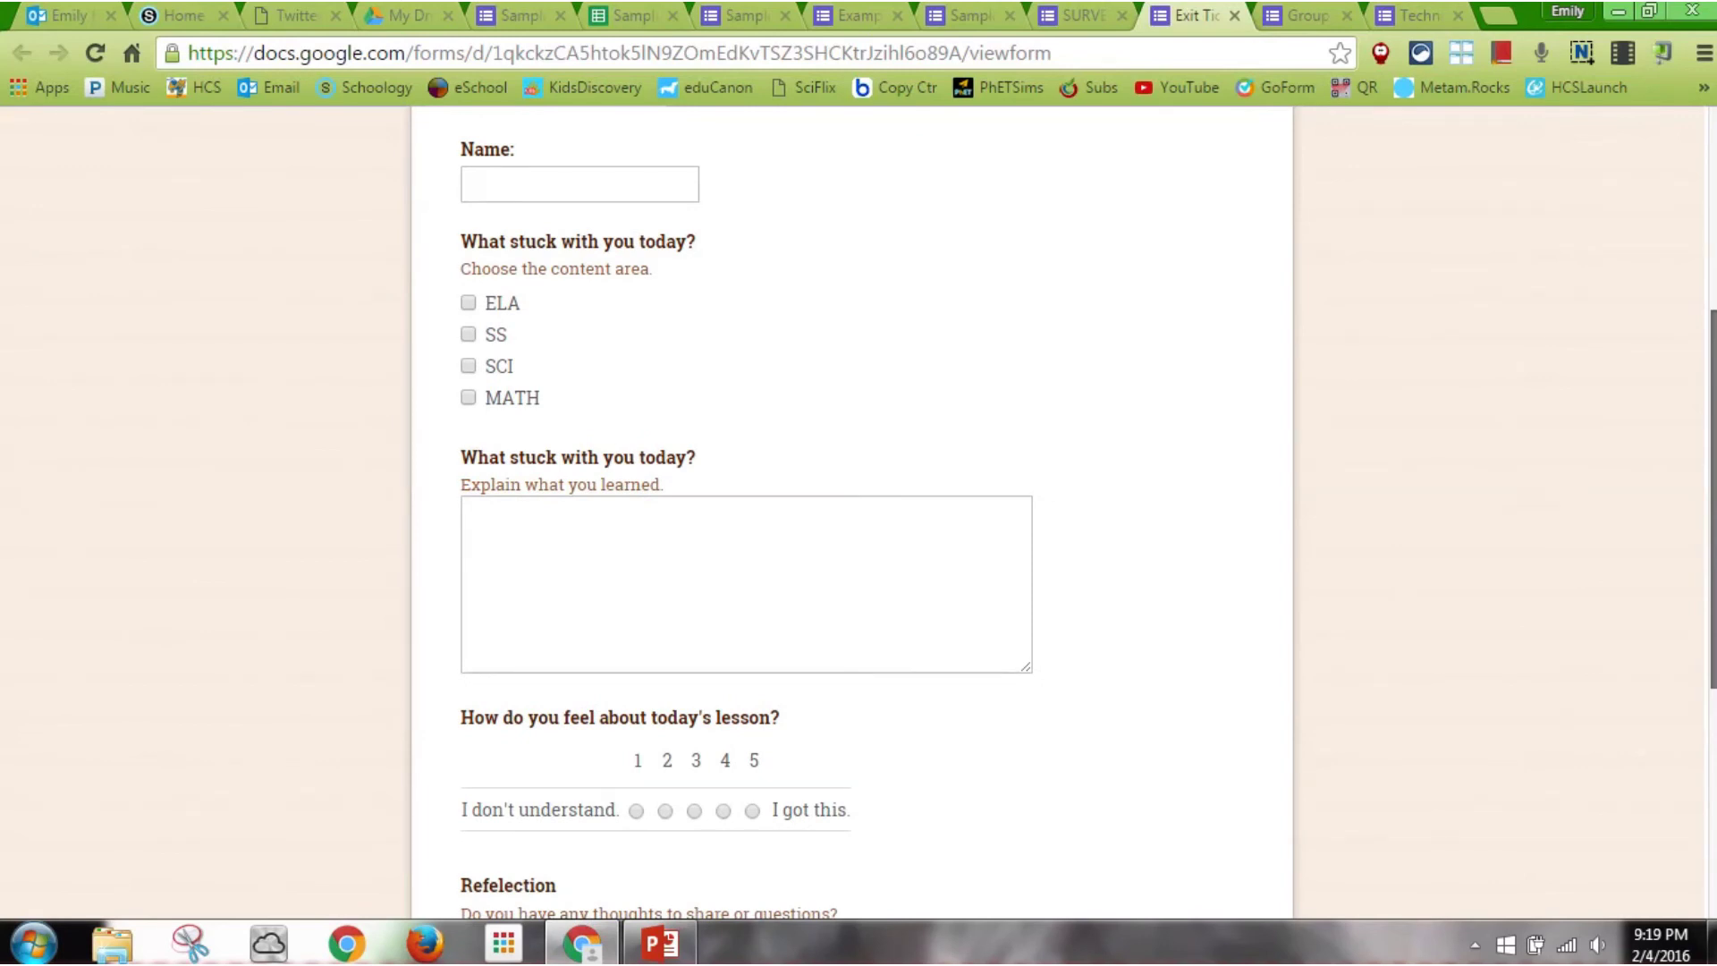
scroll(852, 509, "down", 5)
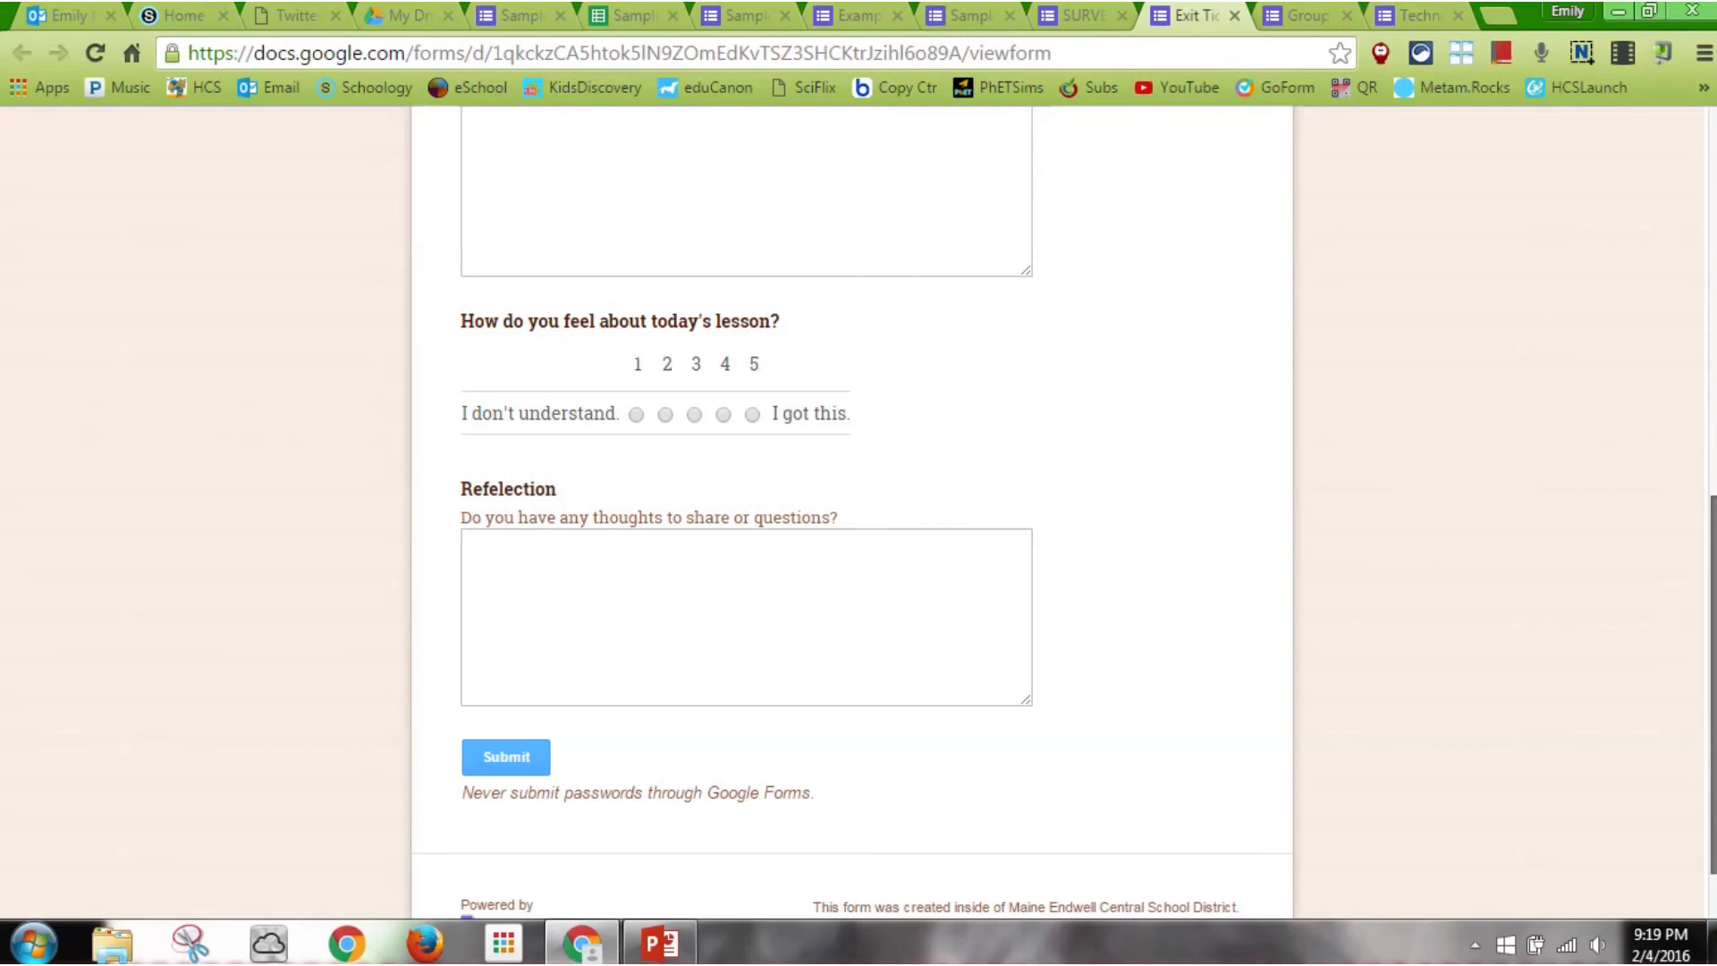
scroll(851, 510, "up", 10)
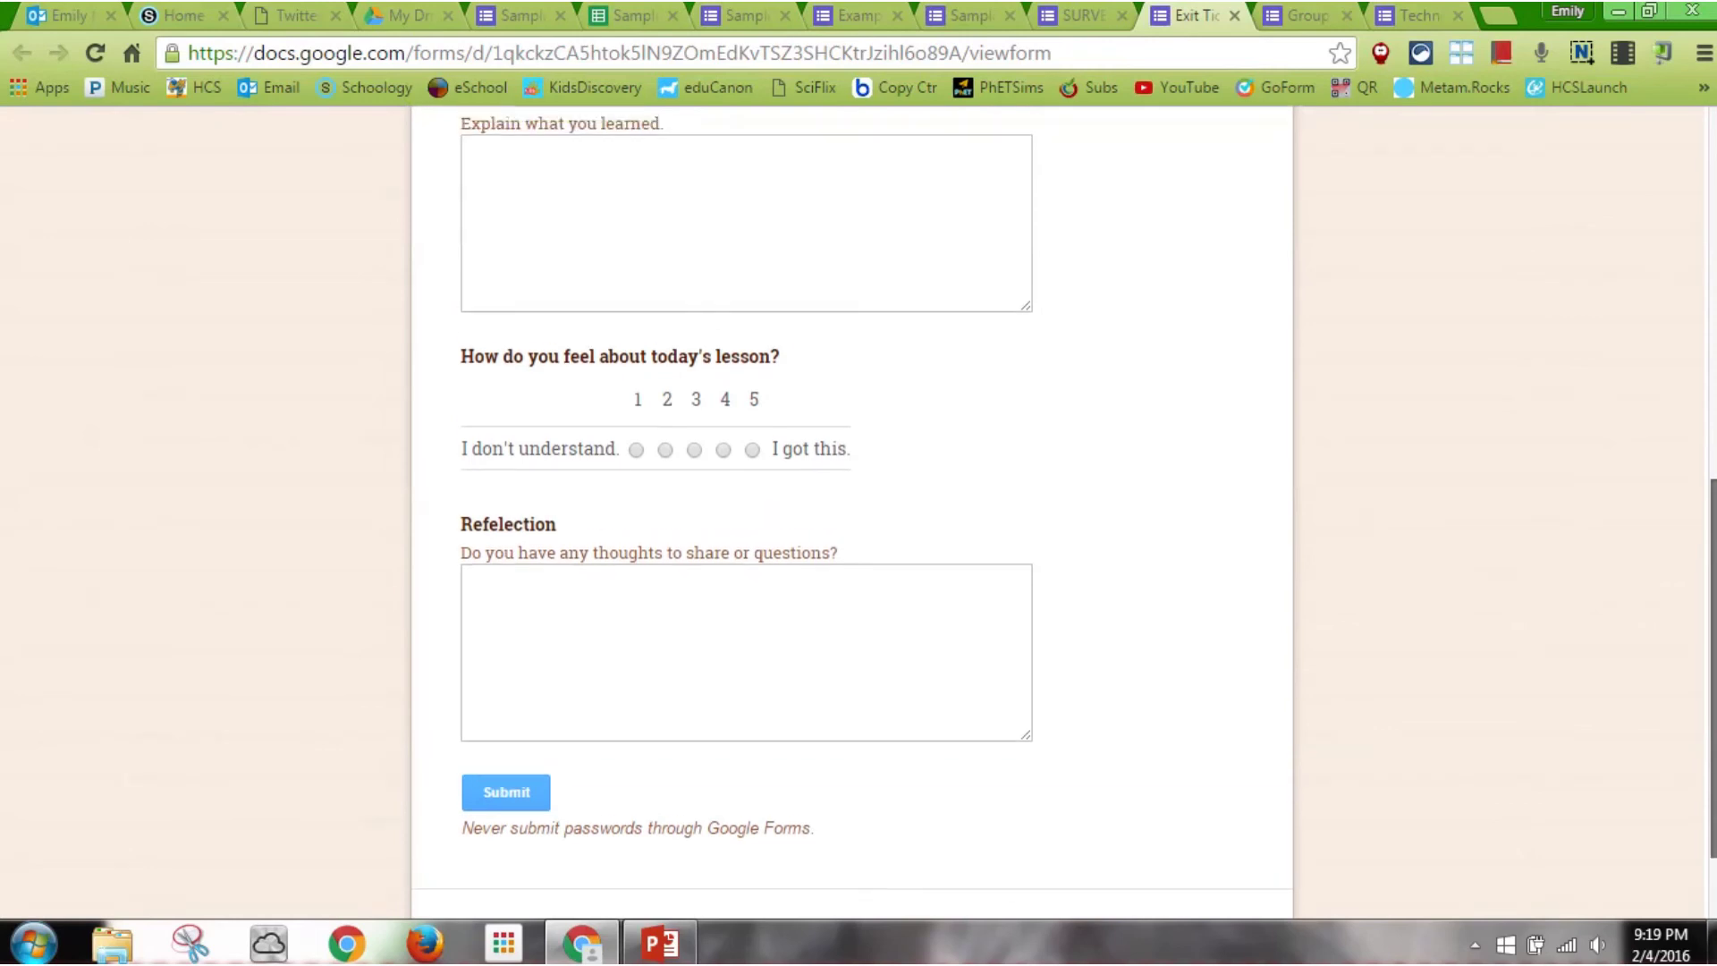
scroll(1277, 179, "up", 1)
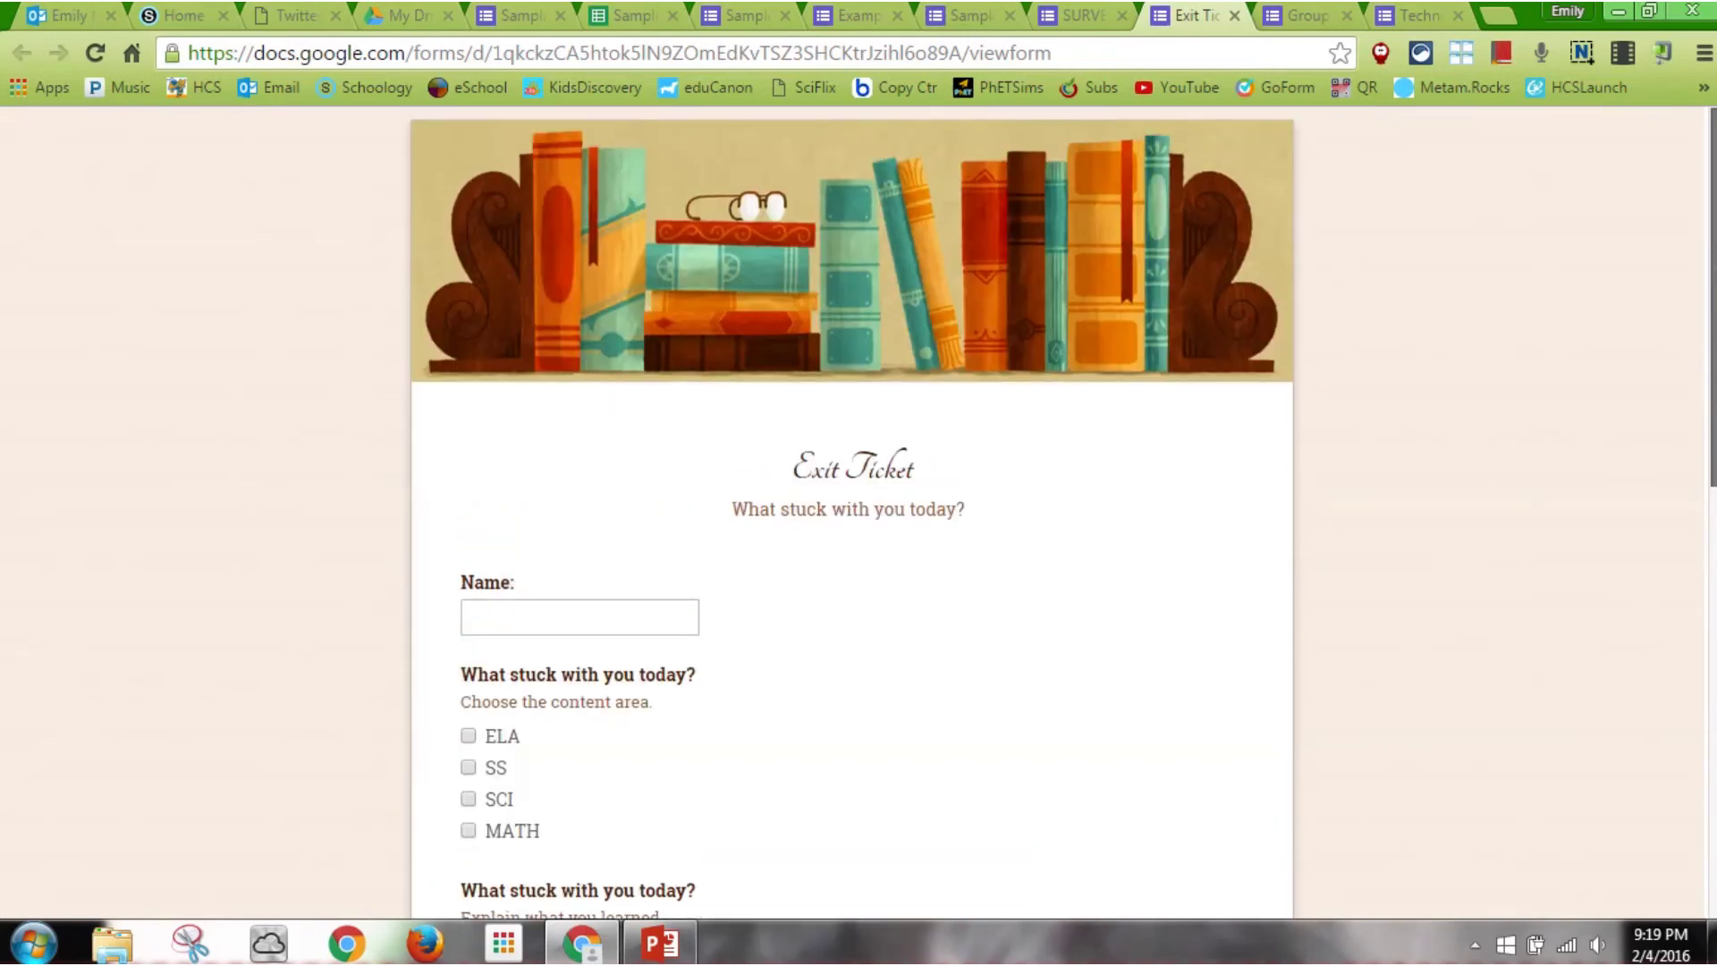
Scroll through the End of Rock Project Survey editor's questions
left_click(1085, 16)
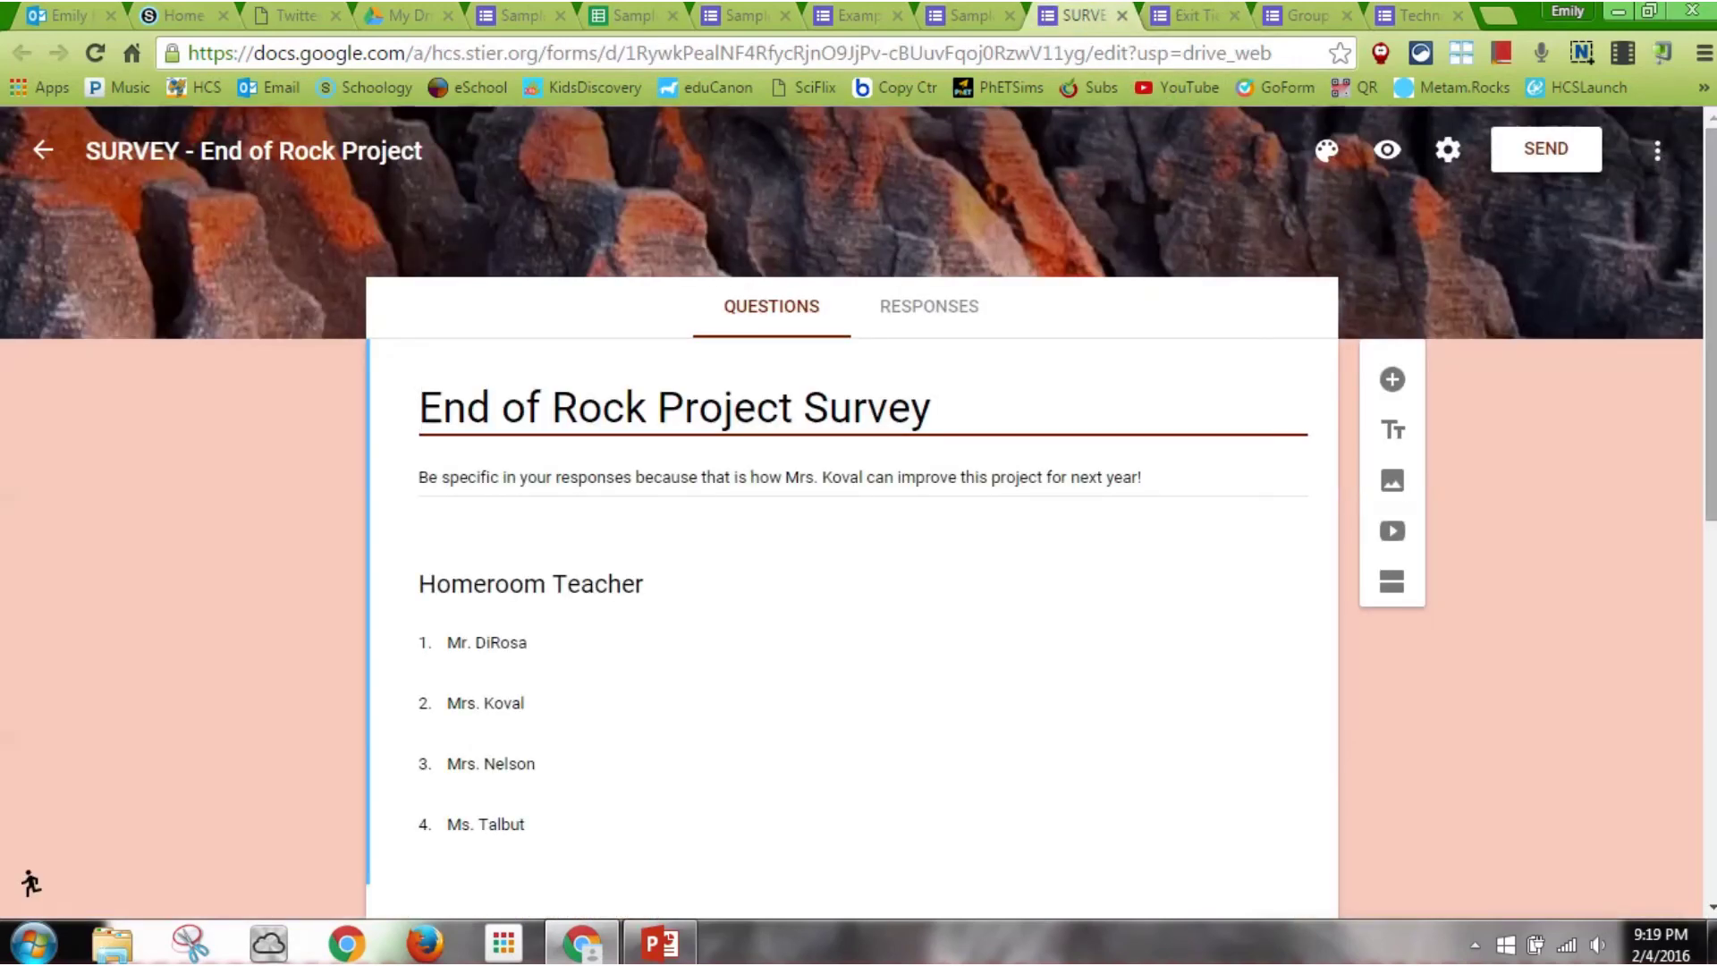
scroll(858, 510, "down", 3)
scroll(859, 510, "up", 3)
scroll(1710, 235, "down", 2)
scroll(858, 510, "down", 7)
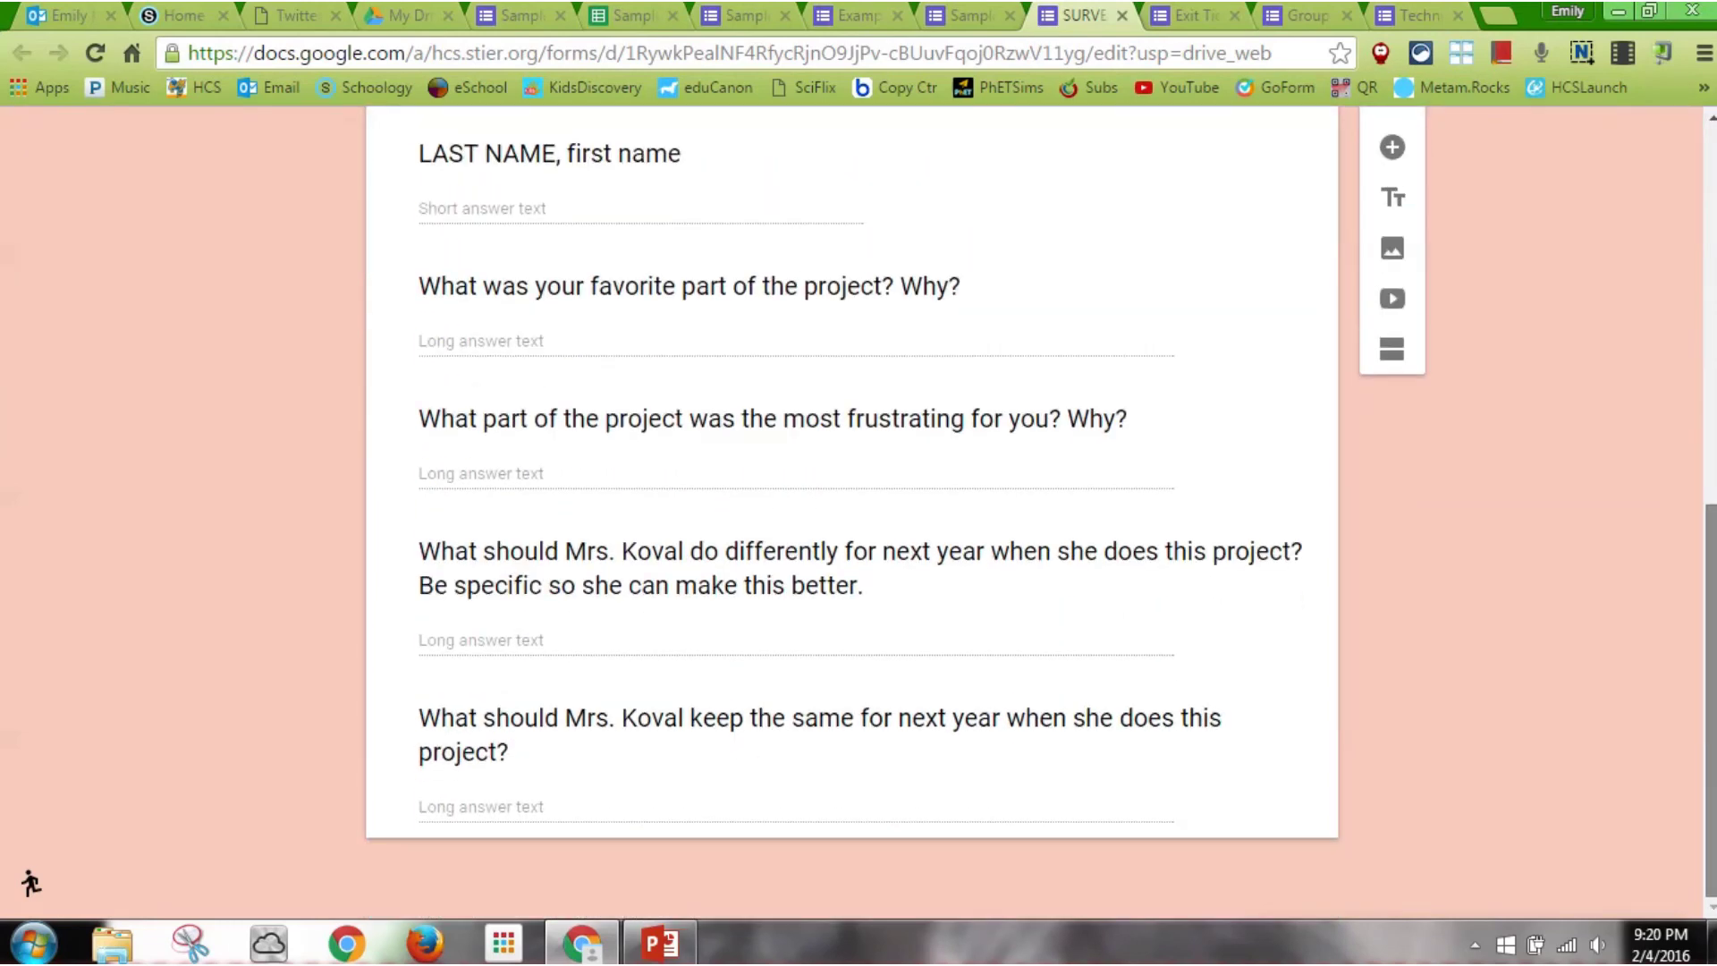
scroll(858, 510, "up", 3)
scroll(1026, 218, "up", 6)
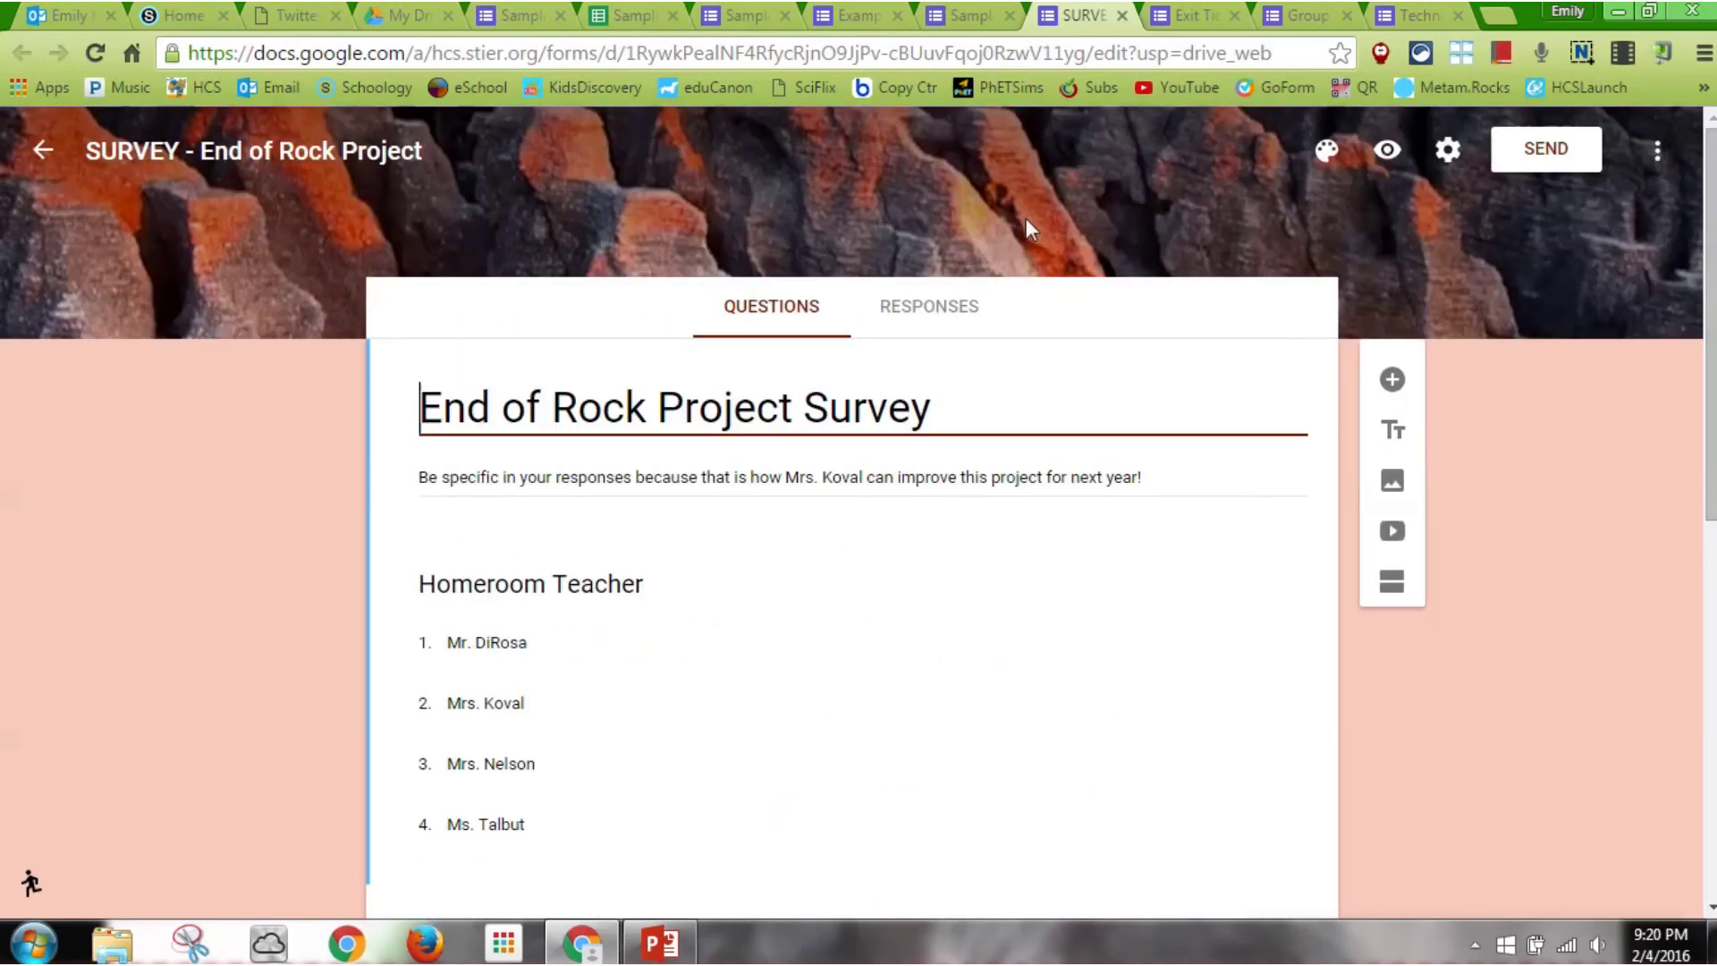
Inspect the Homeroom Teacher dropdown question, then switch to the clover-themed Sample Exit Ticket
left_click(604, 586)
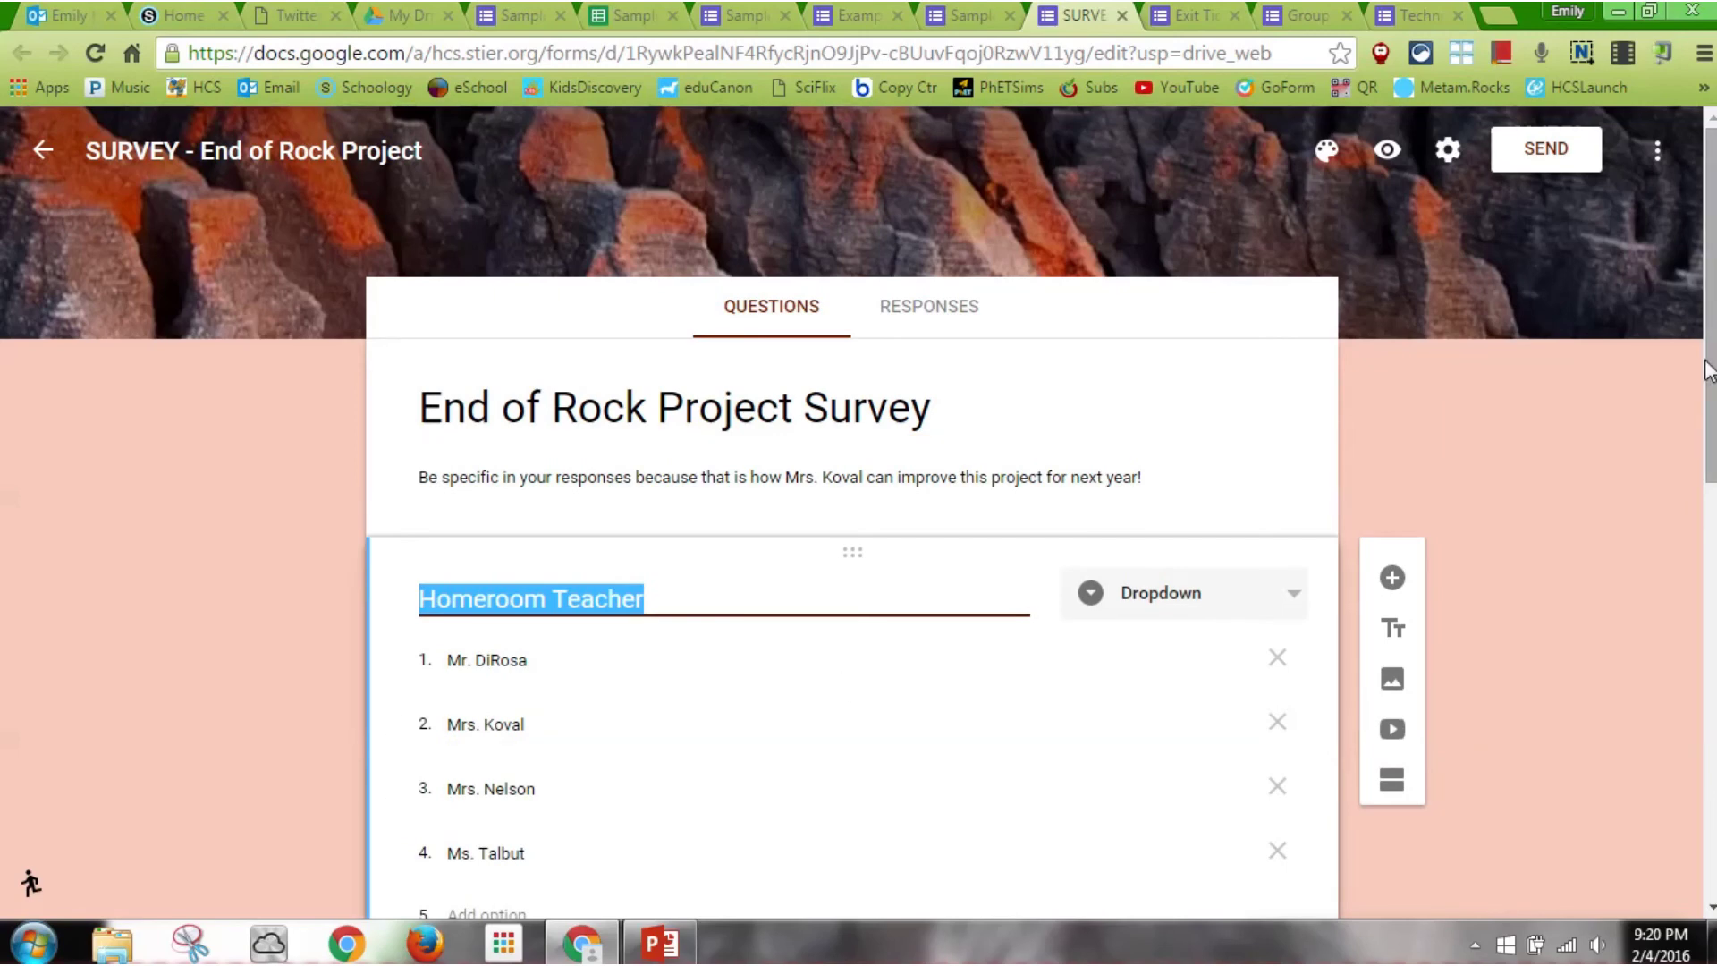
scroll(1708, 369, "down", 4)
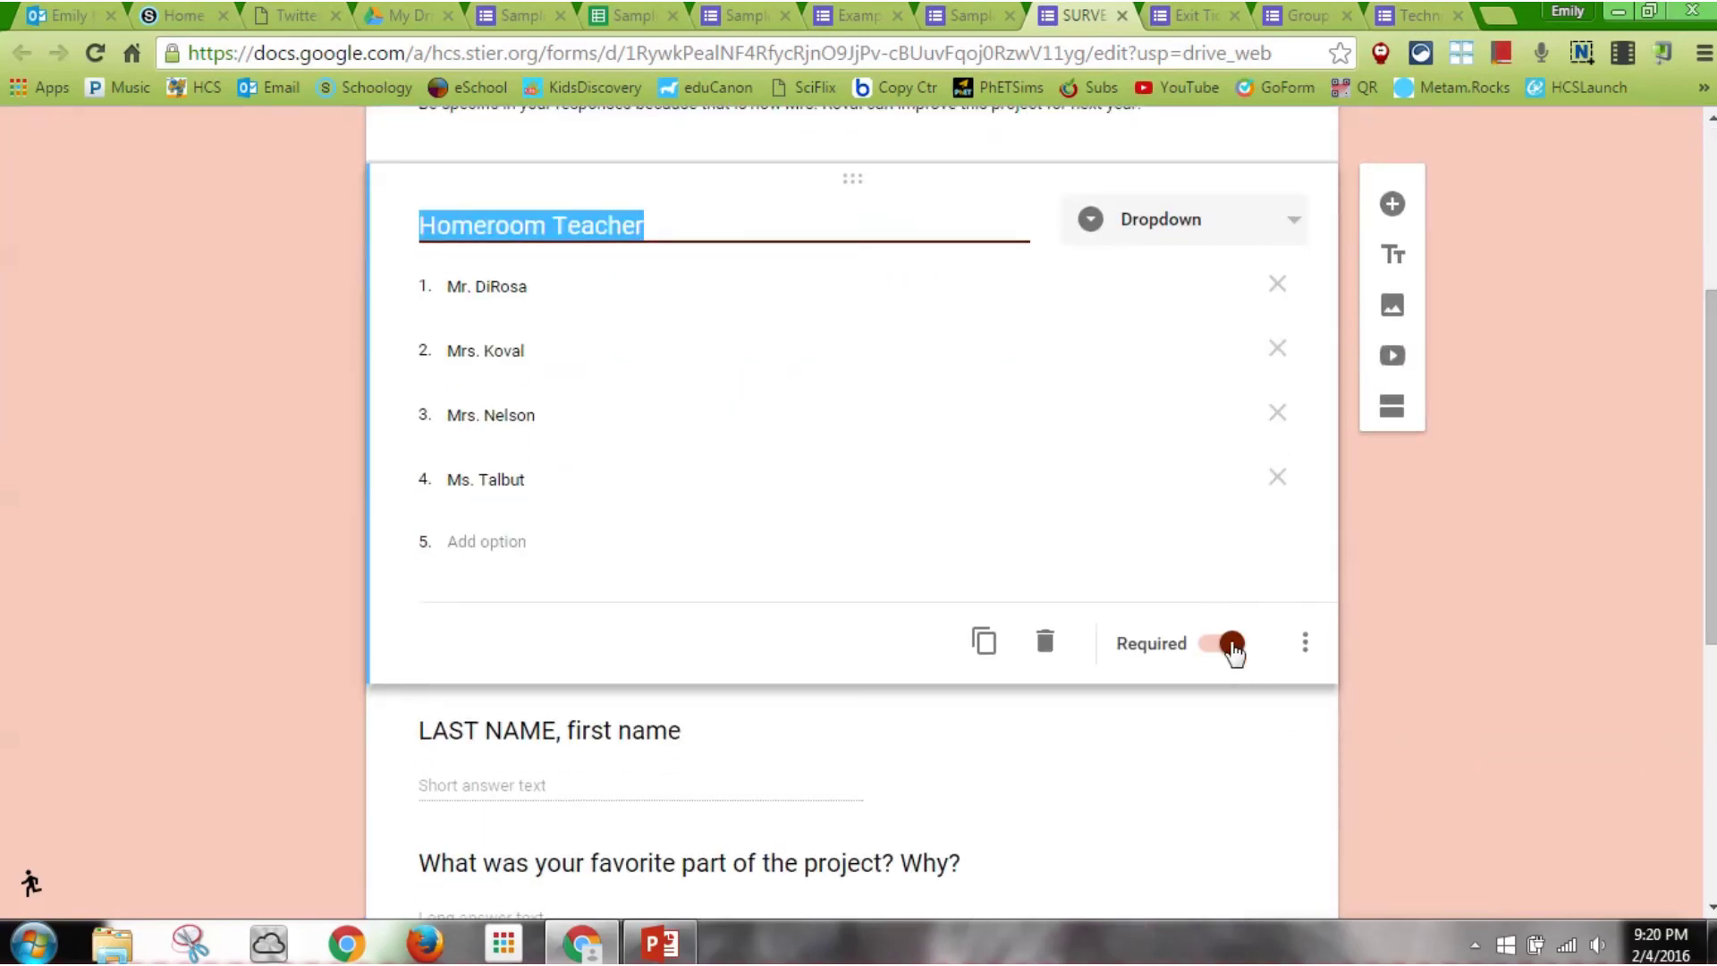
left_click_drag(581, 415, 421, 105)
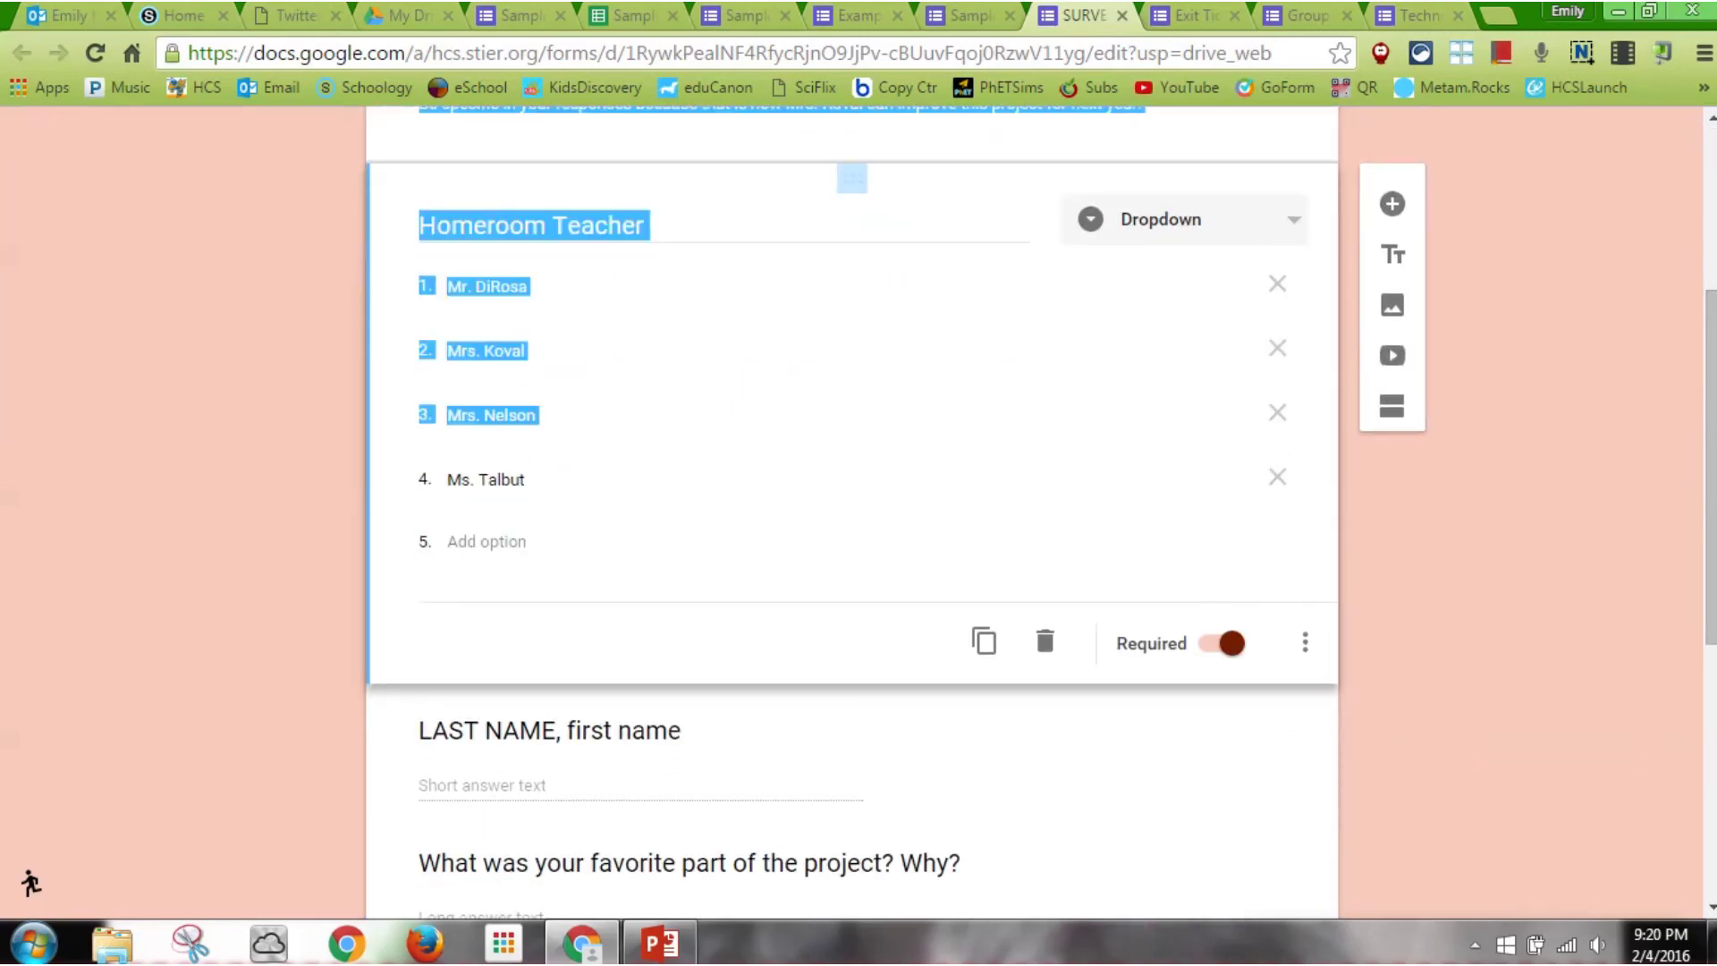
left_click_drag(1704, 369, 1703, 210)
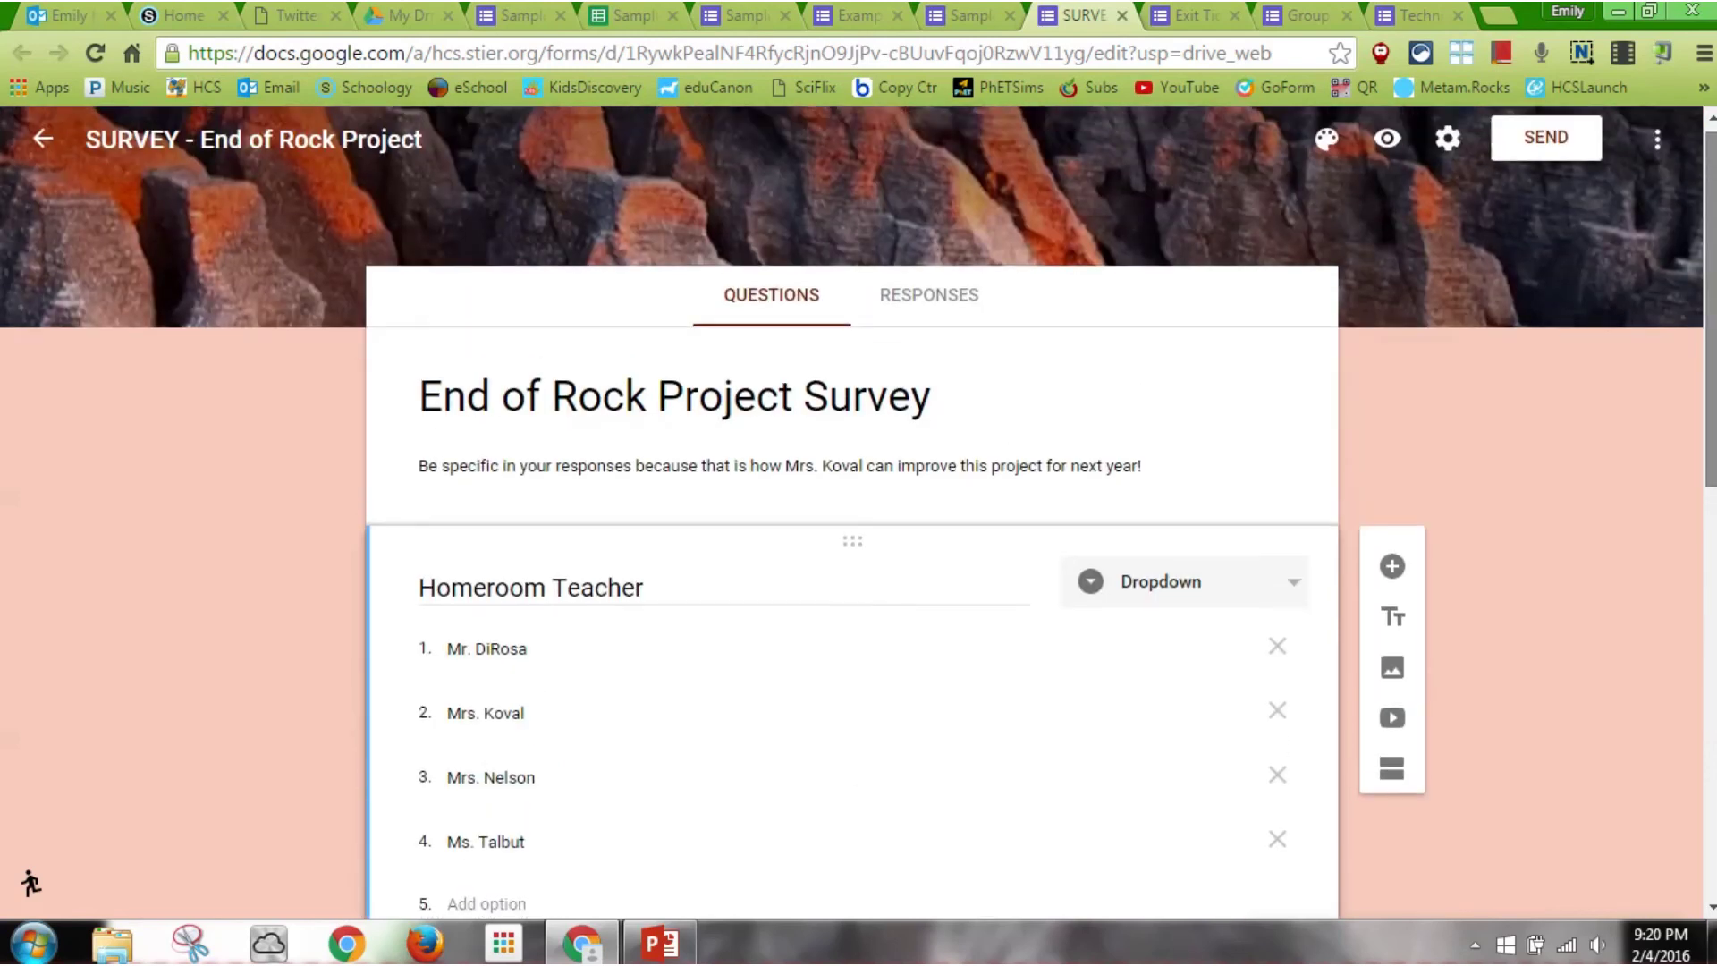
left_click(964, 15)
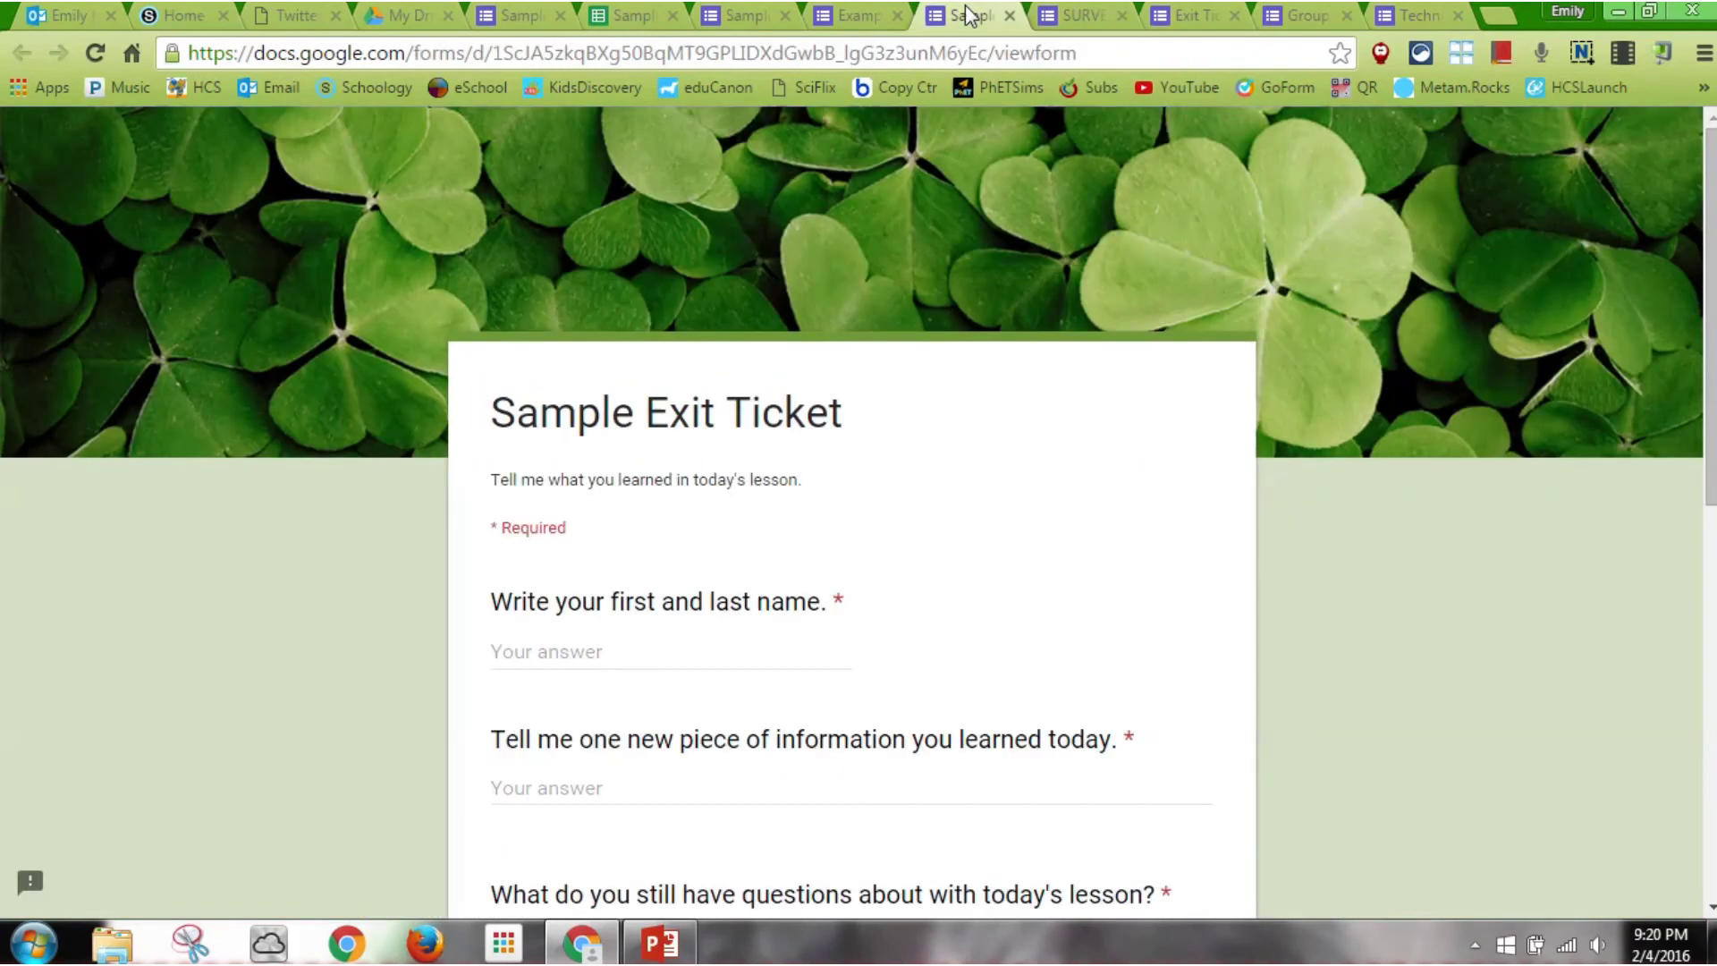